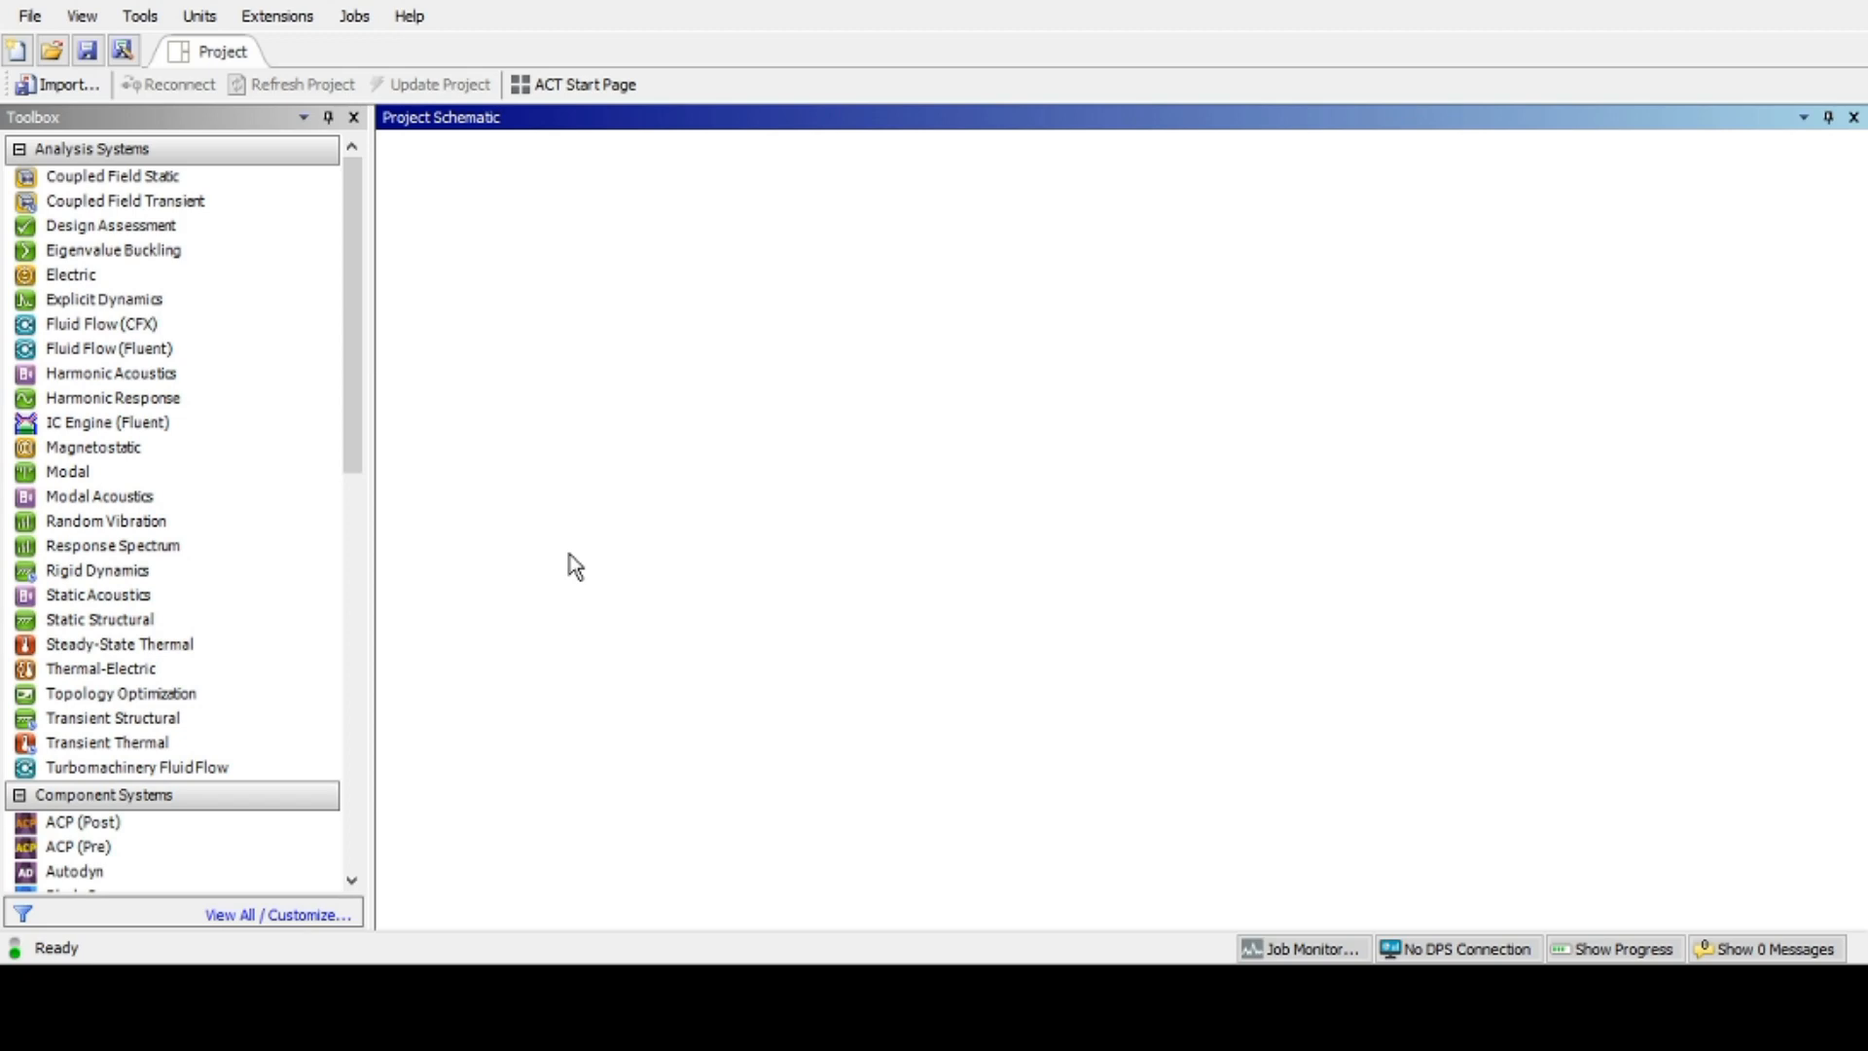
# Step: Add a Static Structural analysis system to the project schematic and name it chair
pyautogui.click(229, 621)
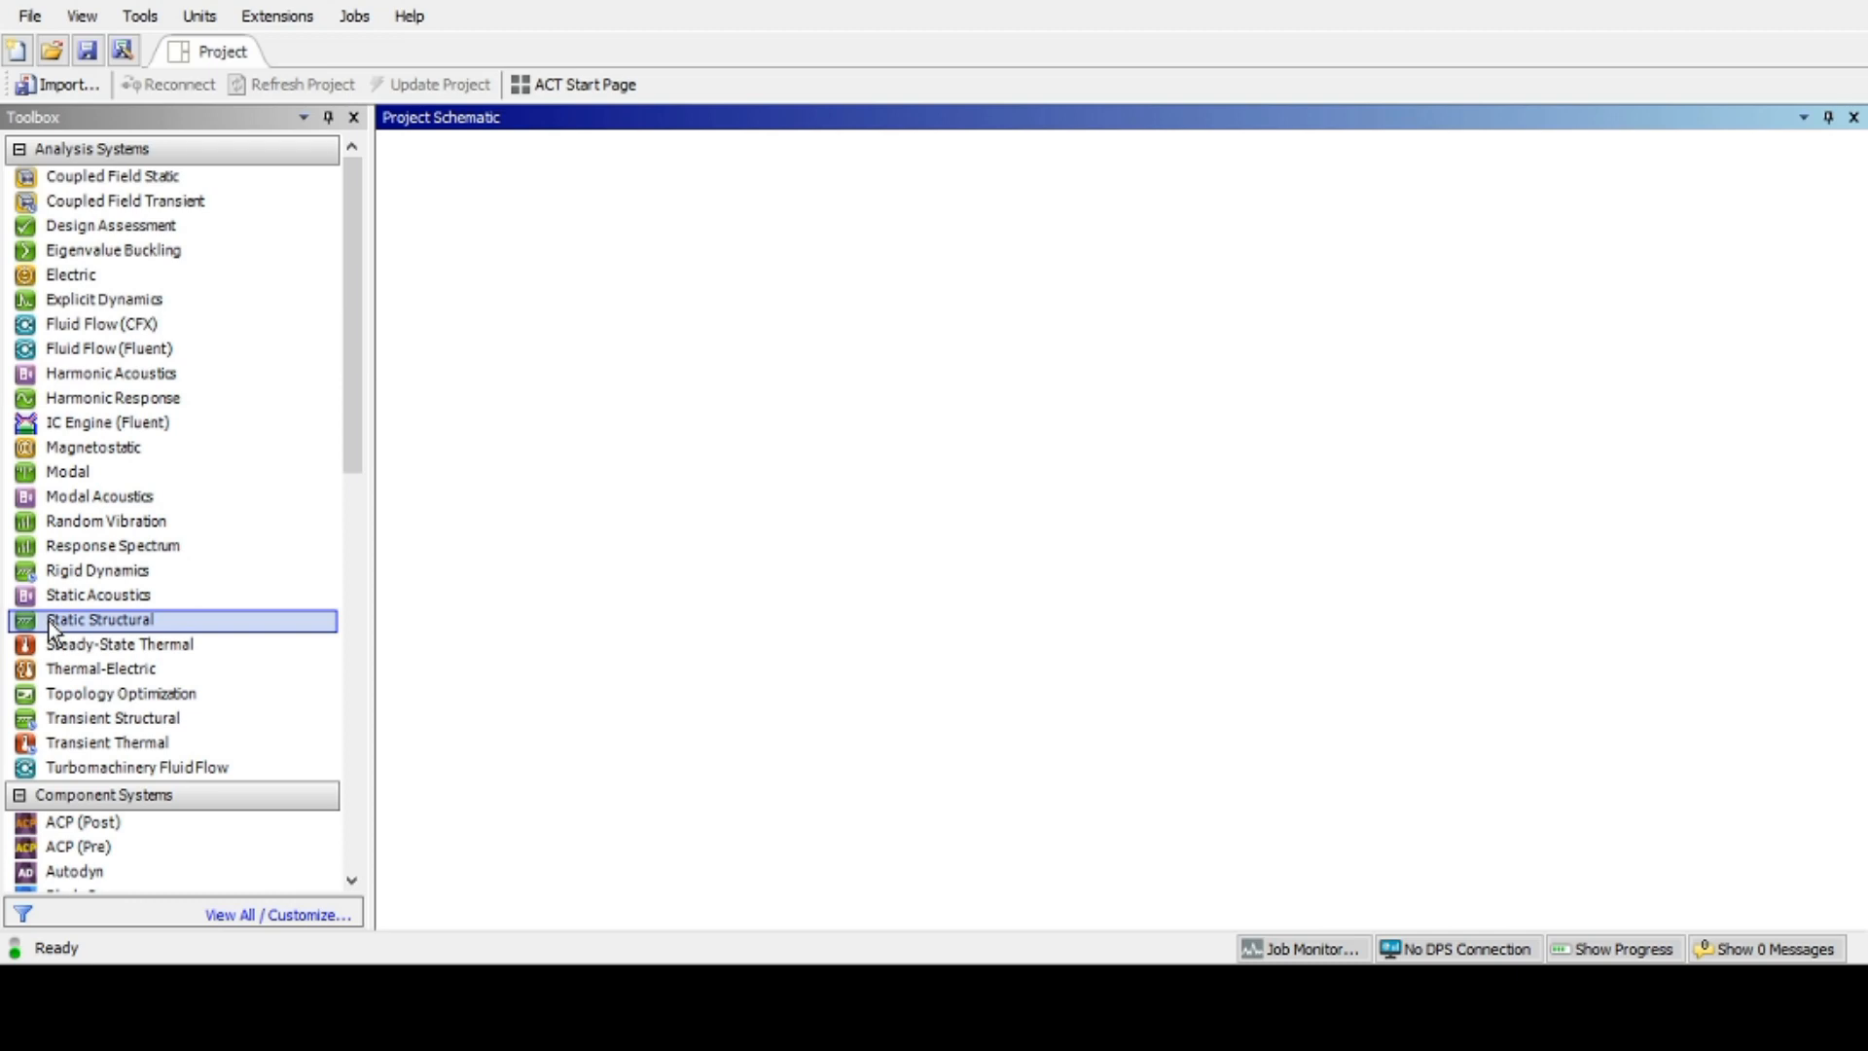
pyautogui.click(172, 619)
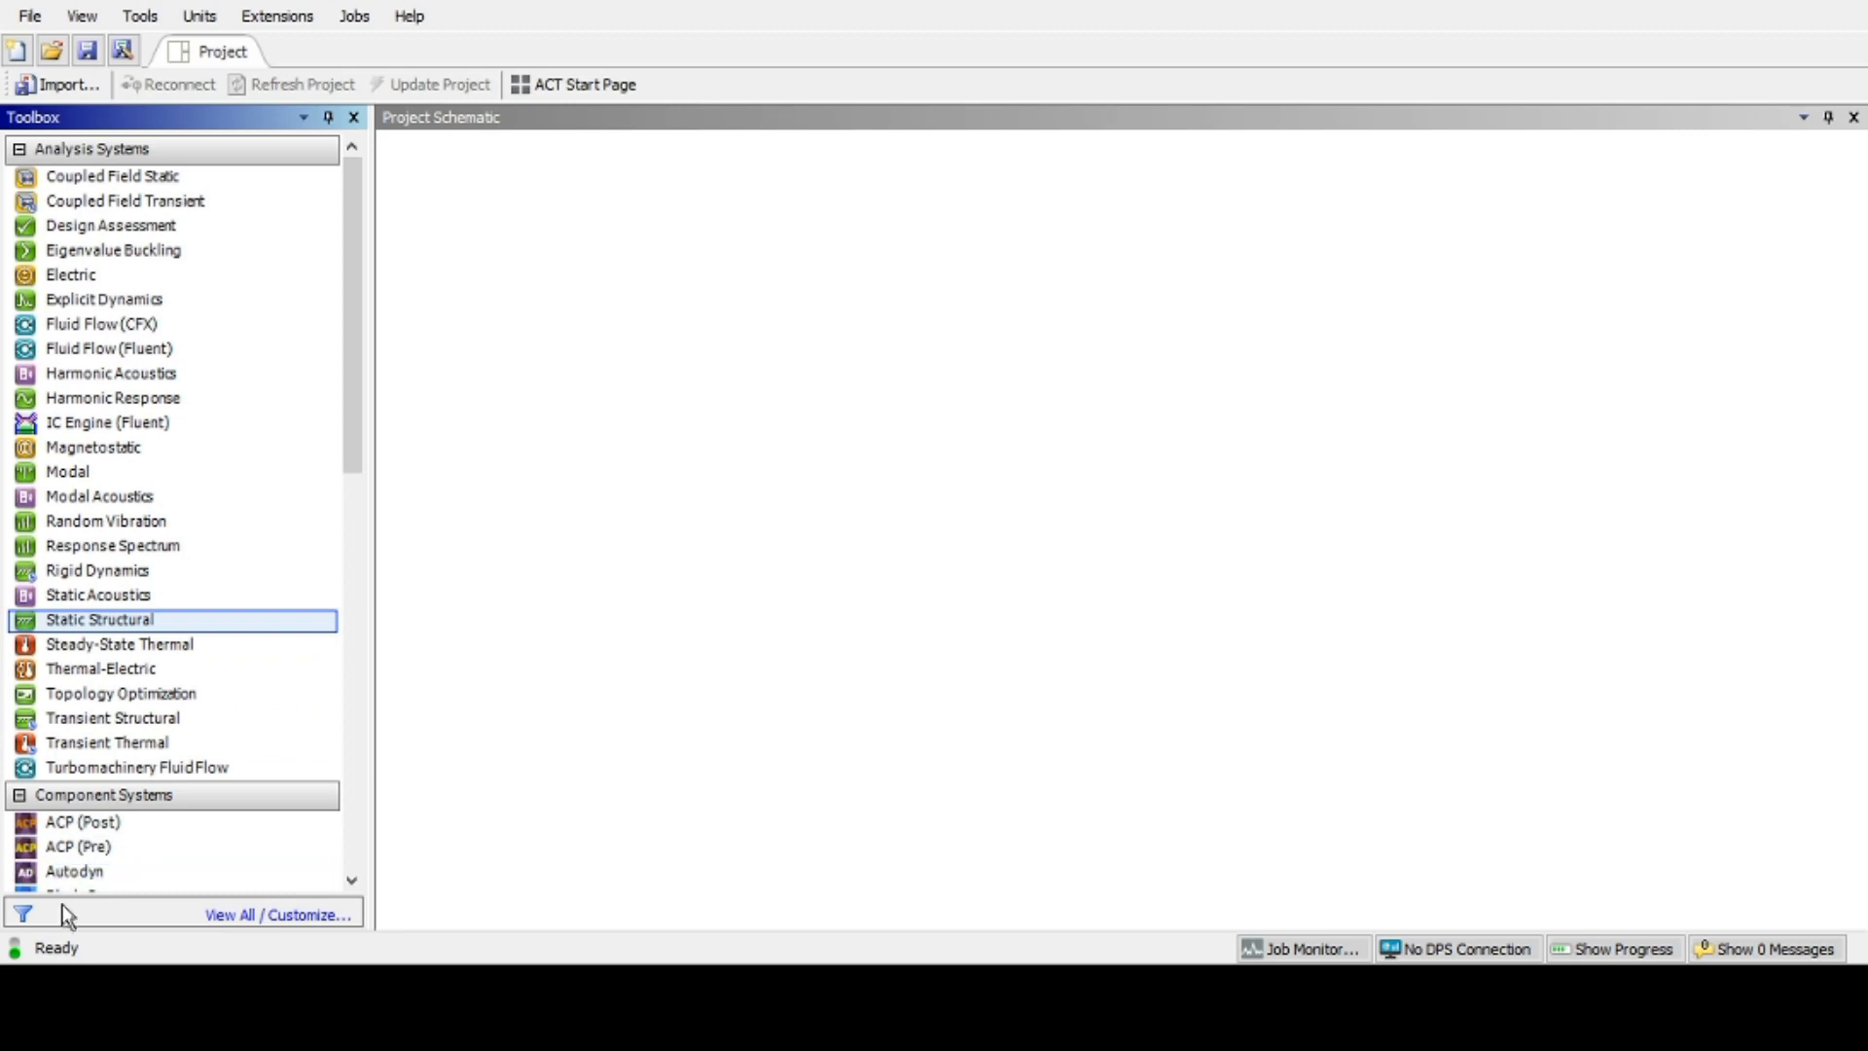
pyautogui.doubleClick(173, 620)
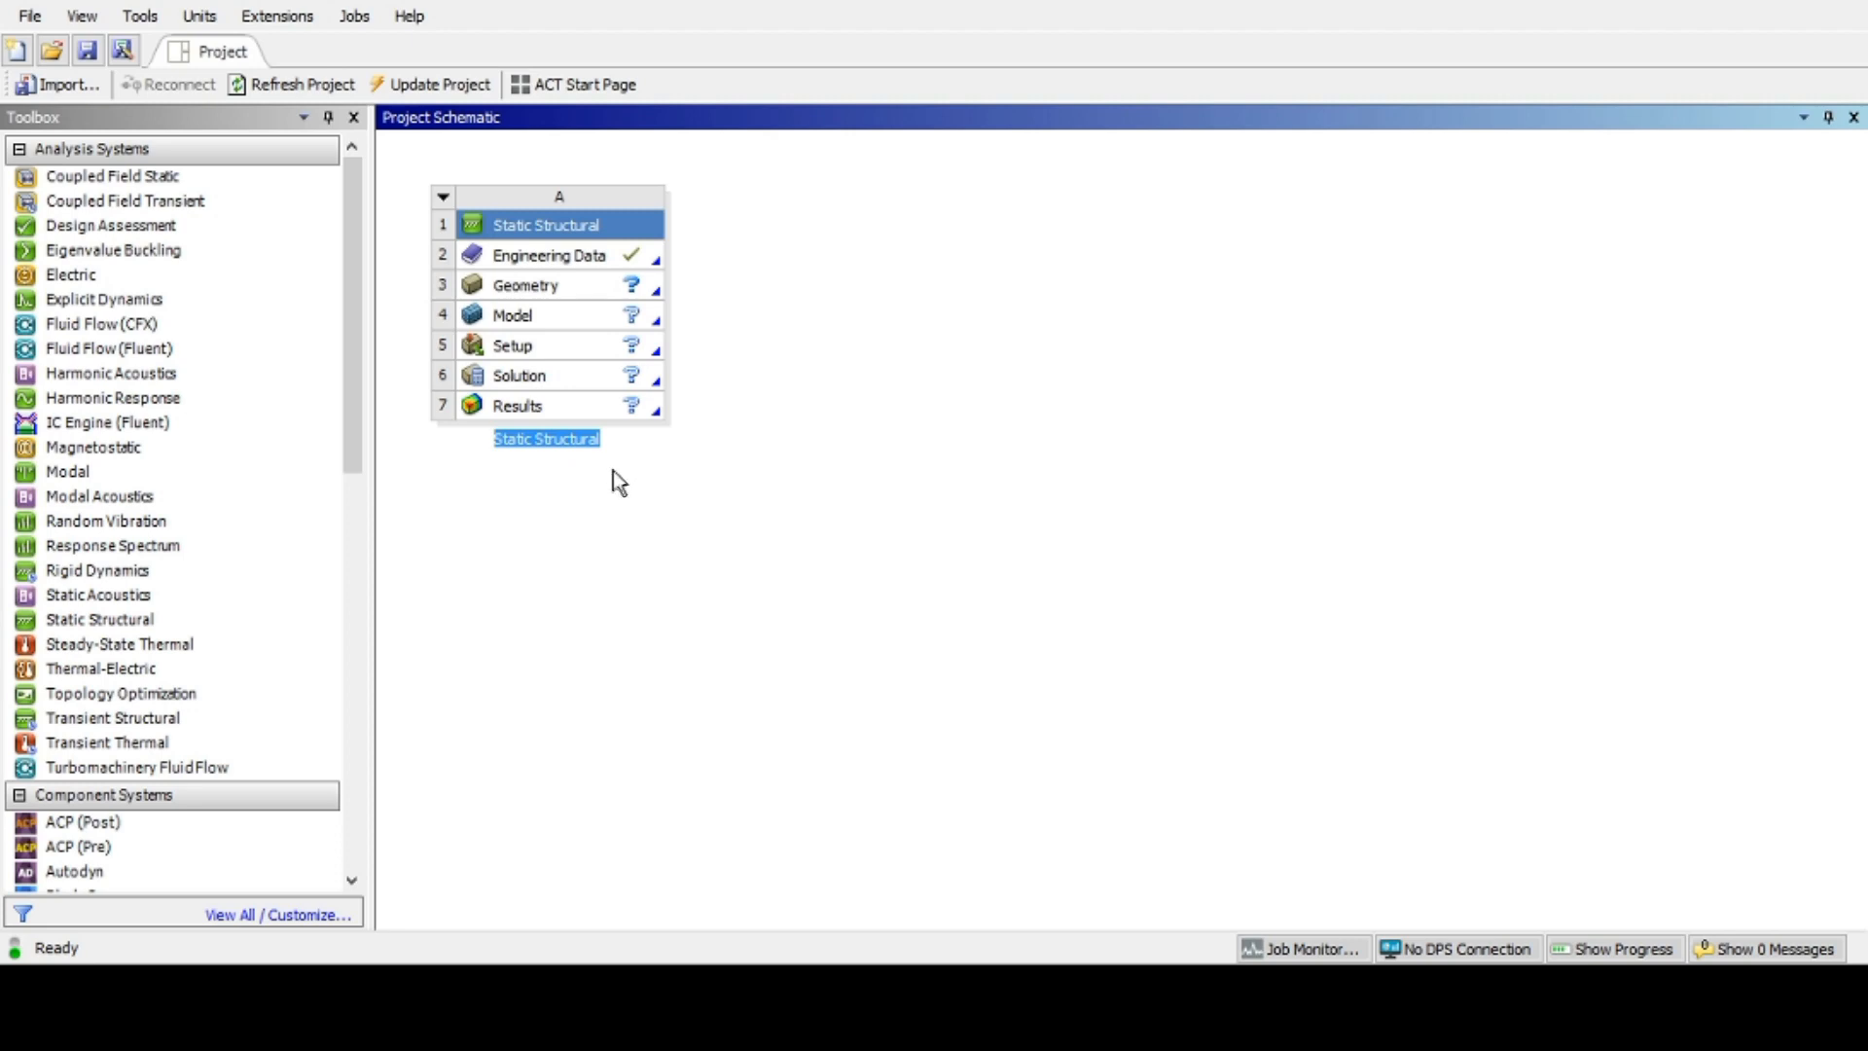
pyautogui.press('BackSpace')
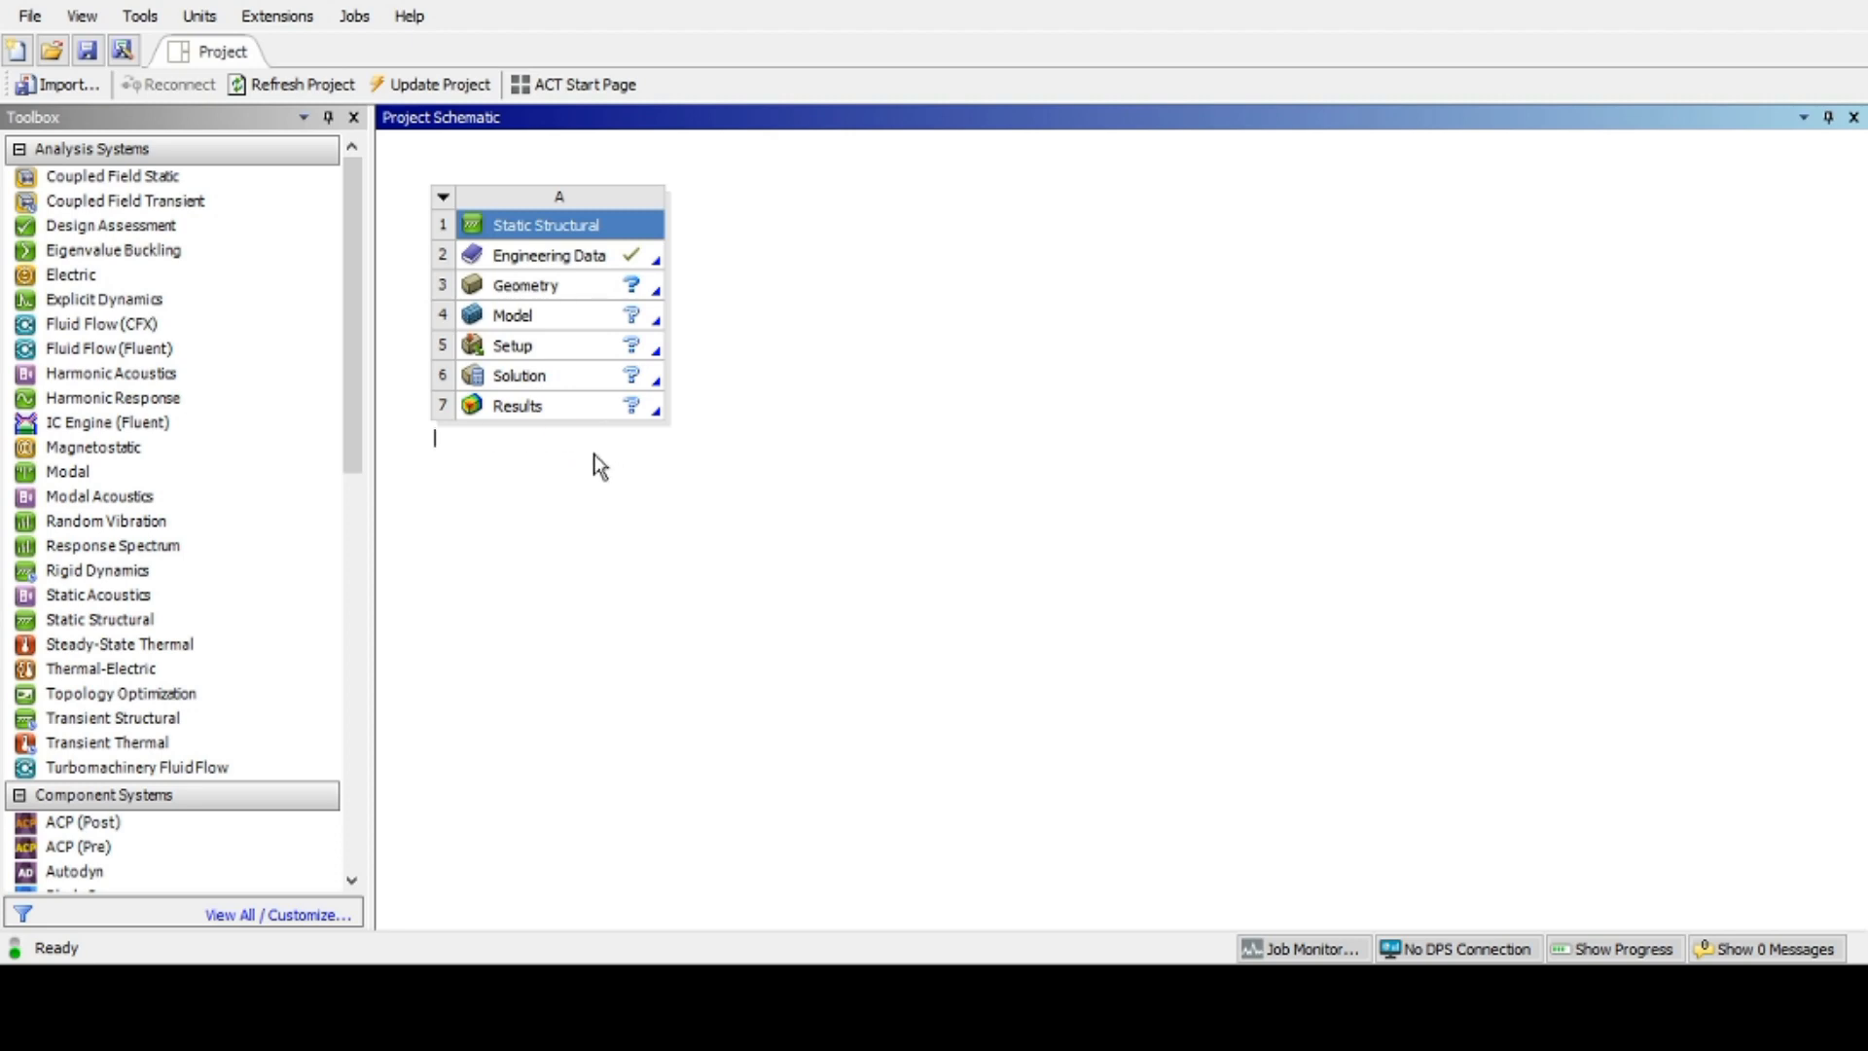
pyautogui.write('chair')
pyautogui.press('Return')
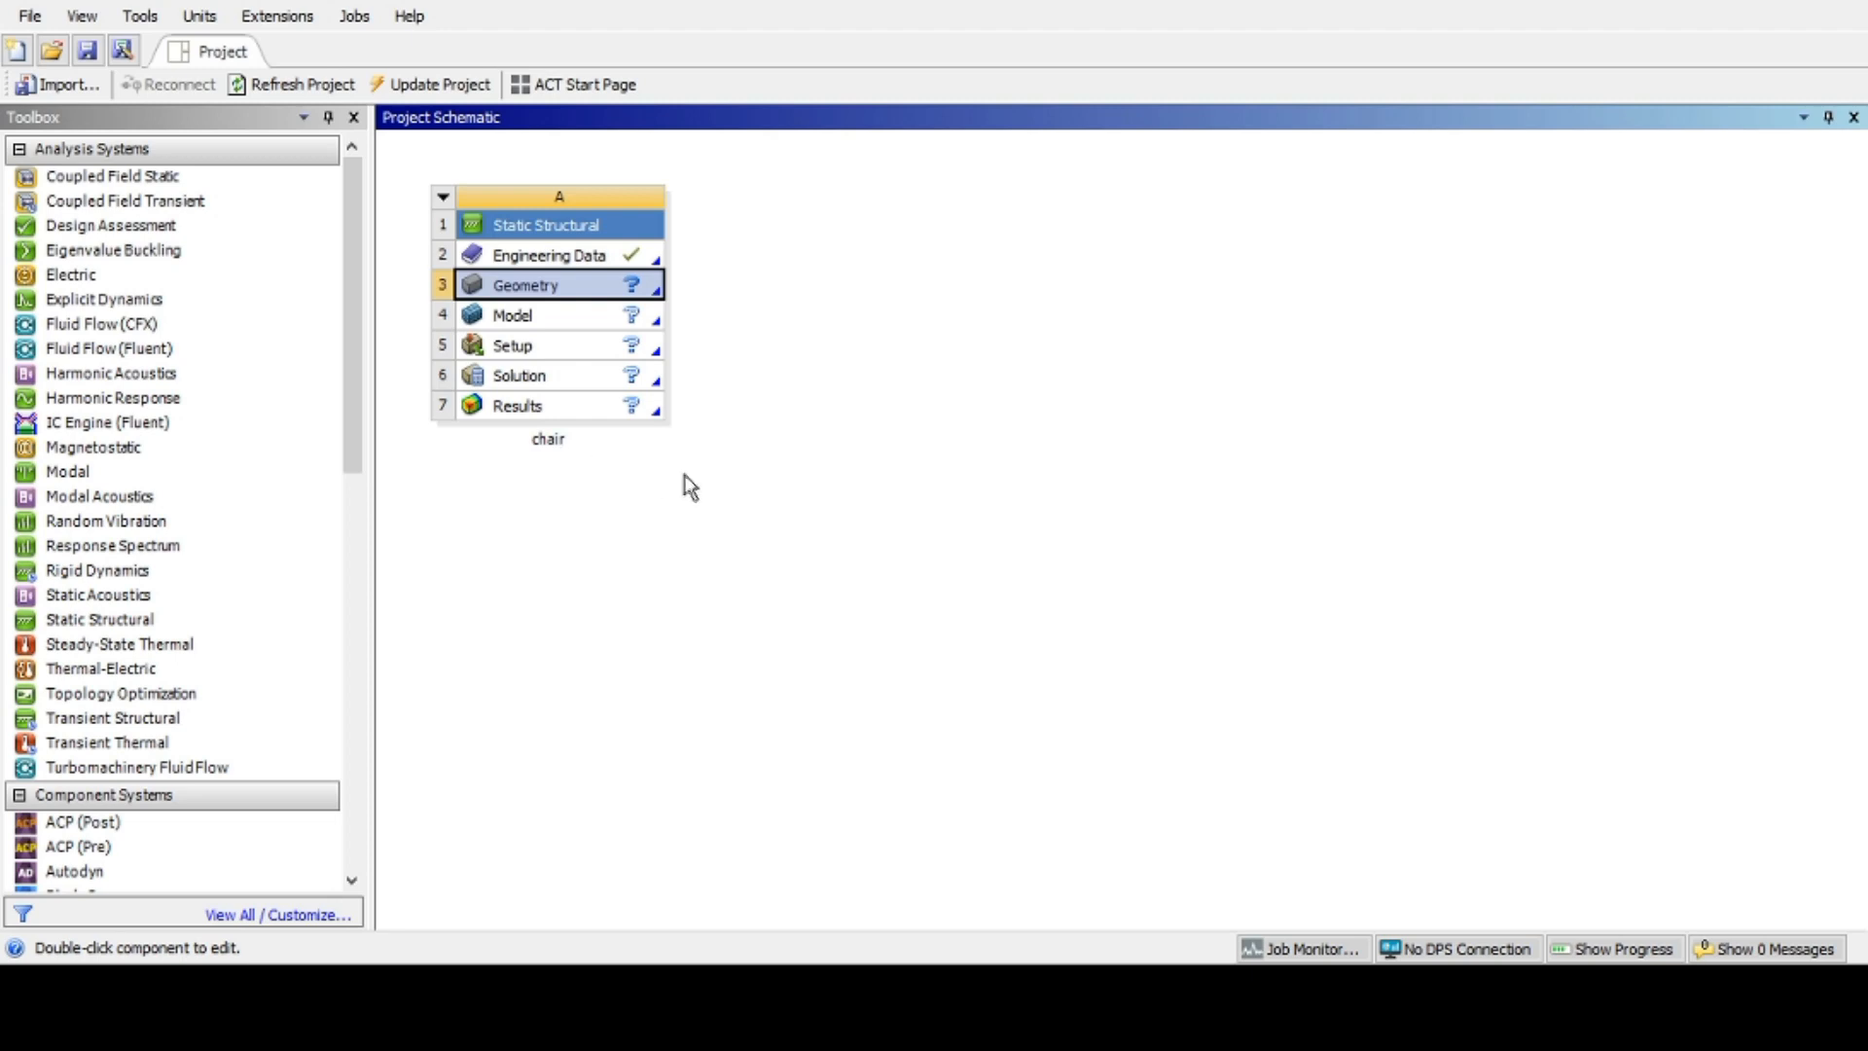
# Step: Open the chair system's Engineering Data
pyautogui.click(444, 211)
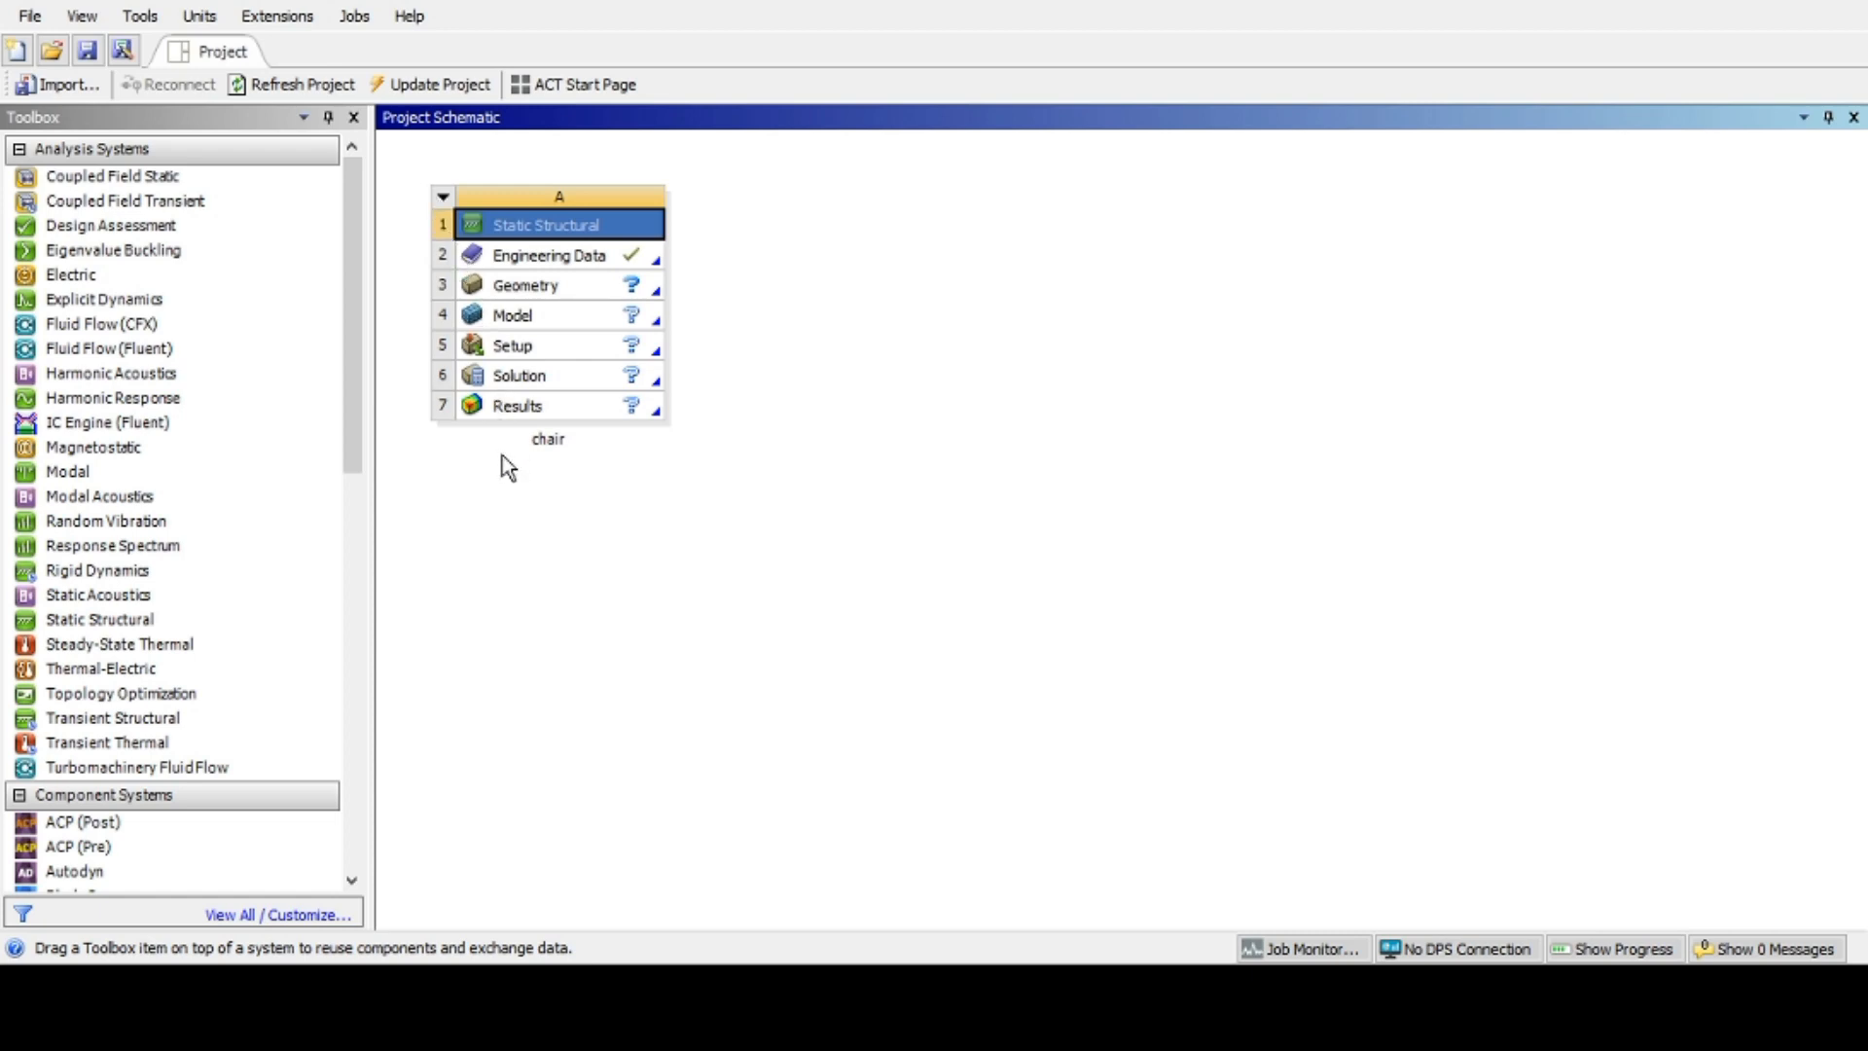
pyautogui.click(815, 489)
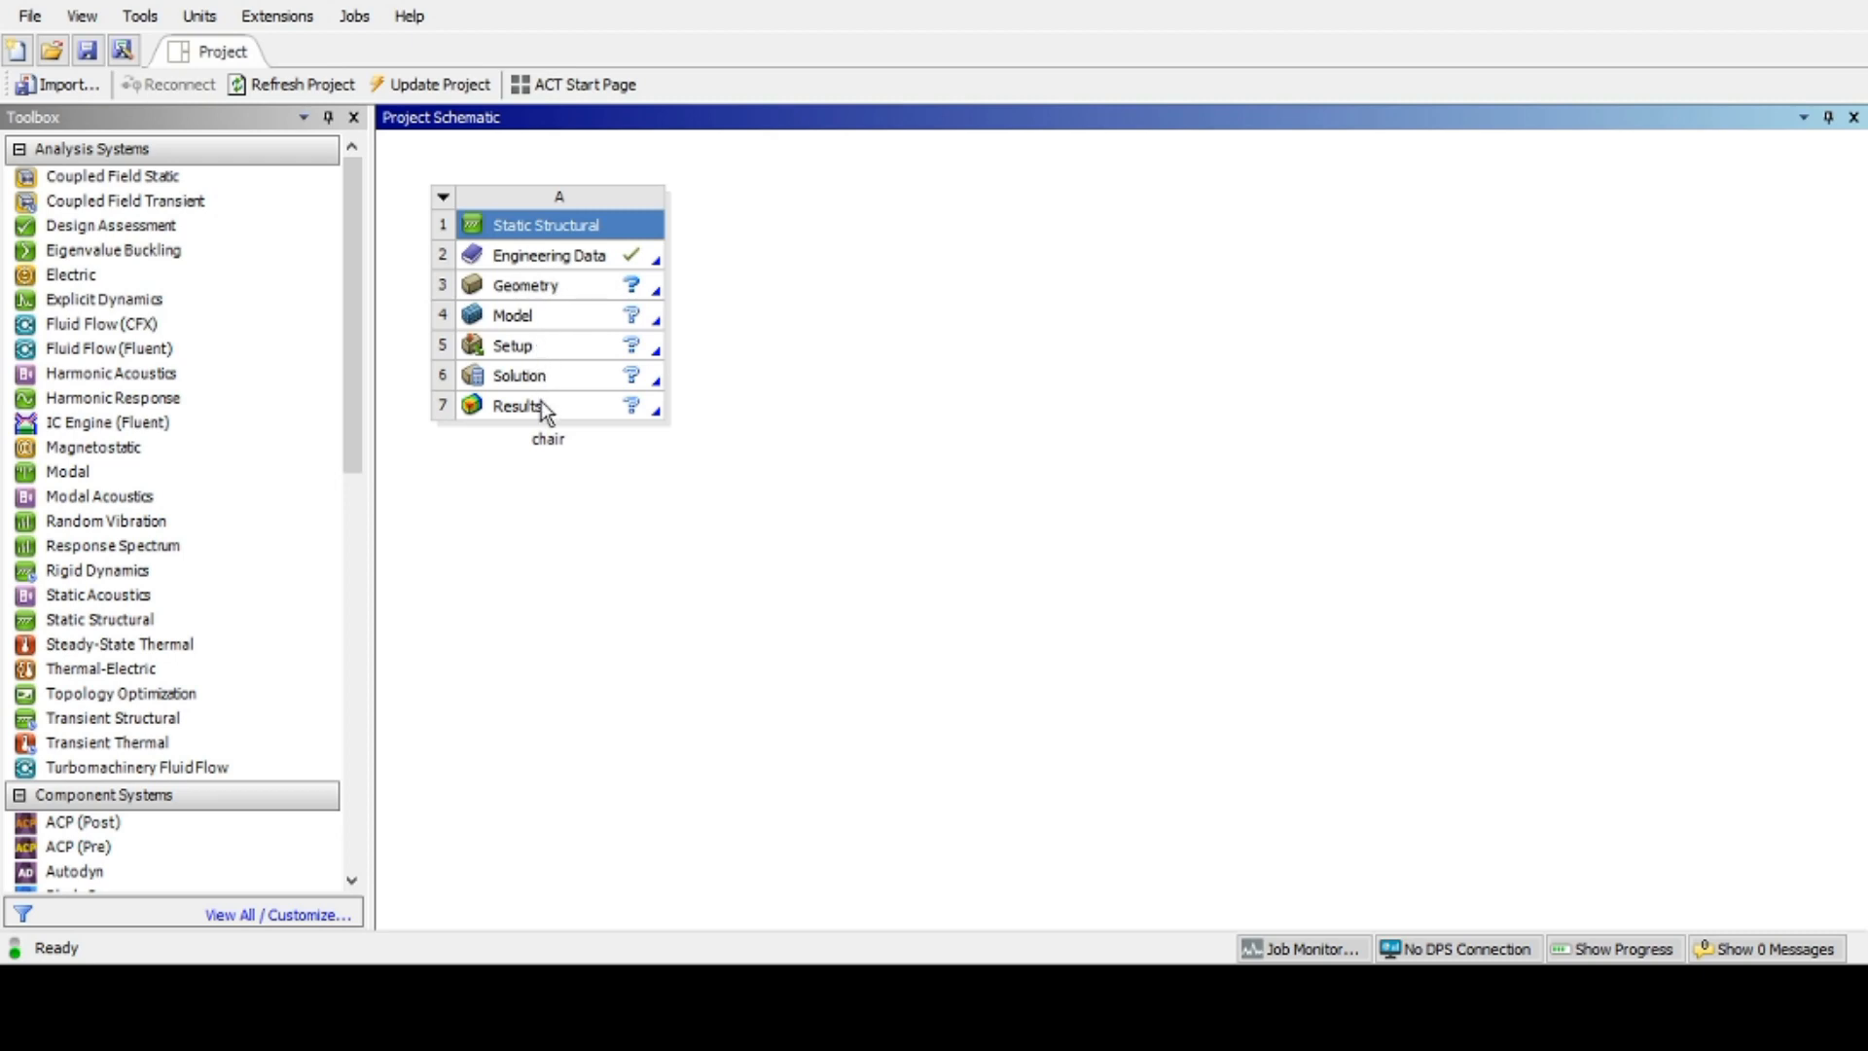
pyautogui.click(571, 270)
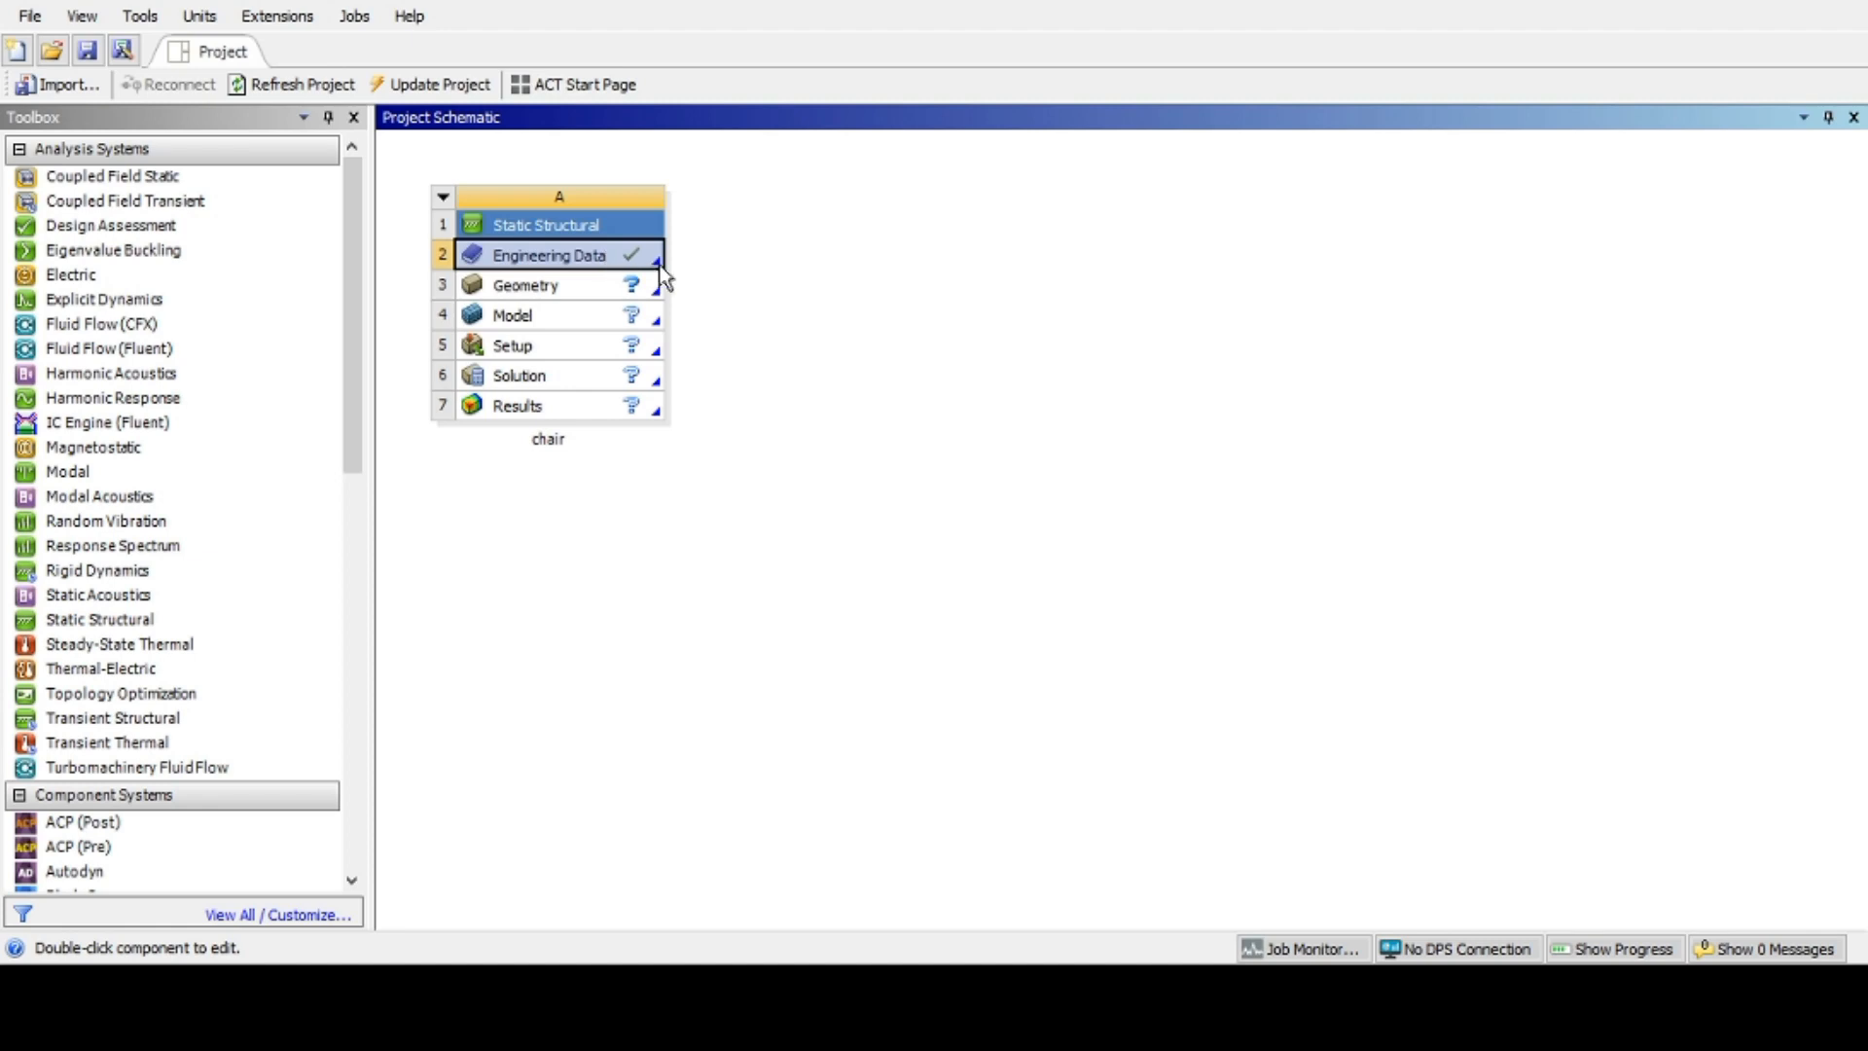
pyautogui.doubleClick(603, 257)
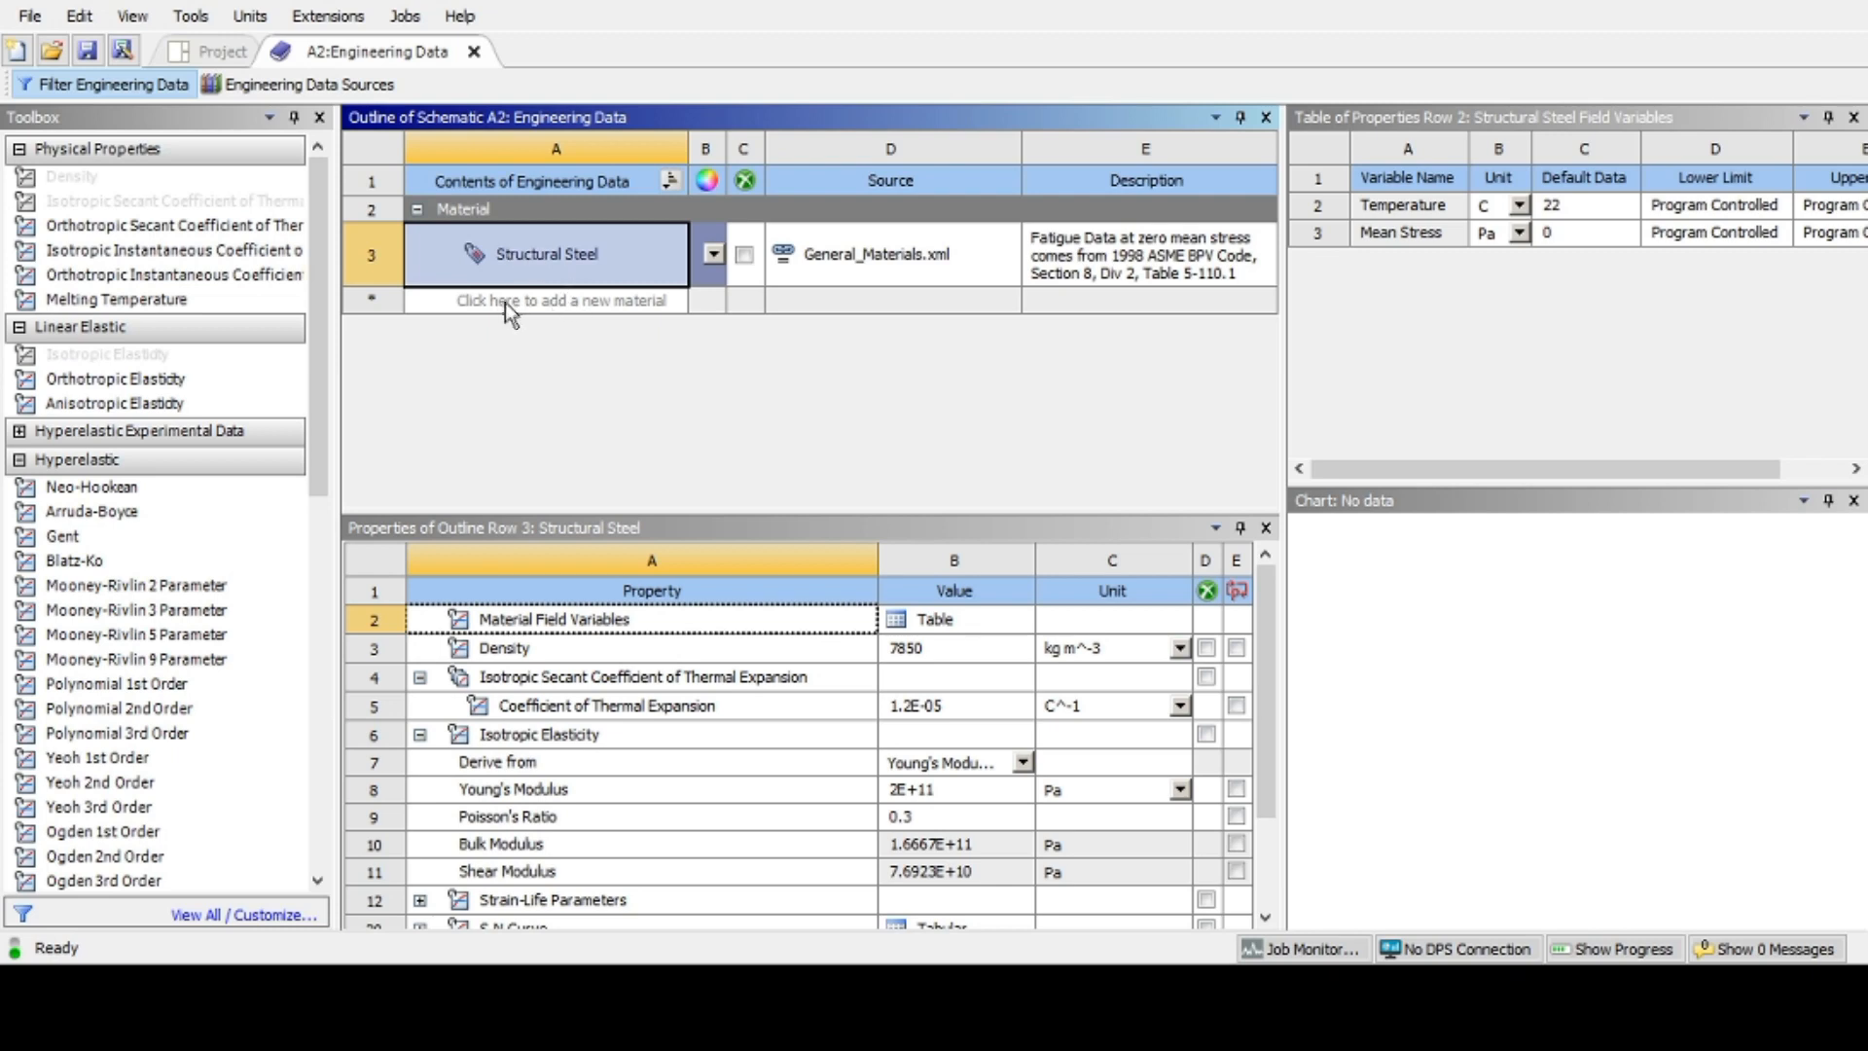
# Step: Open the Engineering Data Sources libraries
pyautogui.click(630, 303)
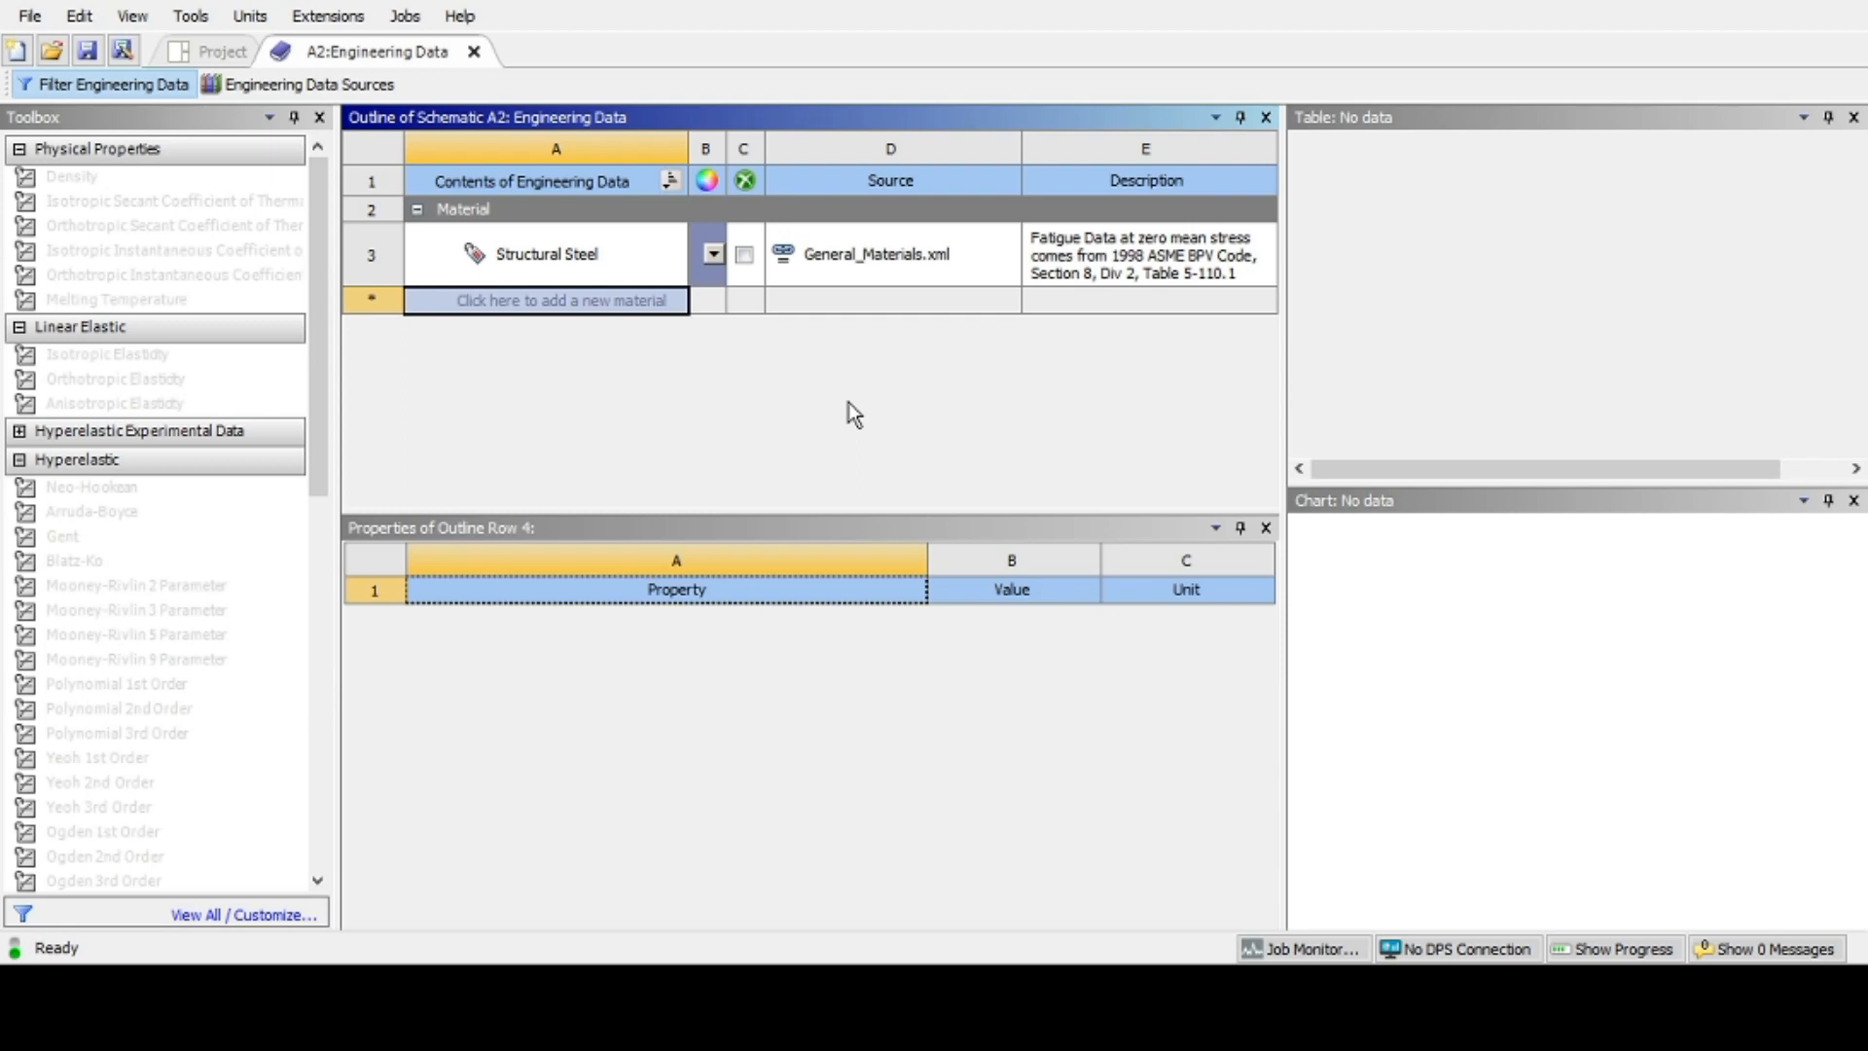
pyautogui.click(326, 92)
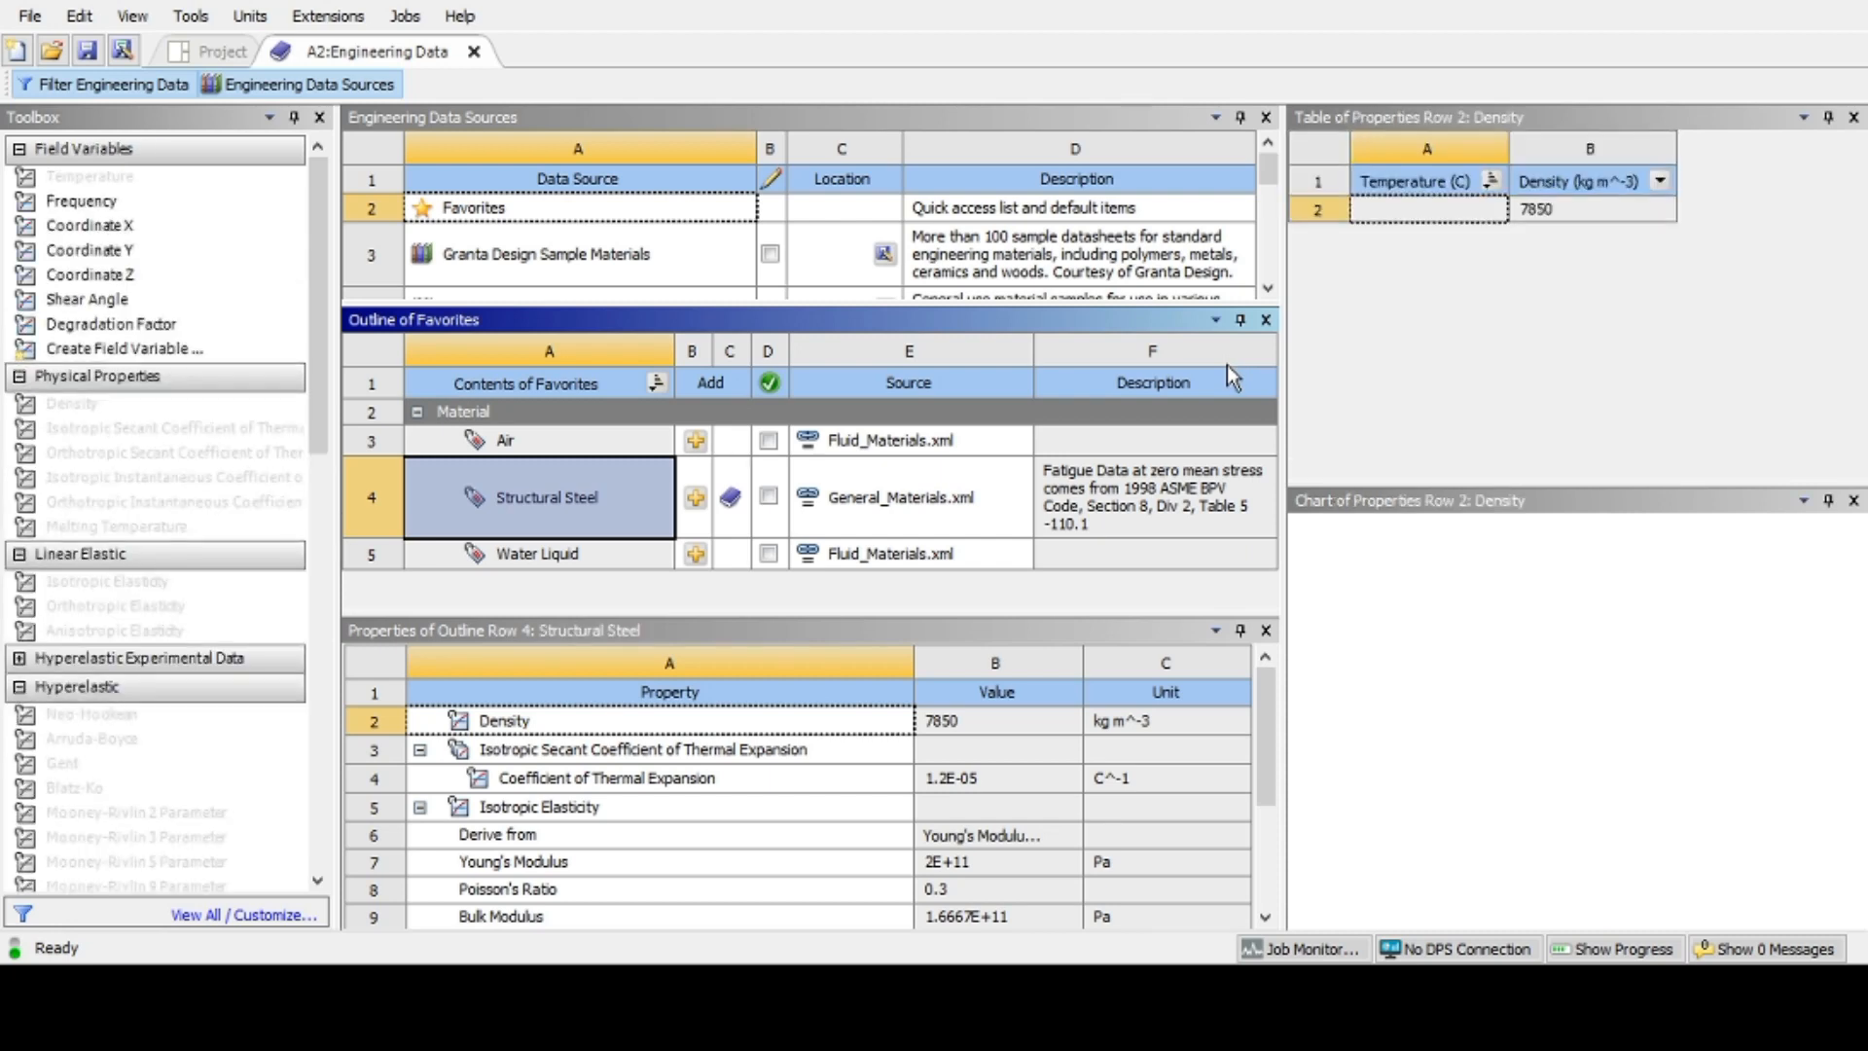
# Step: Scroll through the list of Engineering Data Sources to review the available material libraries
pyautogui.click(1267, 295)
pyautogui.click(1267, 296)
pyautogui.click(1267, 296)
pyautogui.click(1267, 295)
pyautogui.click(1267, 296)
pyautogui.click(1266, 296)
pyautogui.click(1267, 296)
pyautogui.click(1266, 296)
pyautogui.click(1267, 296)
pyautogui.click(1267, 296)
pyautogui.click(1266, 292)
pyautogui.click(1267, 292)
pyautogui.click(1266, 292)
pyautogui.click(1267, 292)
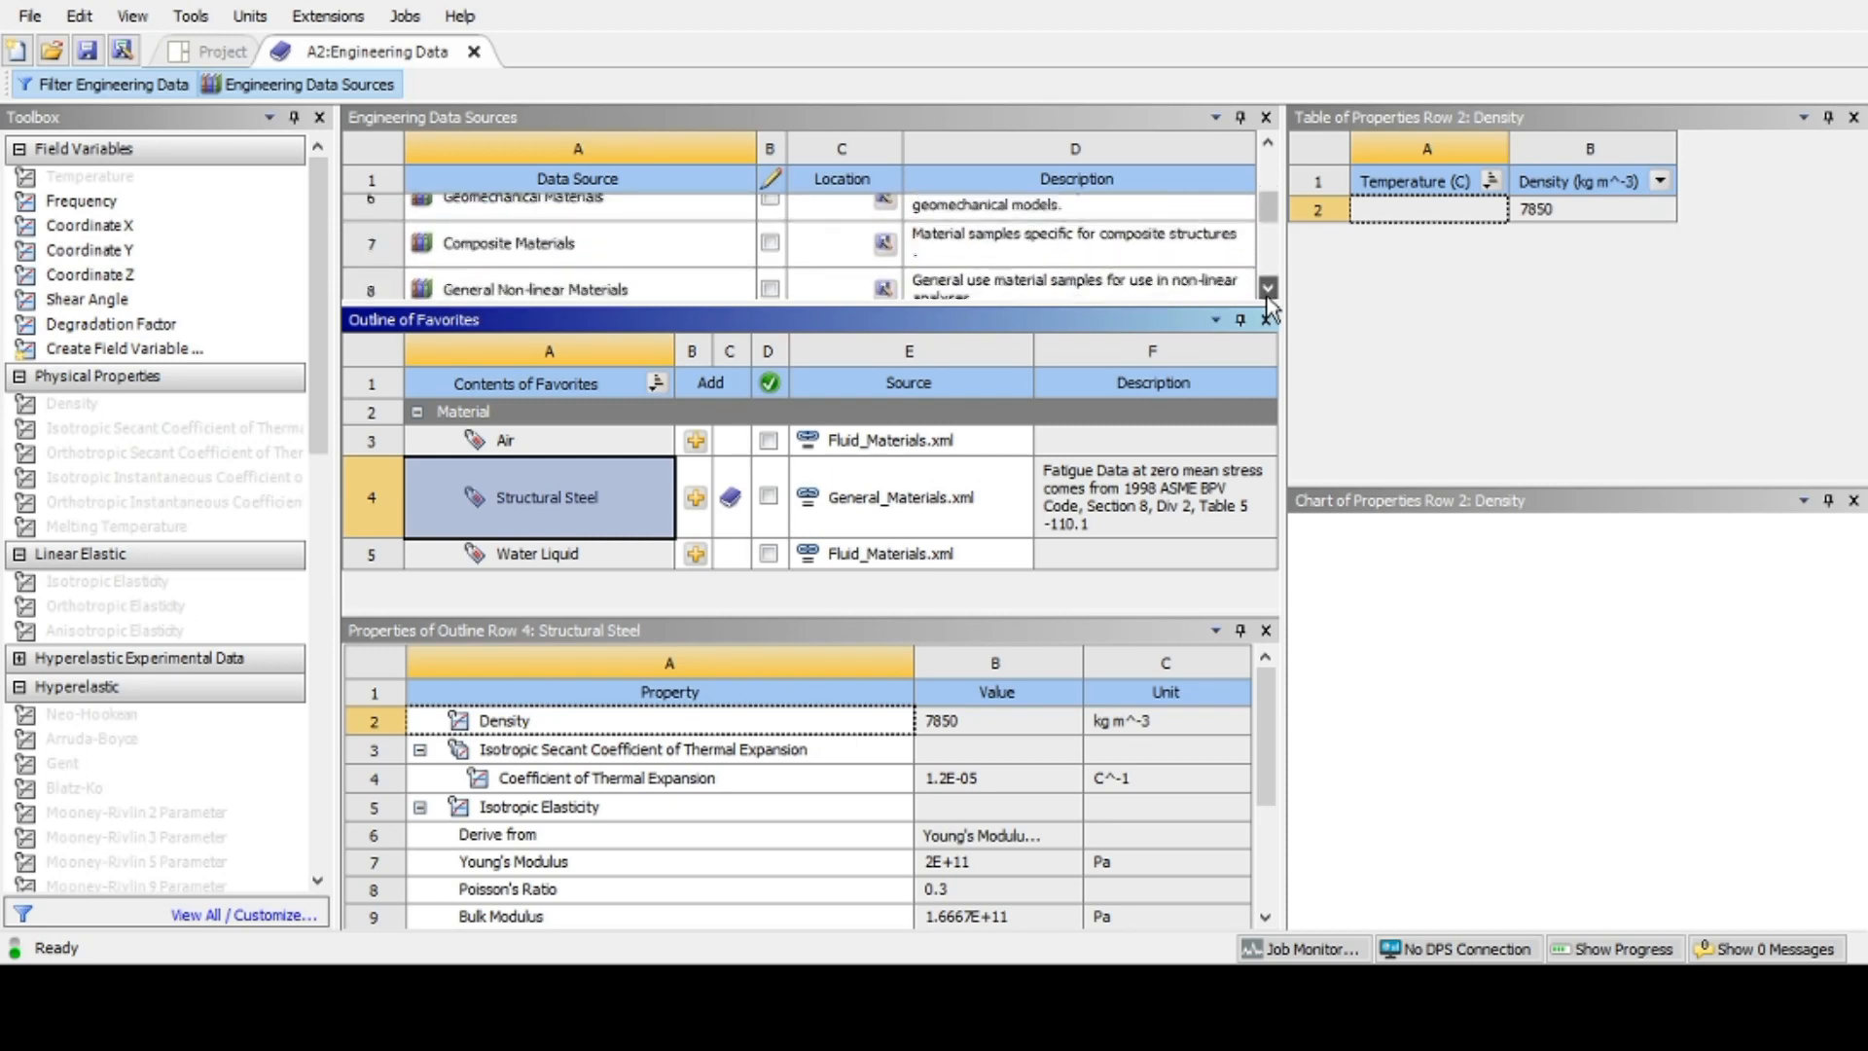
pyautogui.click(1267, 292)
pyautogui.click(1266, 292)
pyautogui.click(1267, 290)
pyautogui.click(1267, 290)
pyautogui.click(1267, 290)
pyautogui.click(1267, 290)
pyautogui.click(1267, 292)
pyautogui.click(1266, 292)
pyautogui.click(1267, 292)
pyautogui.click(1266, 292)
pyautogui.click(1267, 292)
pyautogui.click(1267, 292)
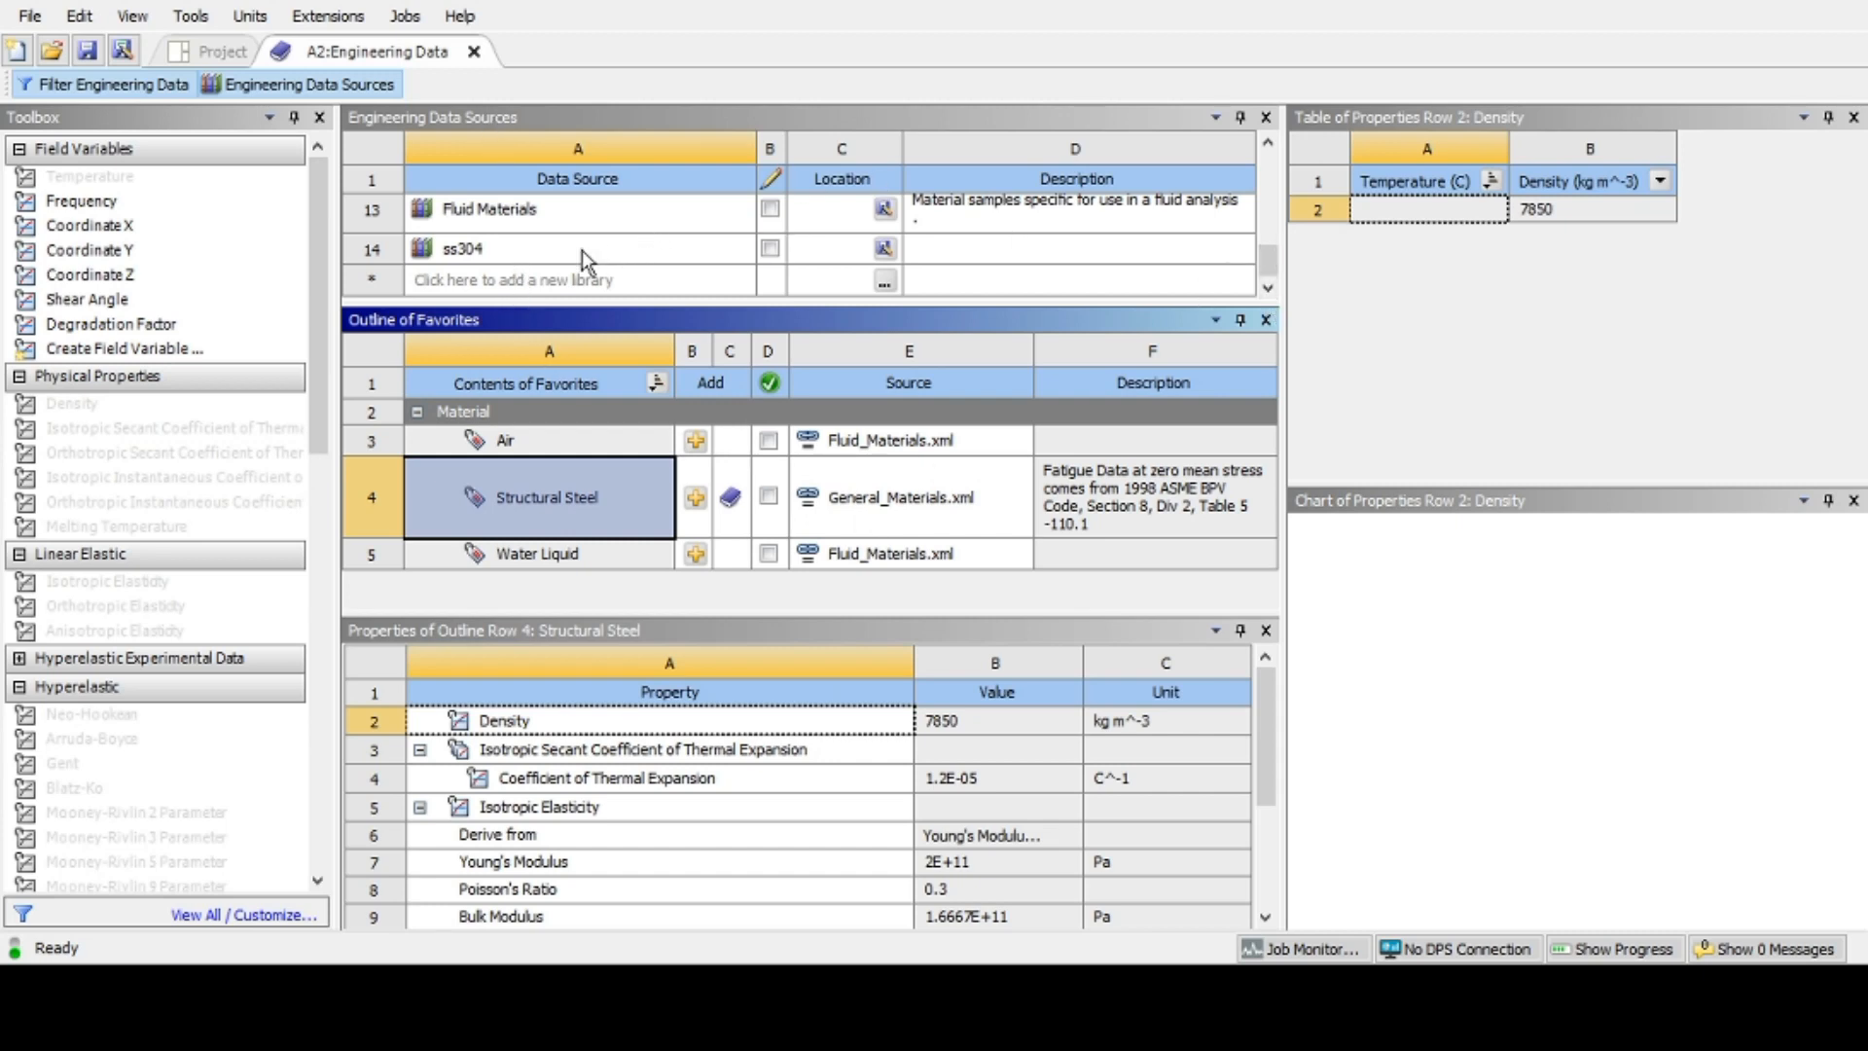
pyautogui.click(1267, 146)
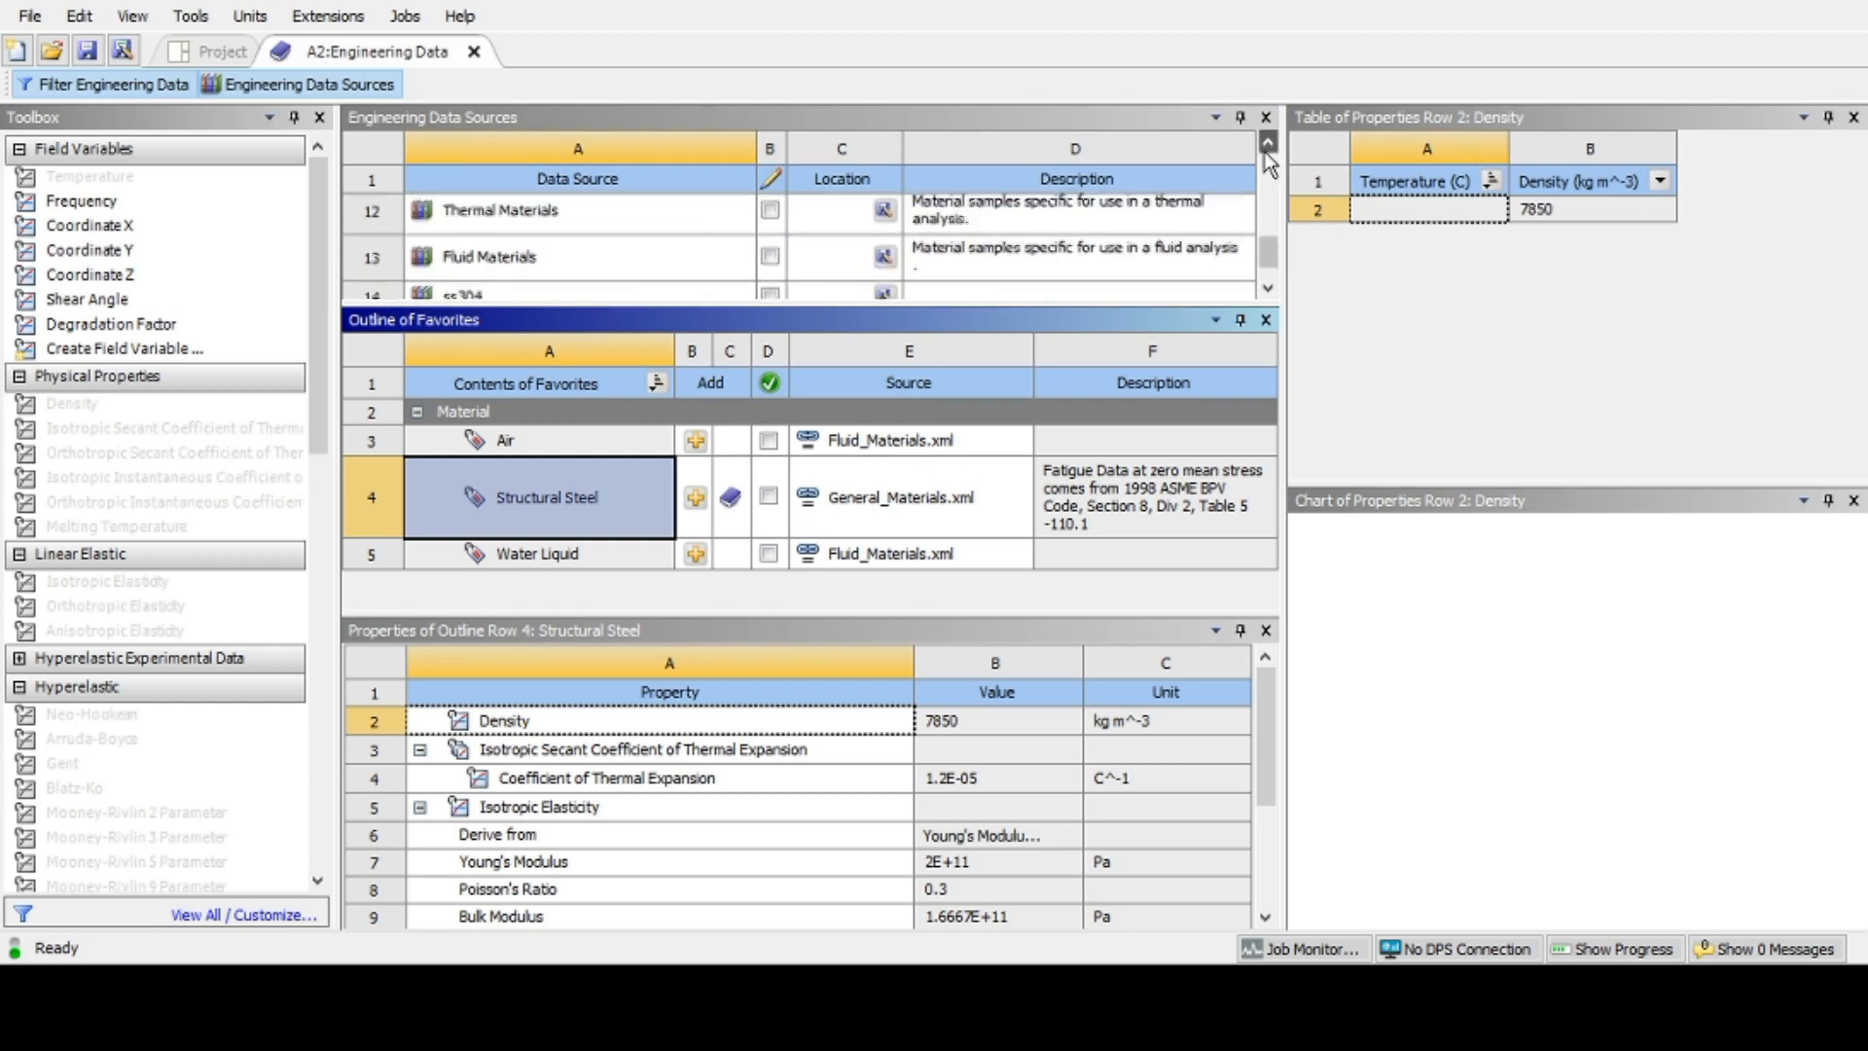
pyautogui.click(1268, 146)
pyautogui.click(1267, 145)
pyautogui.click(1267, 146)
pyautogui.click(1267, 146)
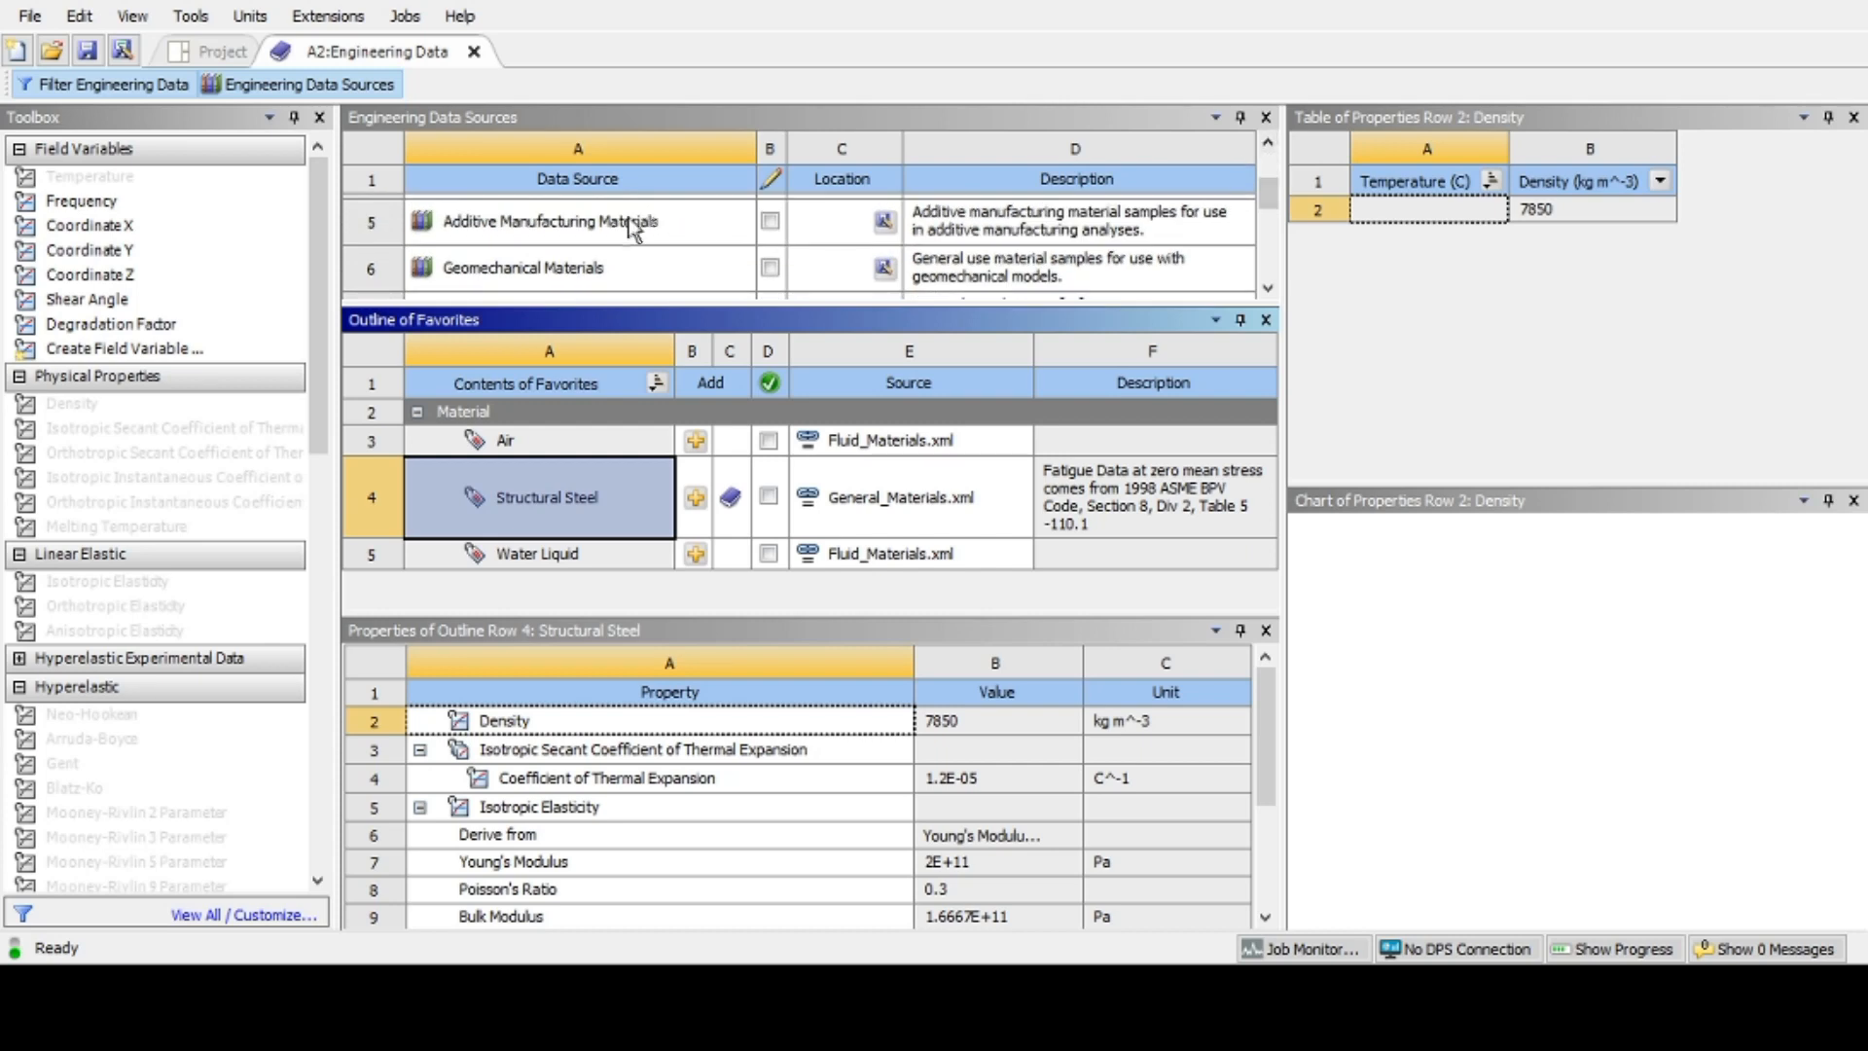
# Step: Add Ti-6Al-4V from the Additive Manufacturing Materials library to the project and close Engineering Data
pyautogui.click(586, 223)
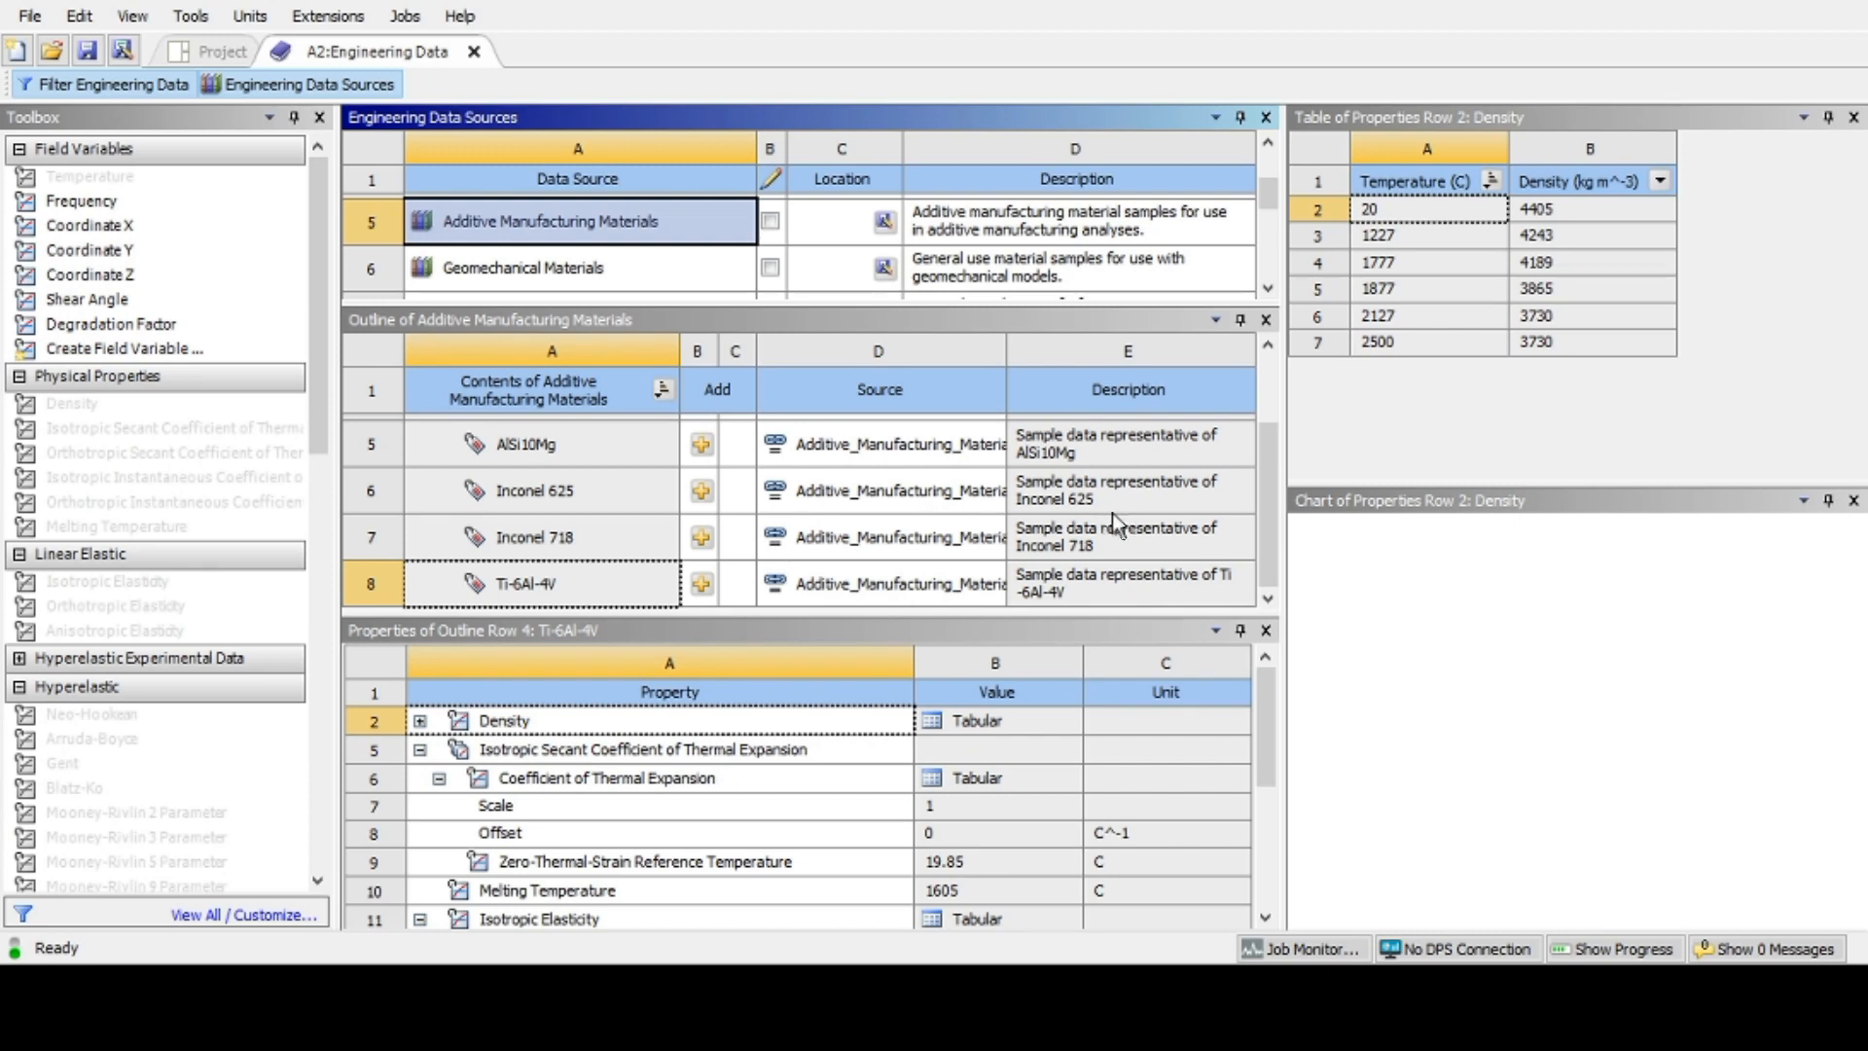
pyautogui.moveTo(1265, 491)
pyautogui.mouseDown()
pyautogui.moveTo(1262, 400)
pyautogui.moveTo(1264, 459)
pyautogui.mouseUp()
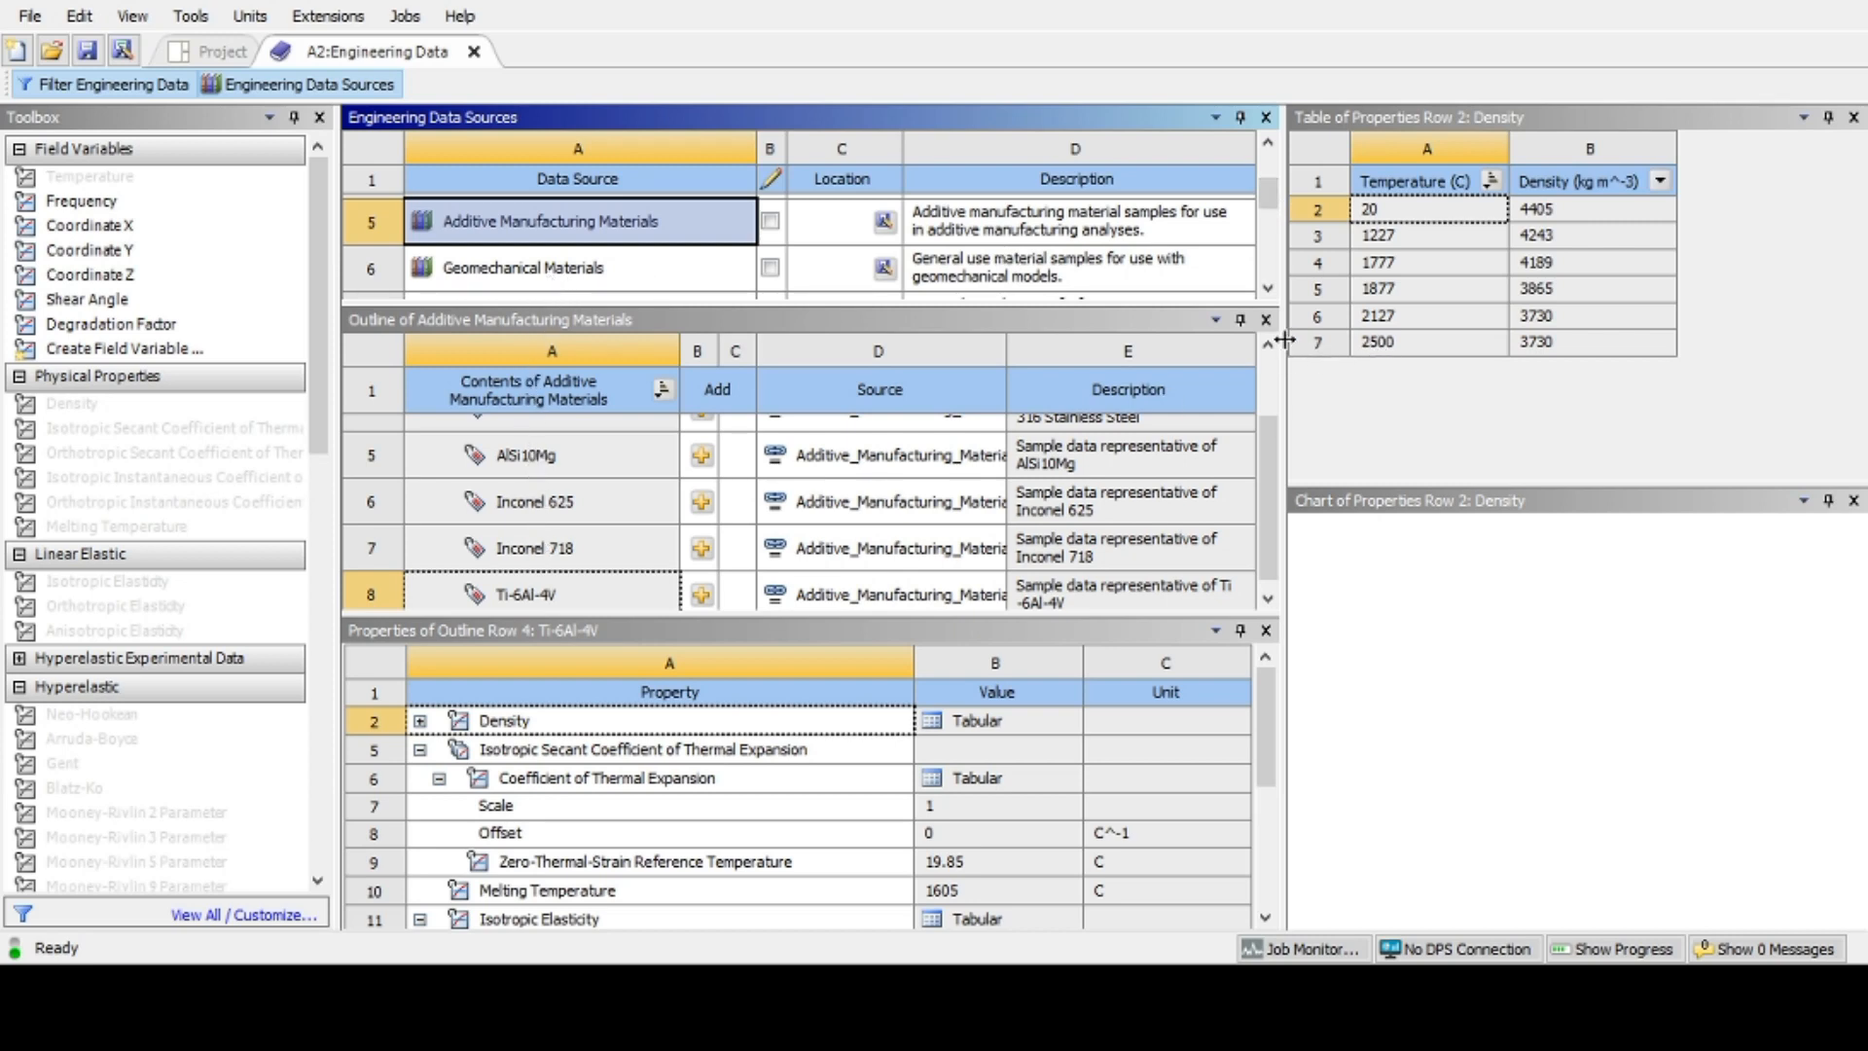
pyautogui.click(596, 595)
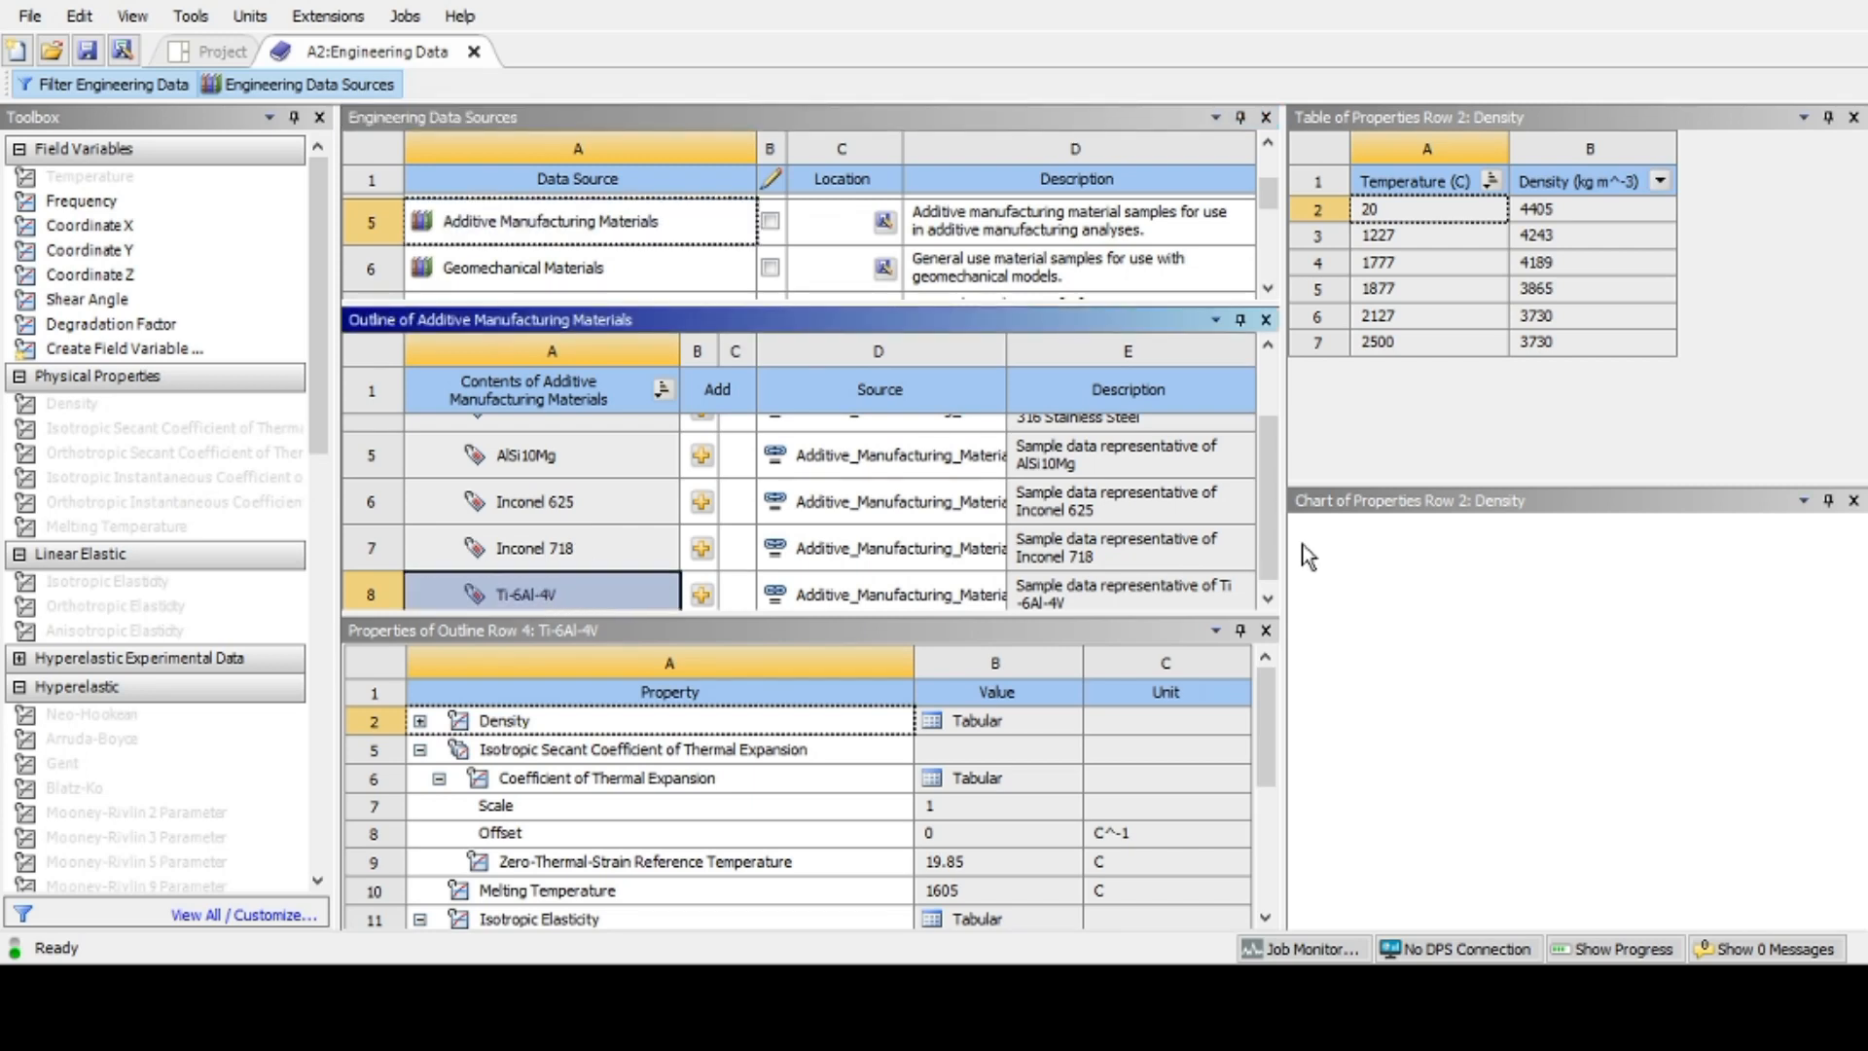
pyautogui.scroll(-1, 1267, 535)
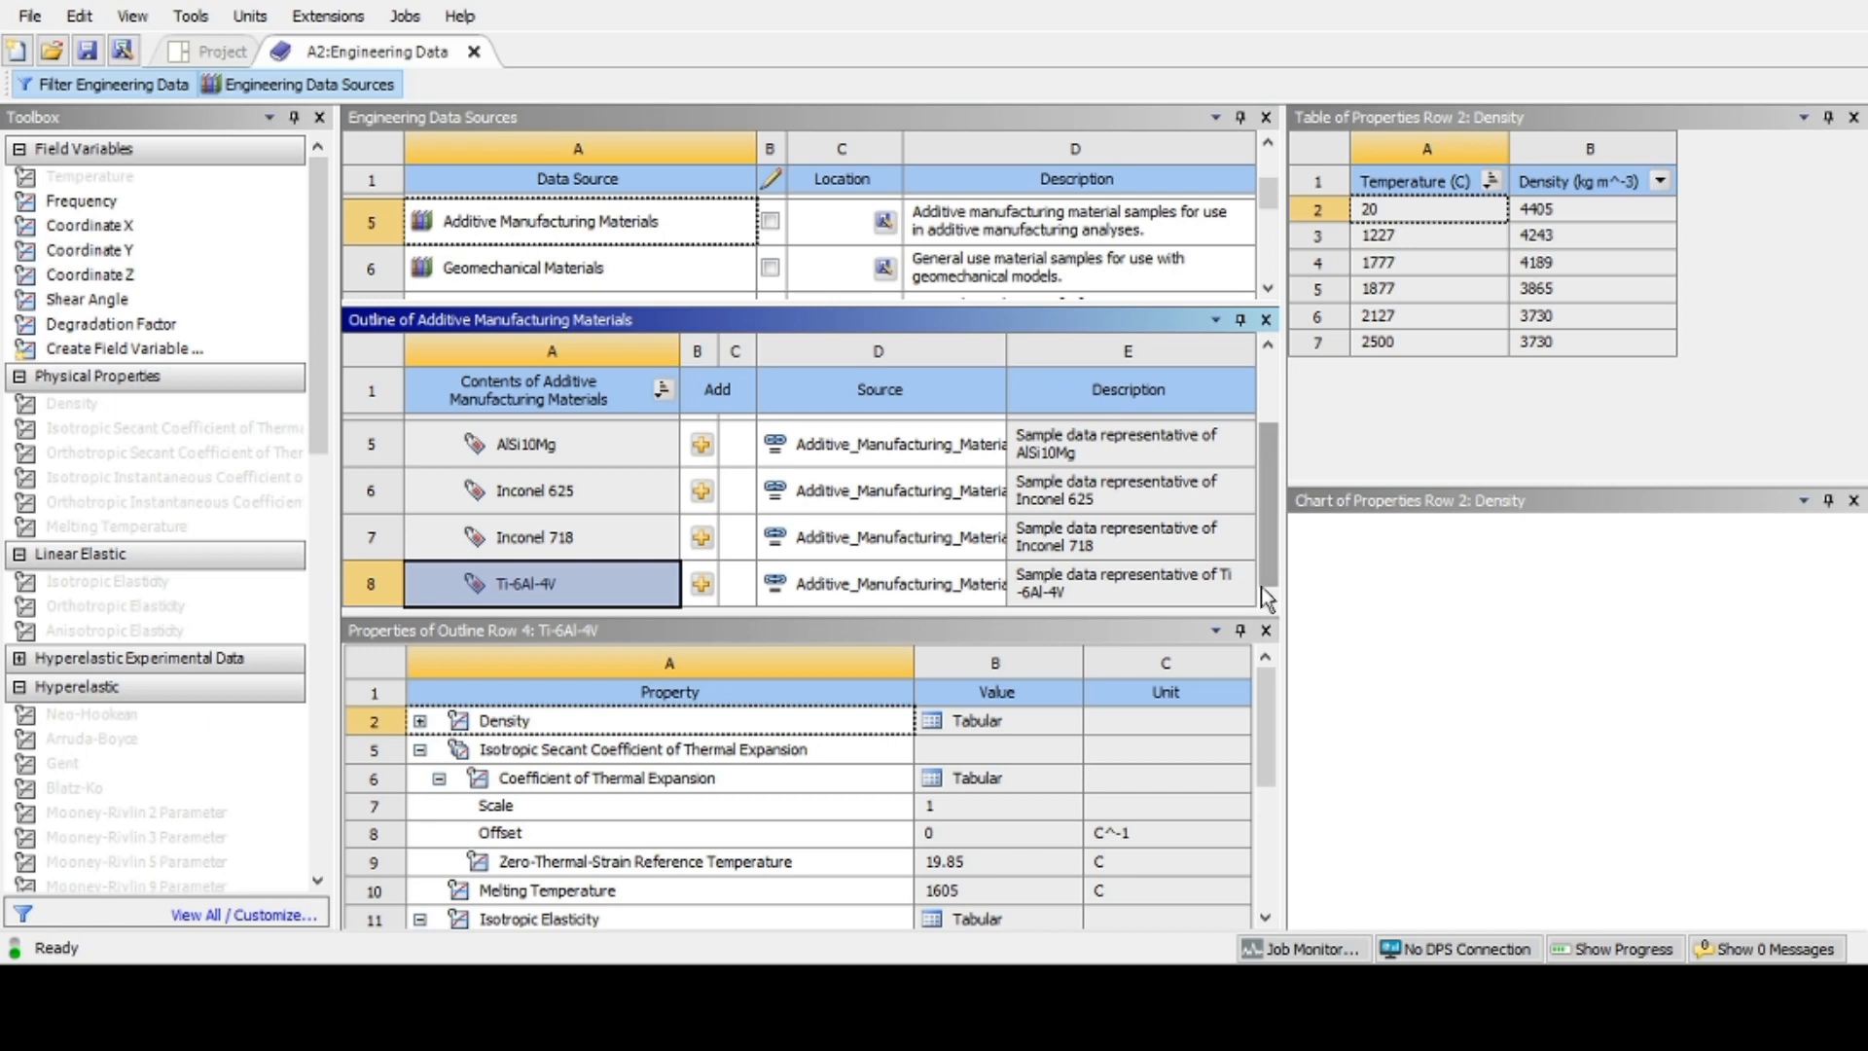
pyautogui.click(701, 585)
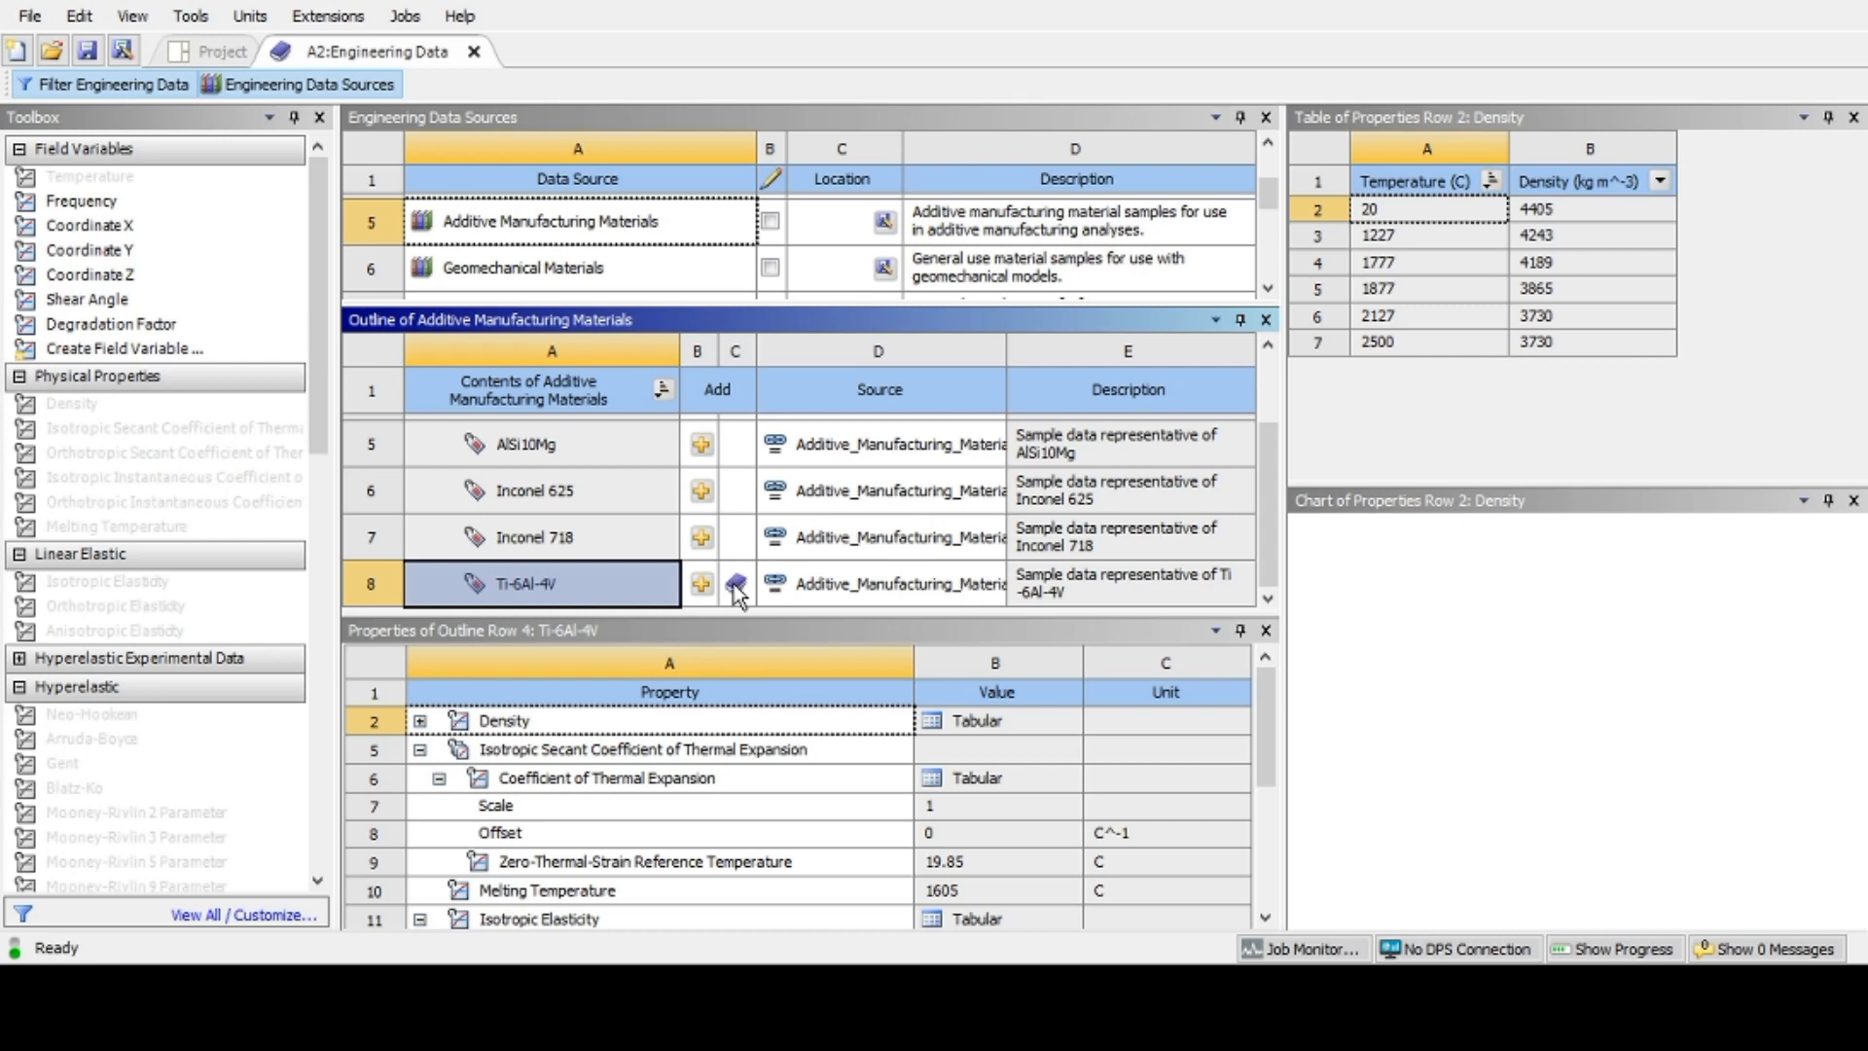
pyautogui.scroll(3, 1271, 509)
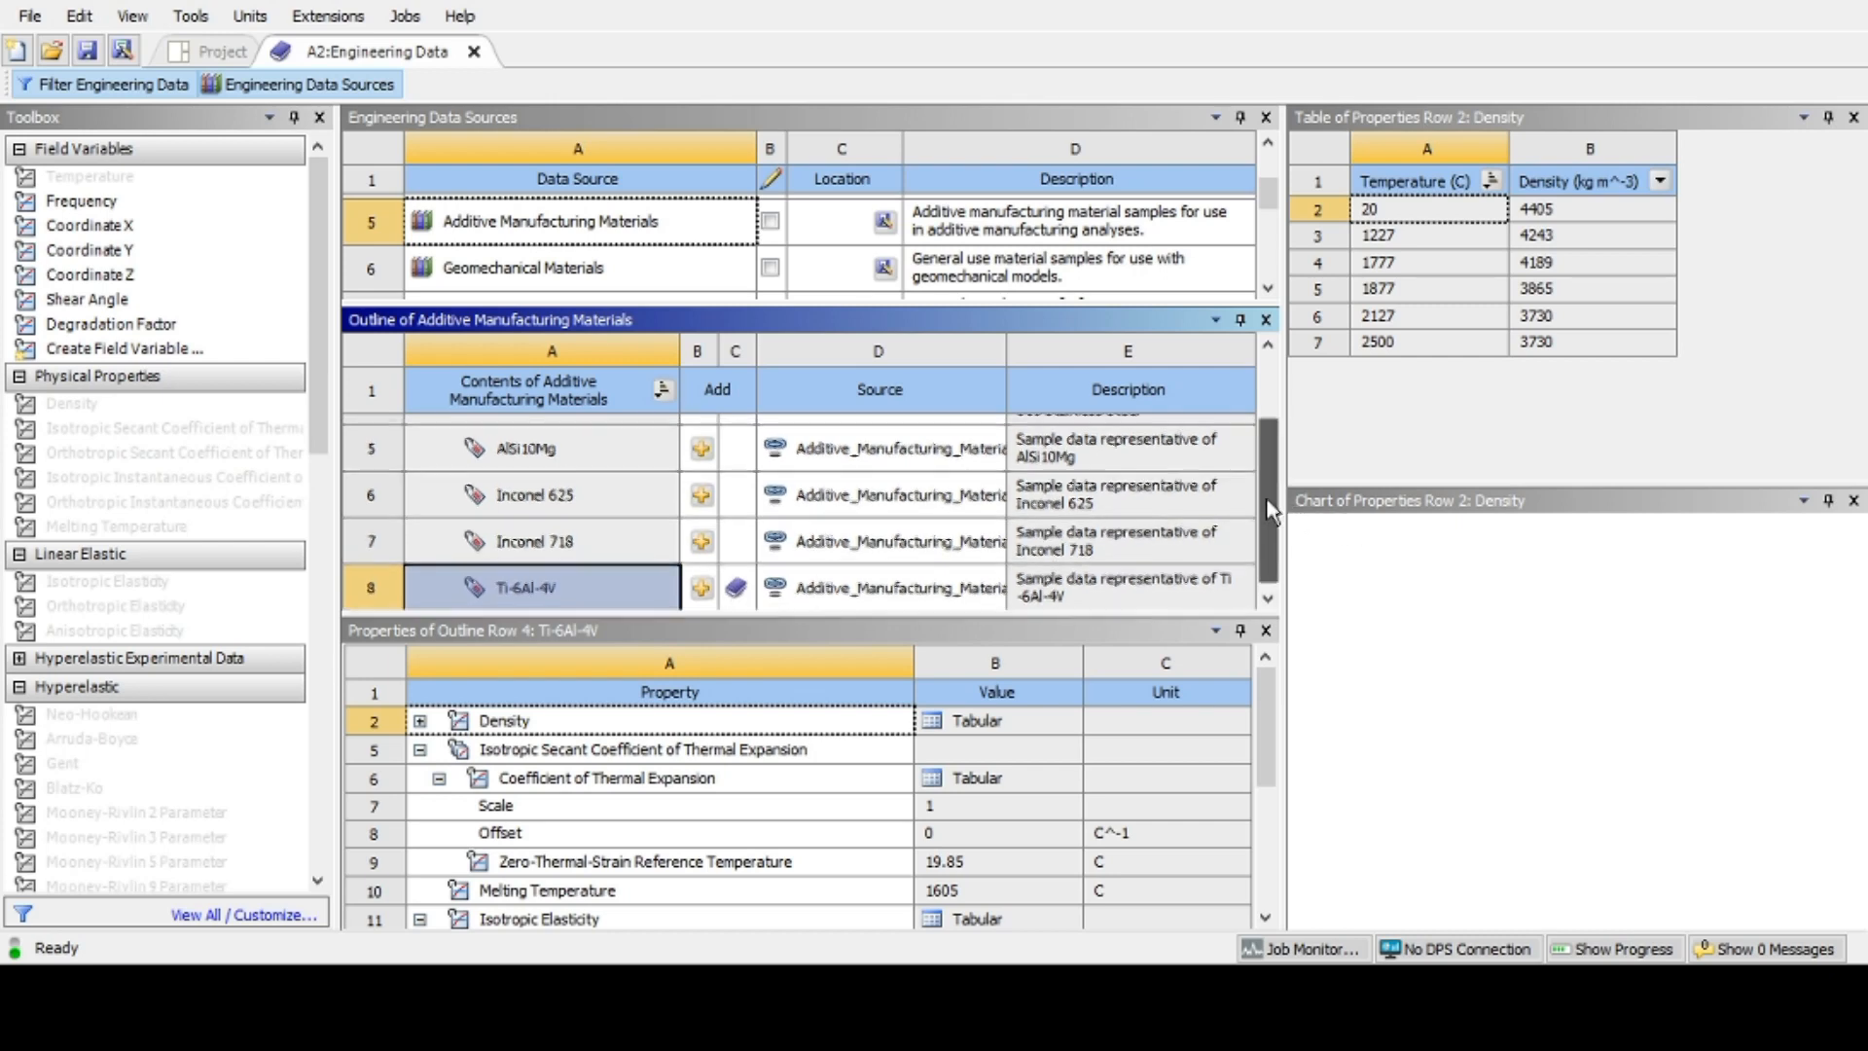
pyautogui.click(483, 53)
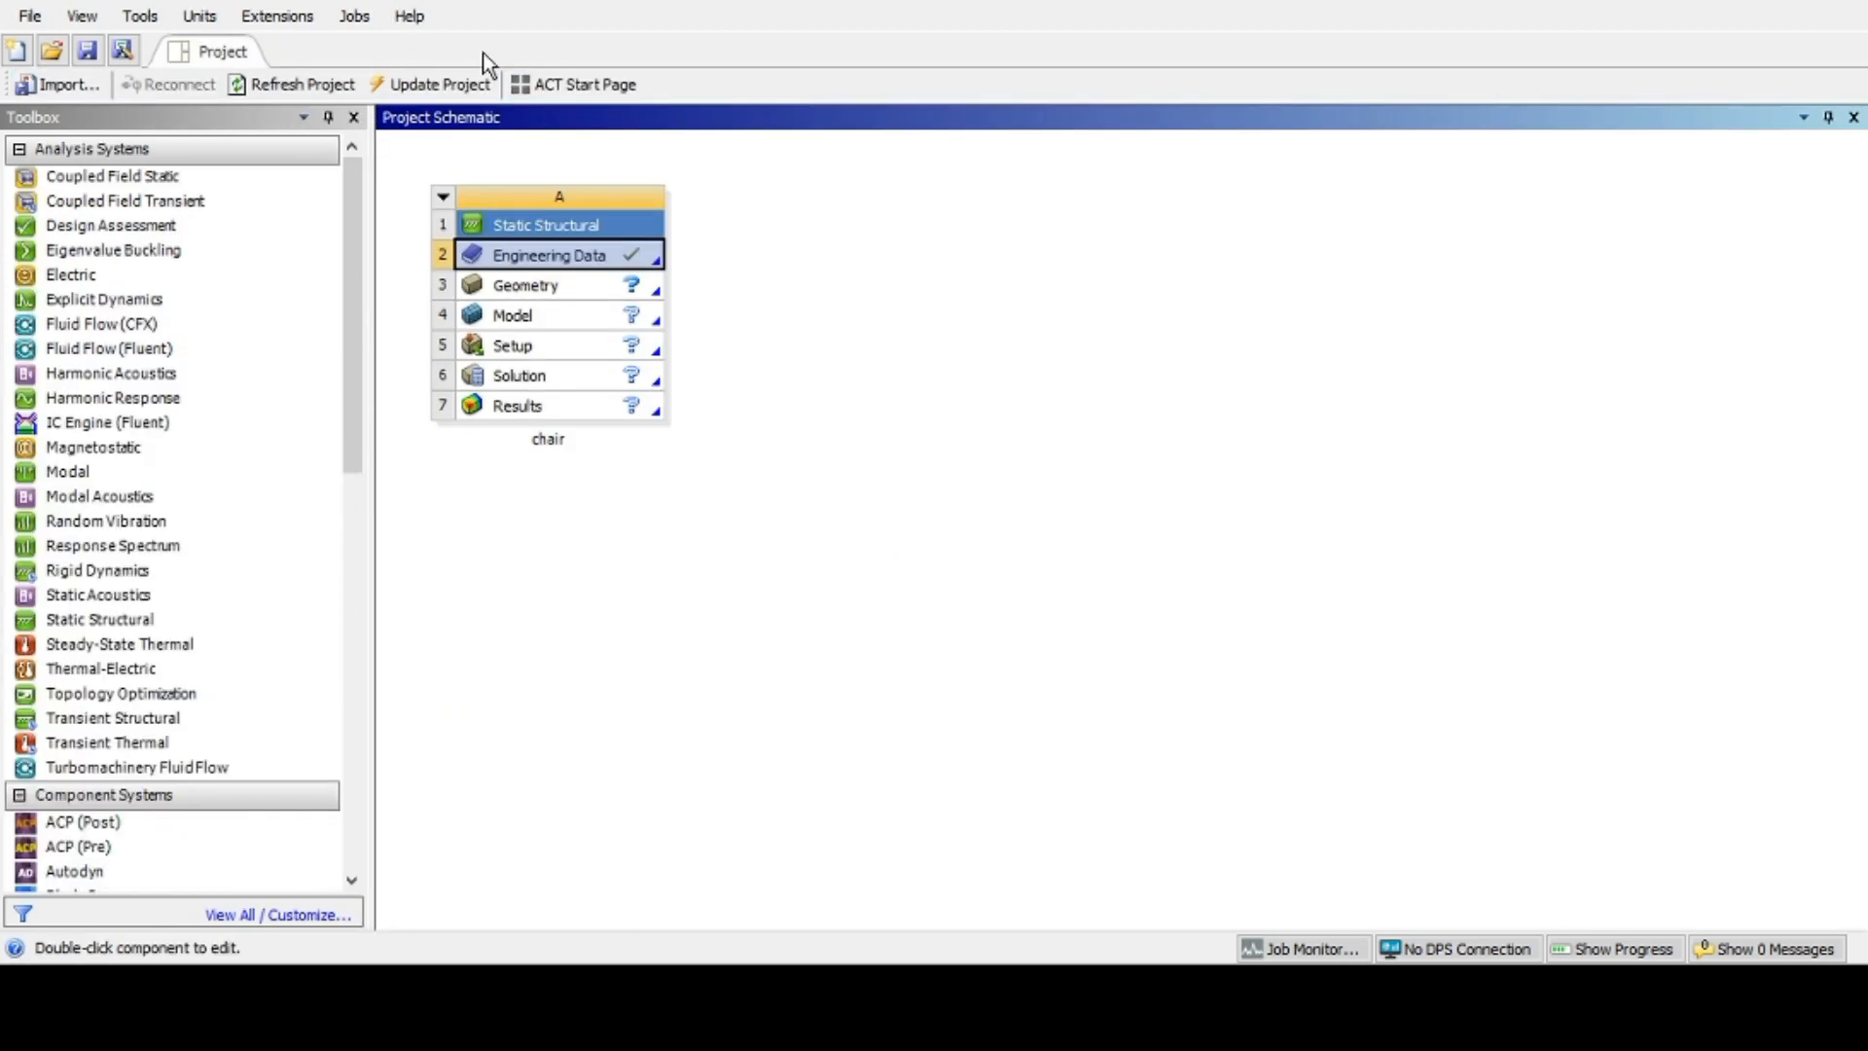
# Step: Open the chair system's model in Mechanical
pyautogui.click(547, 288)
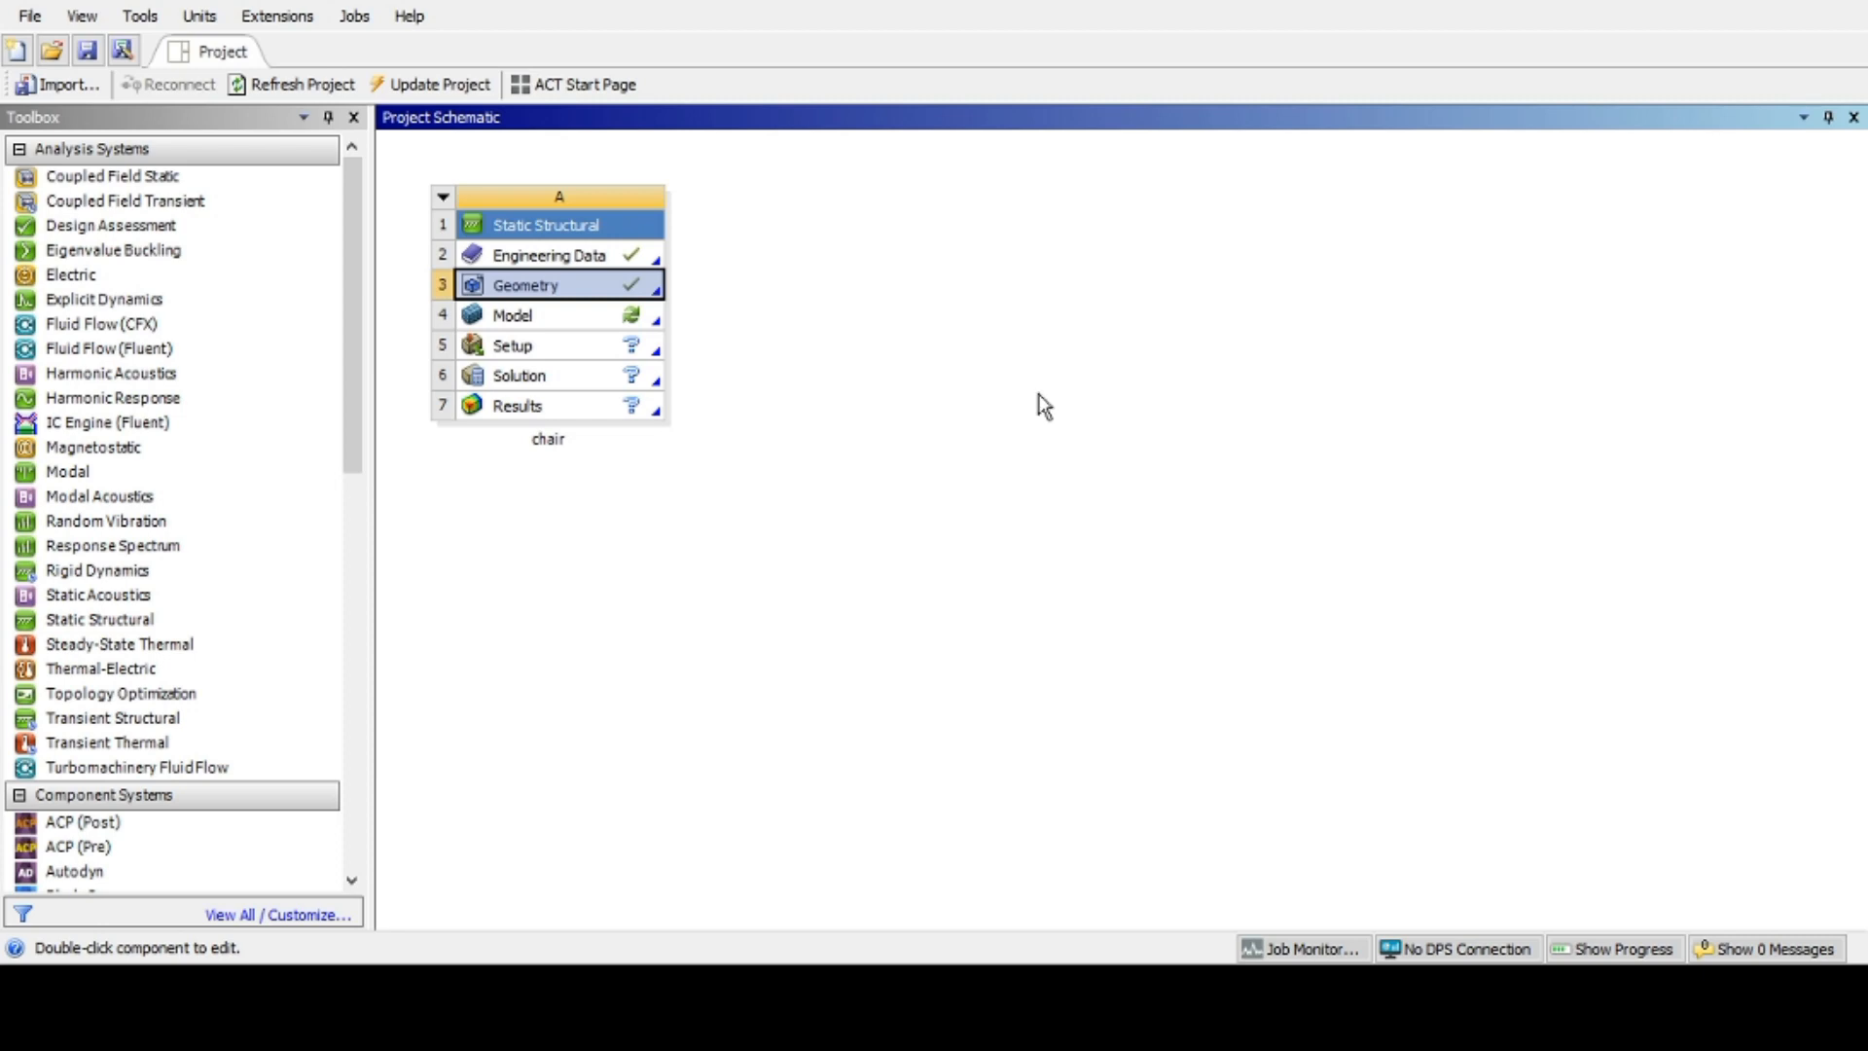
pyautogui.click(522, 319)
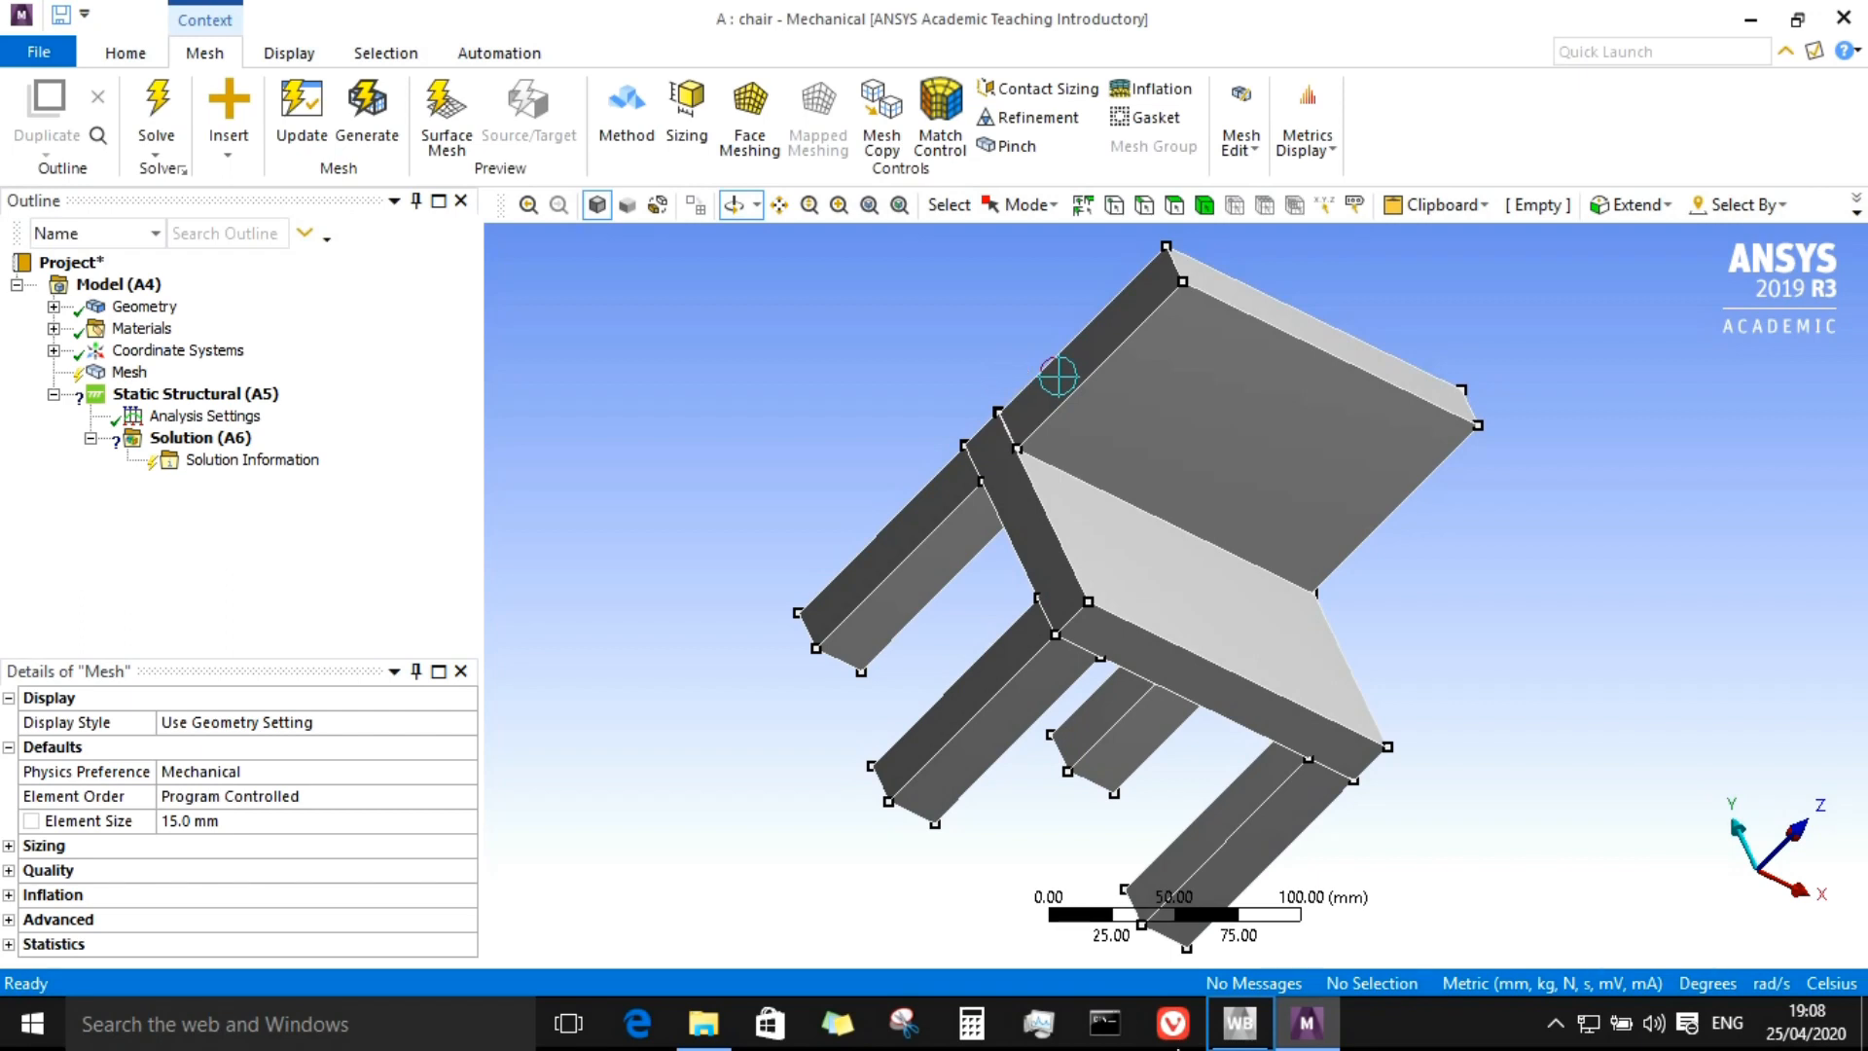
pyautogui.click(1212, 1035)
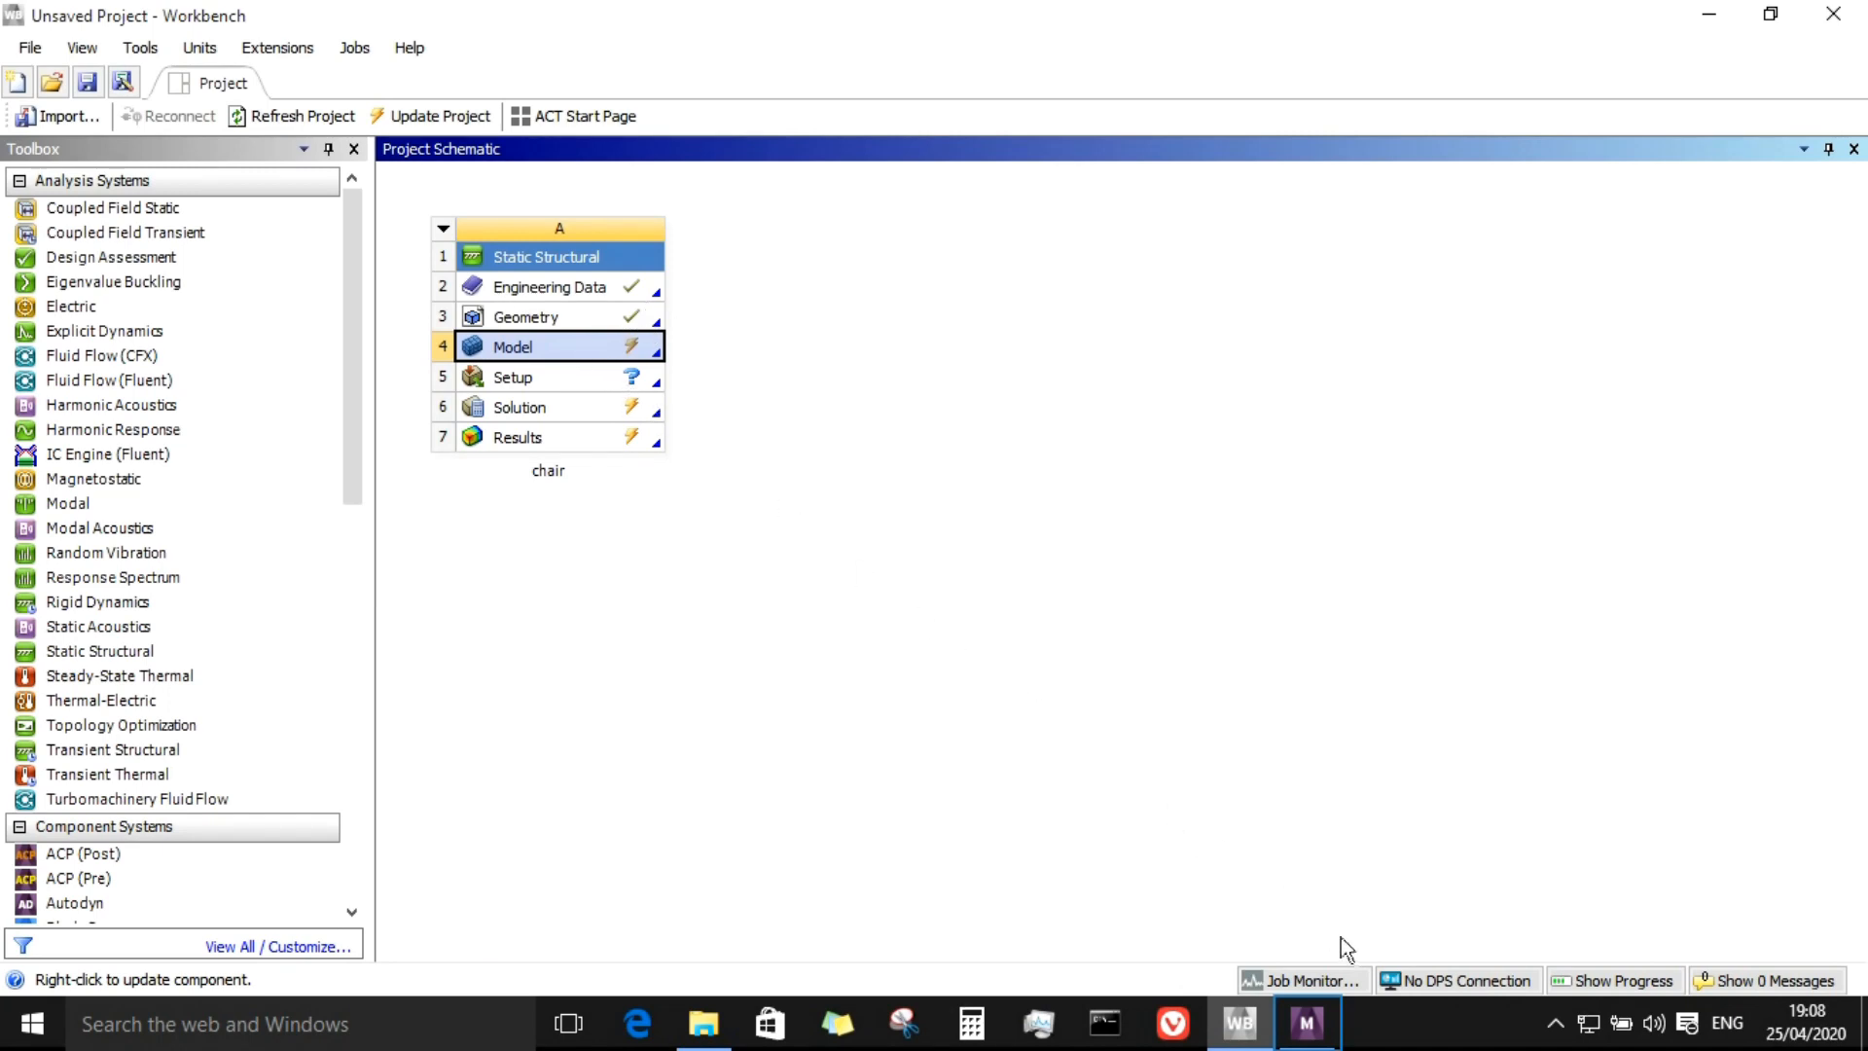
pyautogui.click(1306, 1022)
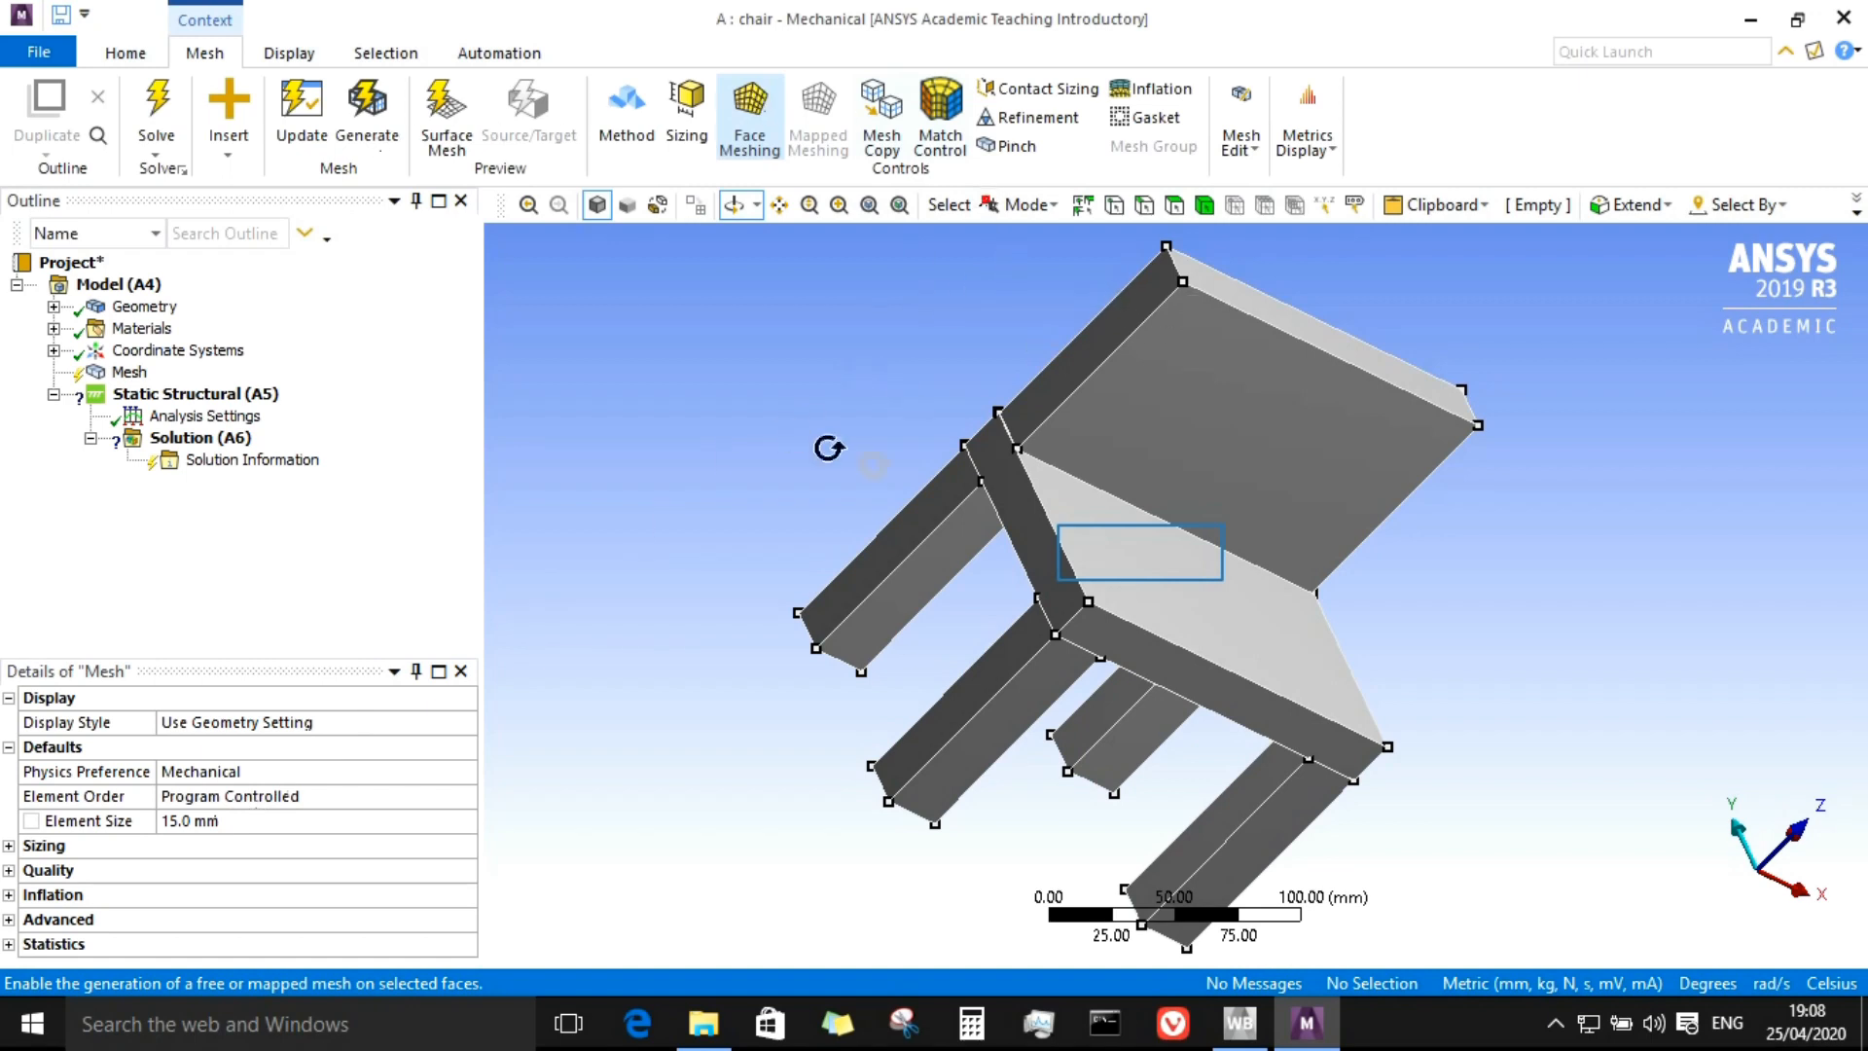
# Step: Inspect the chair geometry by rotating, panning and box-zooming the view and switching selection filters
pyautogui.moveTo(1239, 570); pyautogui.dragTo(1235, 563)
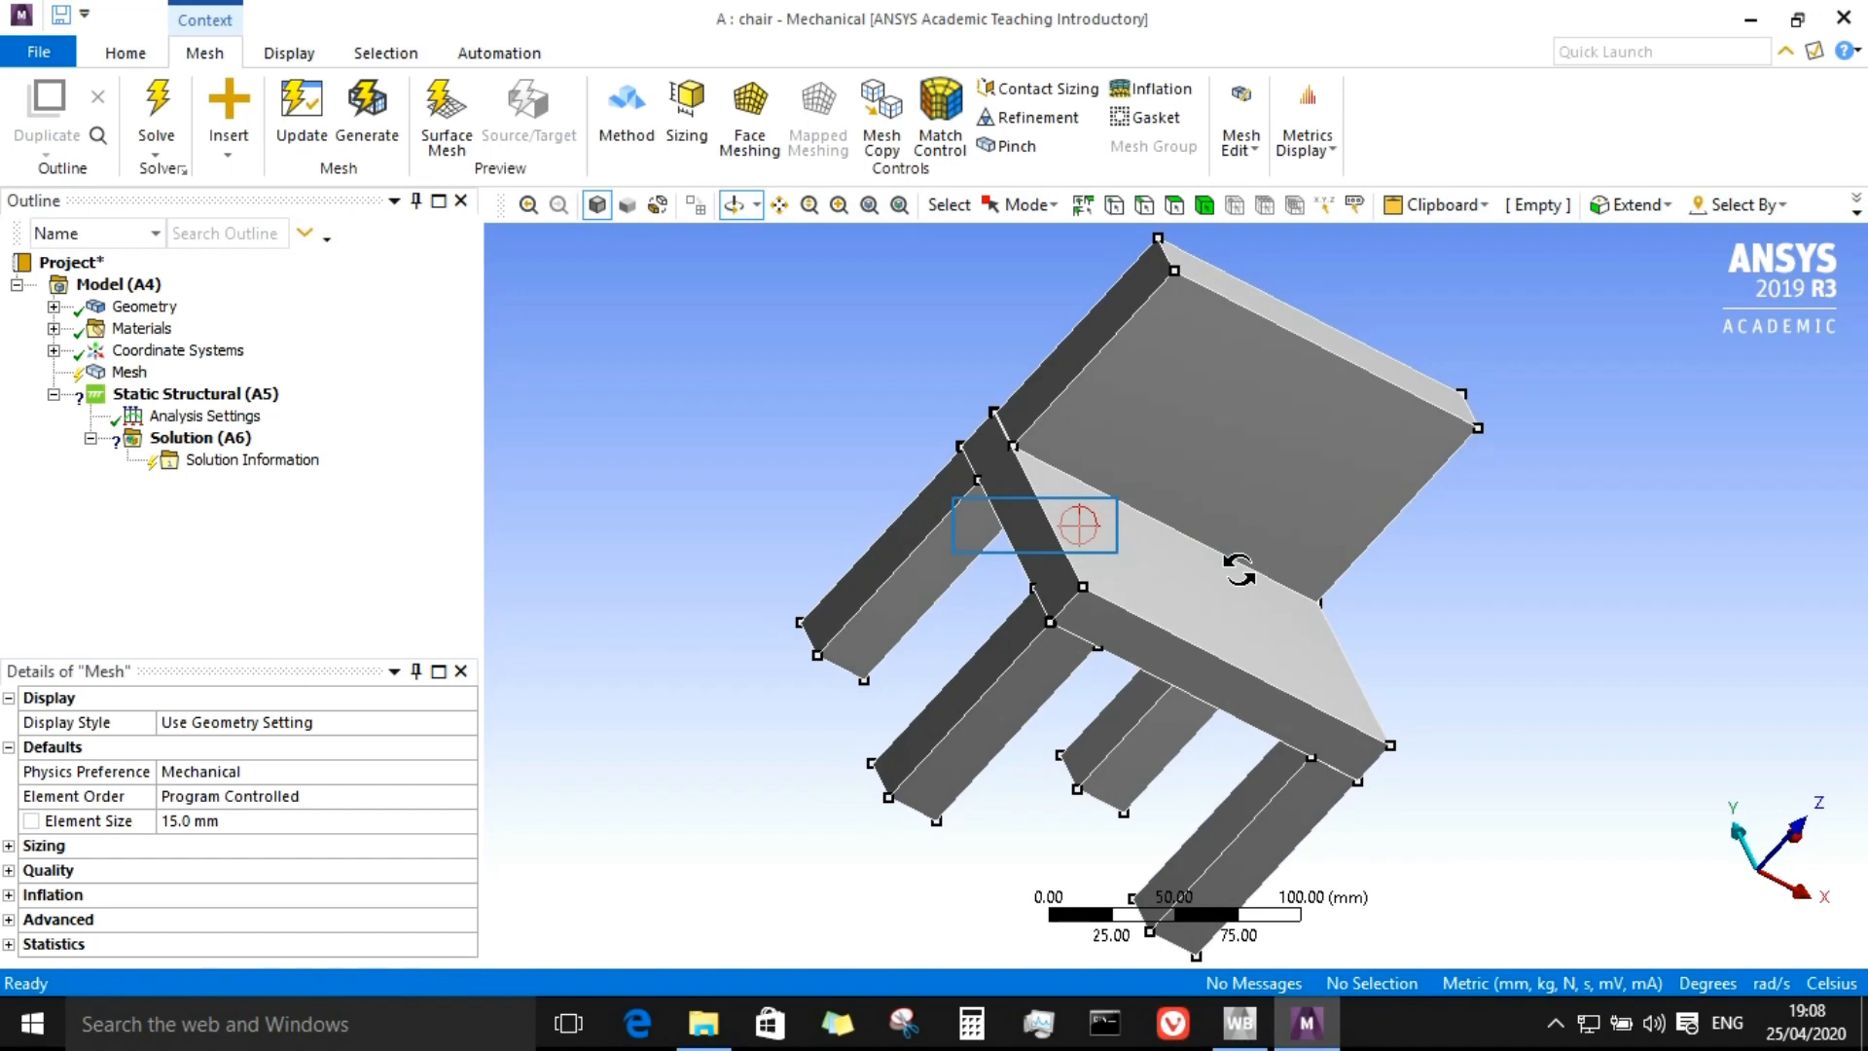
pyautogui.moveTo(1255, 537); pyautogui.dragTo(1008, 553)
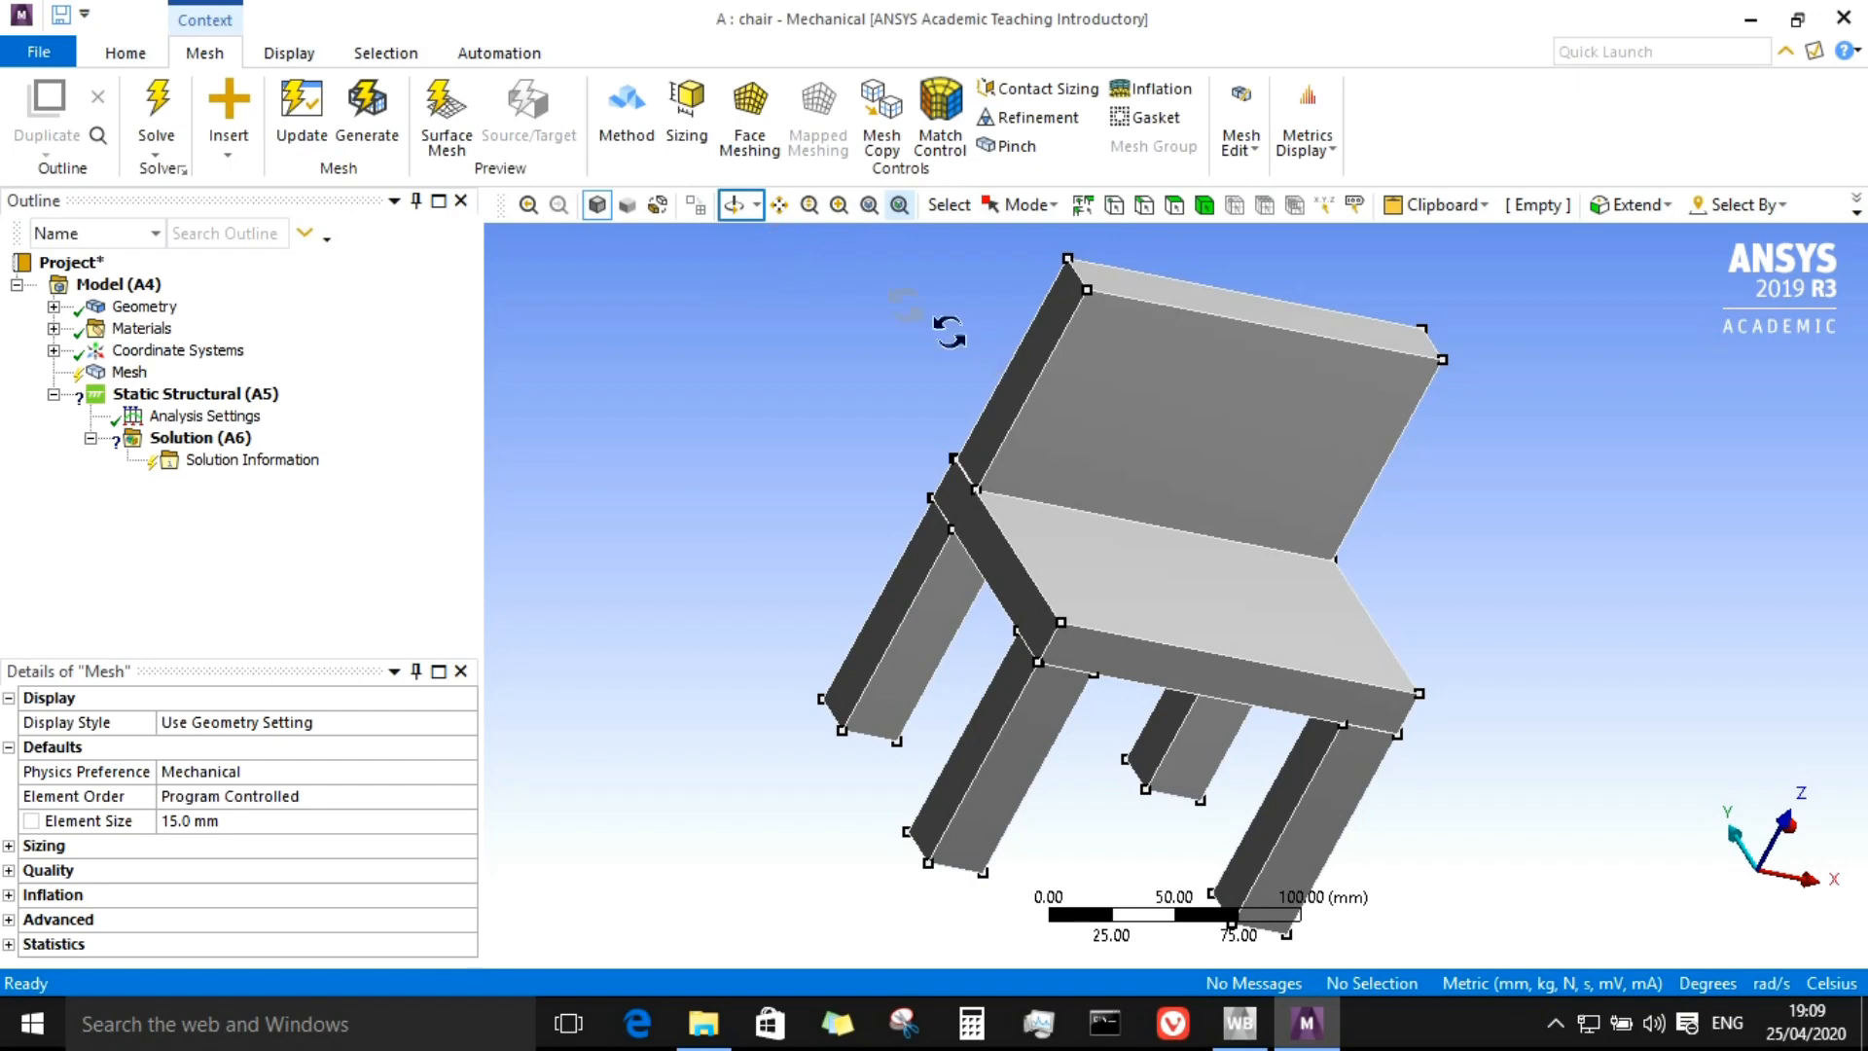
pyautogui.click(734, 214)
pyautogui.moveTo(1117, 465); pyautogui.dragTo(1041, 434)
pyautogui.click(777, 216)
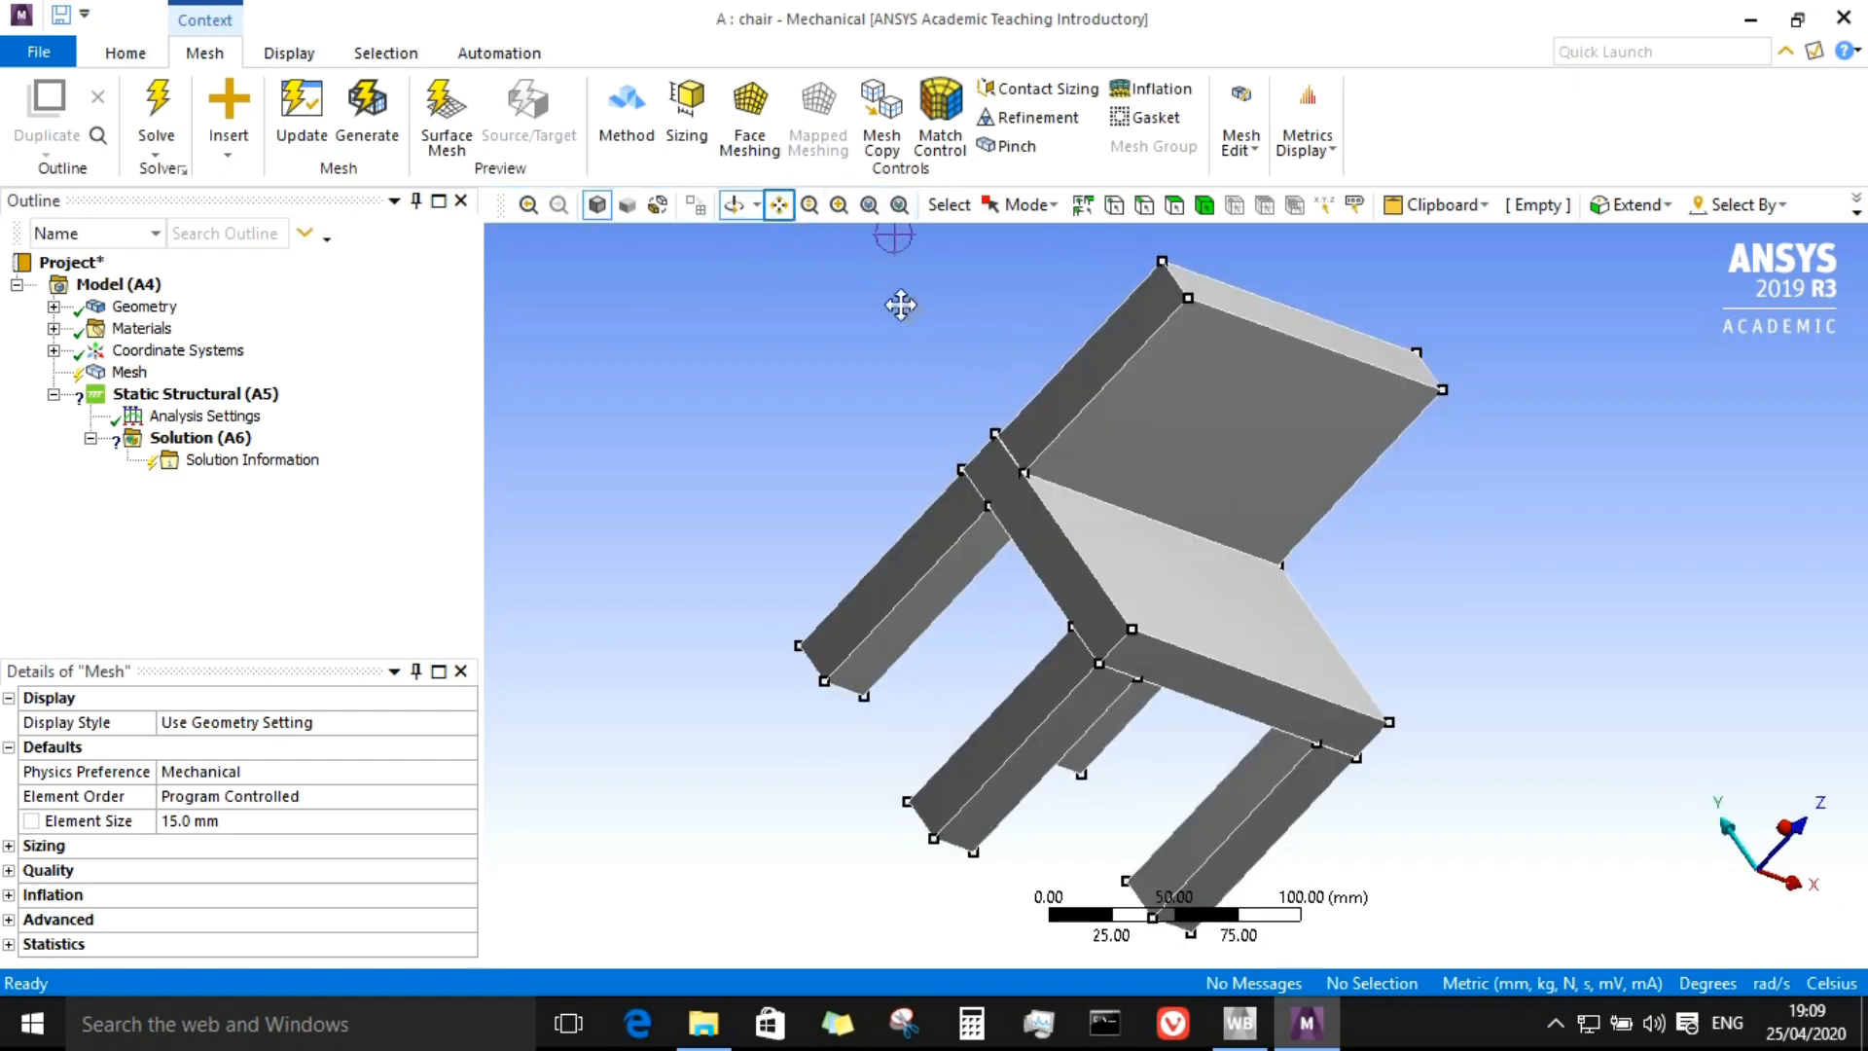
pyautogui.moveTo(1330, 516); pyautogui.dragTo(1153, 365)
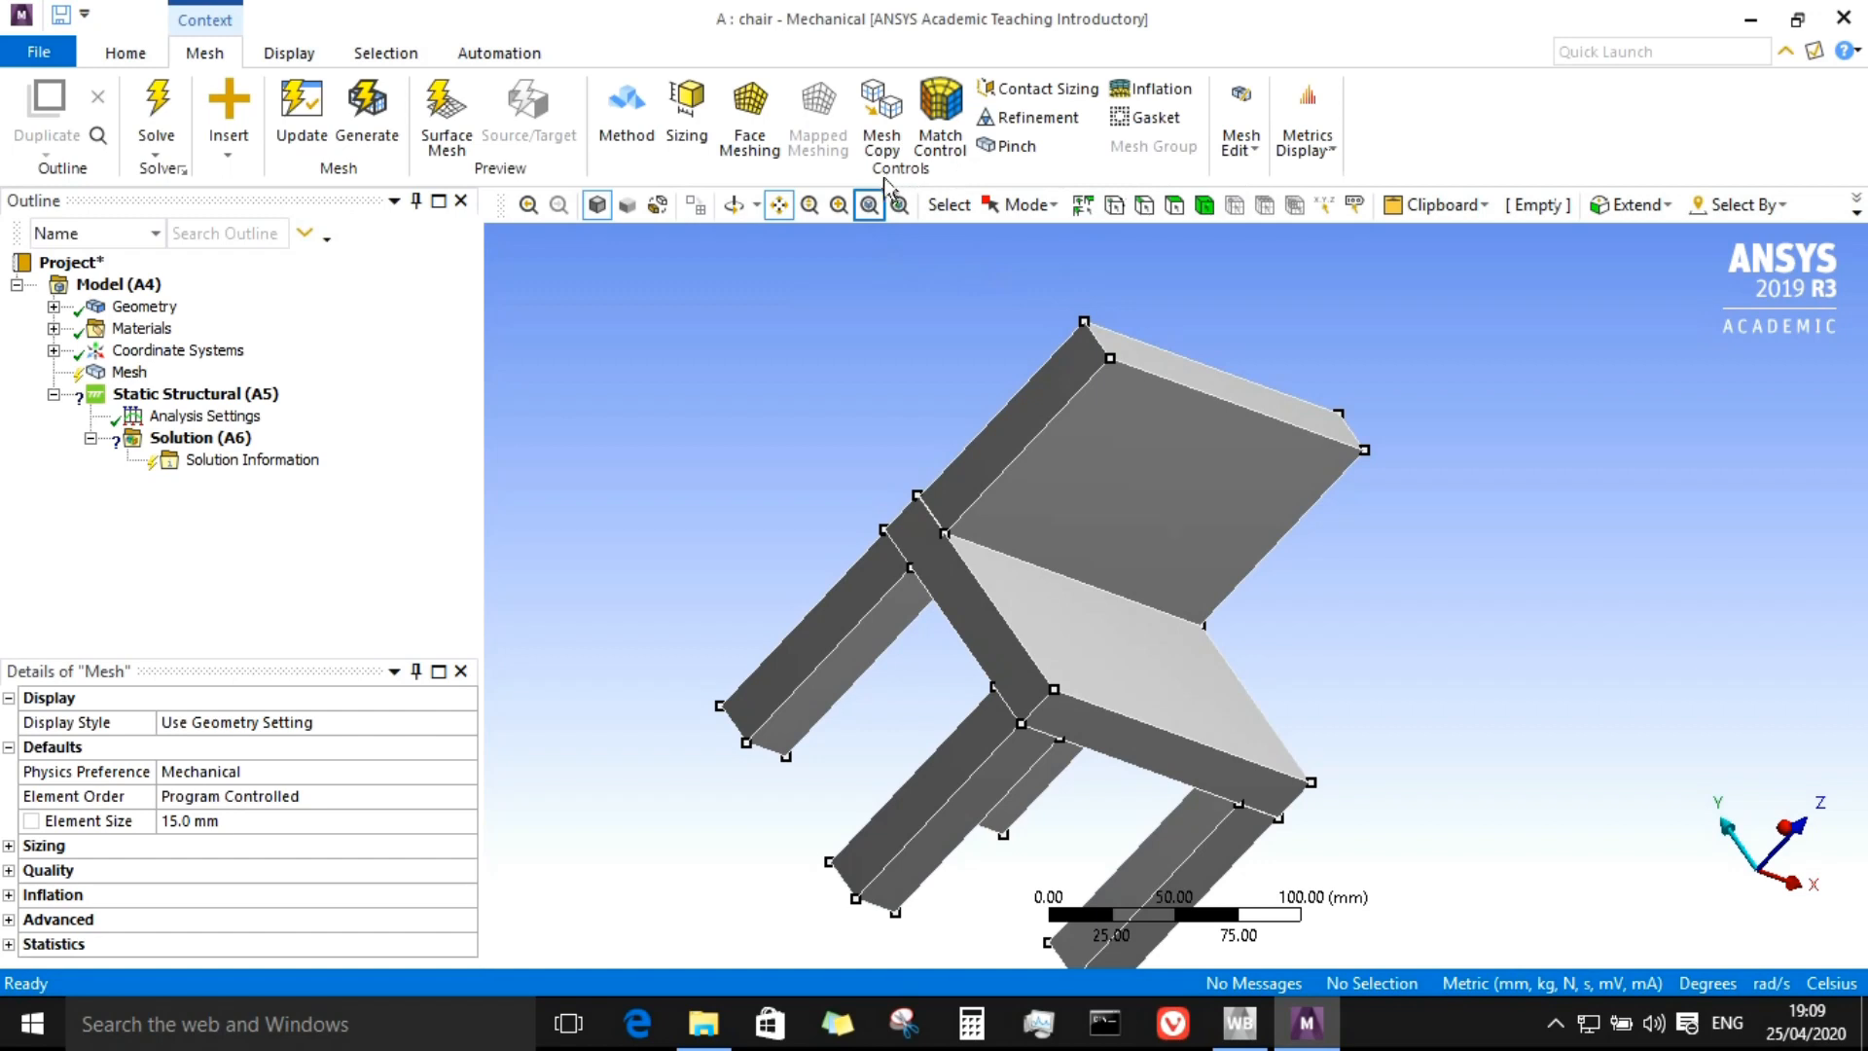
pyautogui.click(872, 206)
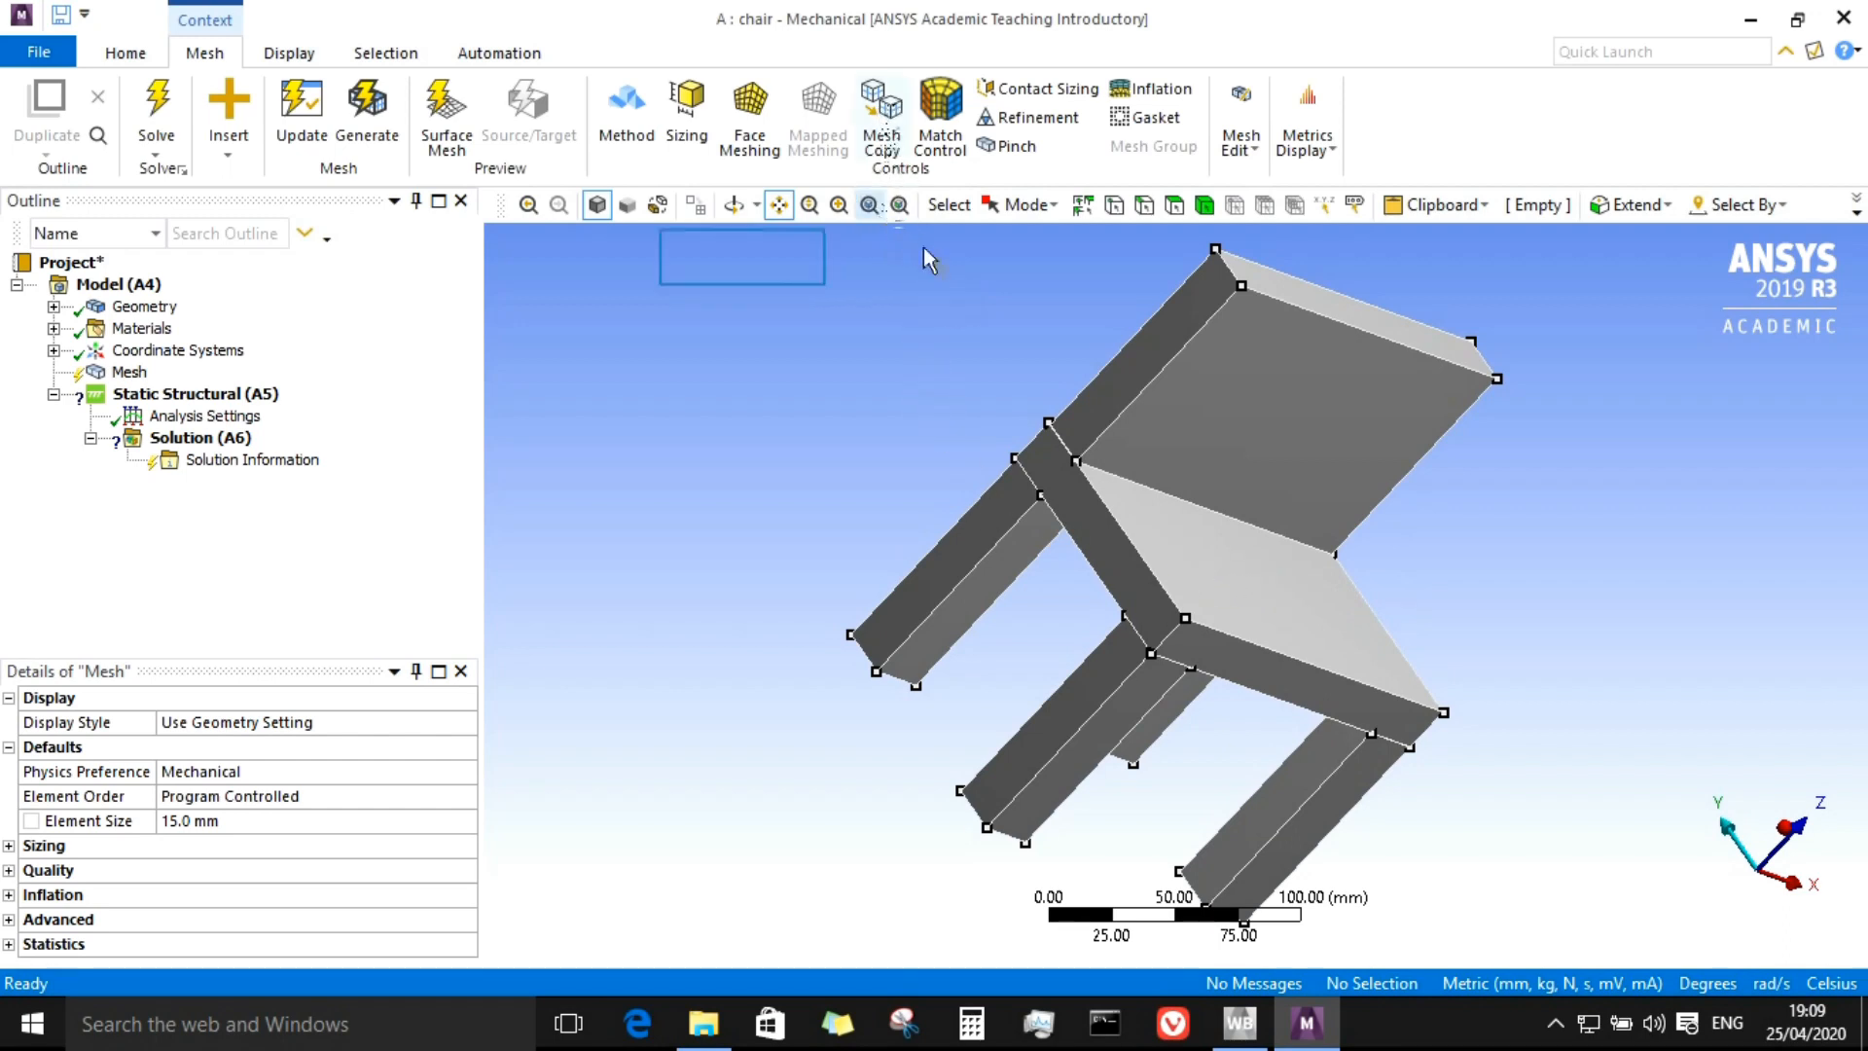
pyautogui.moveTo(1027, 354); pyautogui.dragTo(749, 260)
pyautogui.moveTo(749, 261); pyautogui.dragTo(1463, 674, button='right')
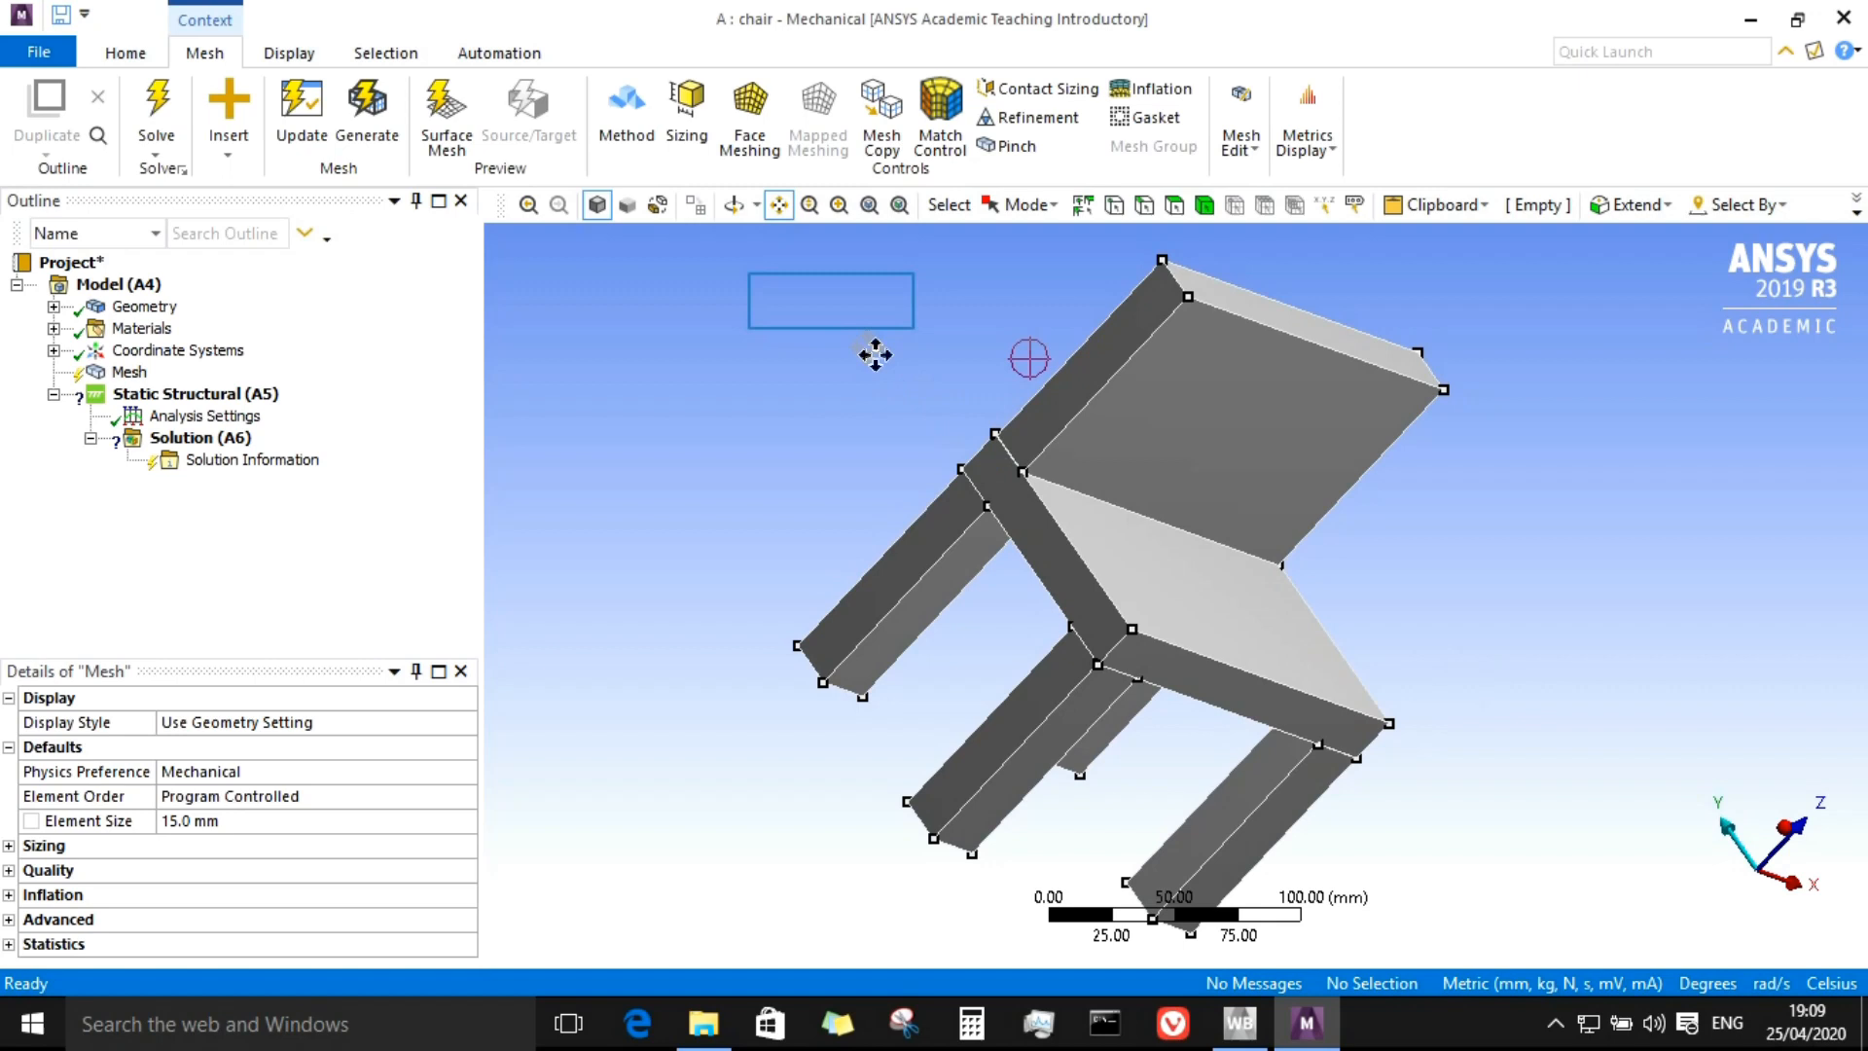
pyautogui.click(870, 206)
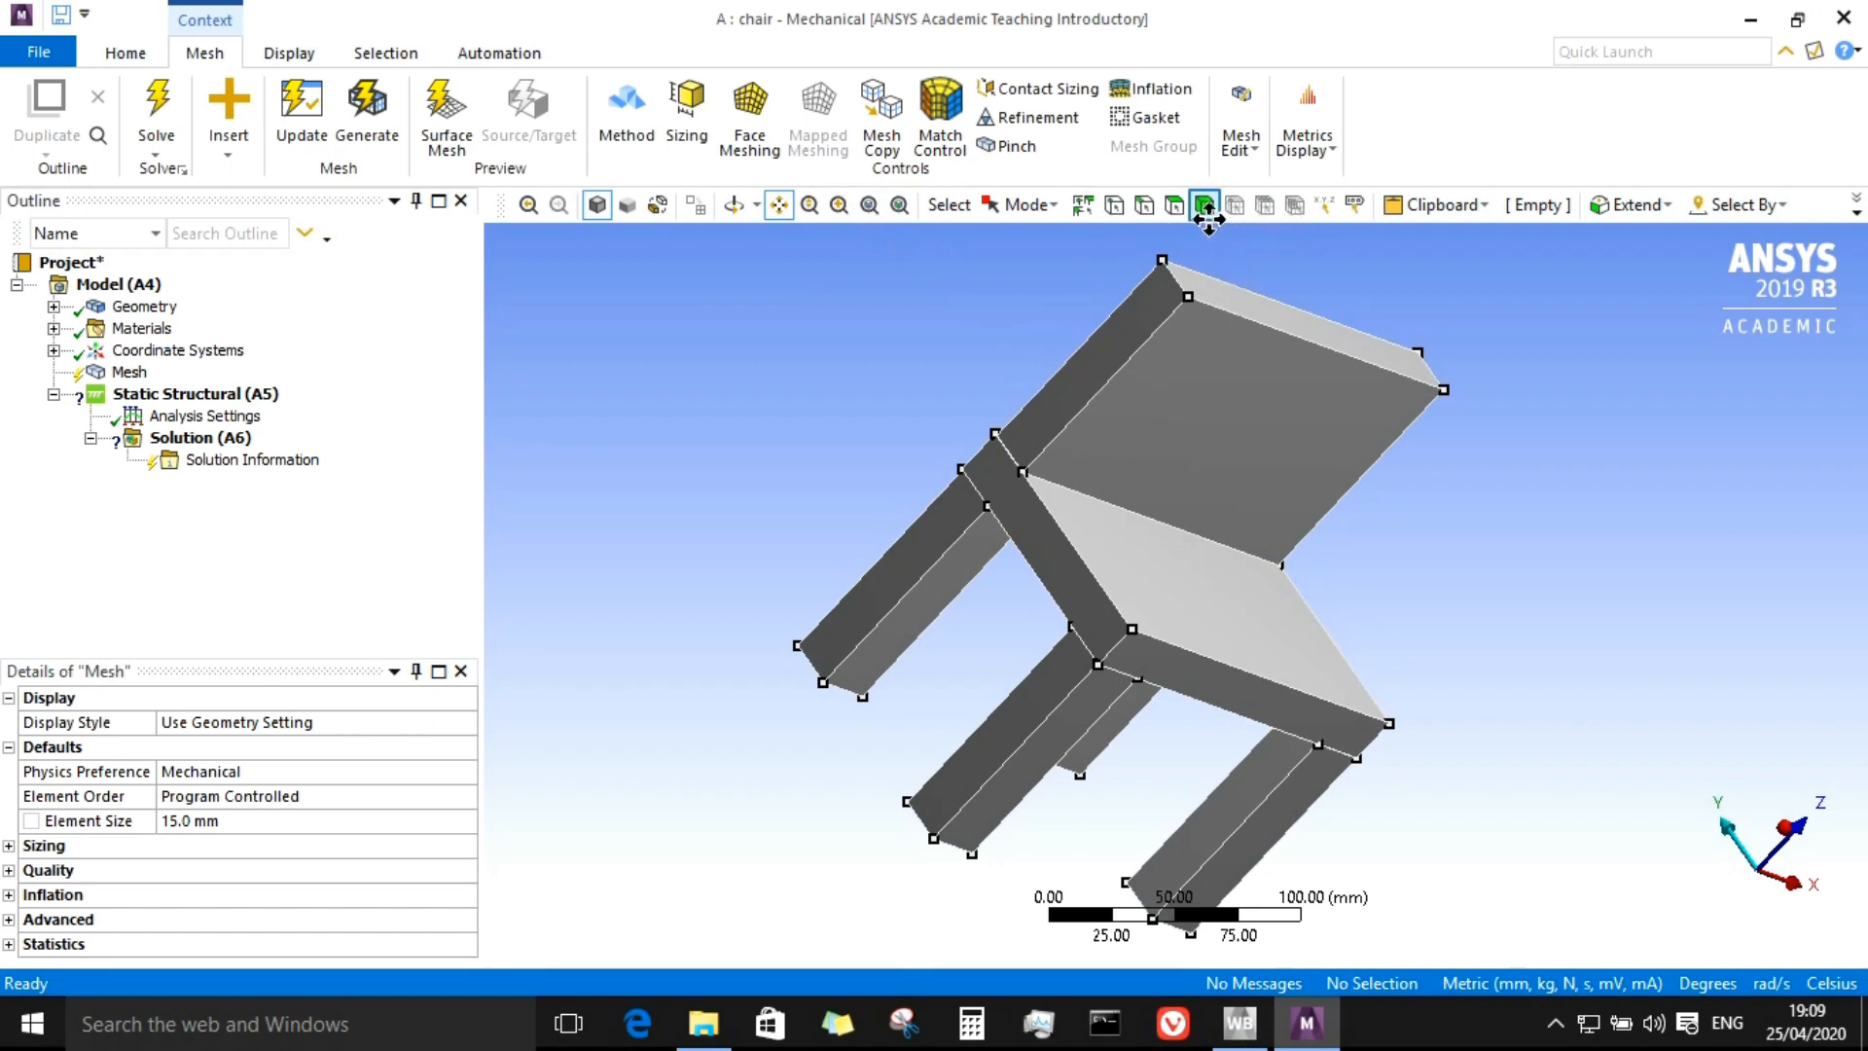
pyautogui.click(1197, 481)
pyautogui.click(1697, 562)
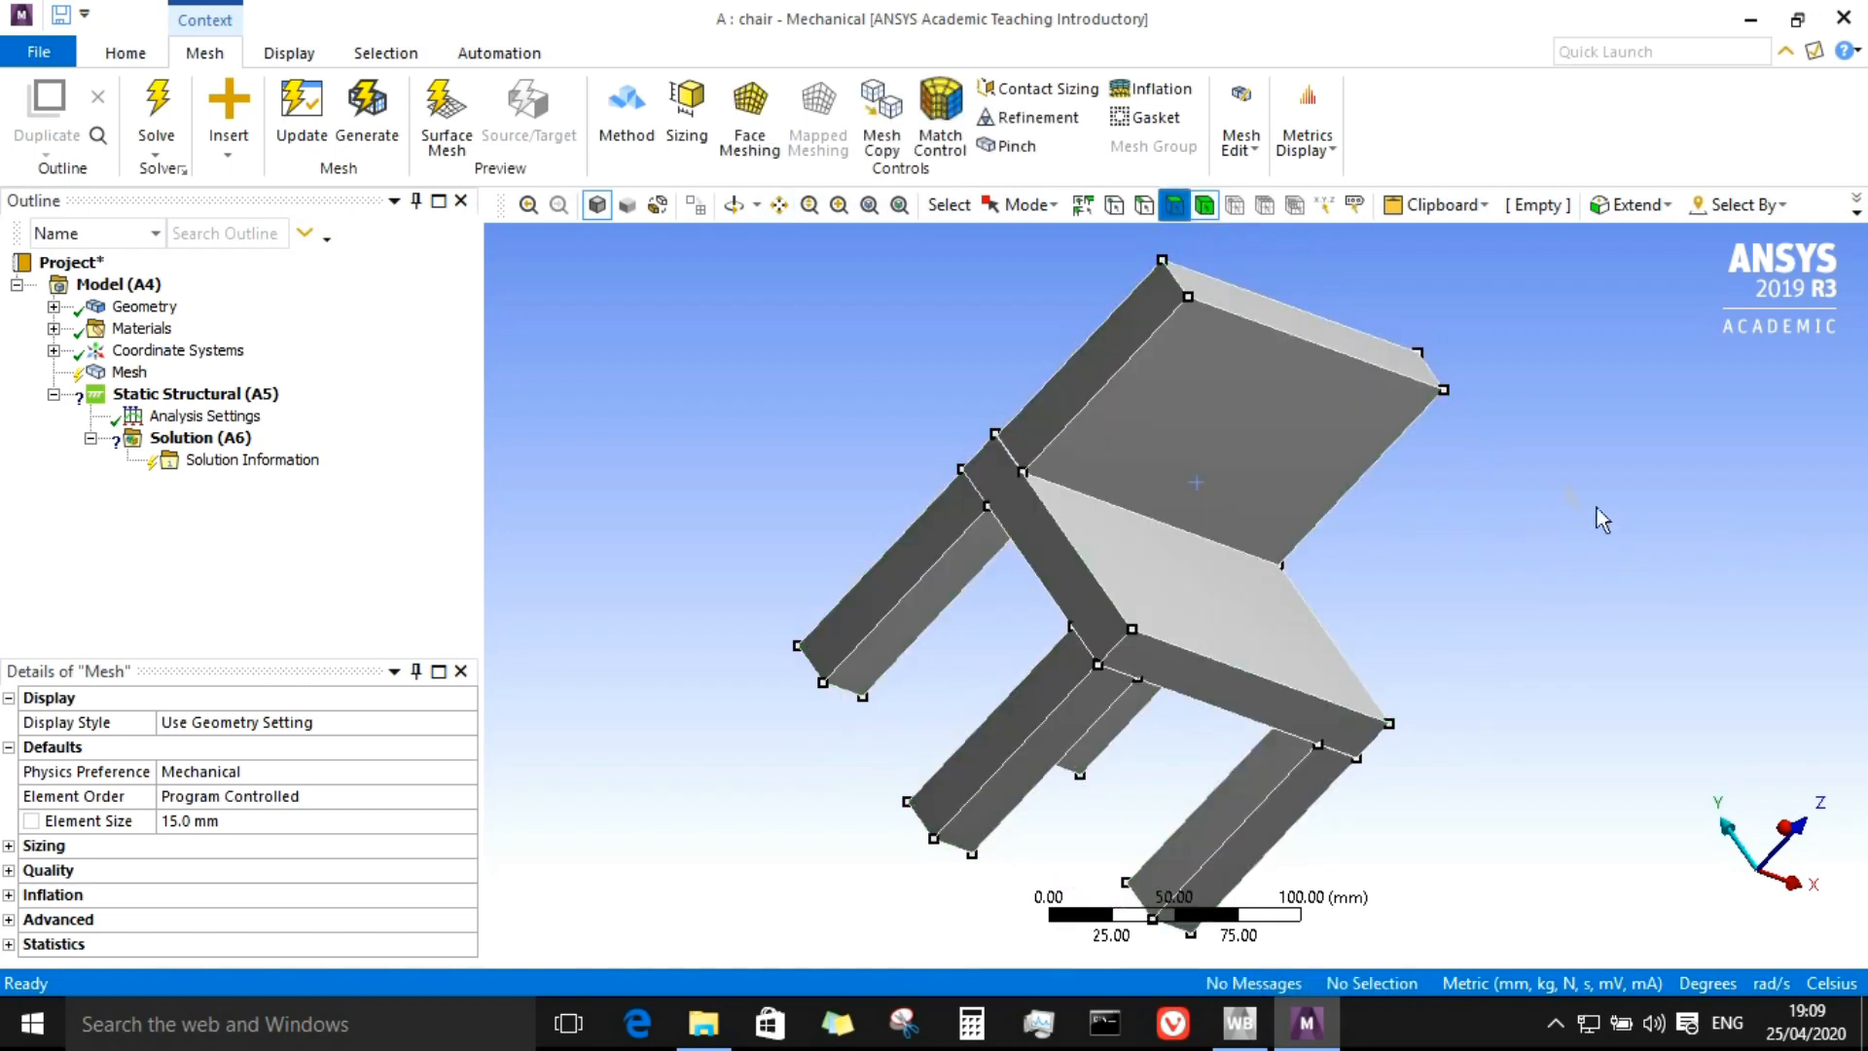
pyautogui.click(1174, 204)
pyautogui.click(1265, 374)
pyautogui.click(1733, 551)
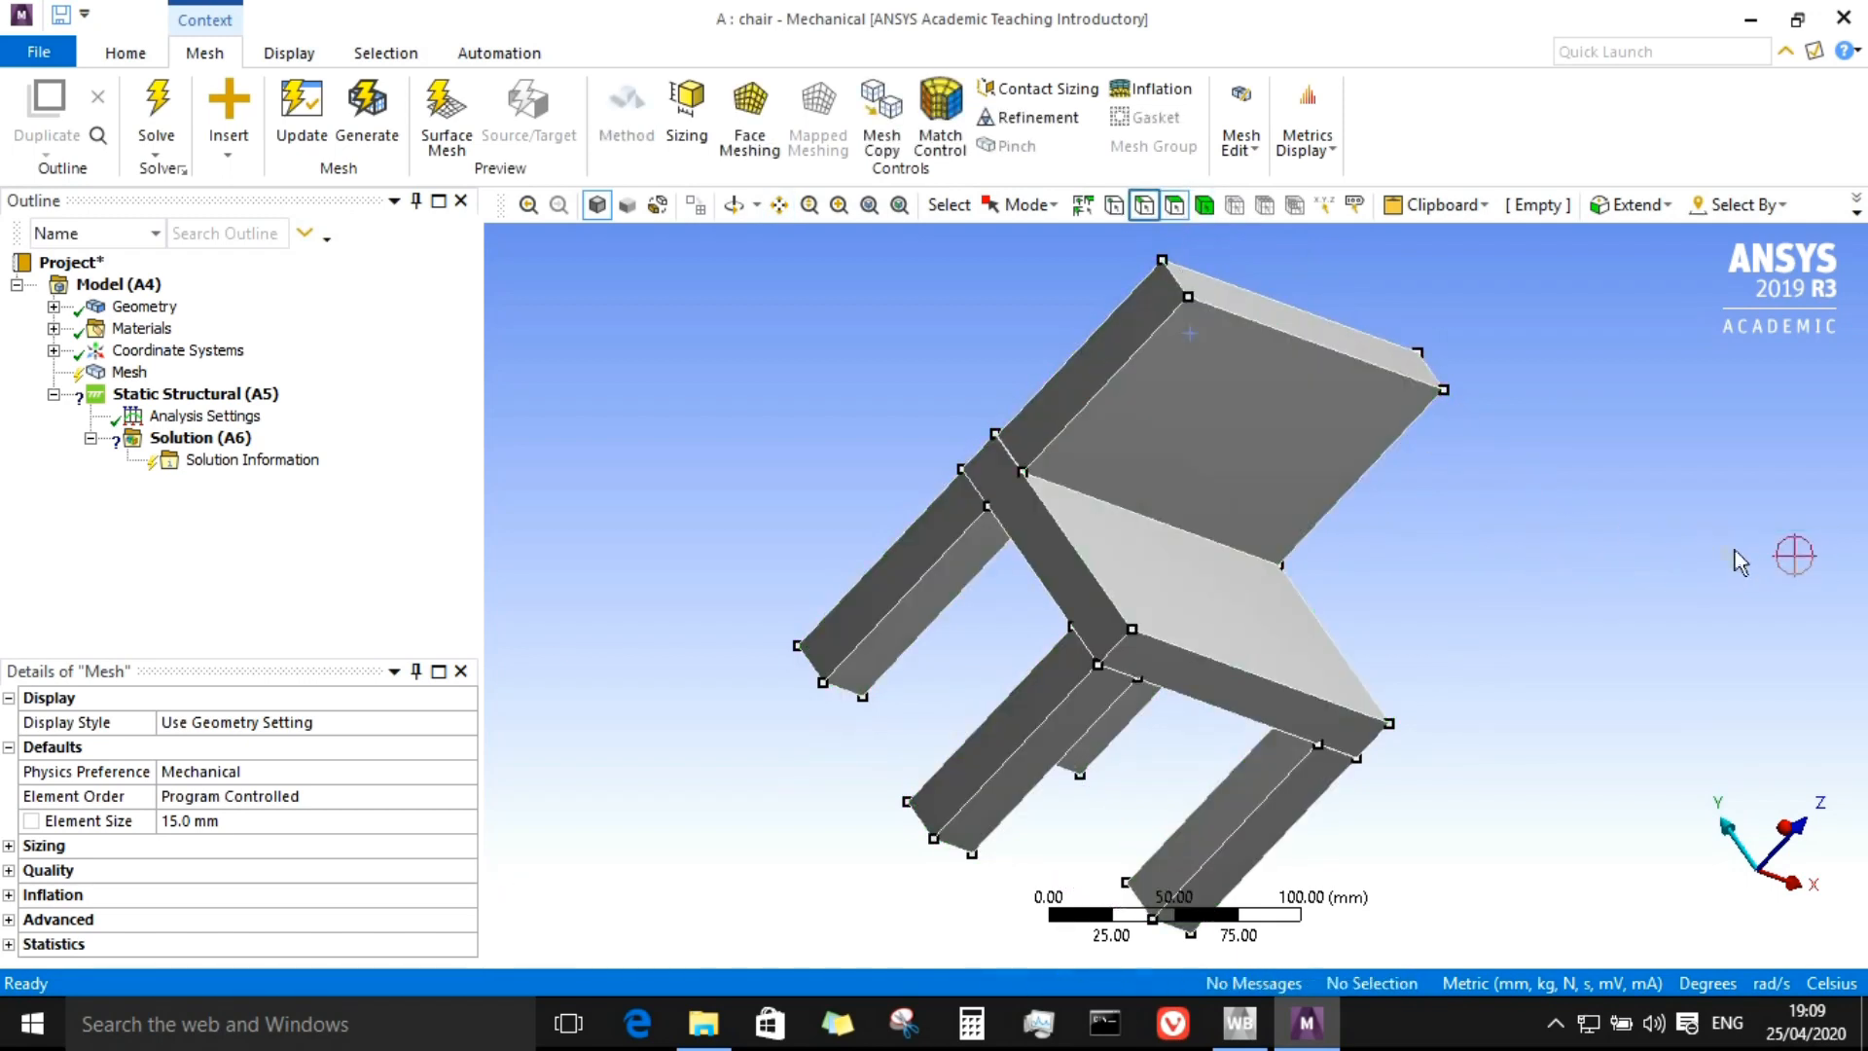
pyautogui.click(1143, 205)
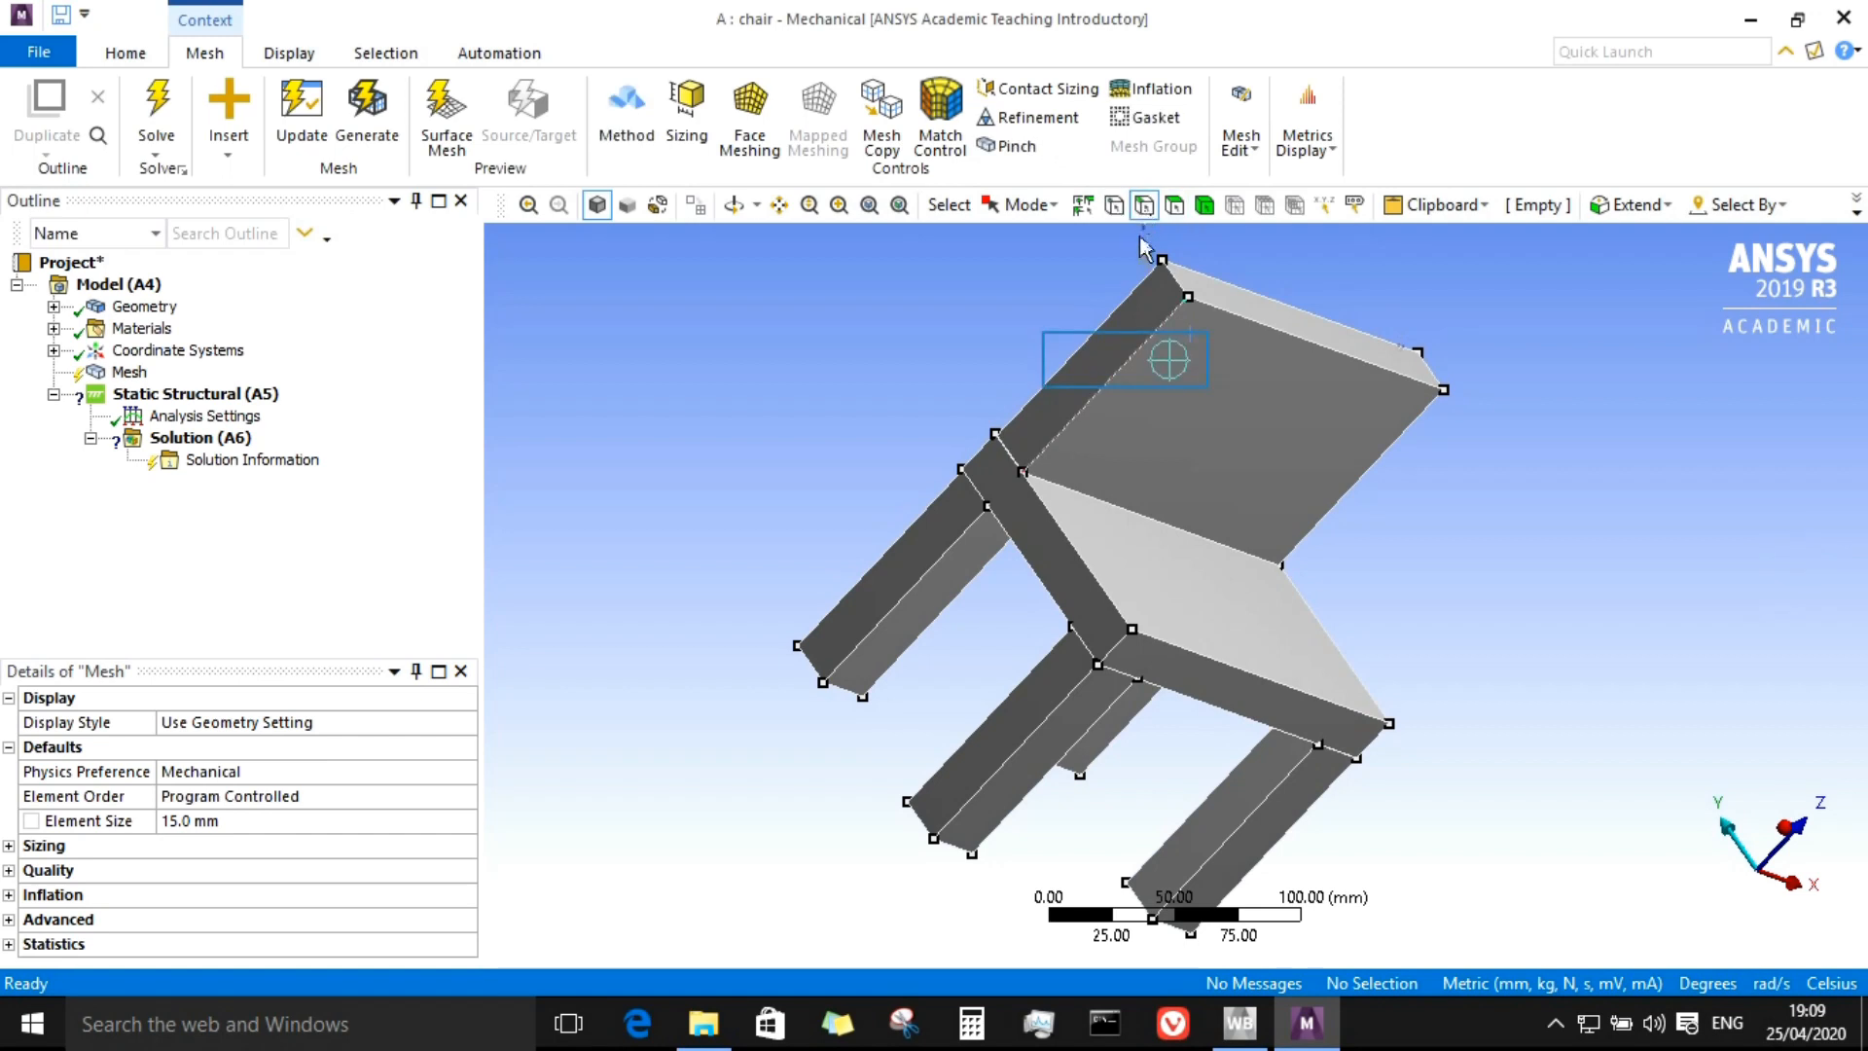
pyautogui.click(1097, 402)
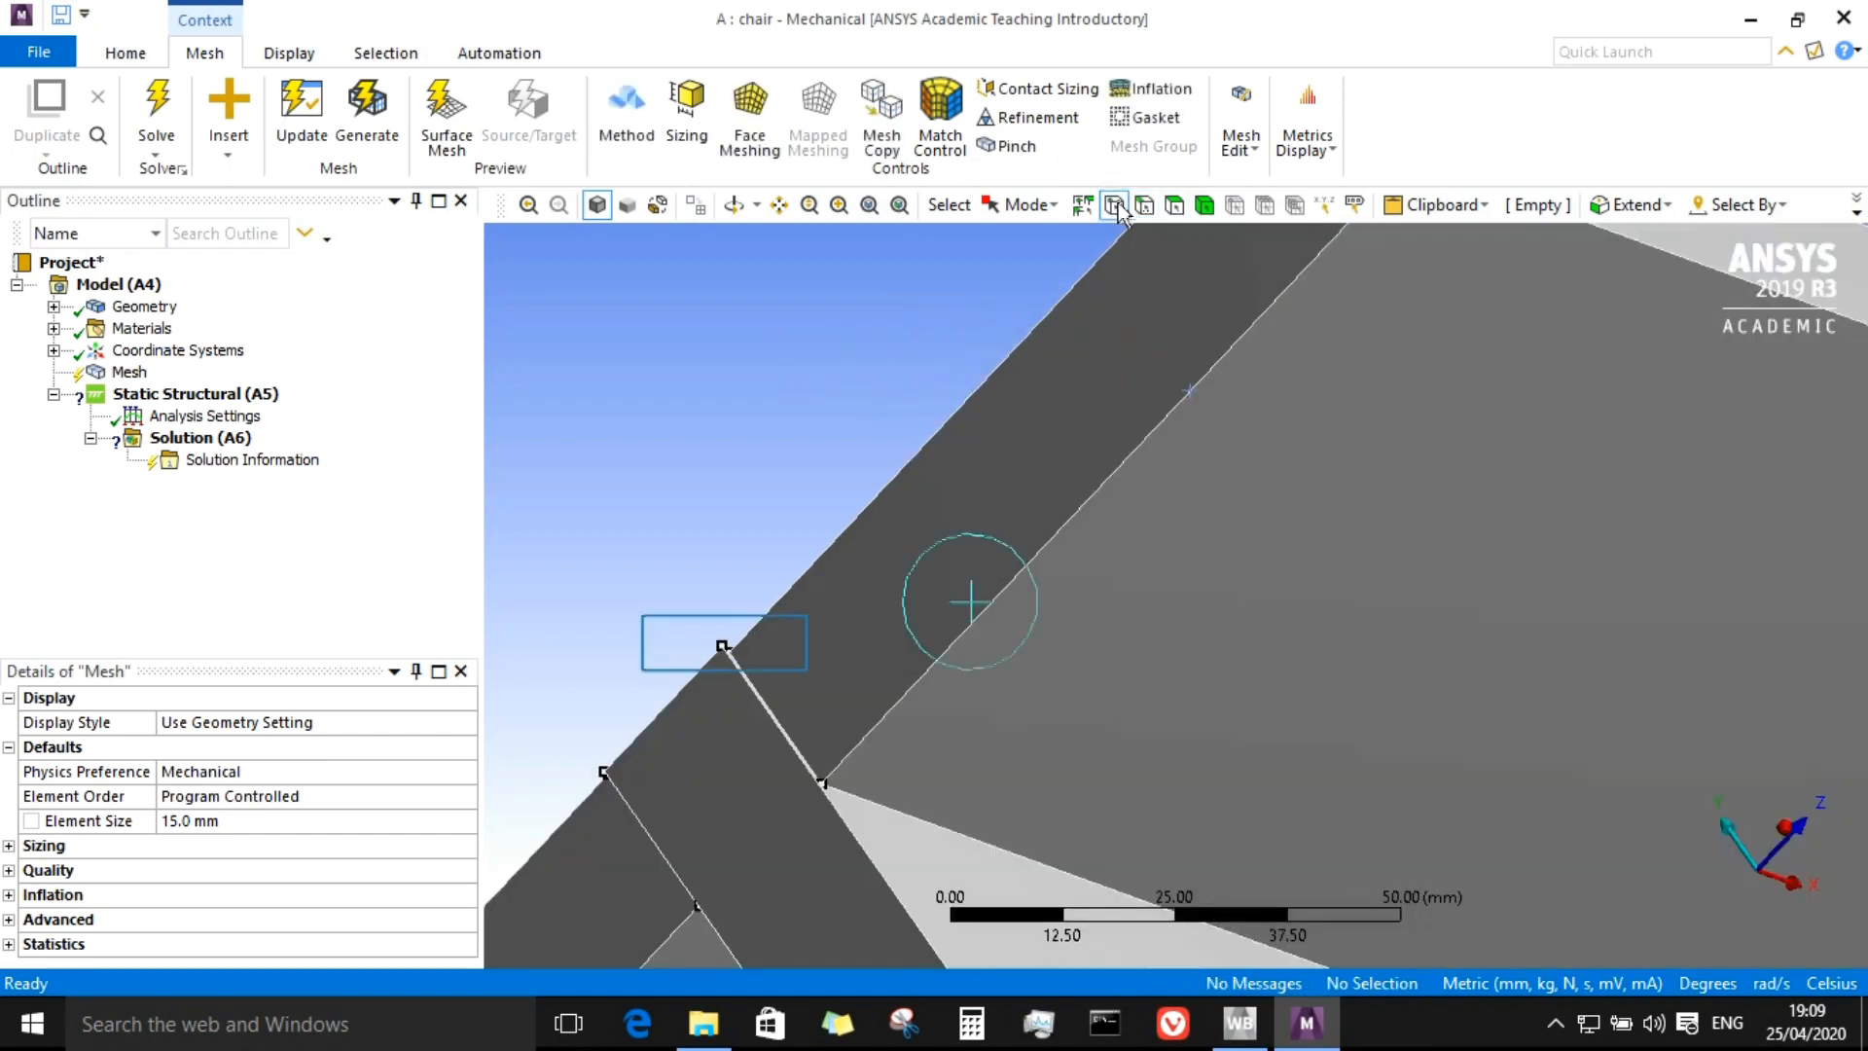
pyautogui.click(724, 646)
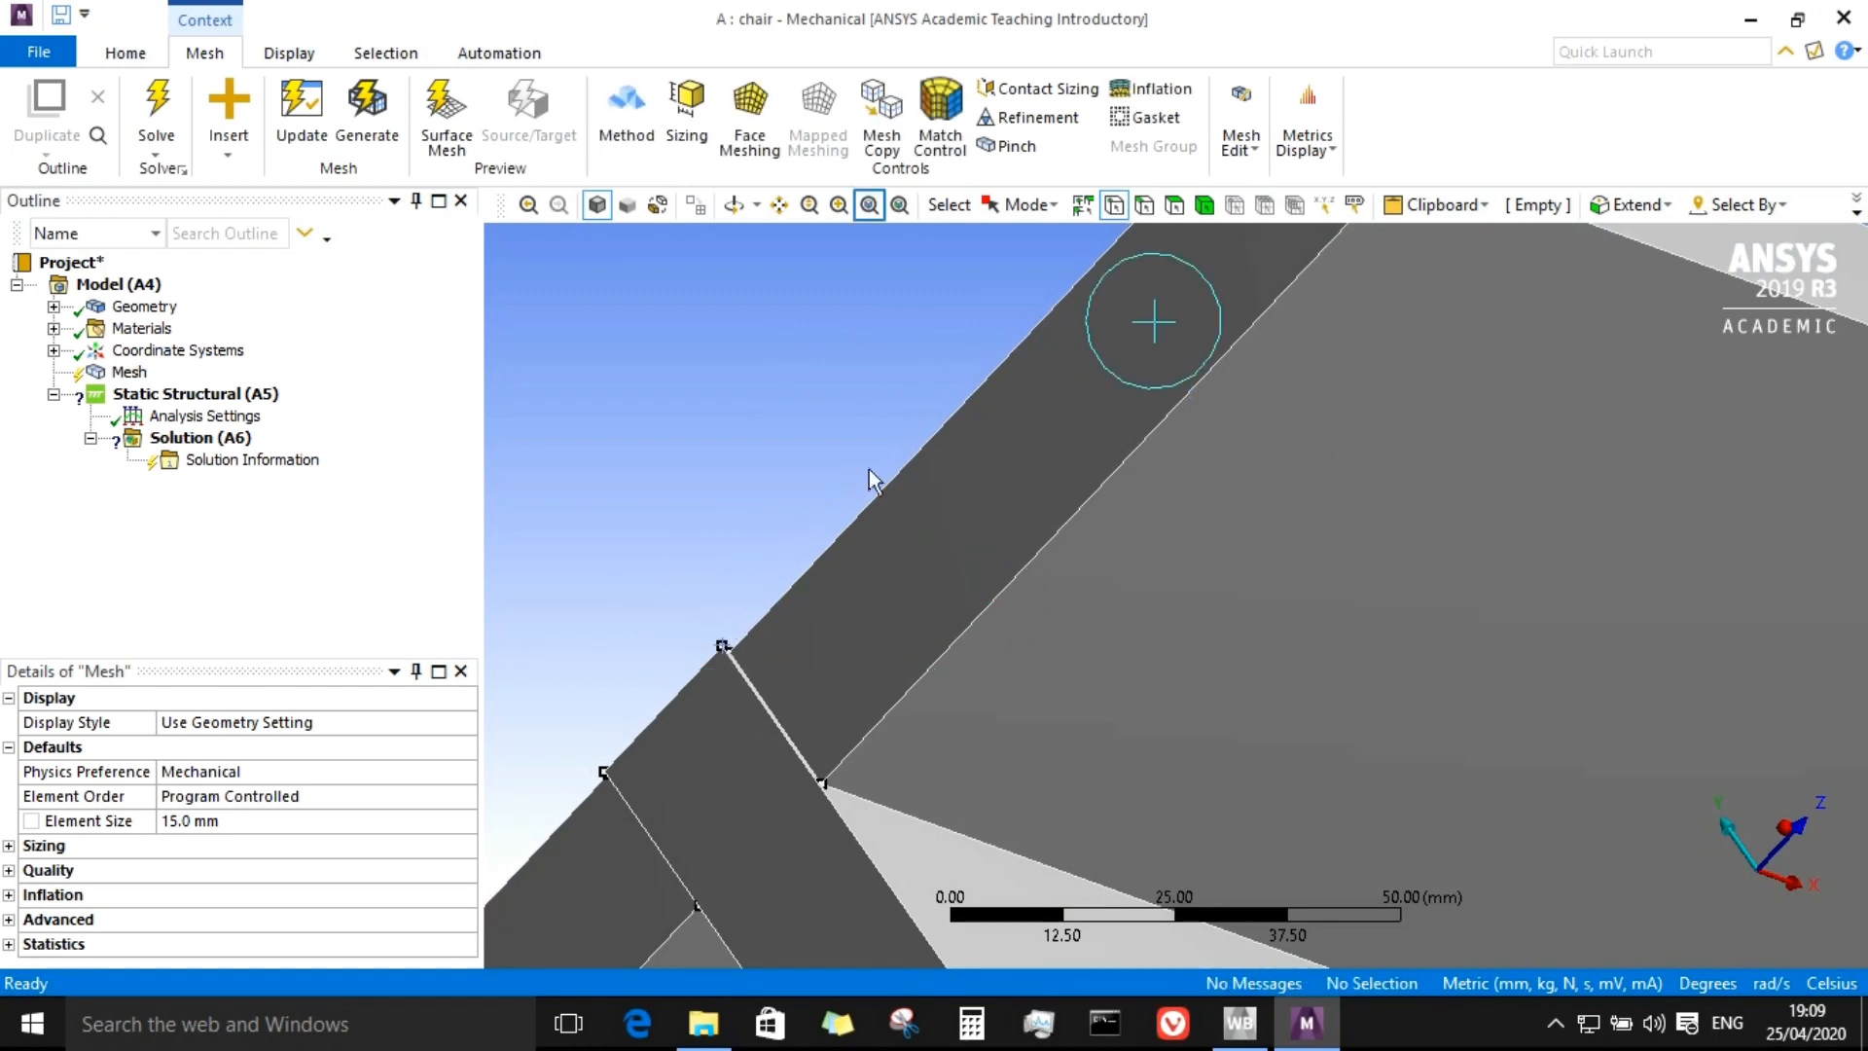
pyautogui.click(870, 205)
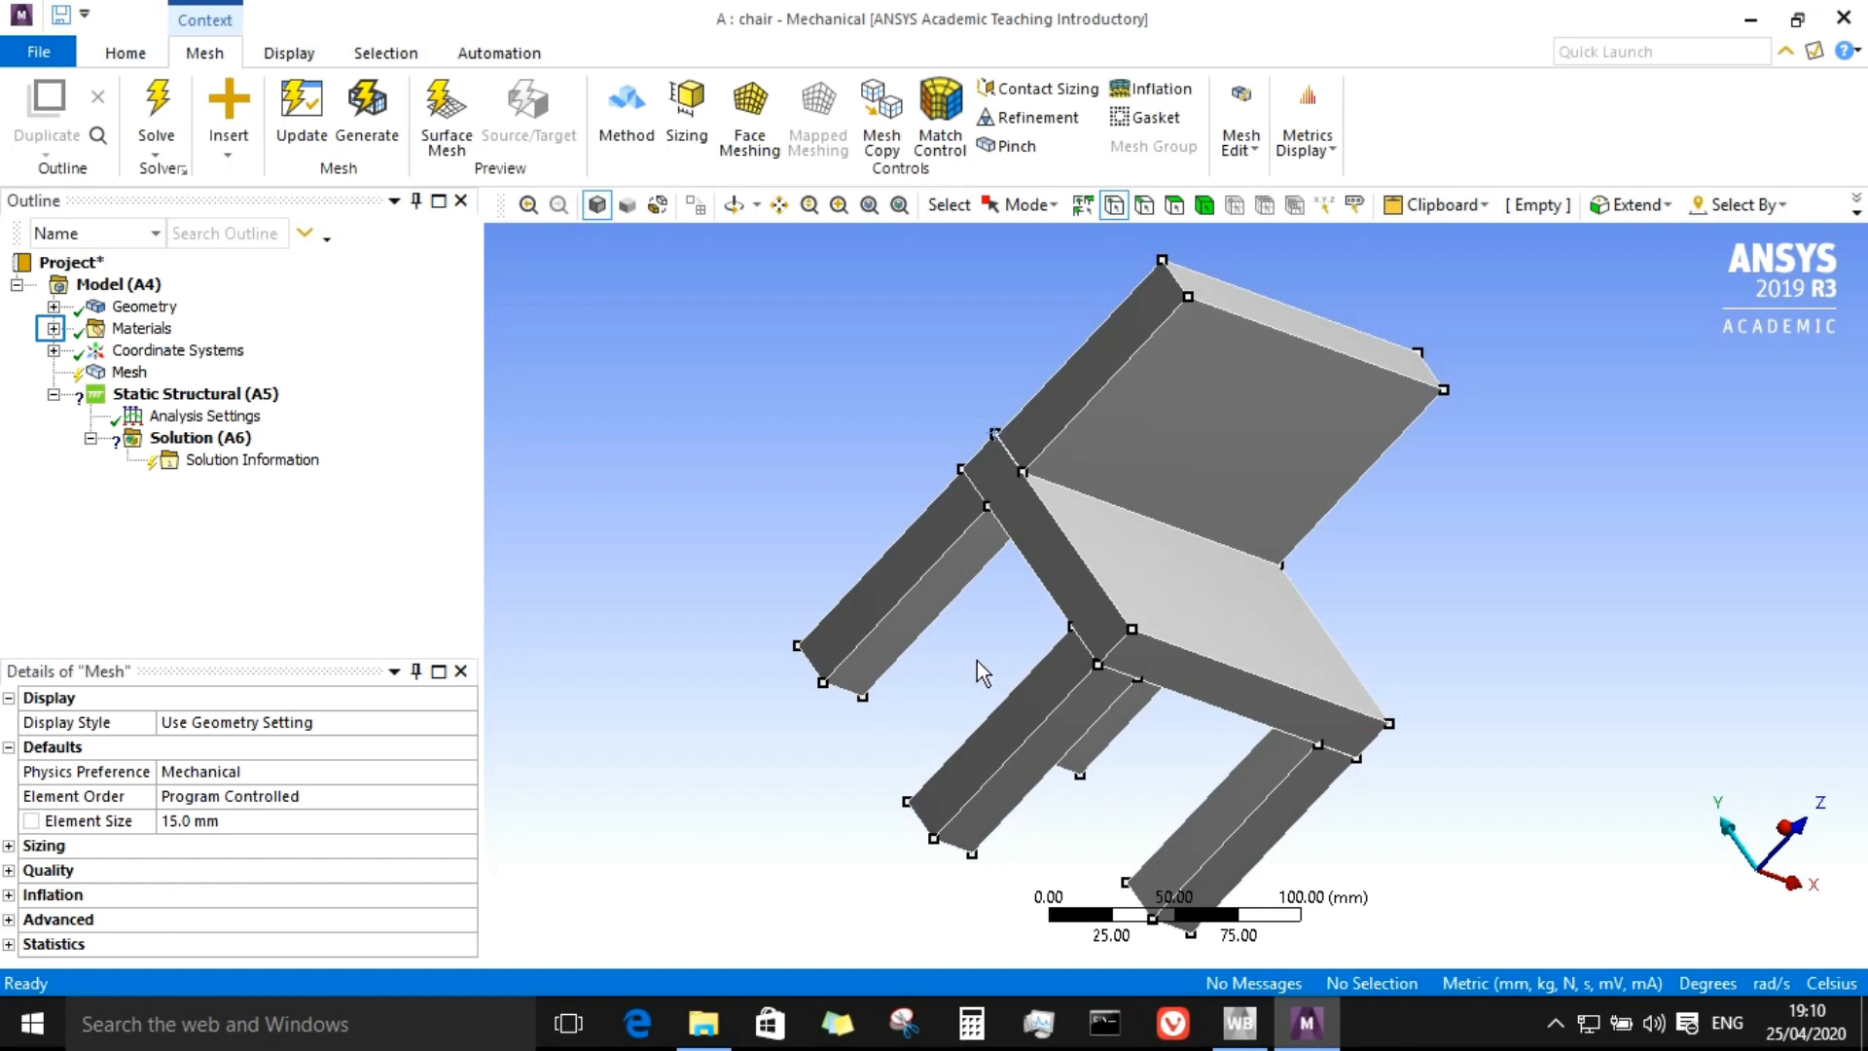
# Step: Review the properties of the Ti-6Al-4V and Structural Steel materials listed under the model's materials
pyautogui.click(64, 327)
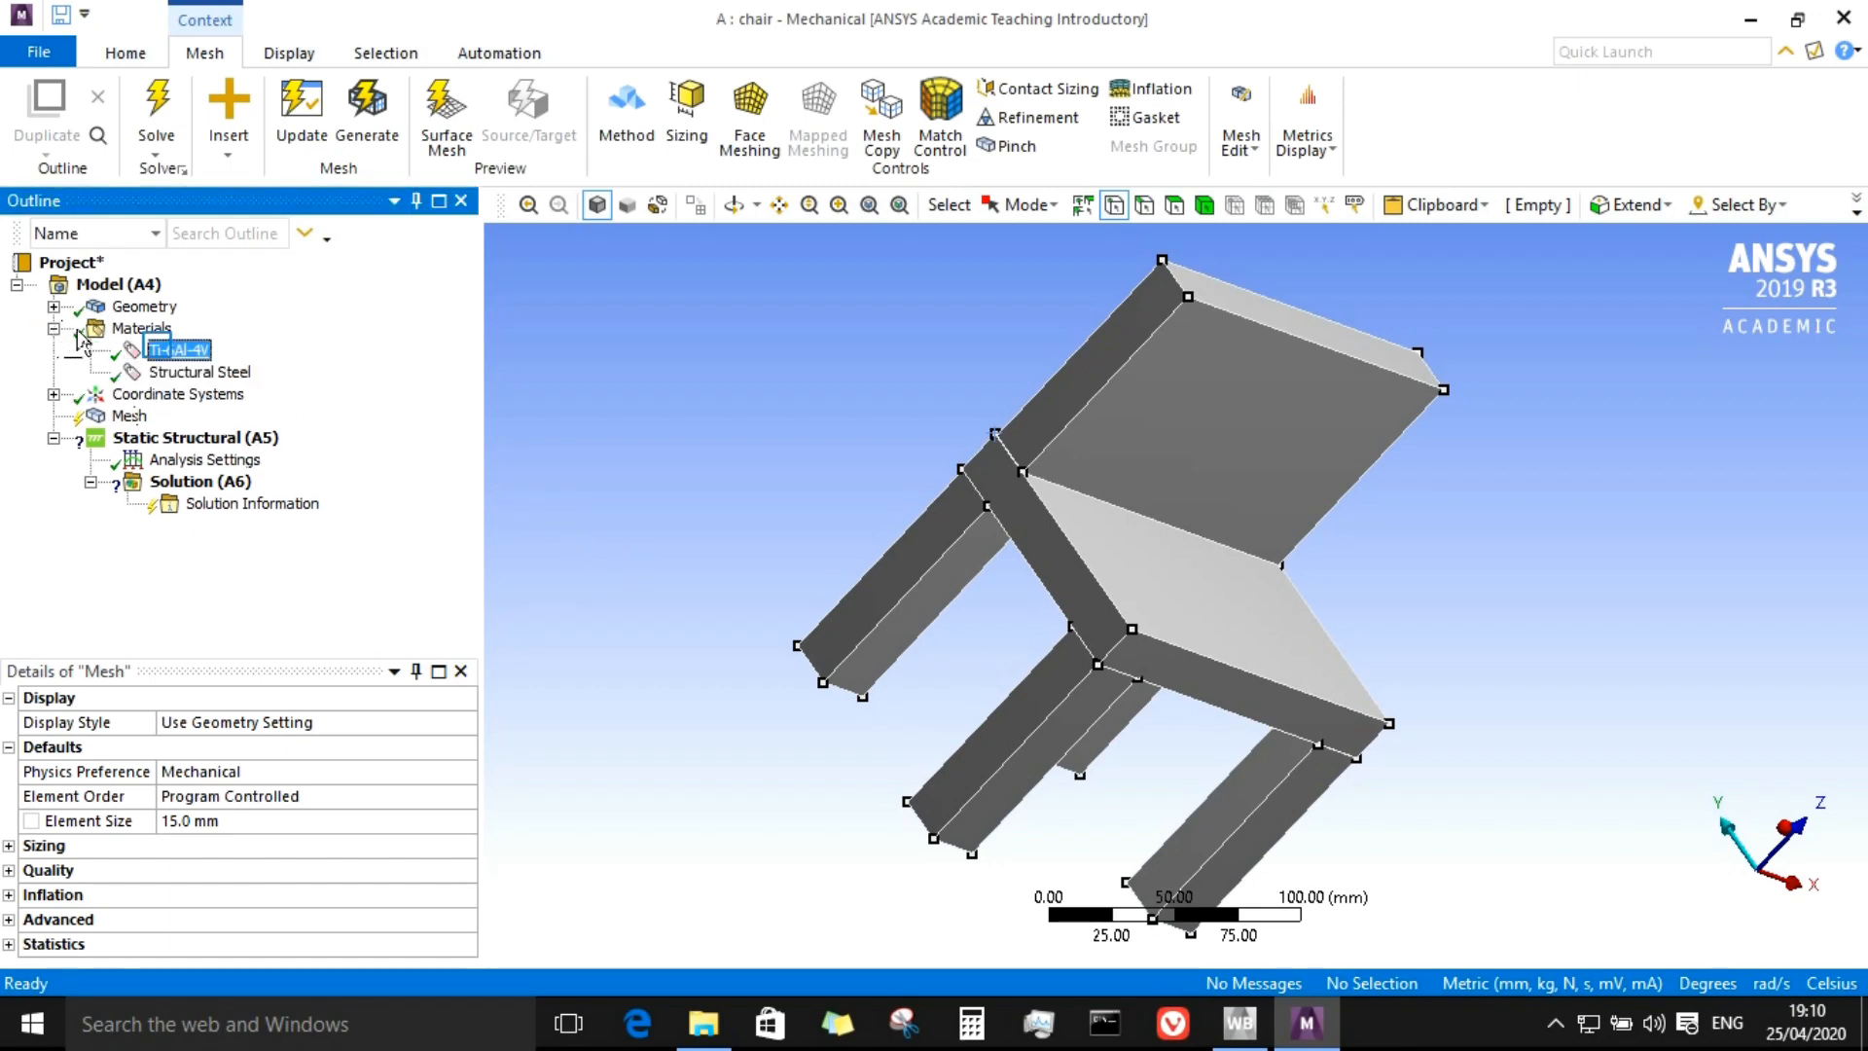
pyautogui.moveTo(156, 350); pyautogui.dragTo(175, 362)
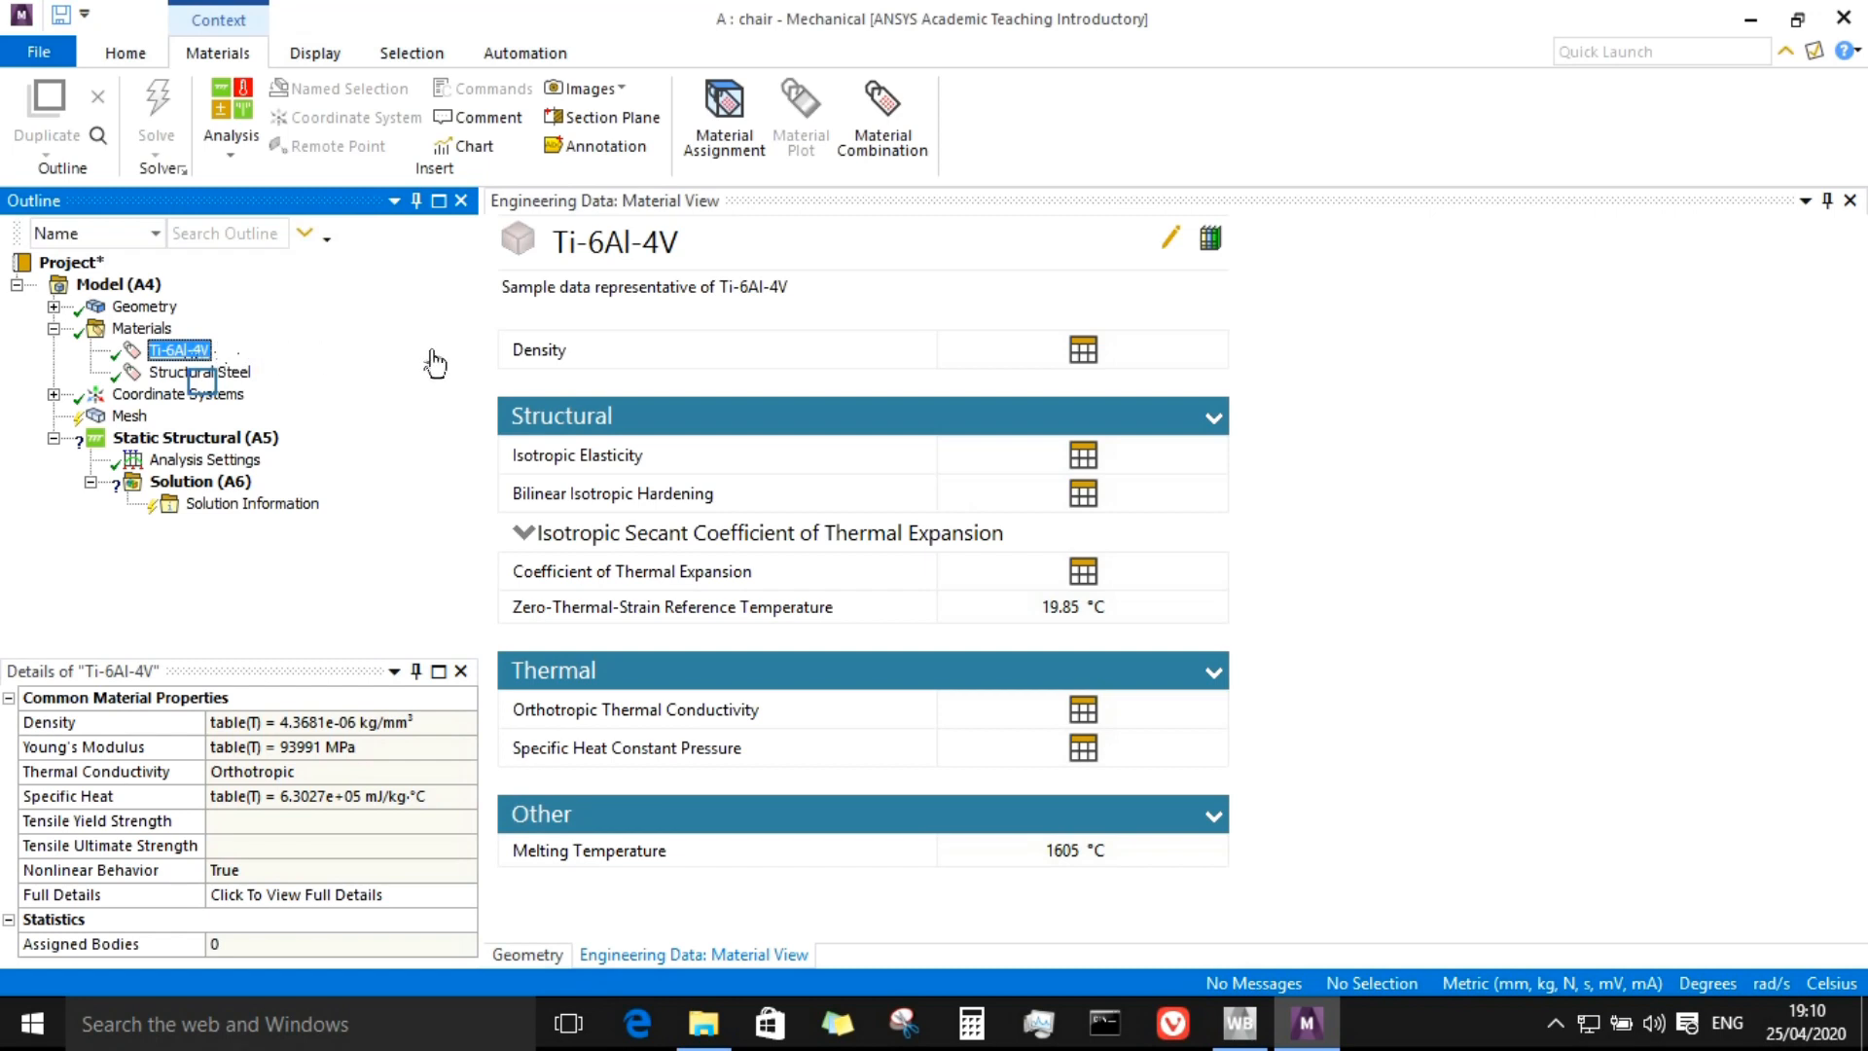
pyautogui.click(200, 372)
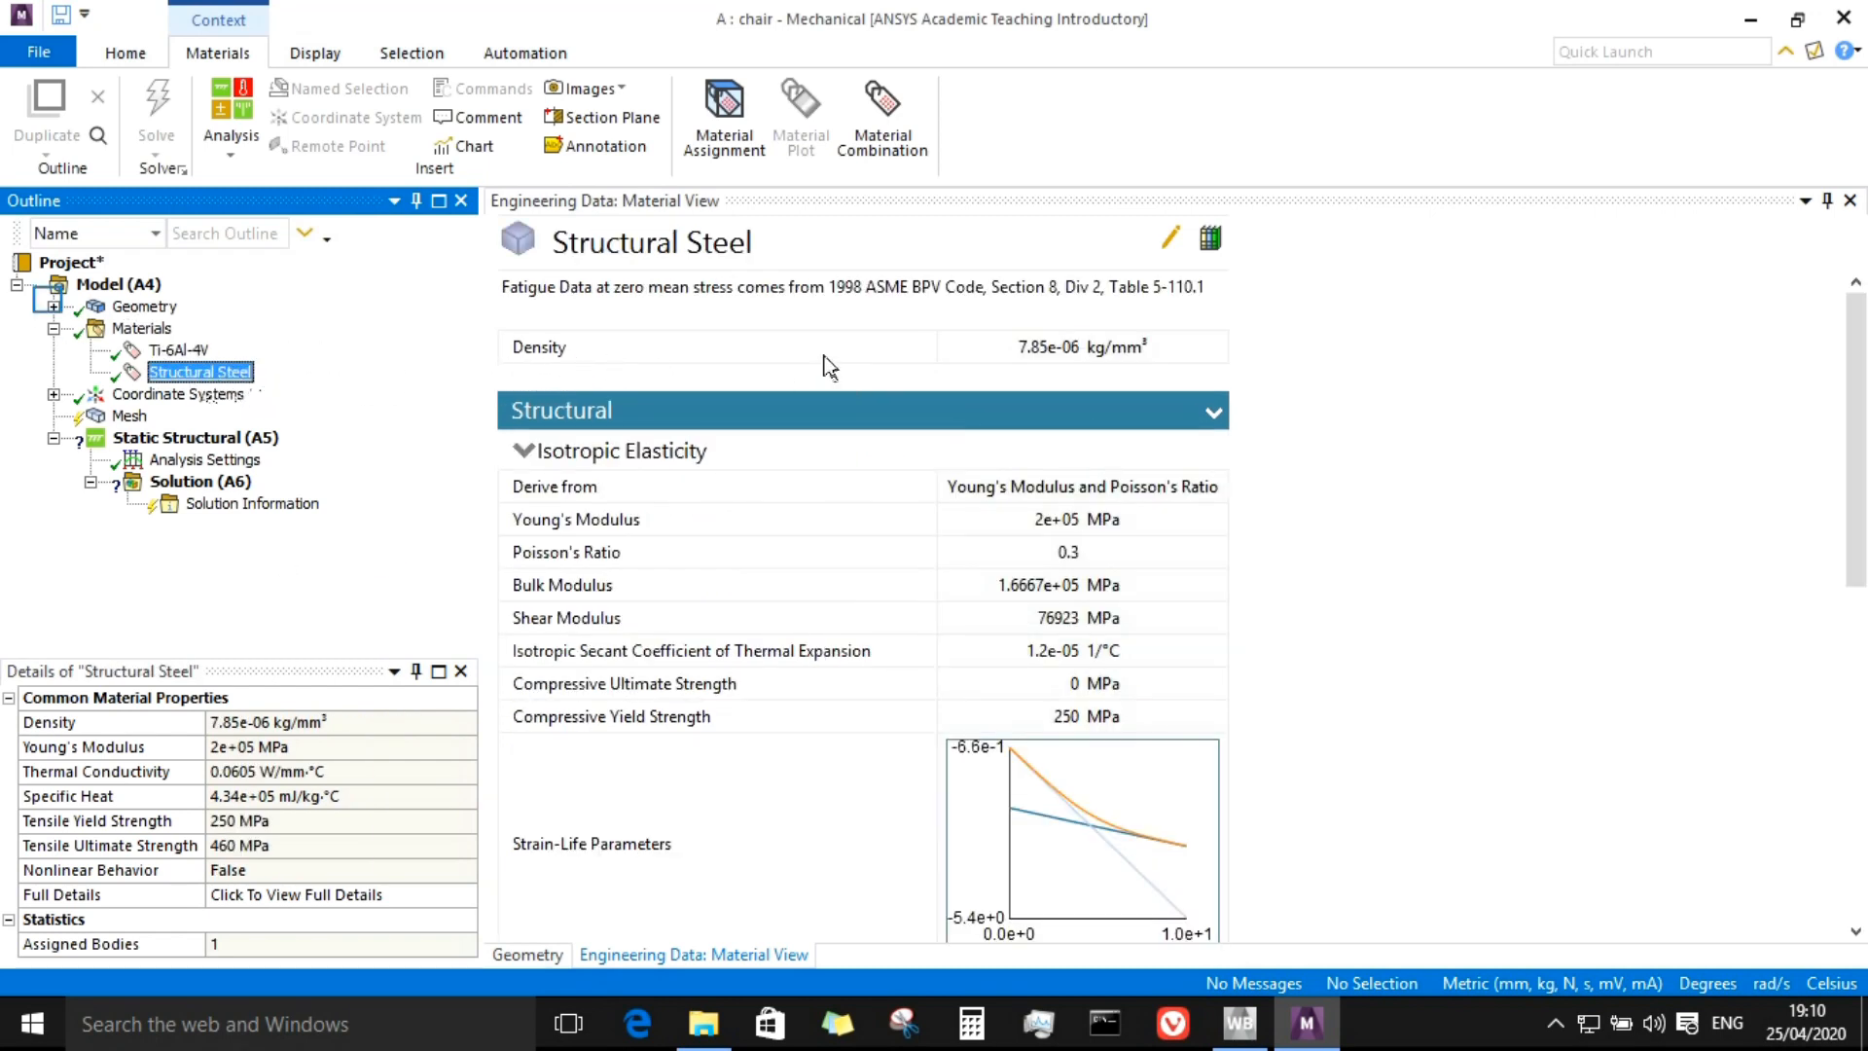
pyautogui.click(53, 306)
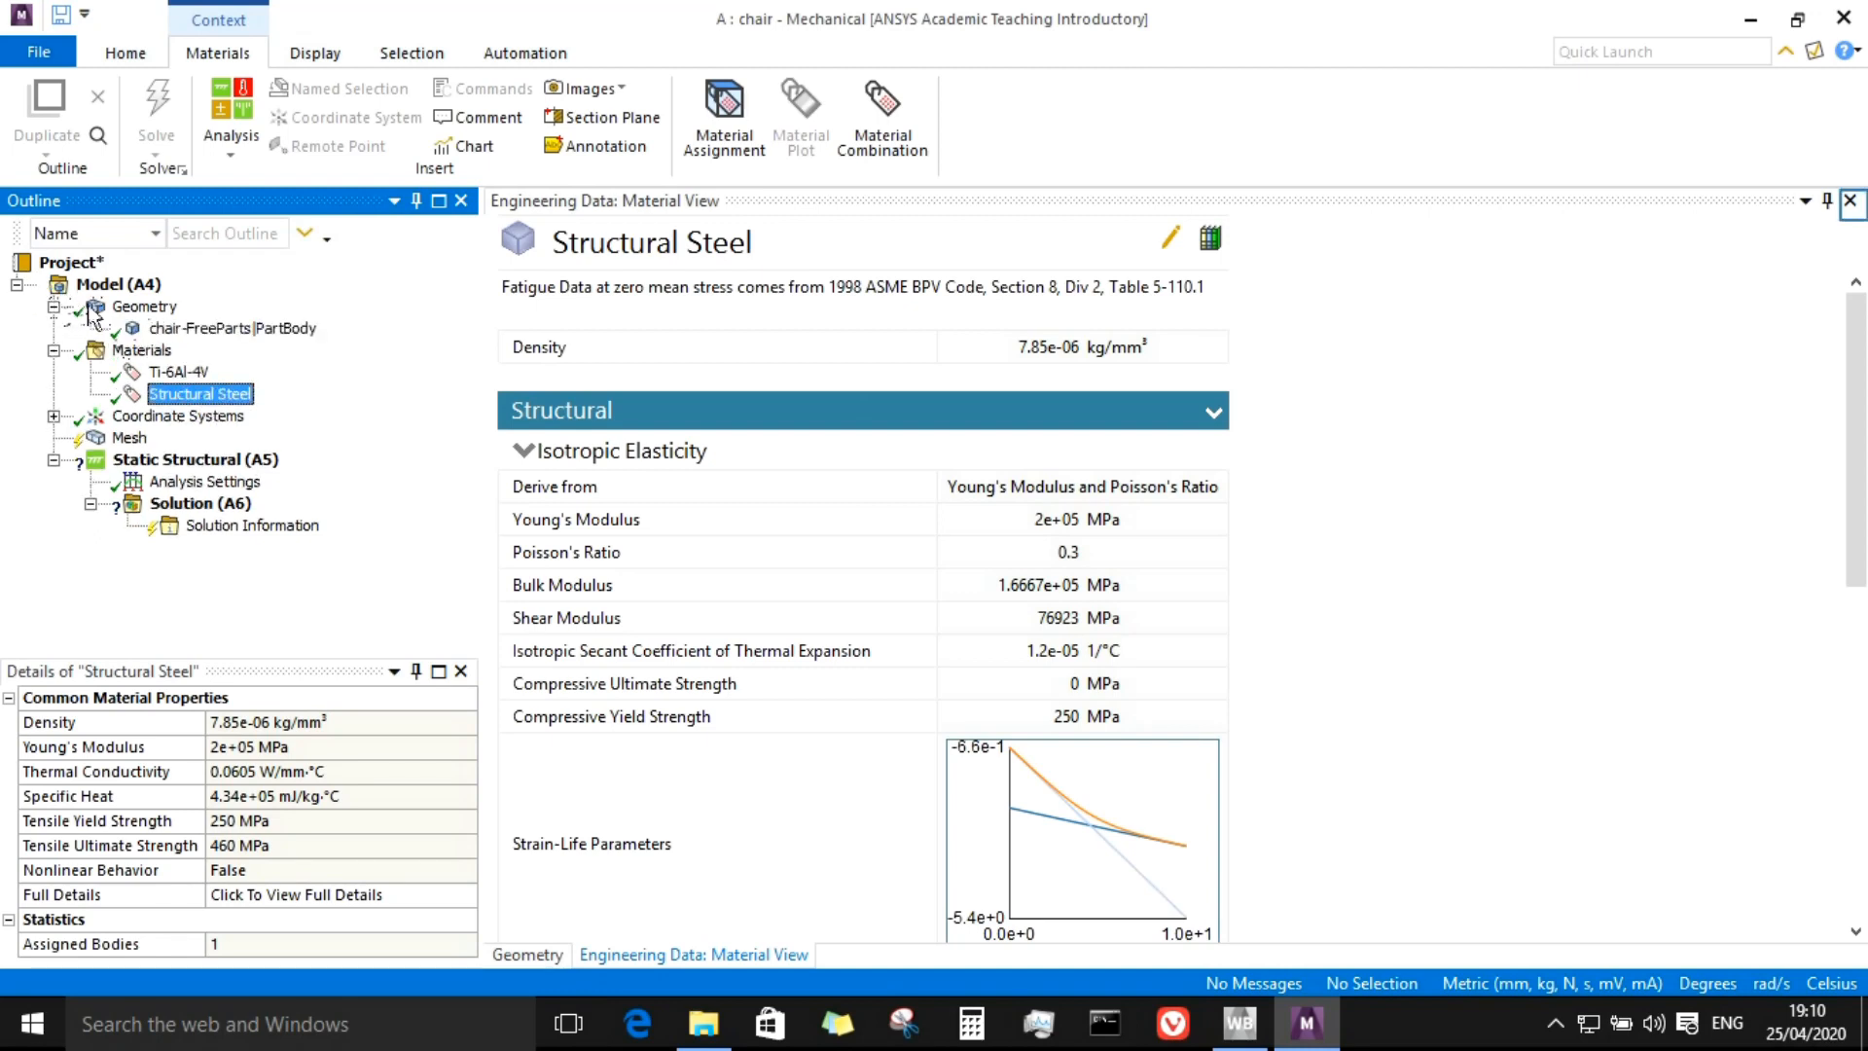
pyautogui.click(1850, 201)
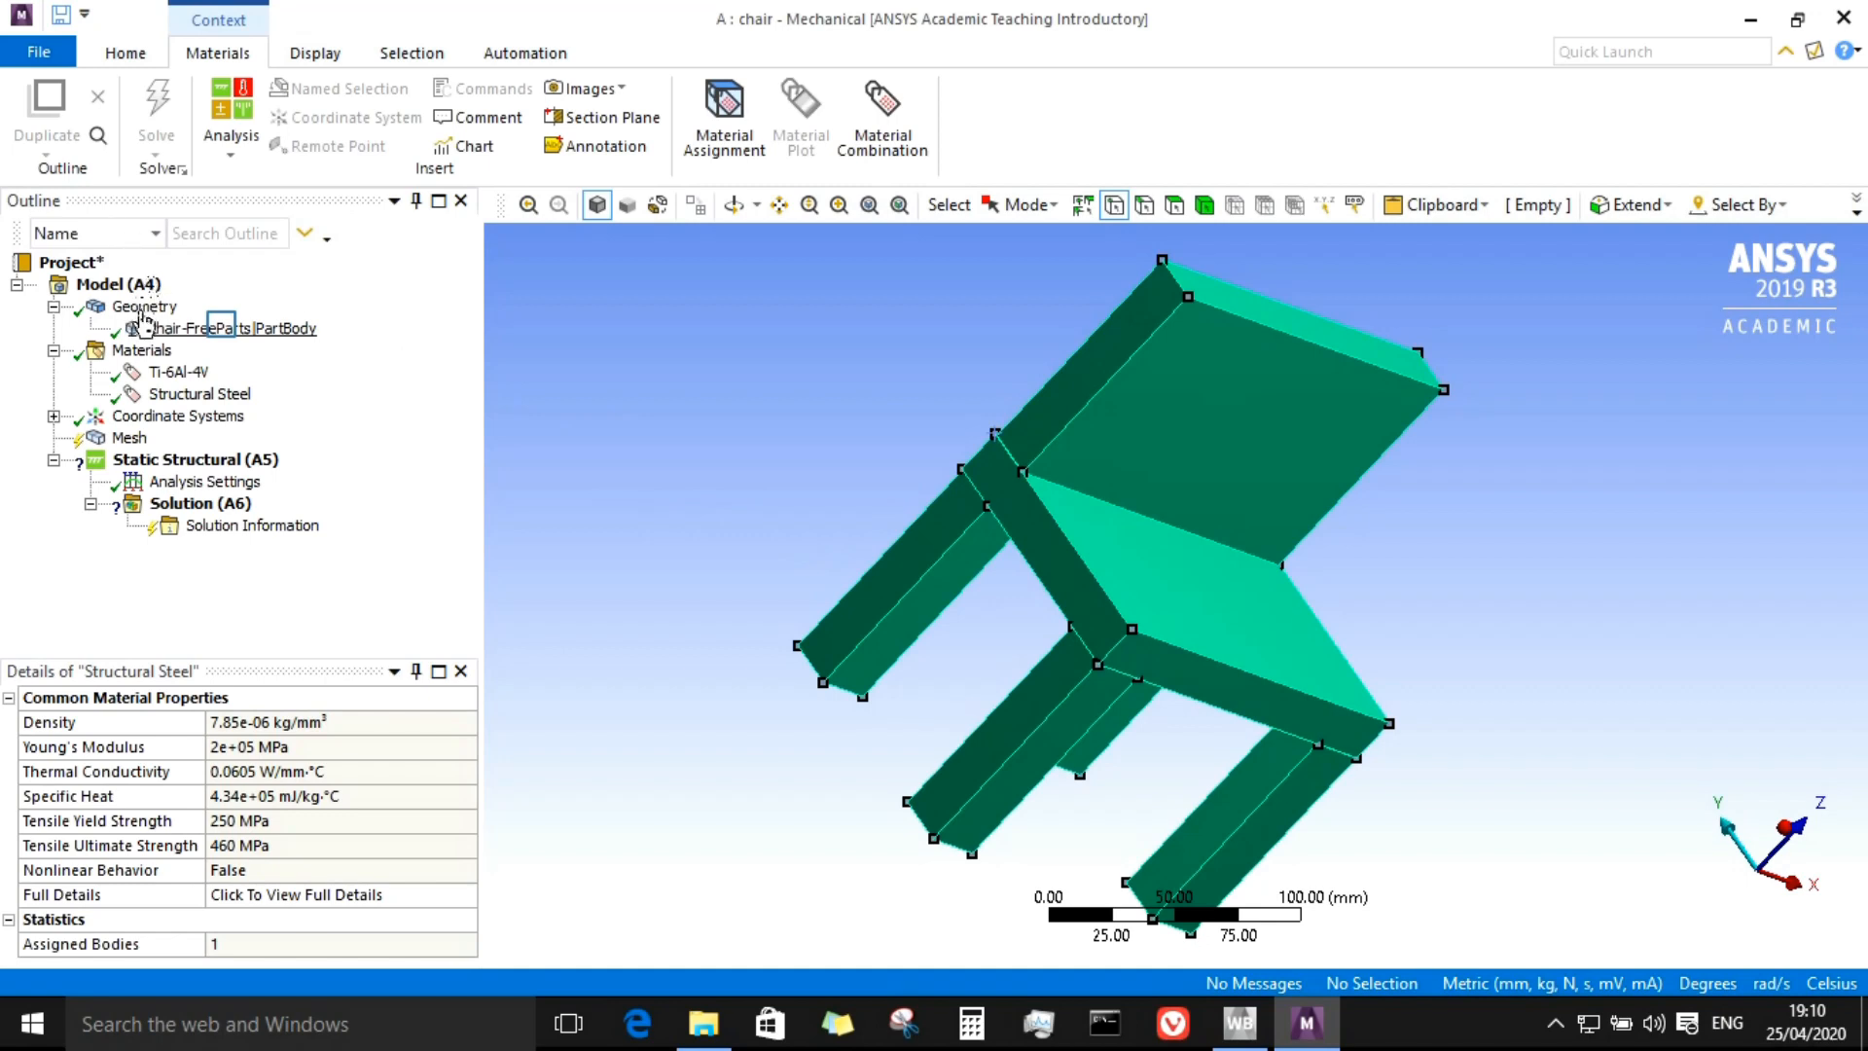
# Step: Assign Structural Steel as the material of the chair body
pyautogui.click(223, 330)
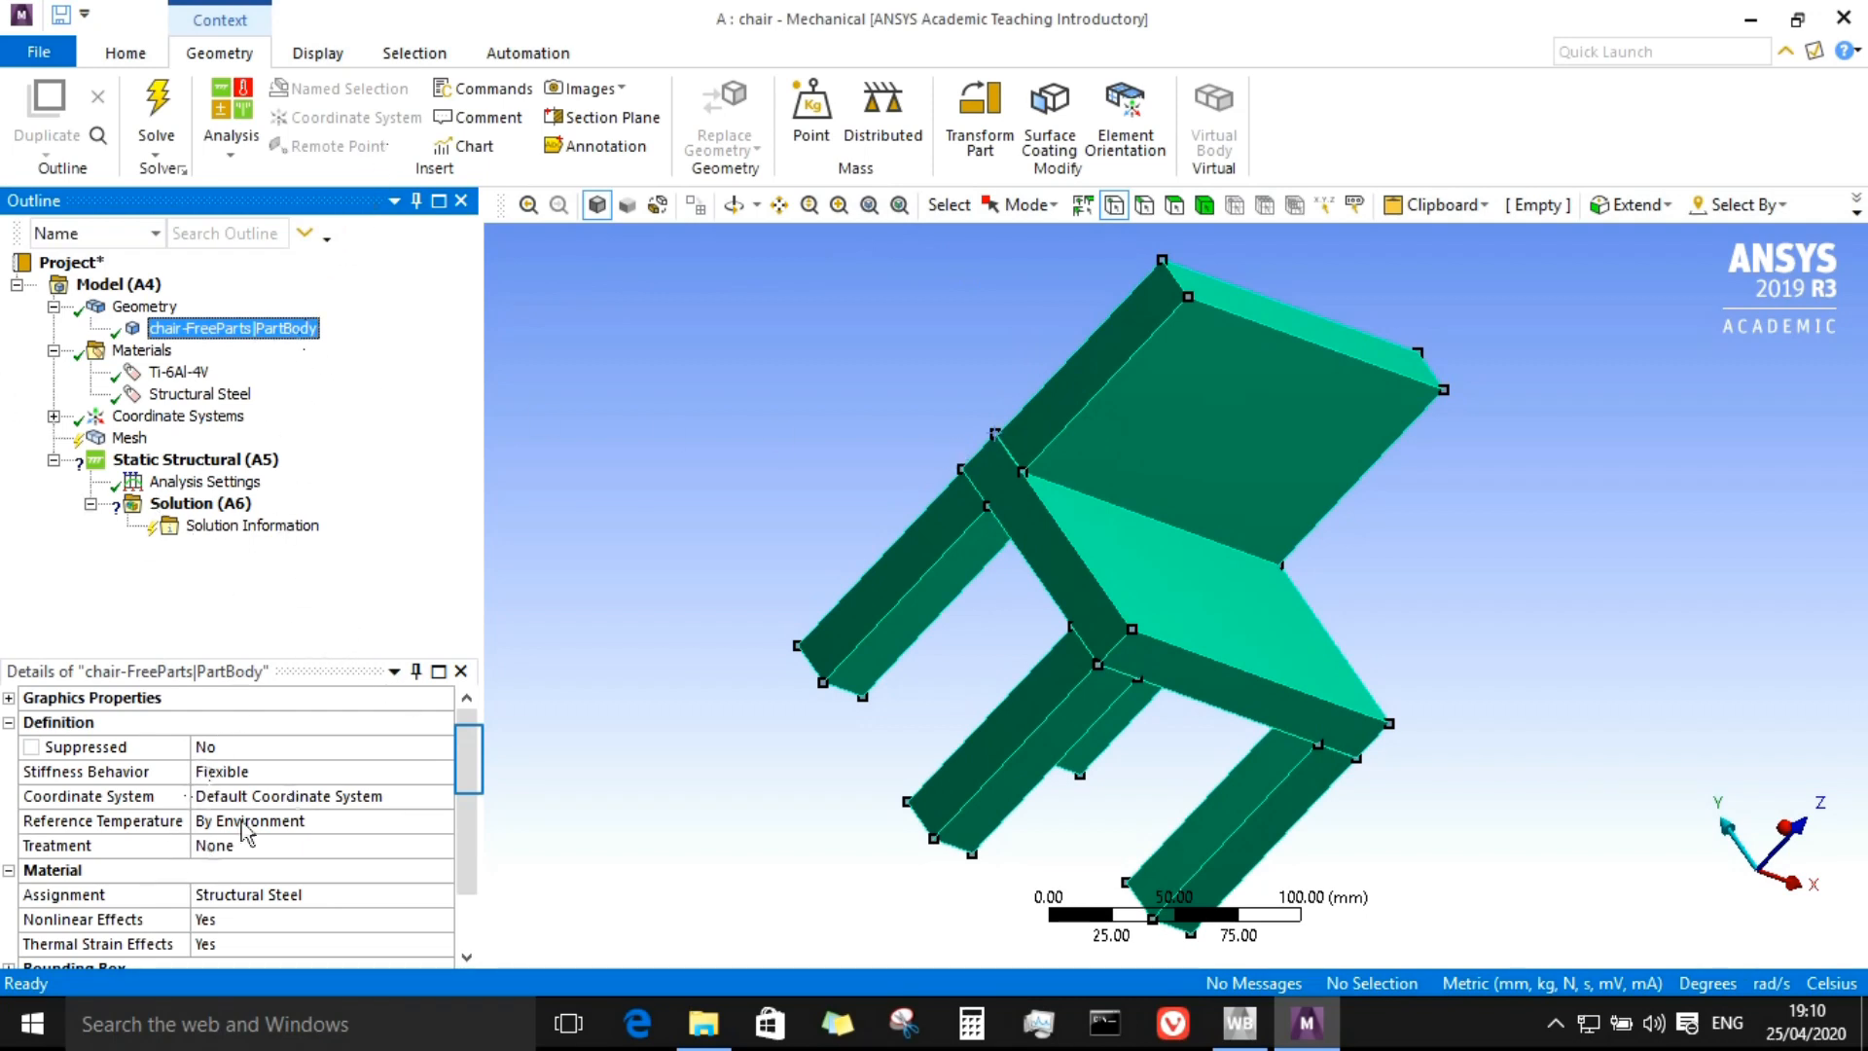
pyautogui.moveTo(471, 747); pyautogui.dragTo(471, 793)
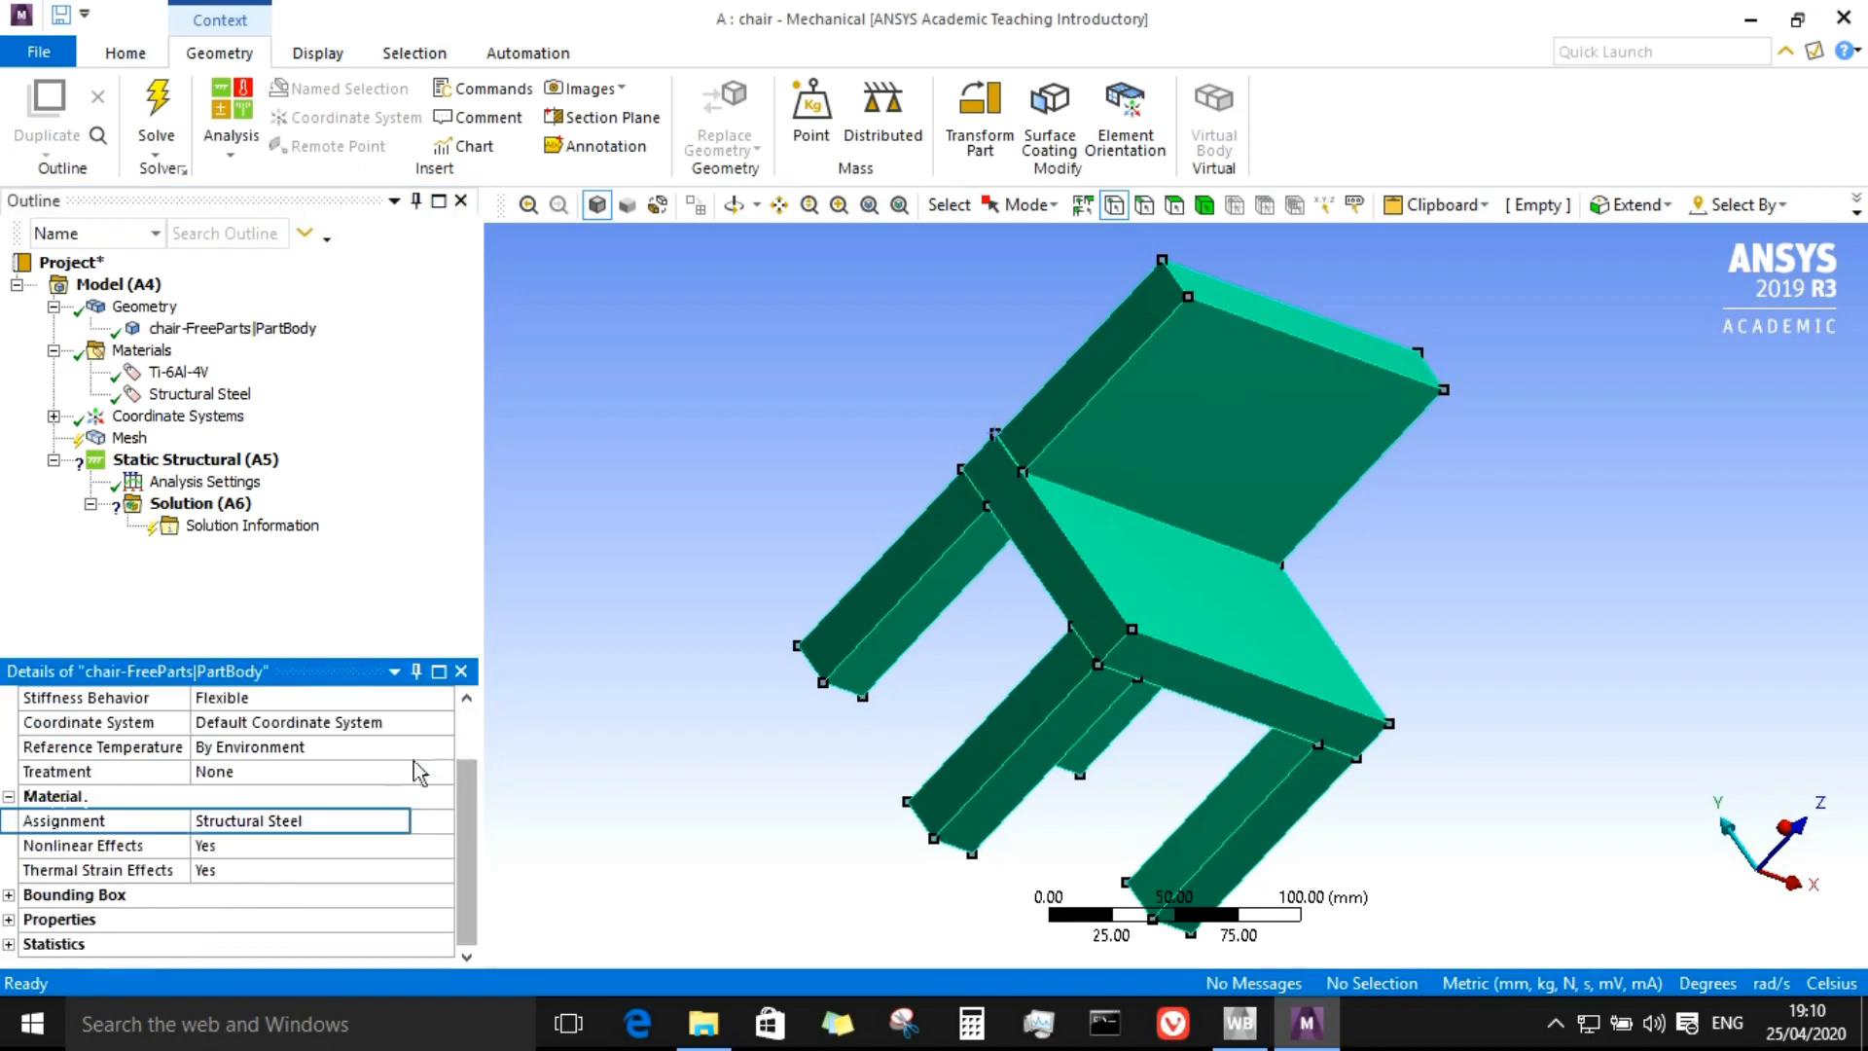
pyautogui.click(97, 822)
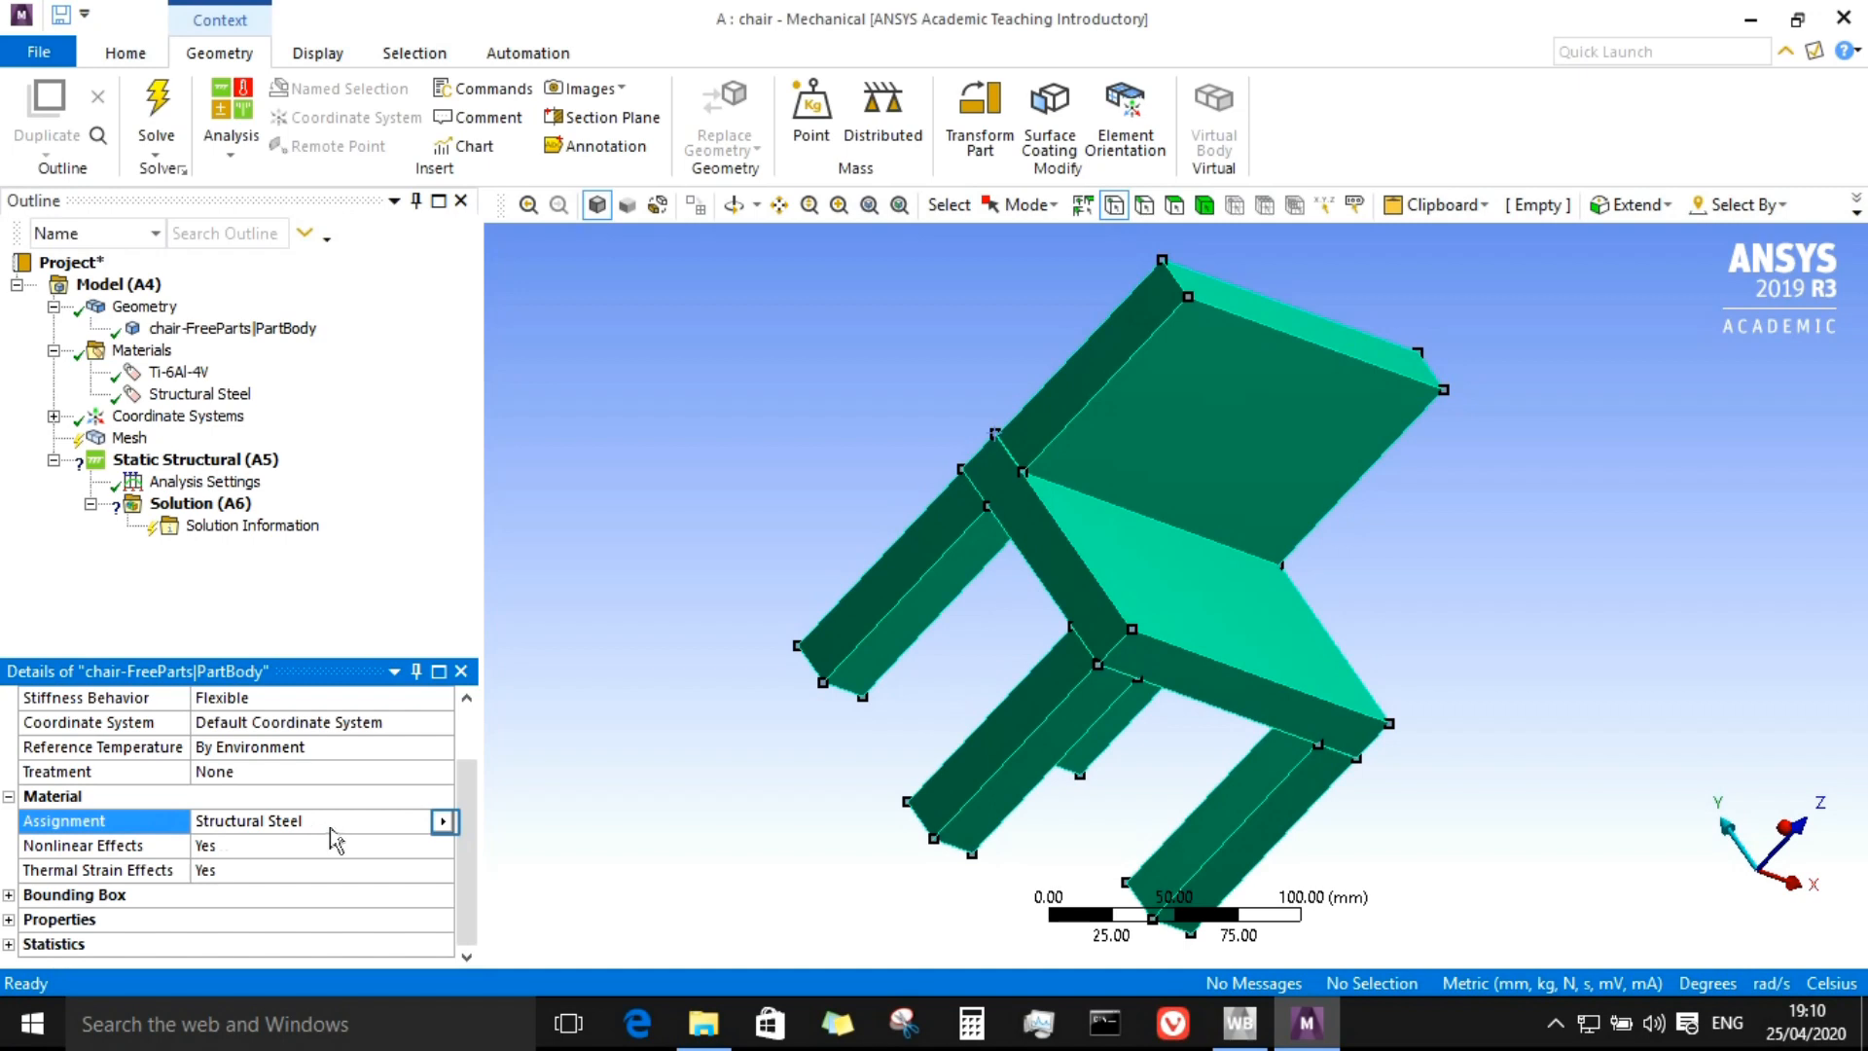
pyautogui.click(443, 822)
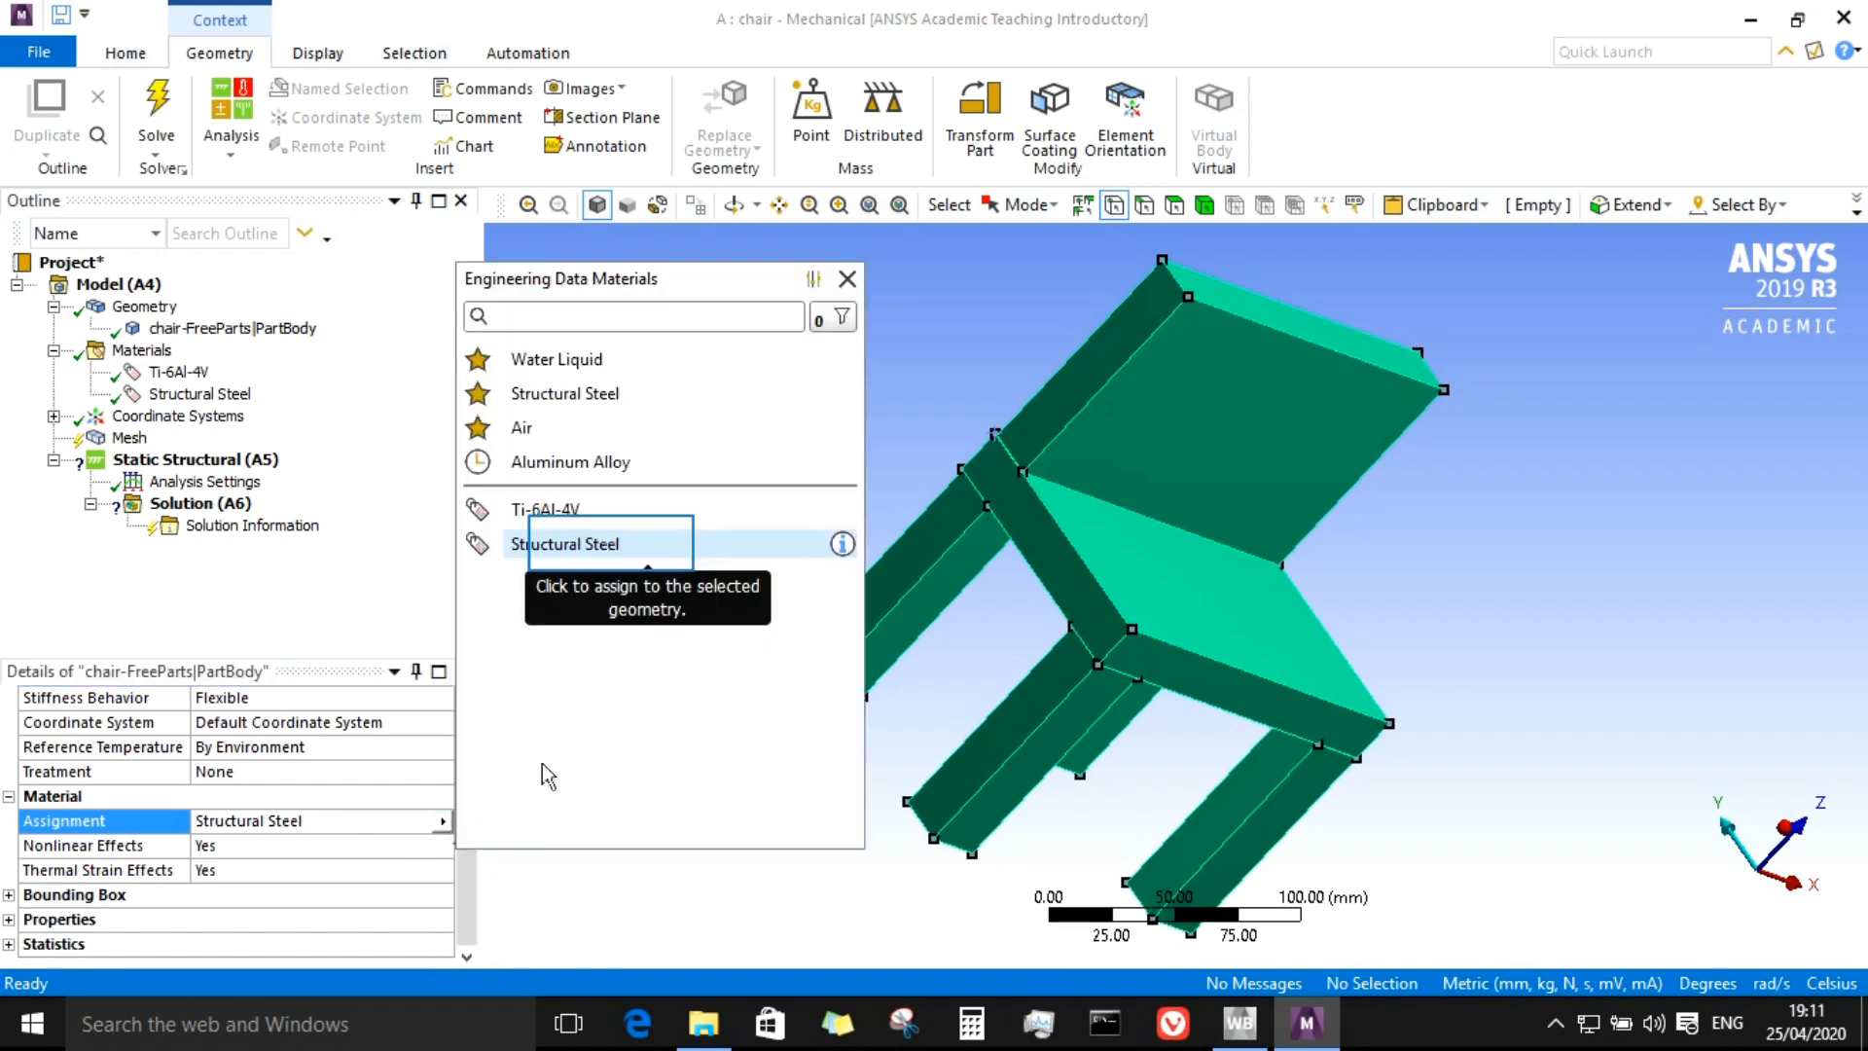
pyautogui.click(615, 553)
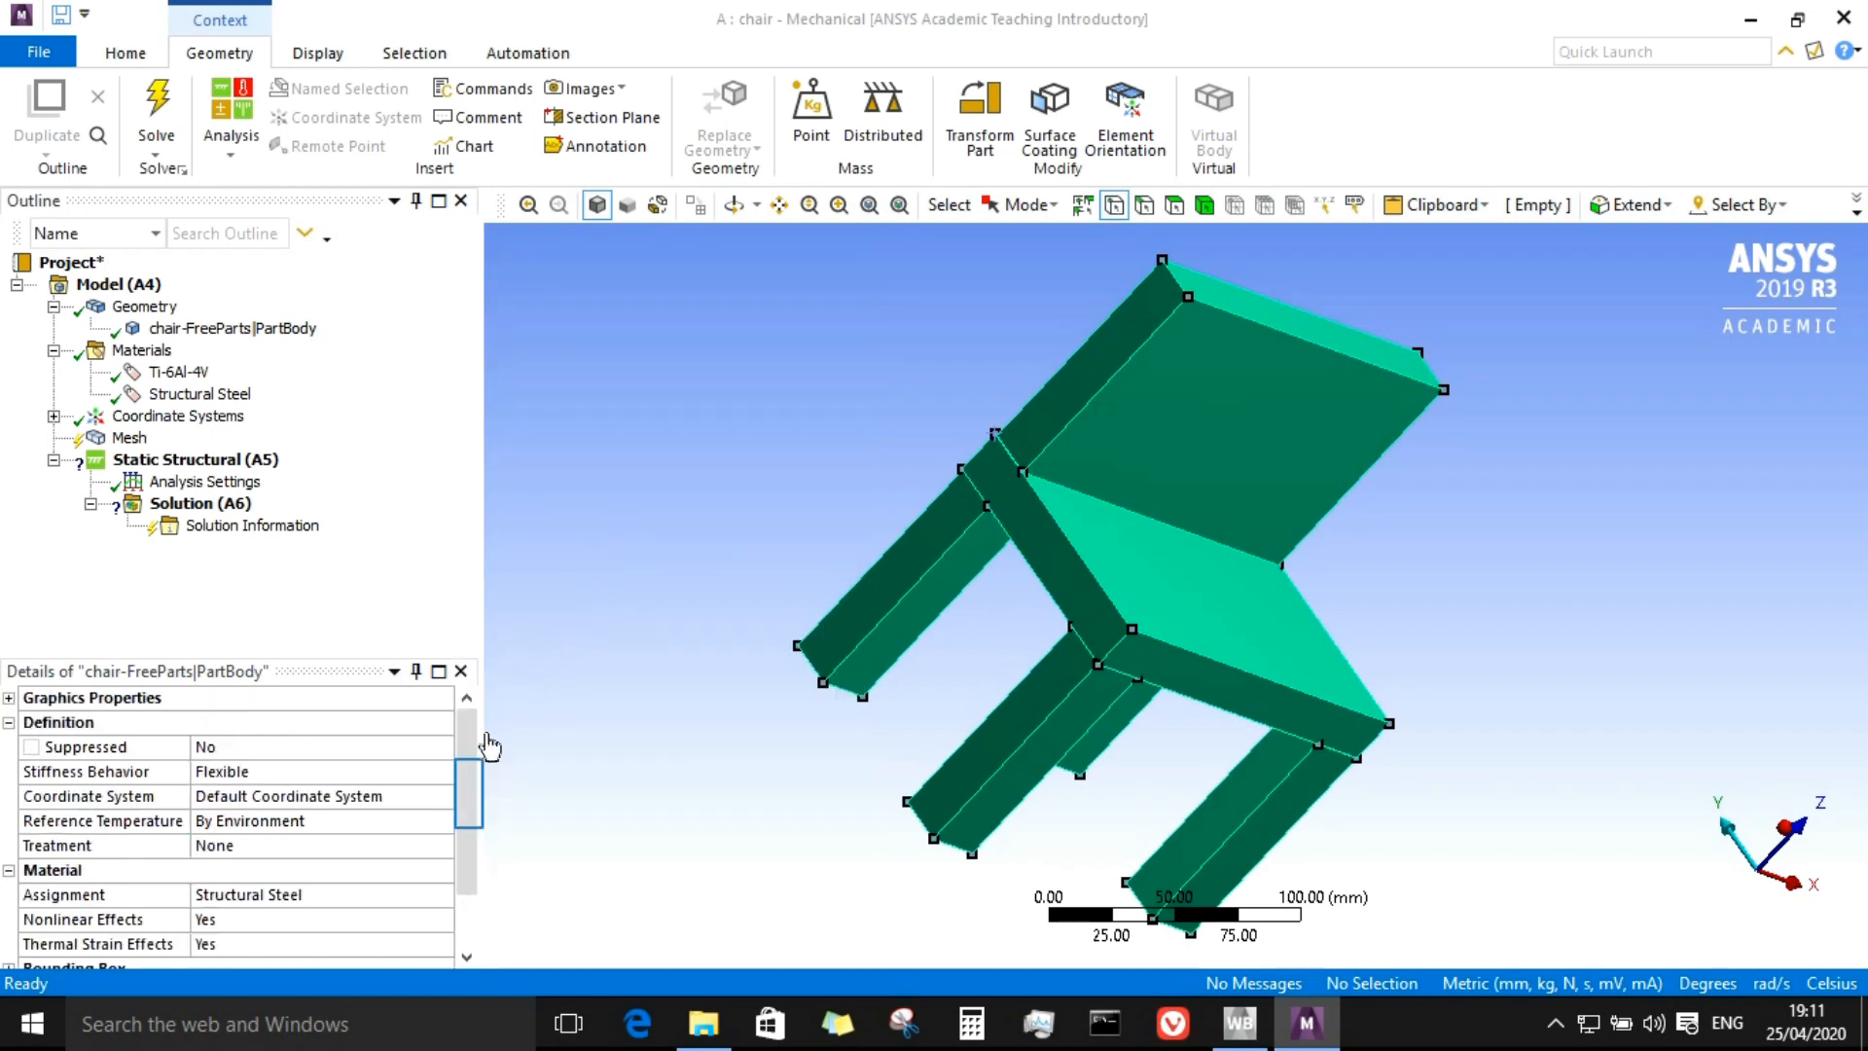
pyautogui.scroll(-1, 469, 780)
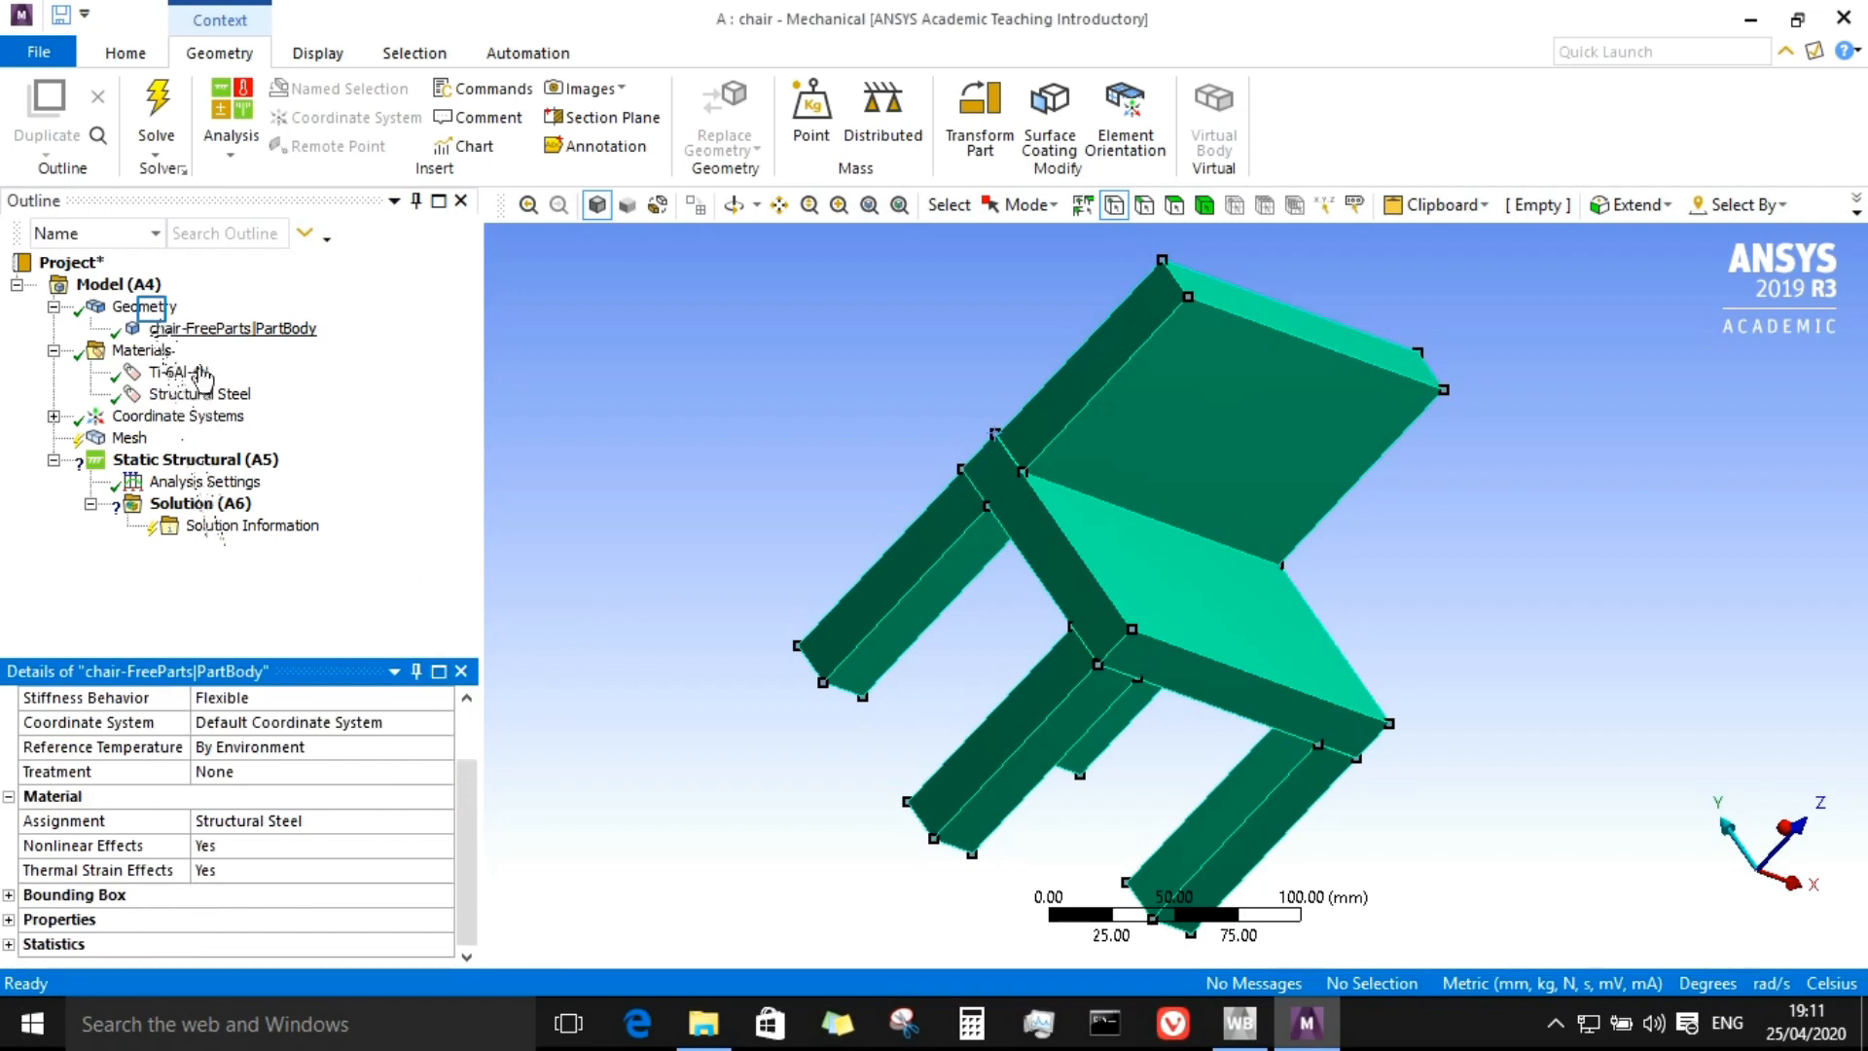
# Step: Review the geometry, materials, coordinate system and mesh details, and glance at the Workbench project schematic
pyautogui.click(145, 307)
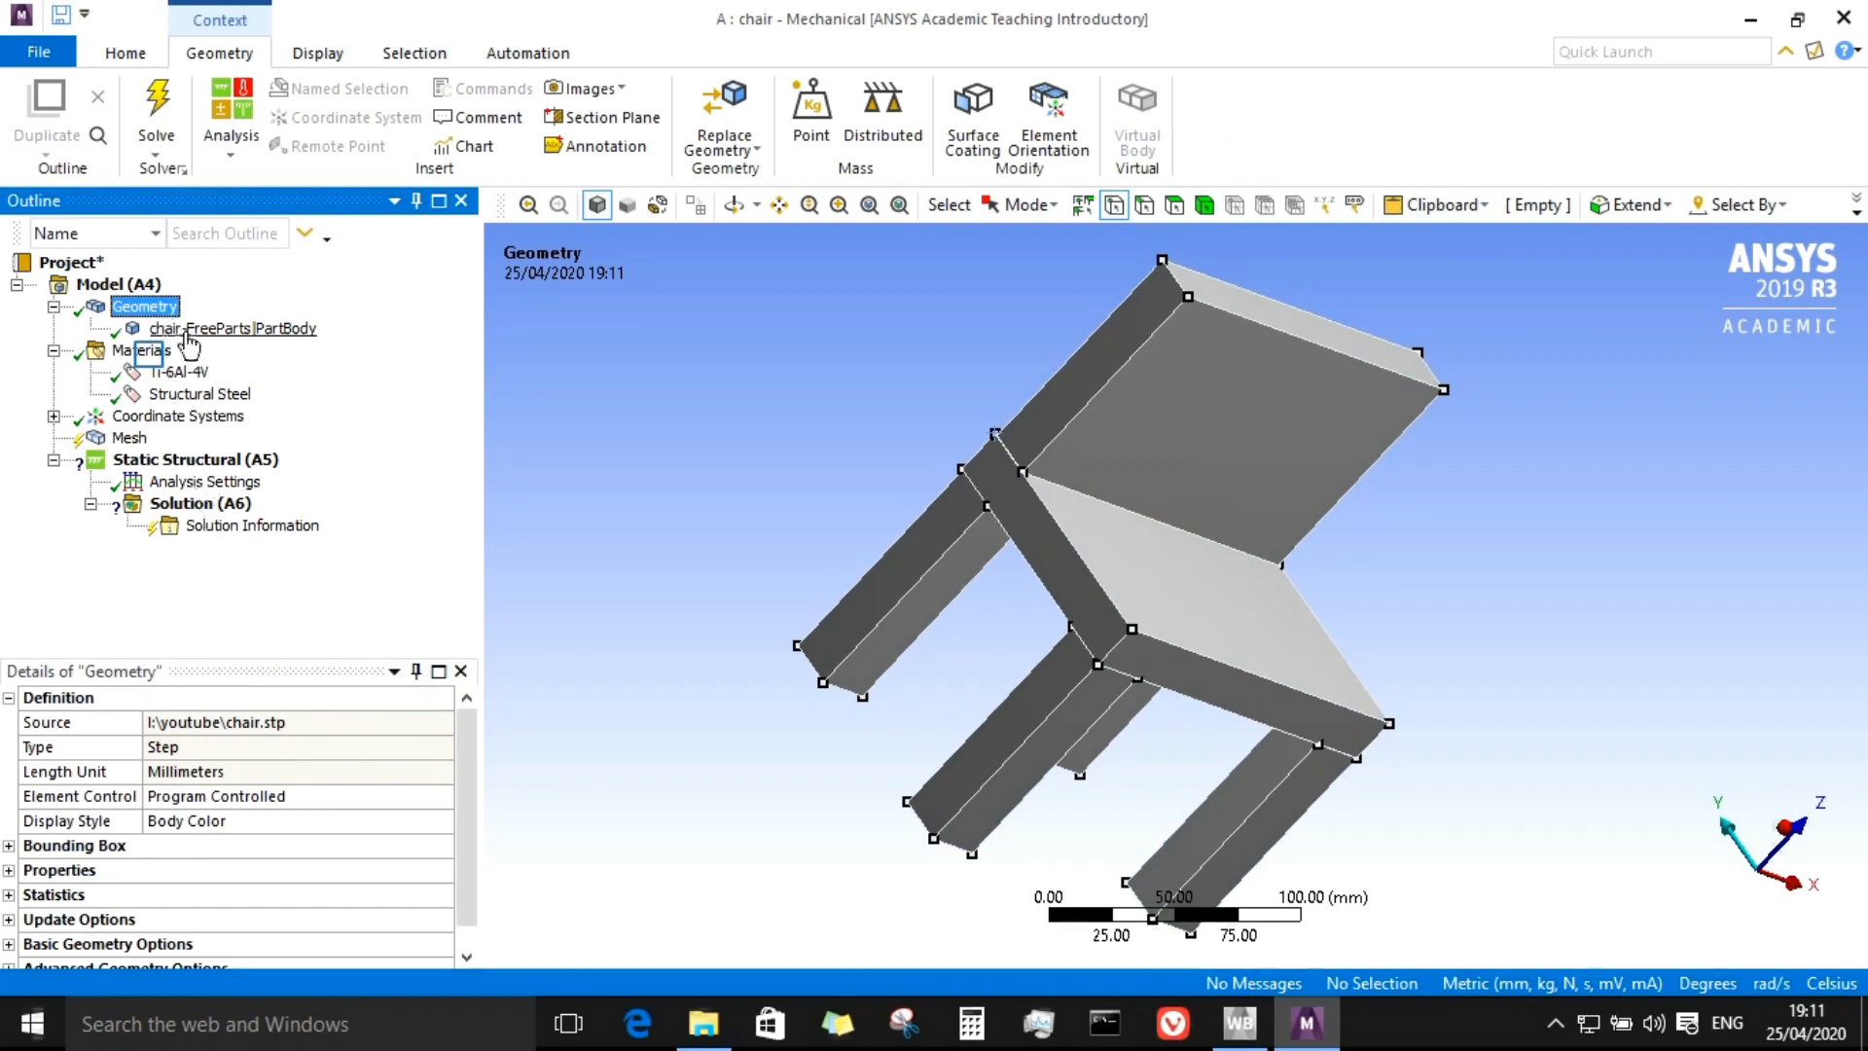
pyautogui.click(156, 353)
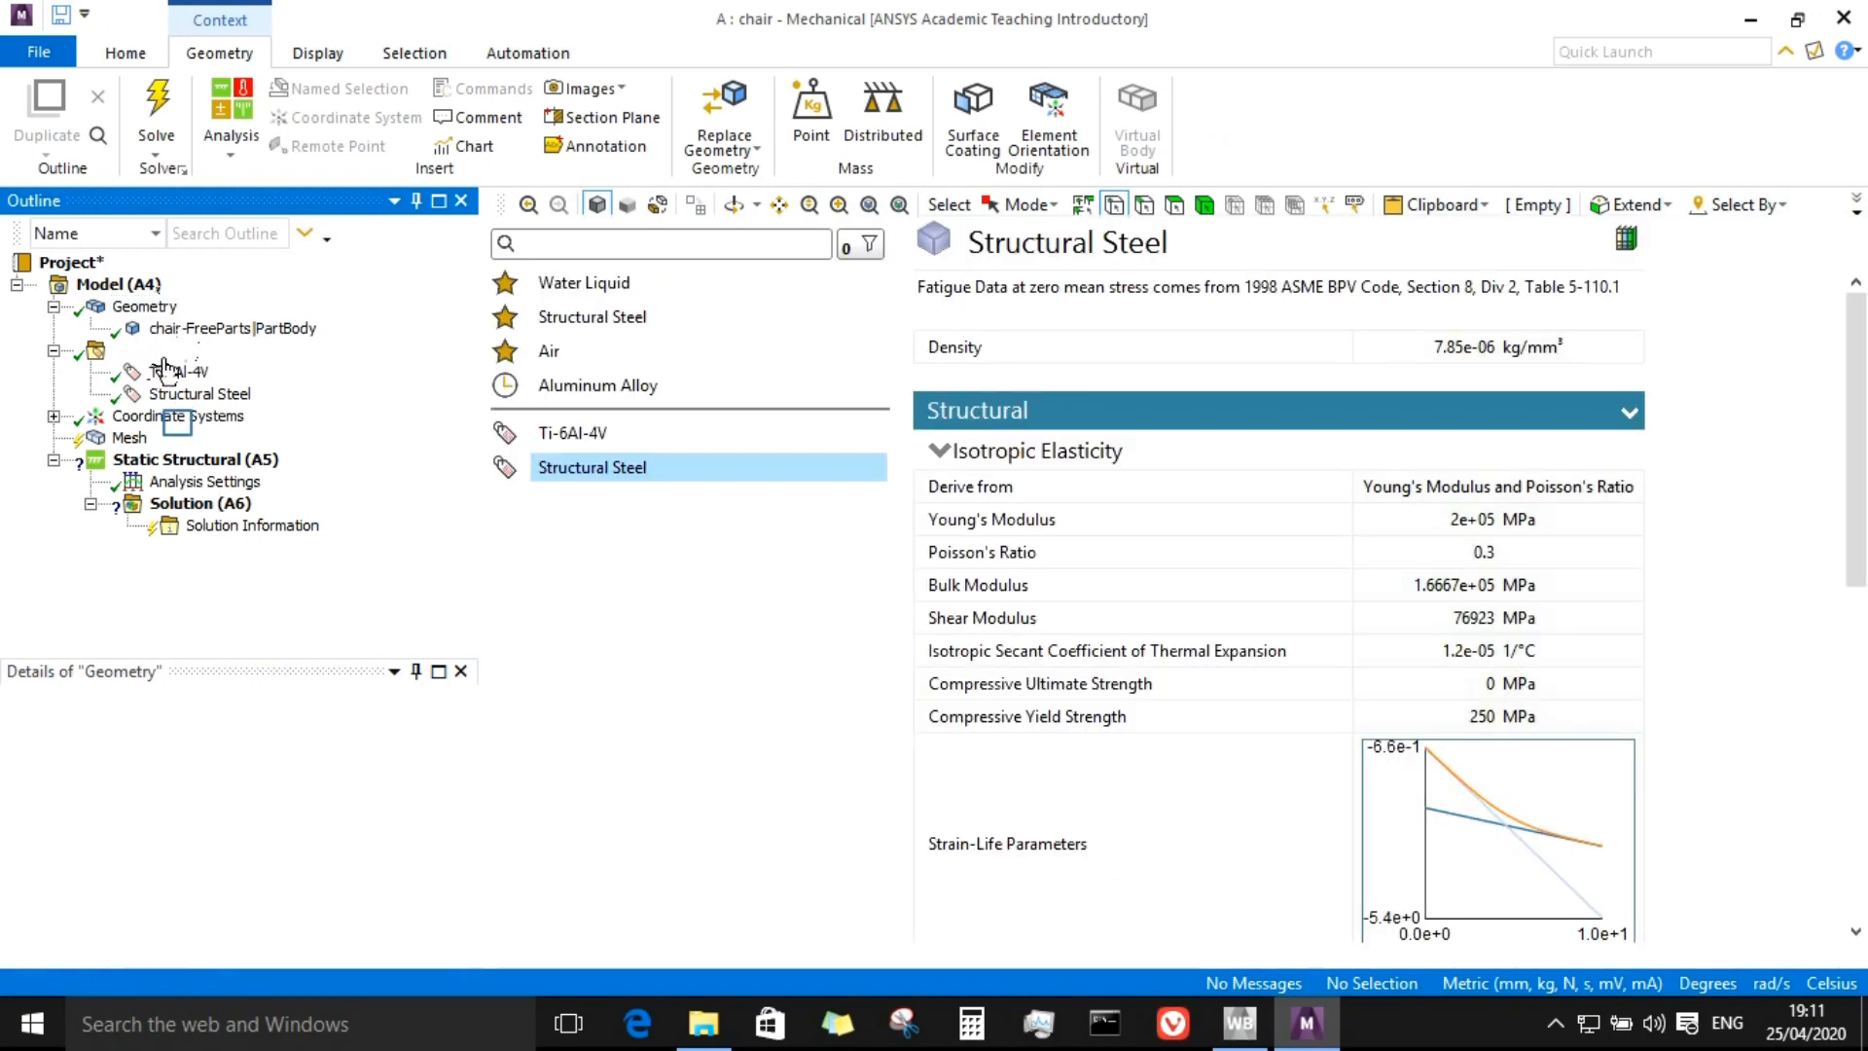
pyautogui.click(177, 417)
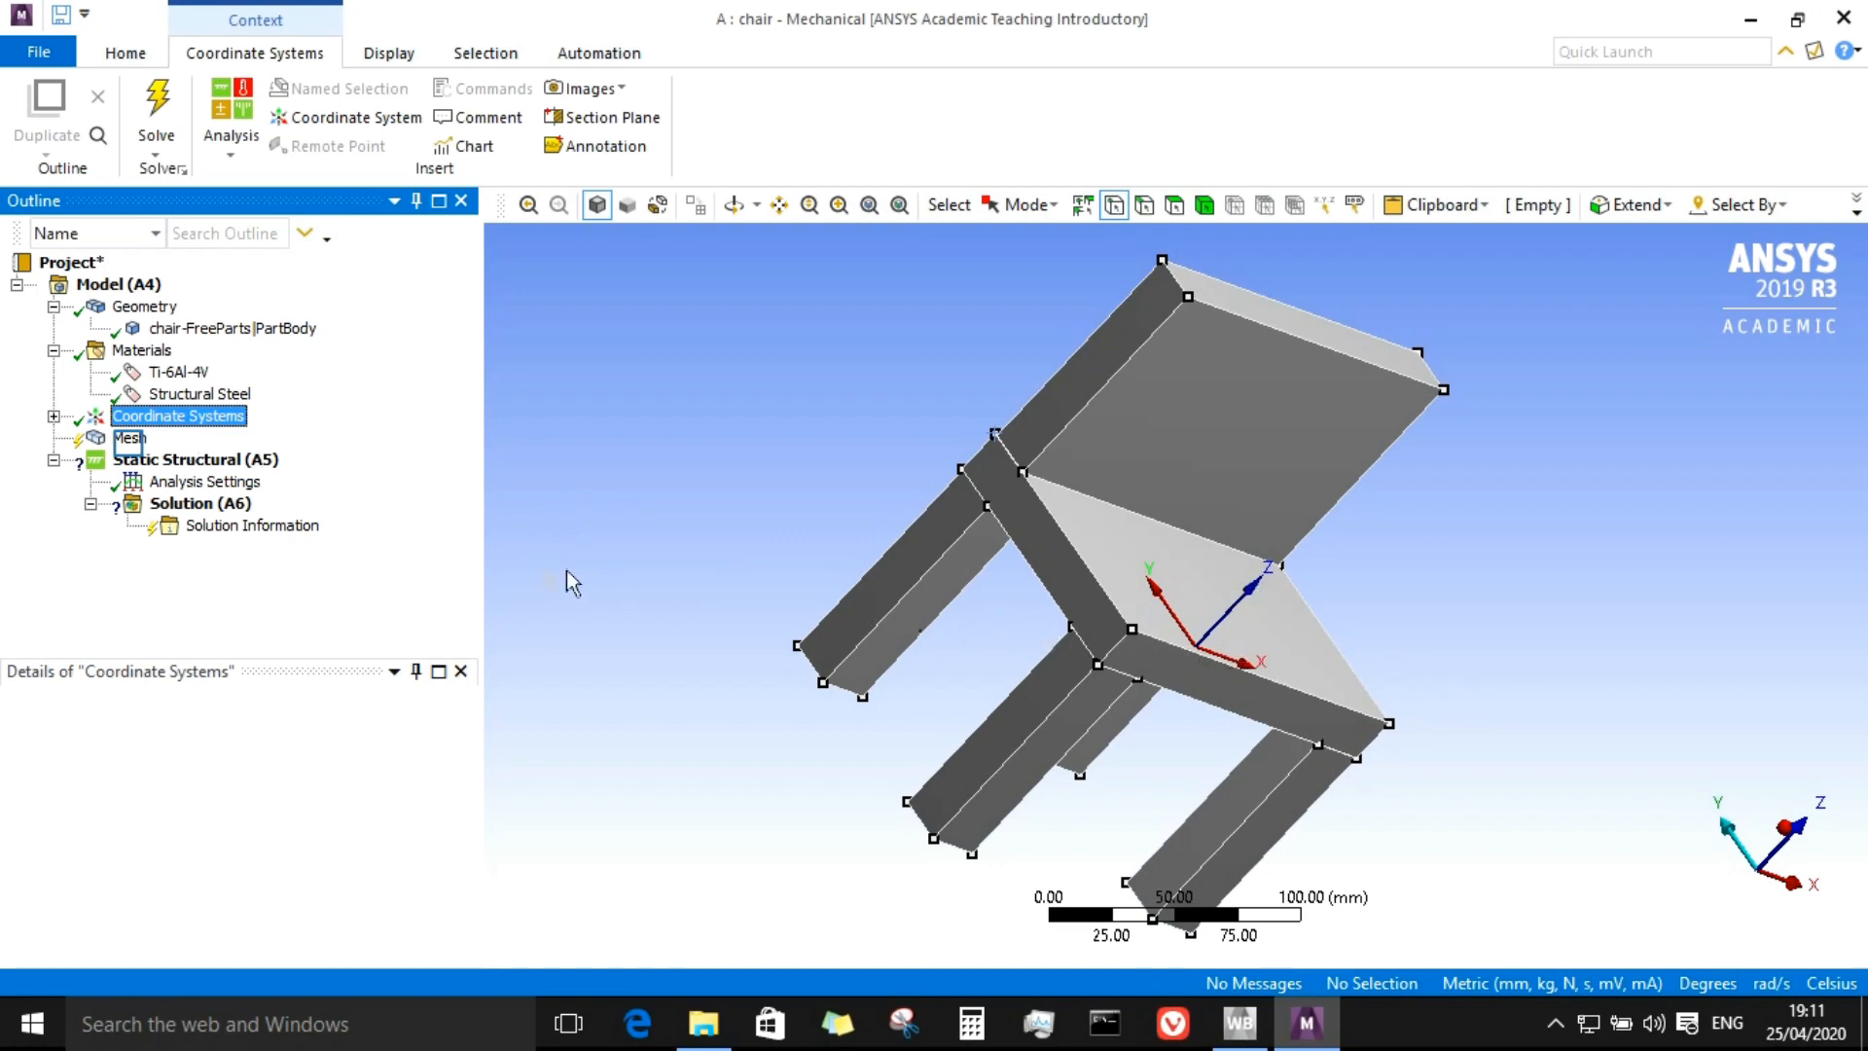
pyautogui.click(131, 439)
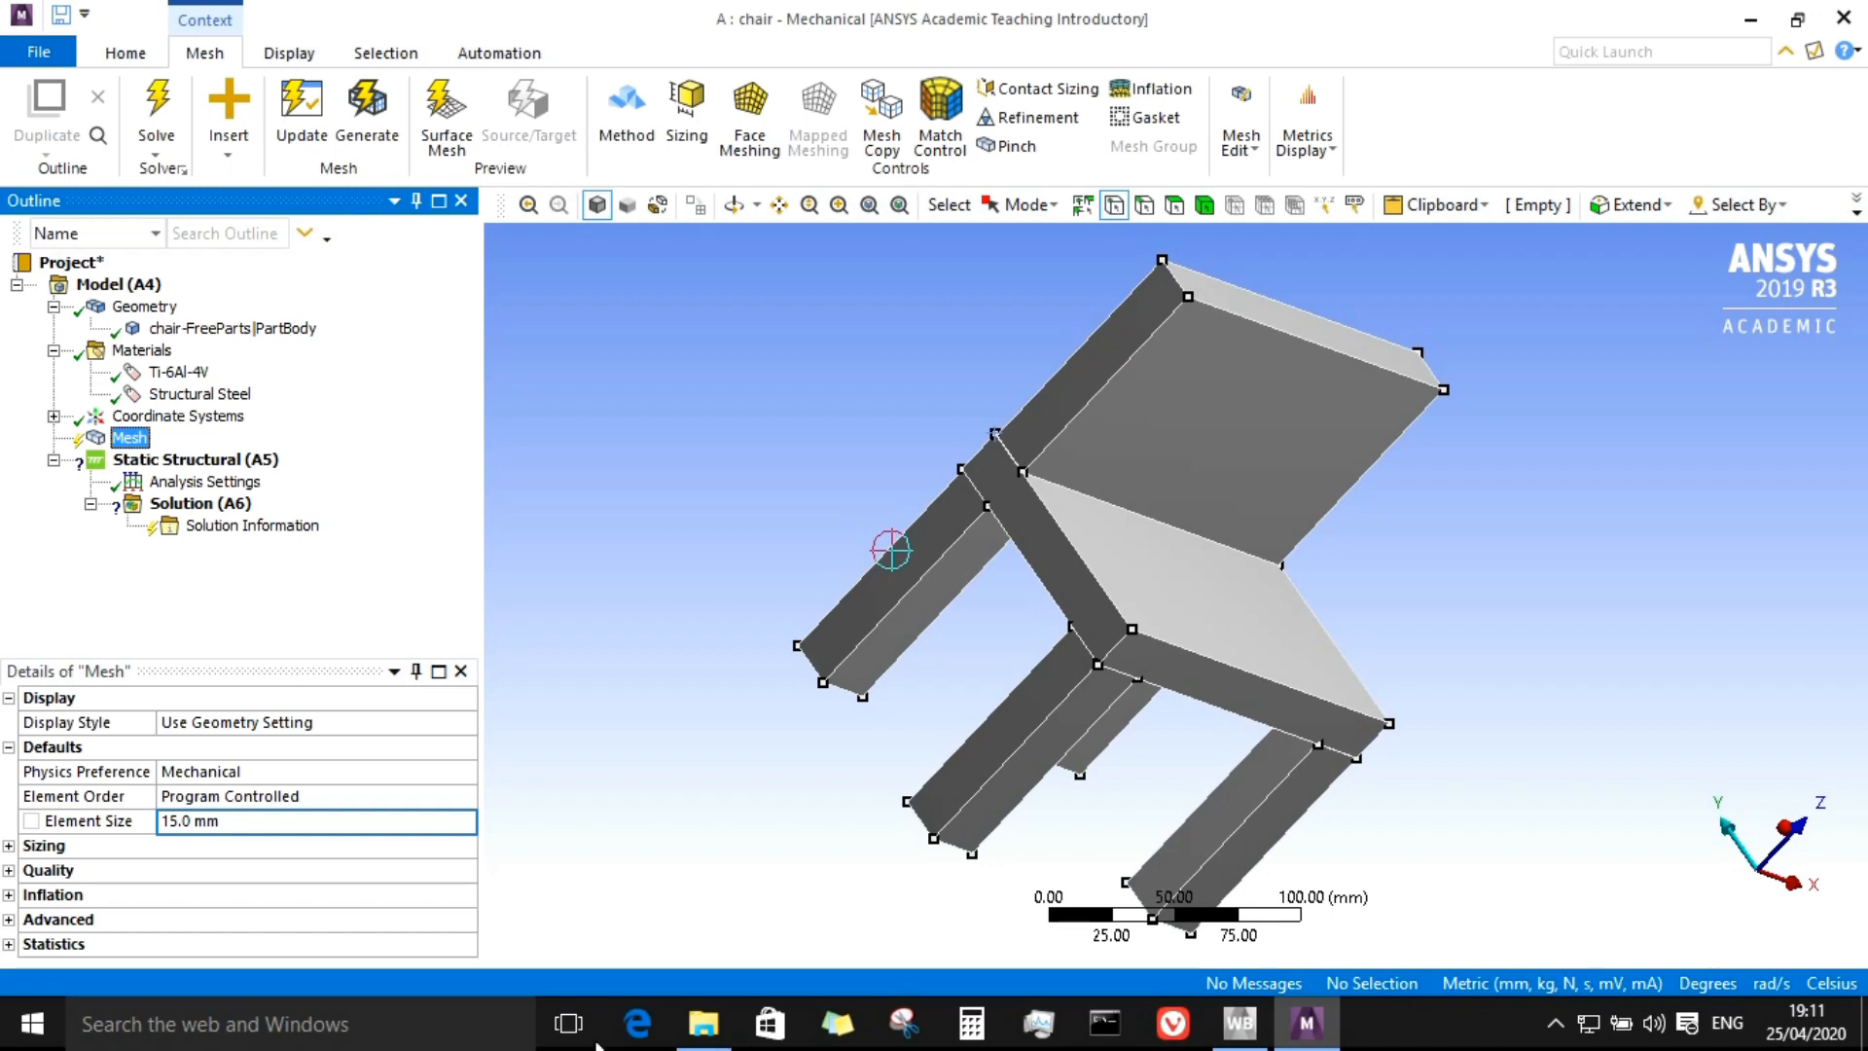
pyautogui.click(241, 819)
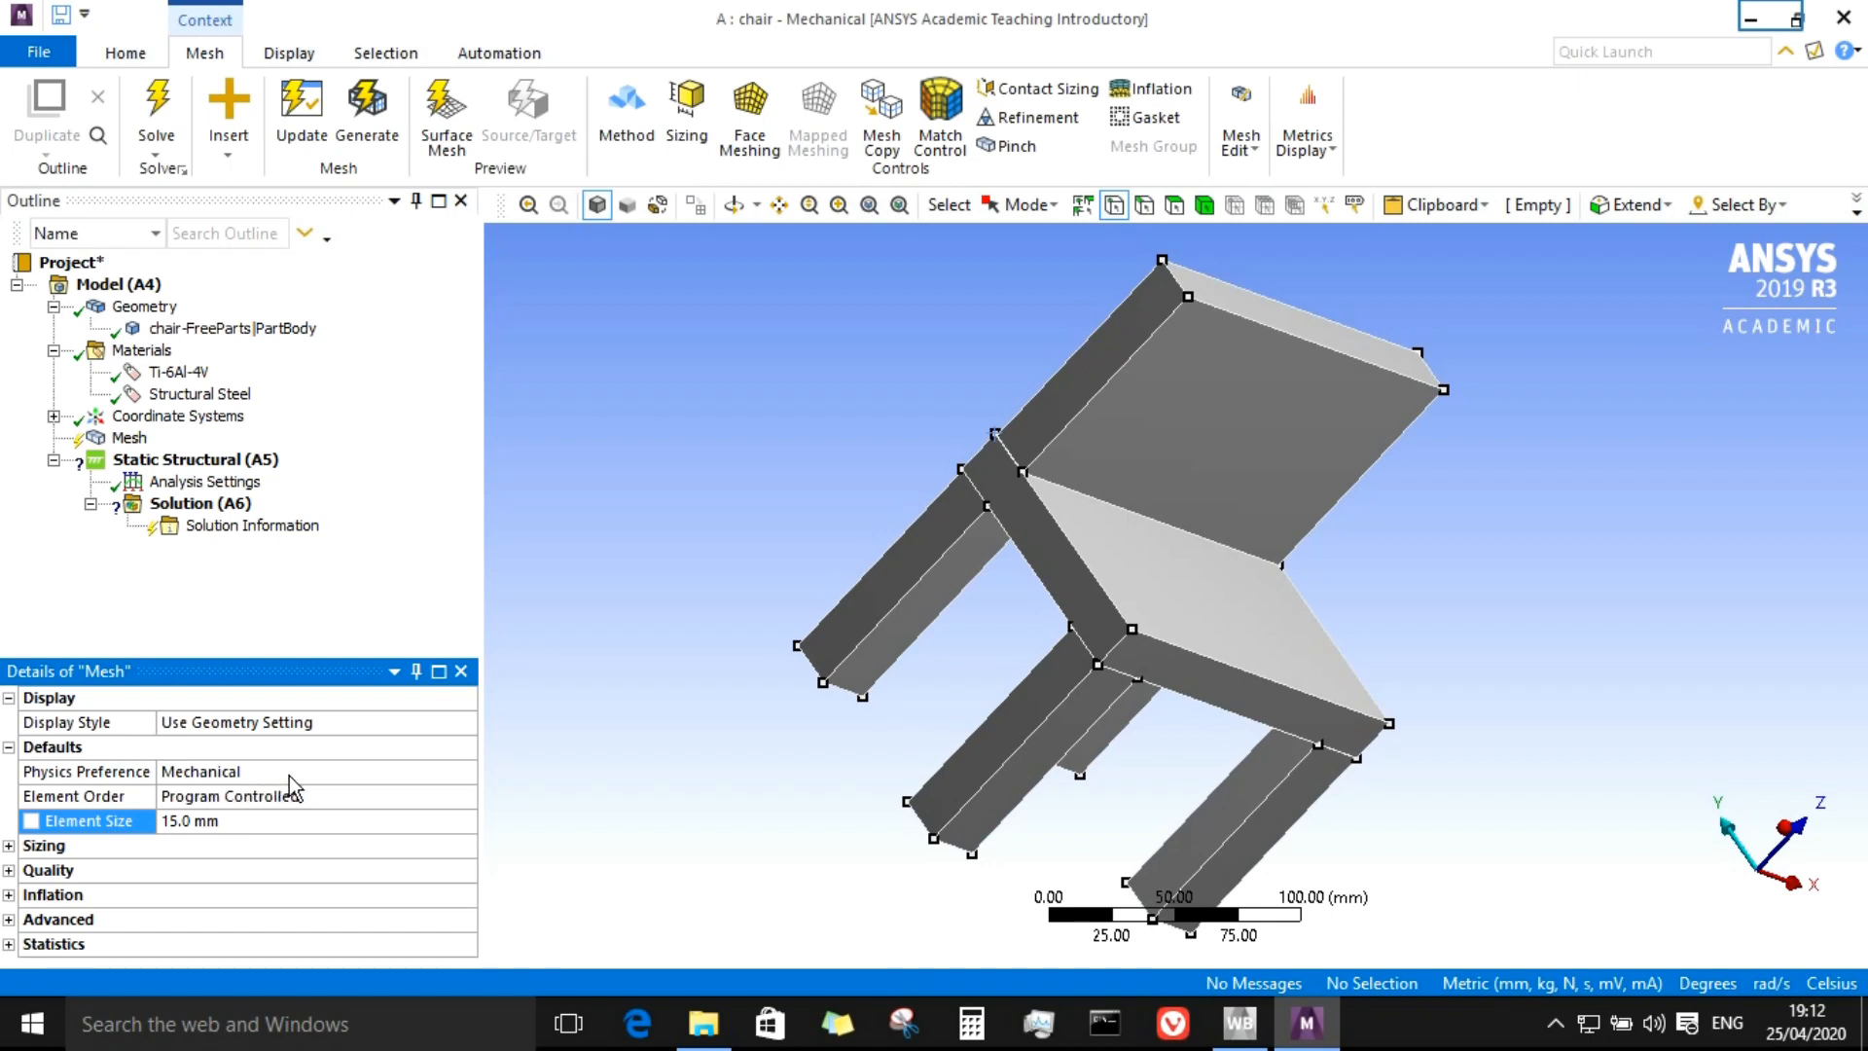
pyautogui.click(1766, 13)
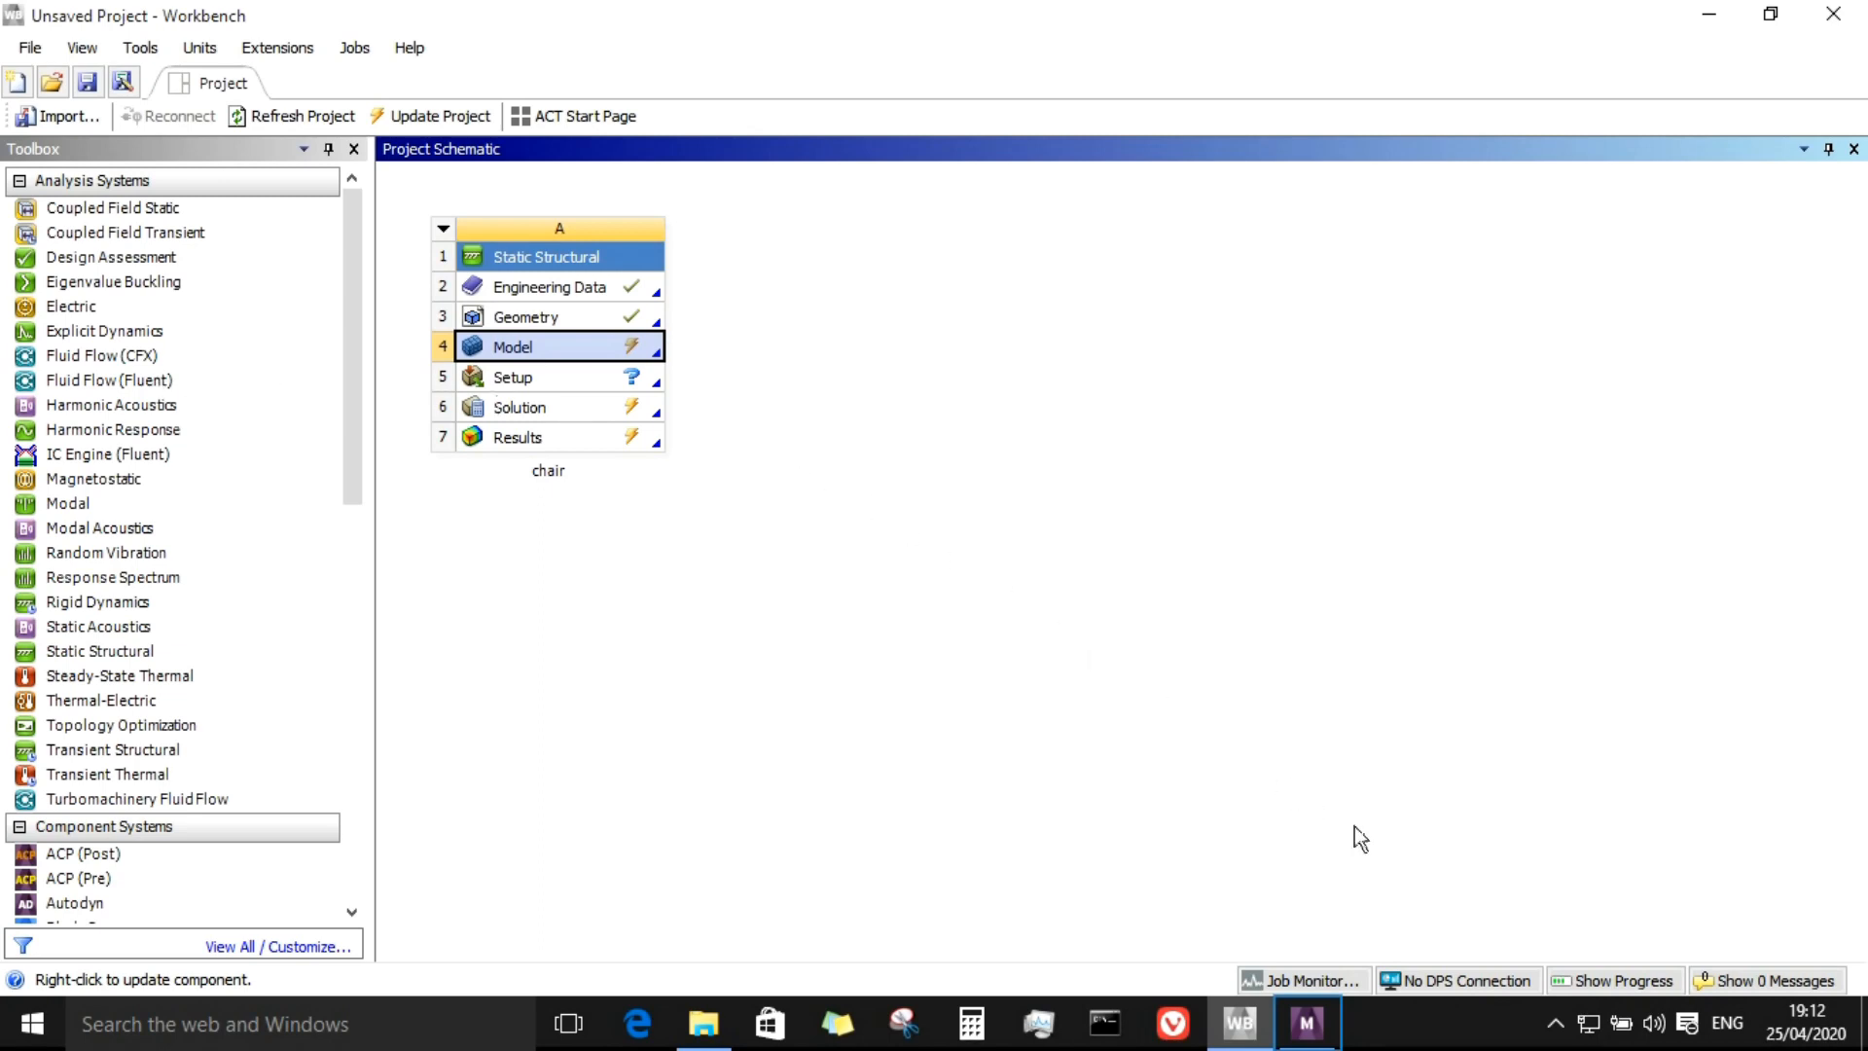
pyautogui.click(1306, 1022)
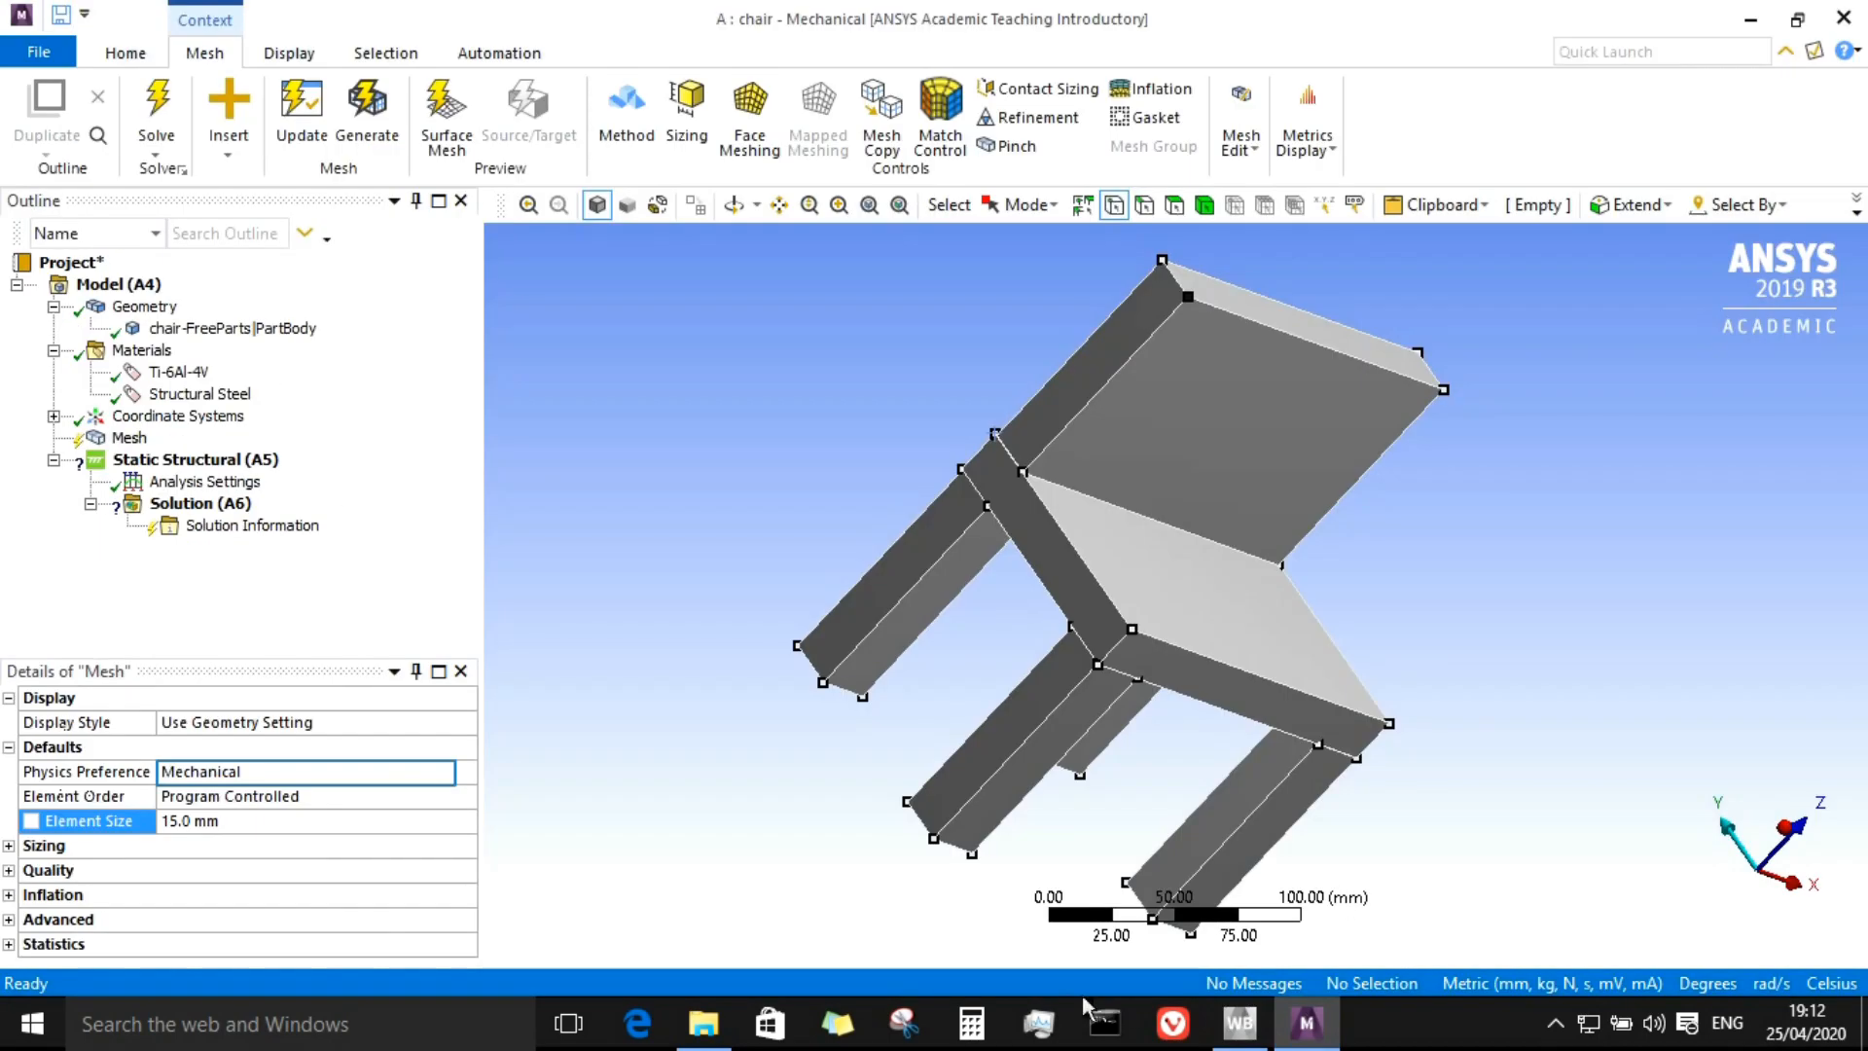
pyautogui.click(245, 774)
pyautogui.click(455, 773)
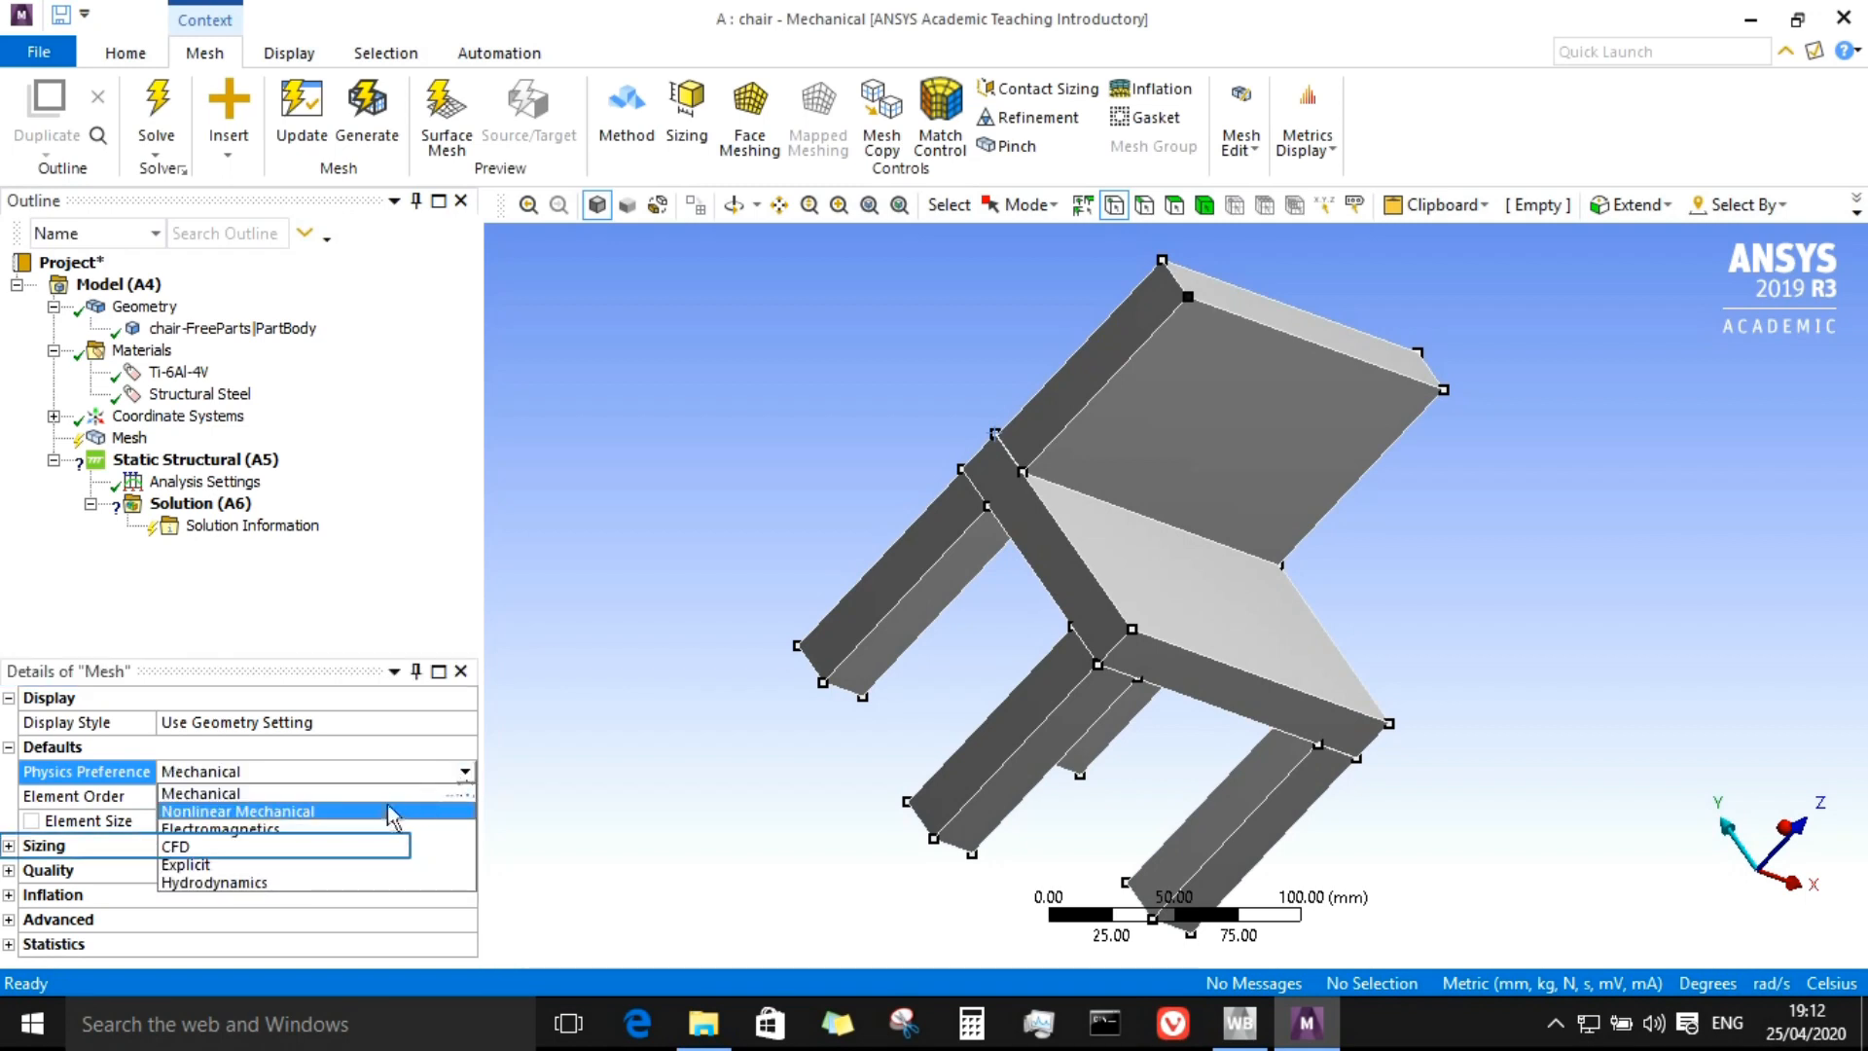
pyautogui.click(331, 846)
pyautogui.click(380, 797)
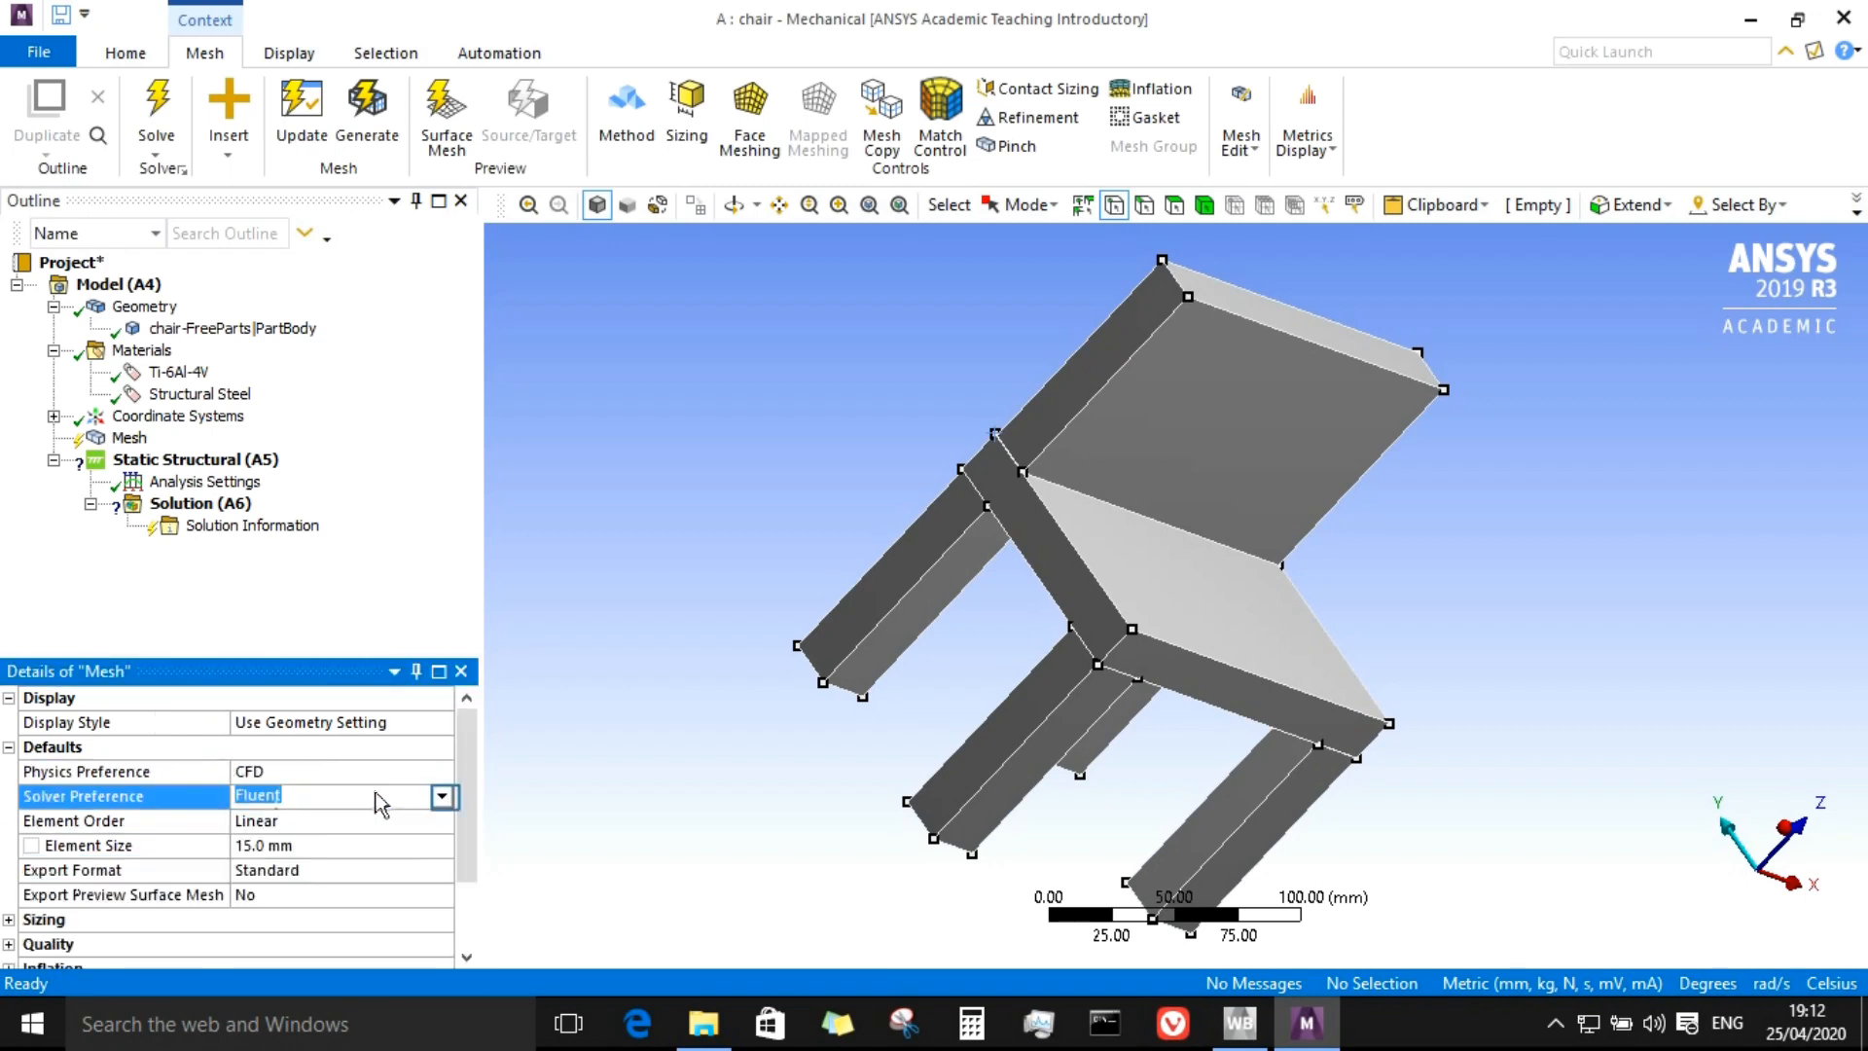
pyautogui.click(441, 795)
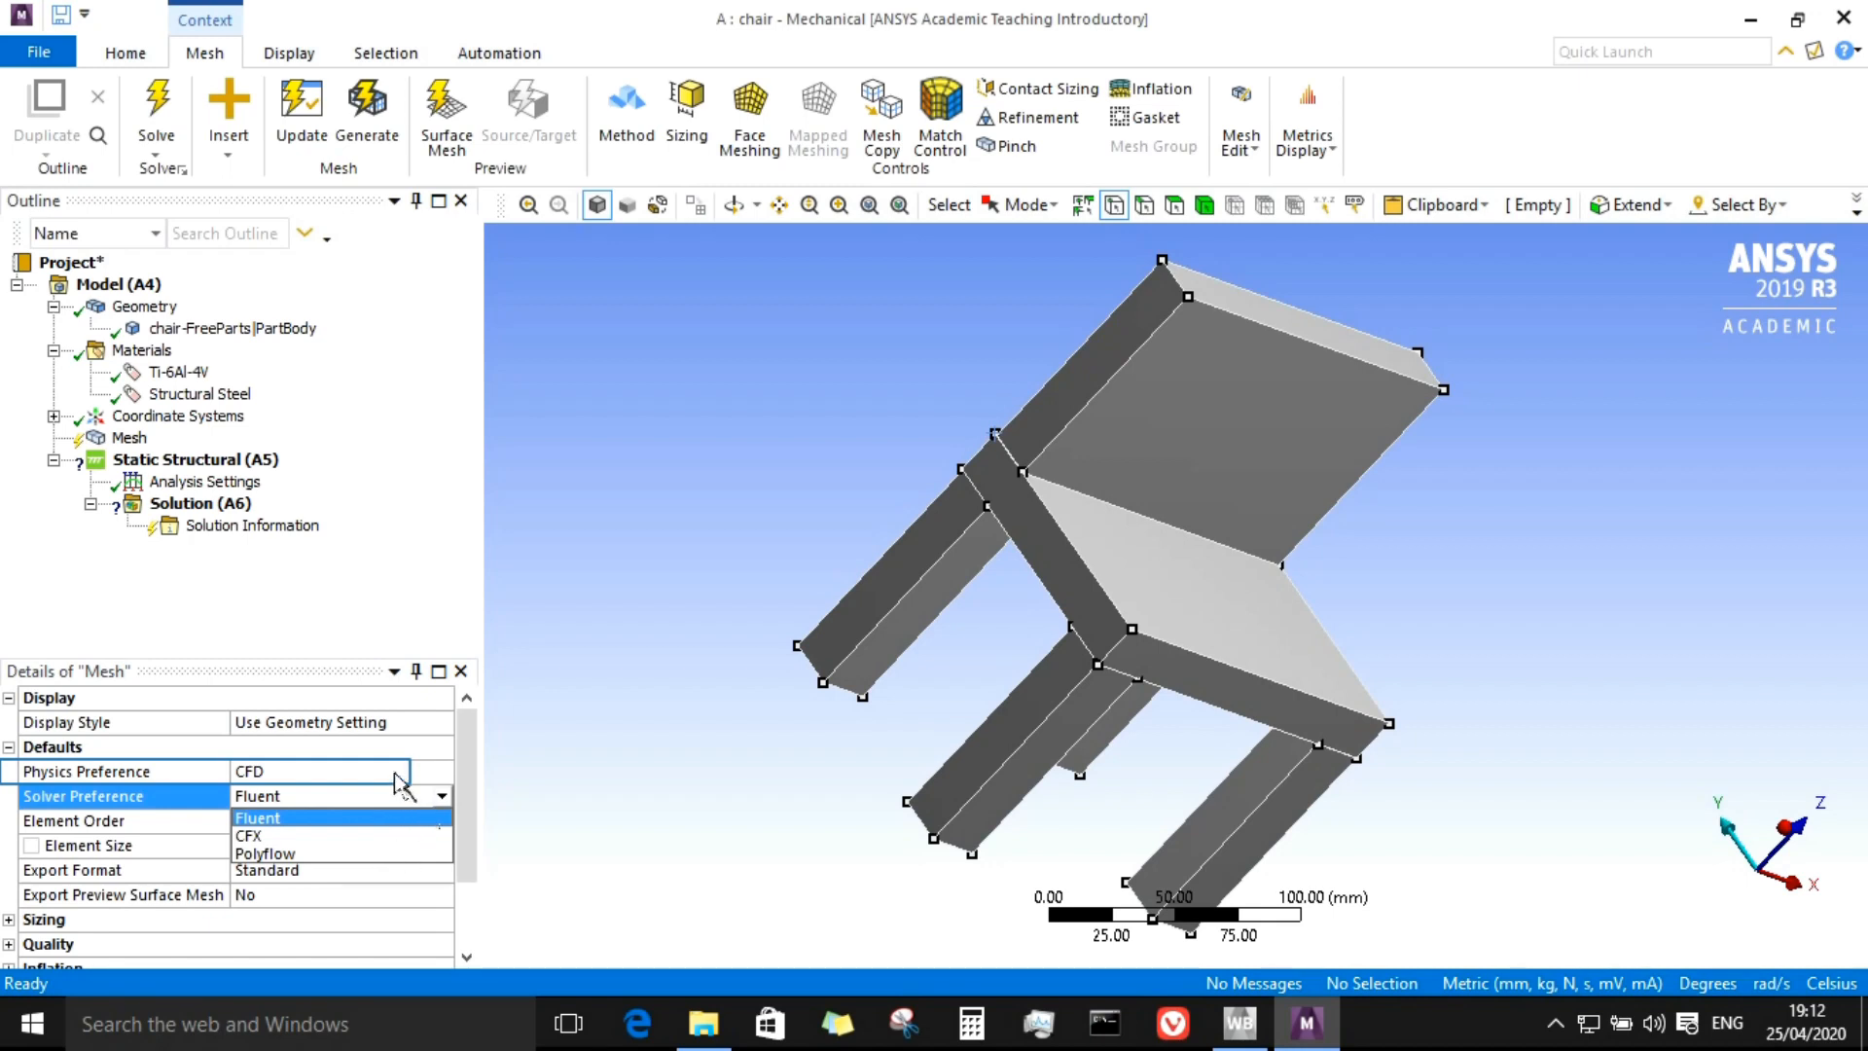
pyautogui.click(399, 780)
pyautogui.click(405, 778)
pyautogui.click(443, 772)
pyautogui.click(408, 793)
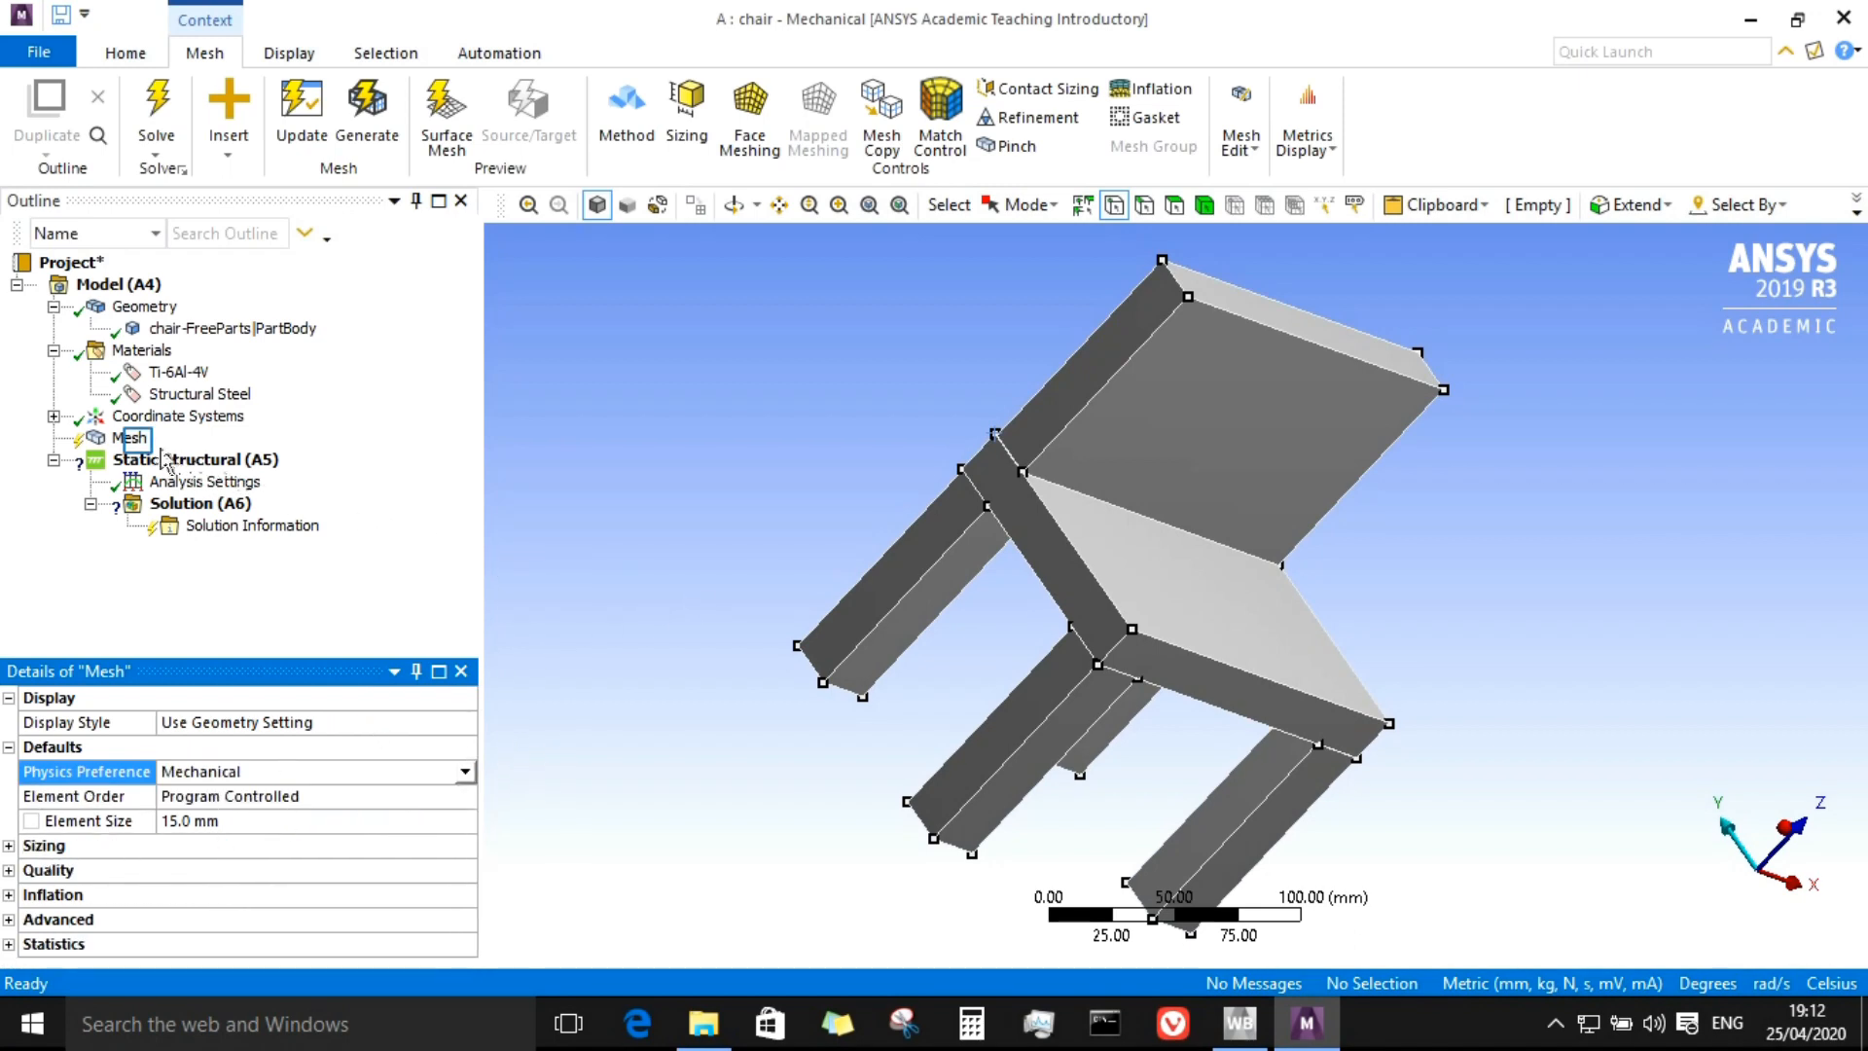
# Step: Generate the mesh for the chair
pyautogui.click(136, 439)
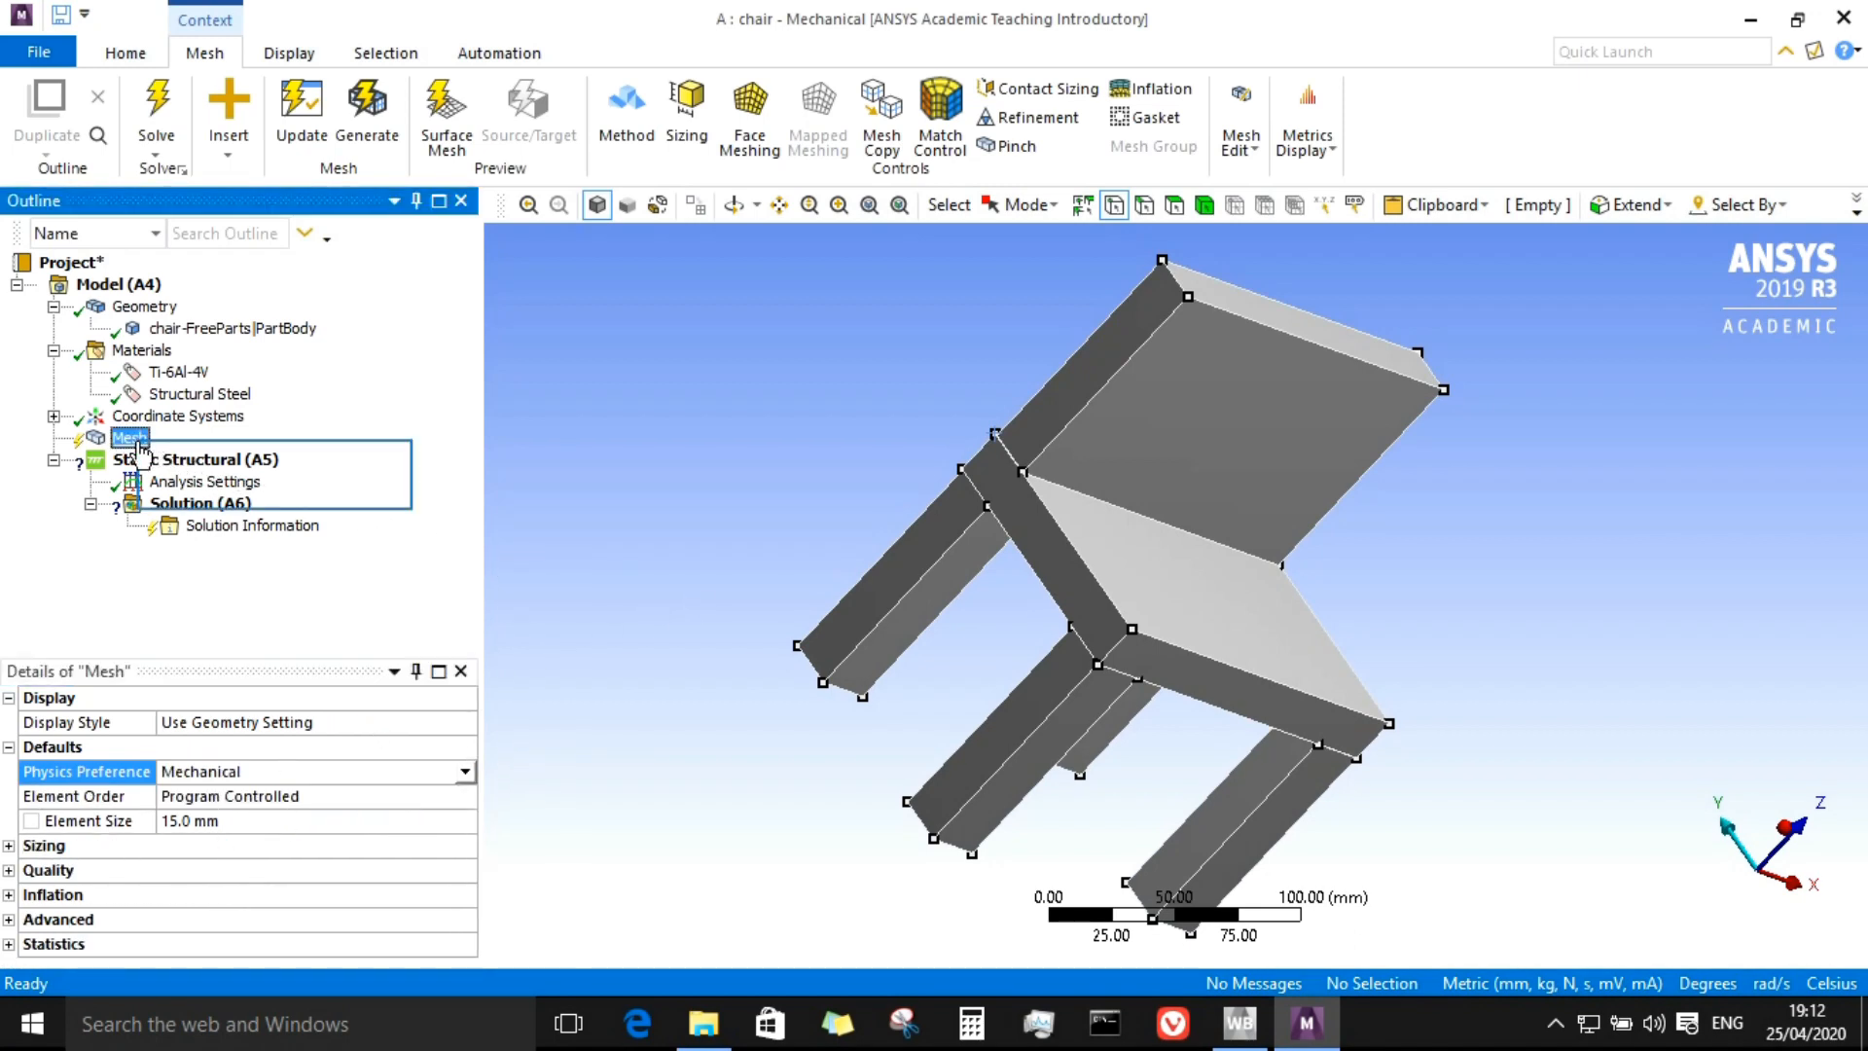
pyautogui.rightClick(141, 452)
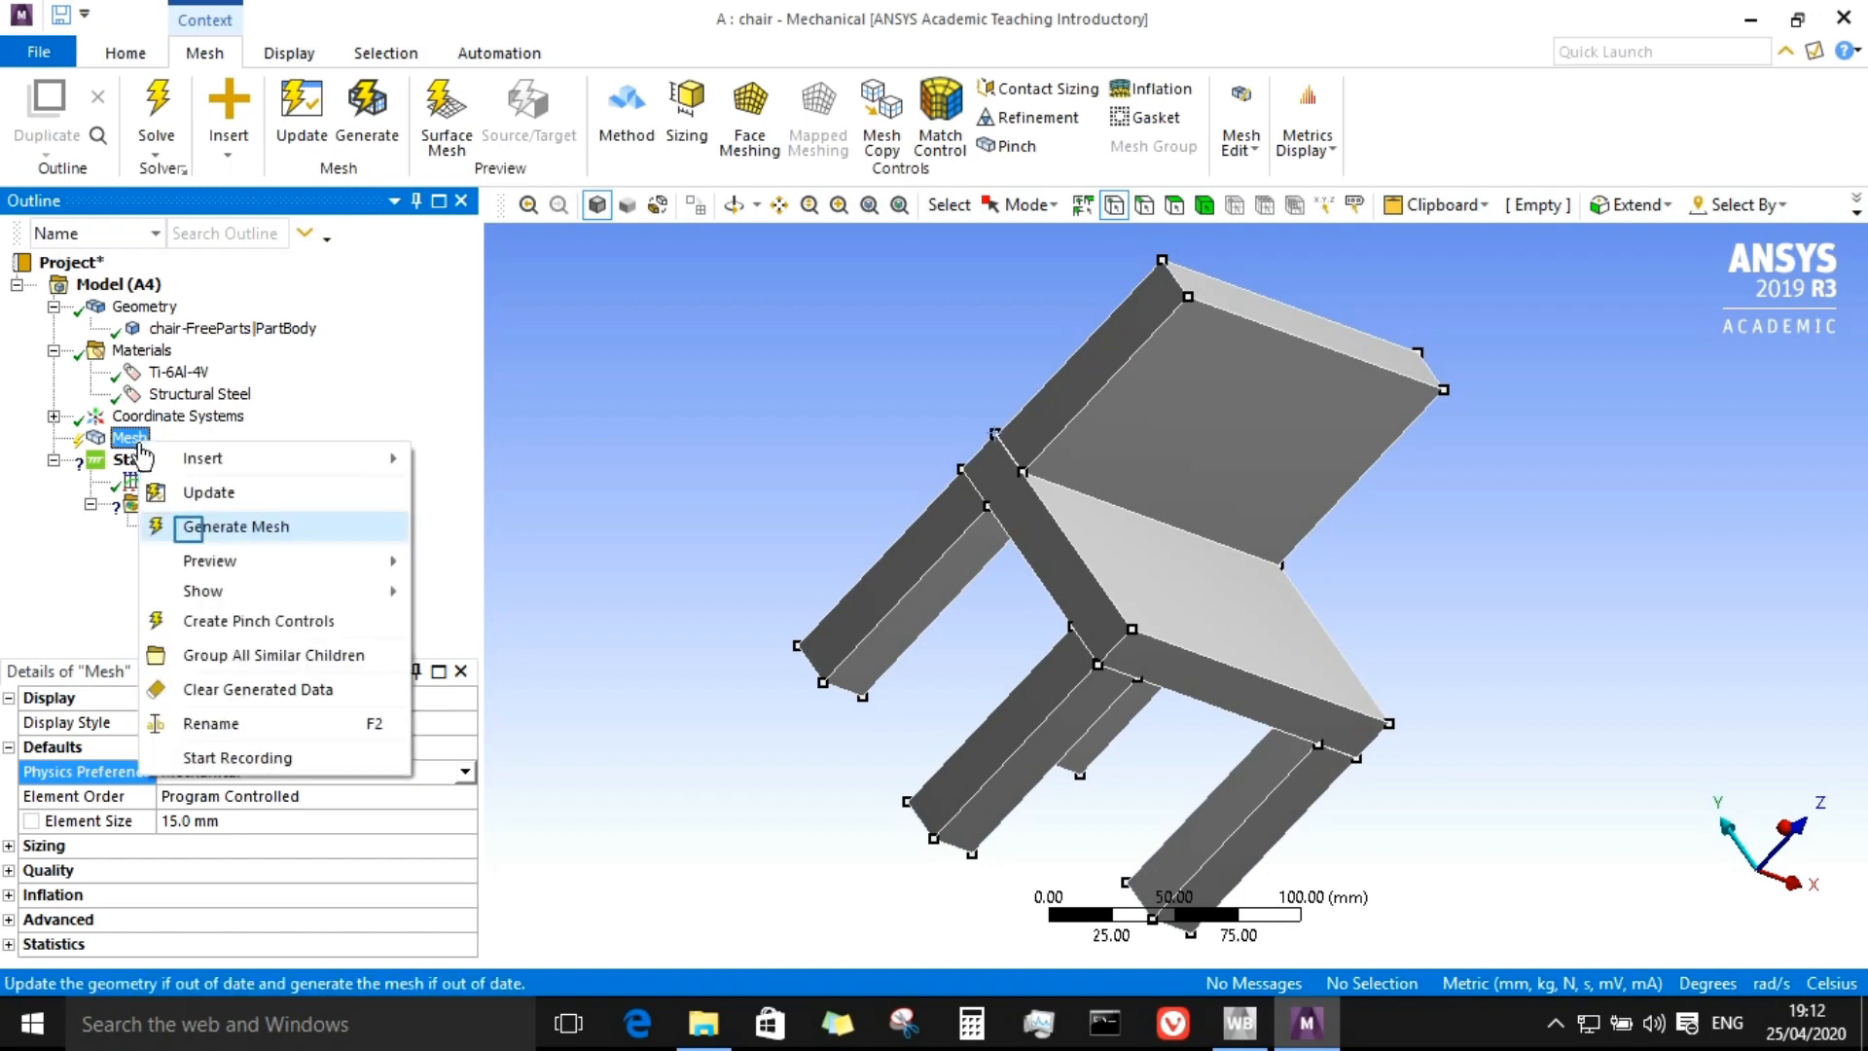
pyautogui.click(187, 527)
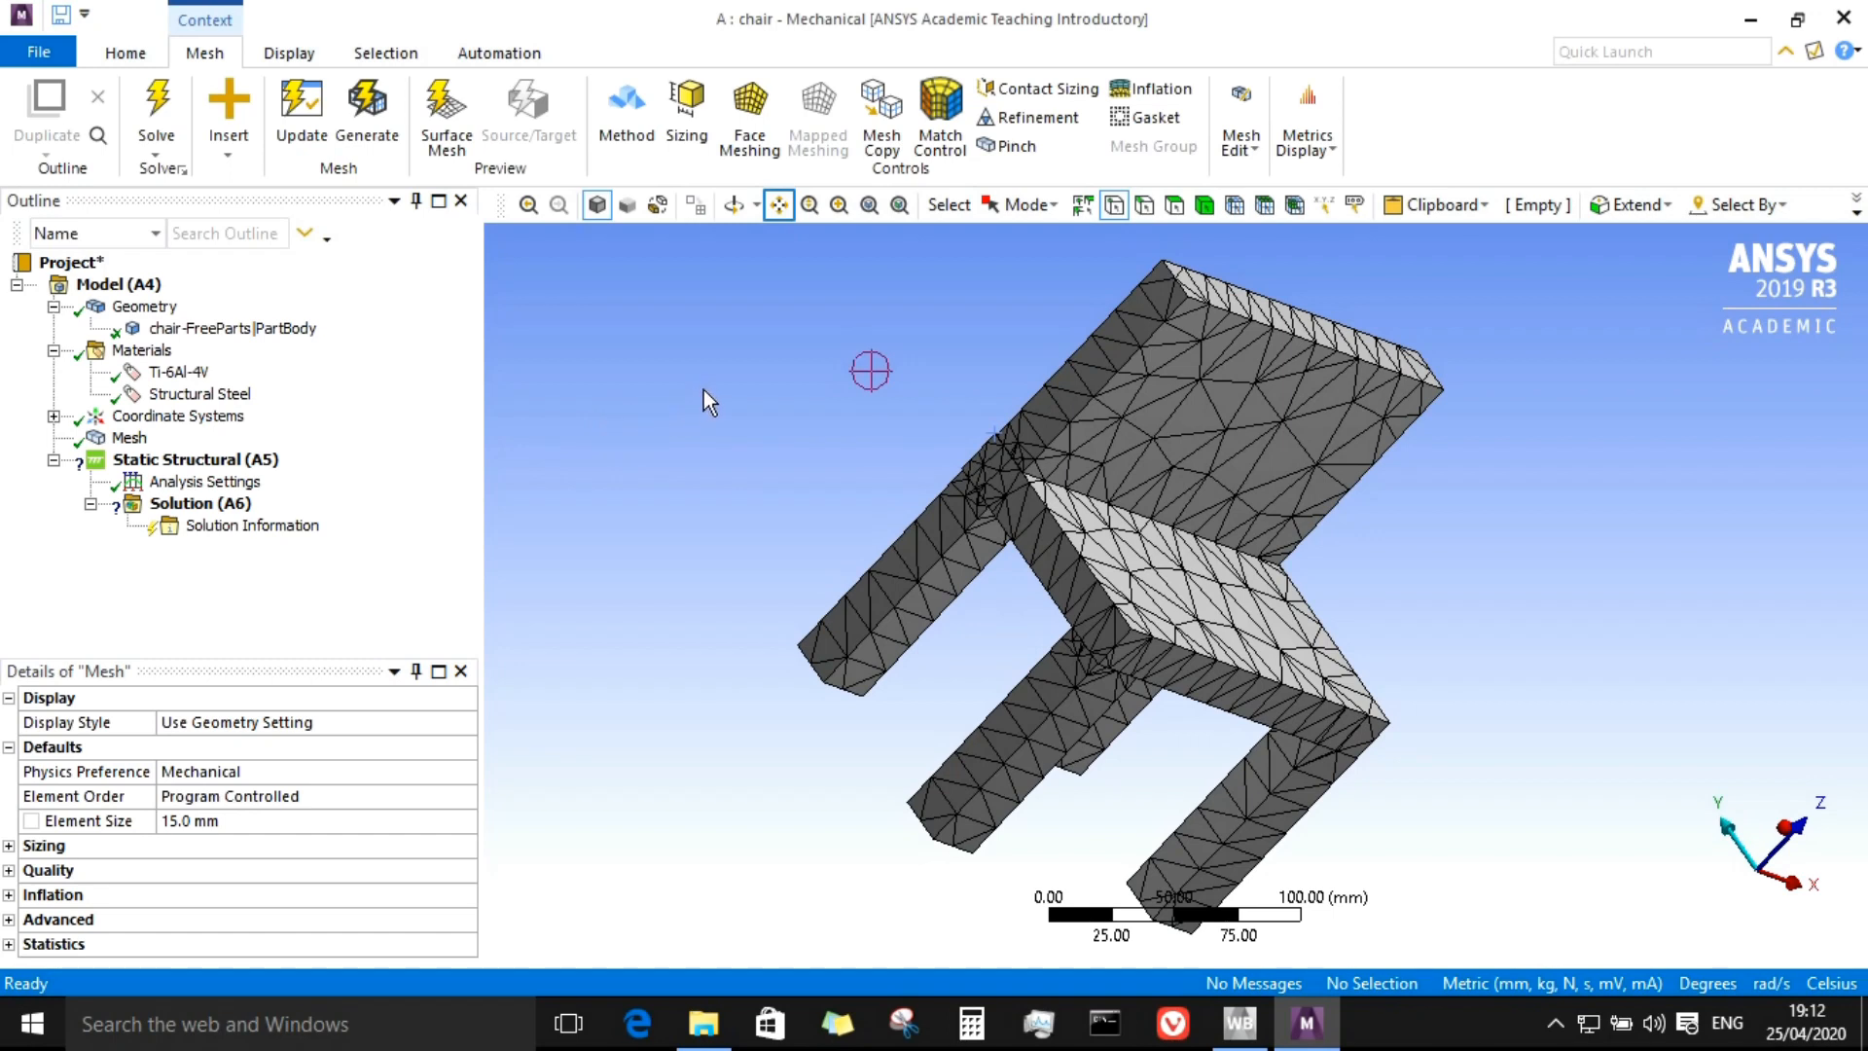
# Step: Set the mesh quality smoothing to High
pyautogui.click(733, 206)
pyautogui.moveTo(1089, 401); pyautogui.dragTo(1117, 400)
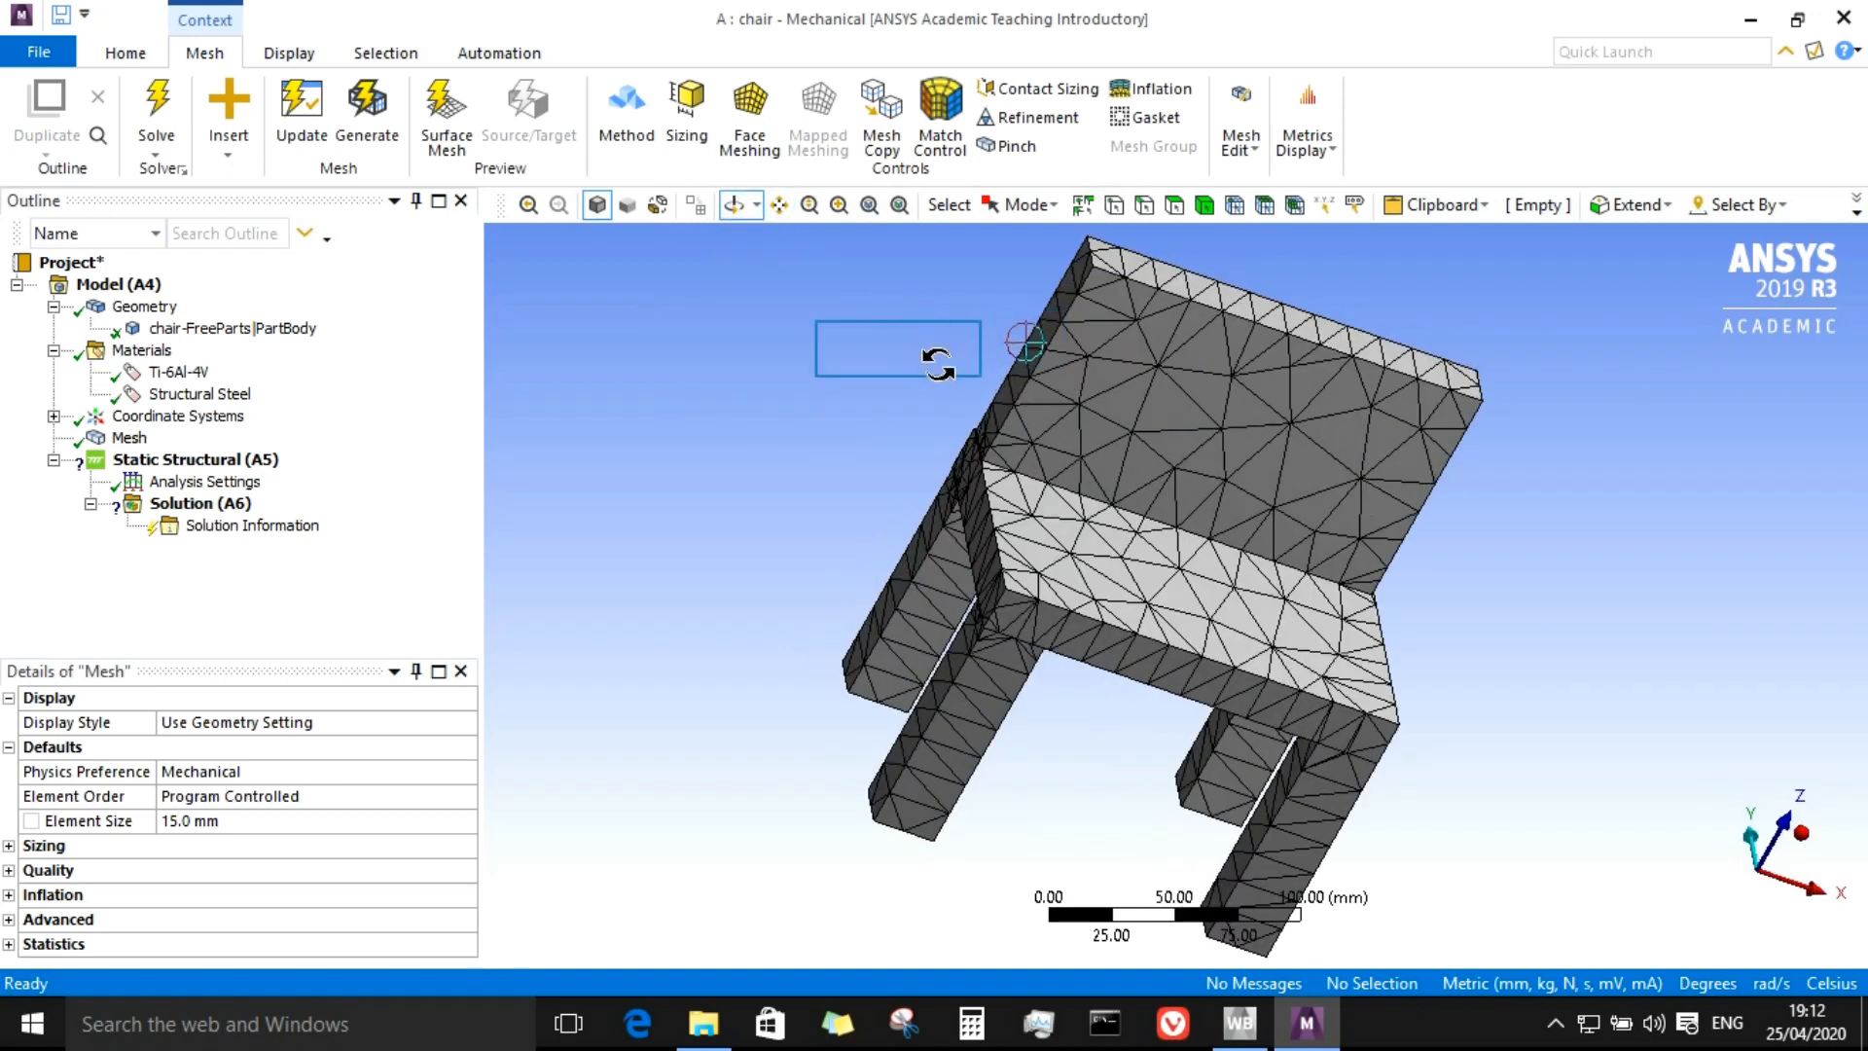
pyautogui.scroll(5, 1271, 474)
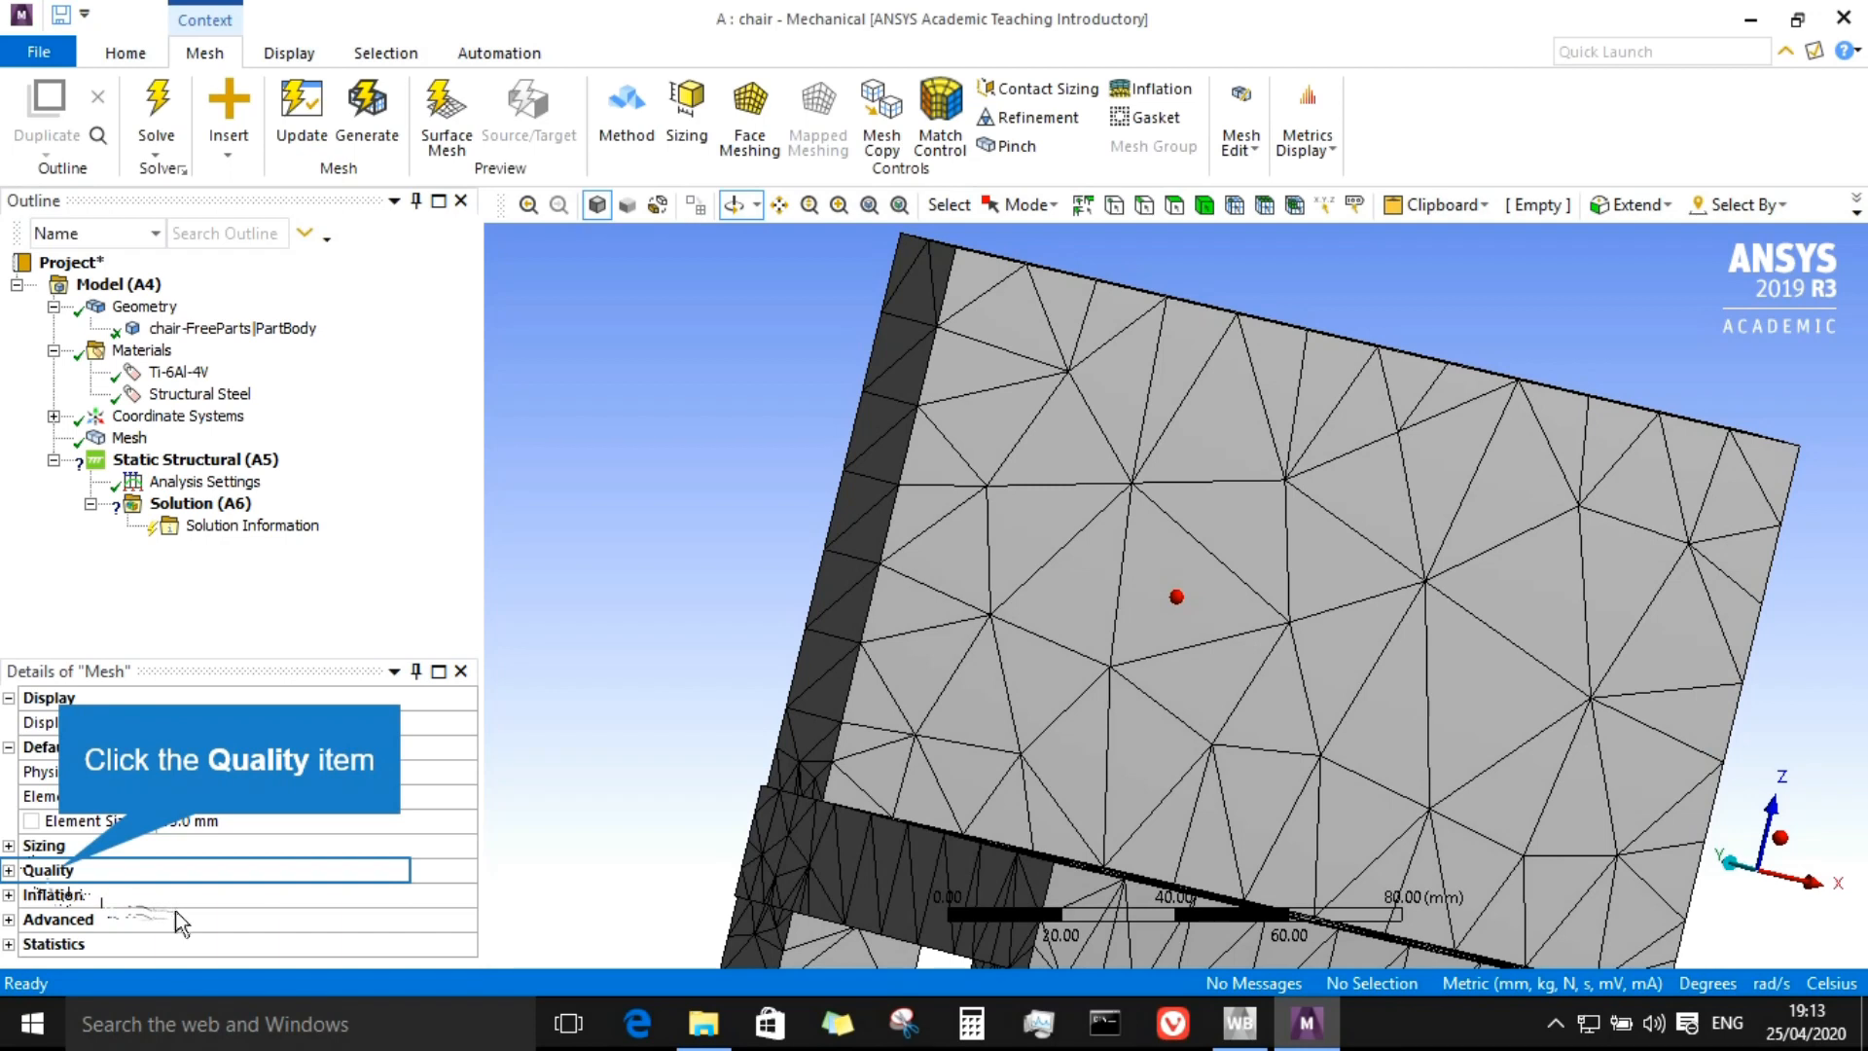
pyautogui.click(9, 871)
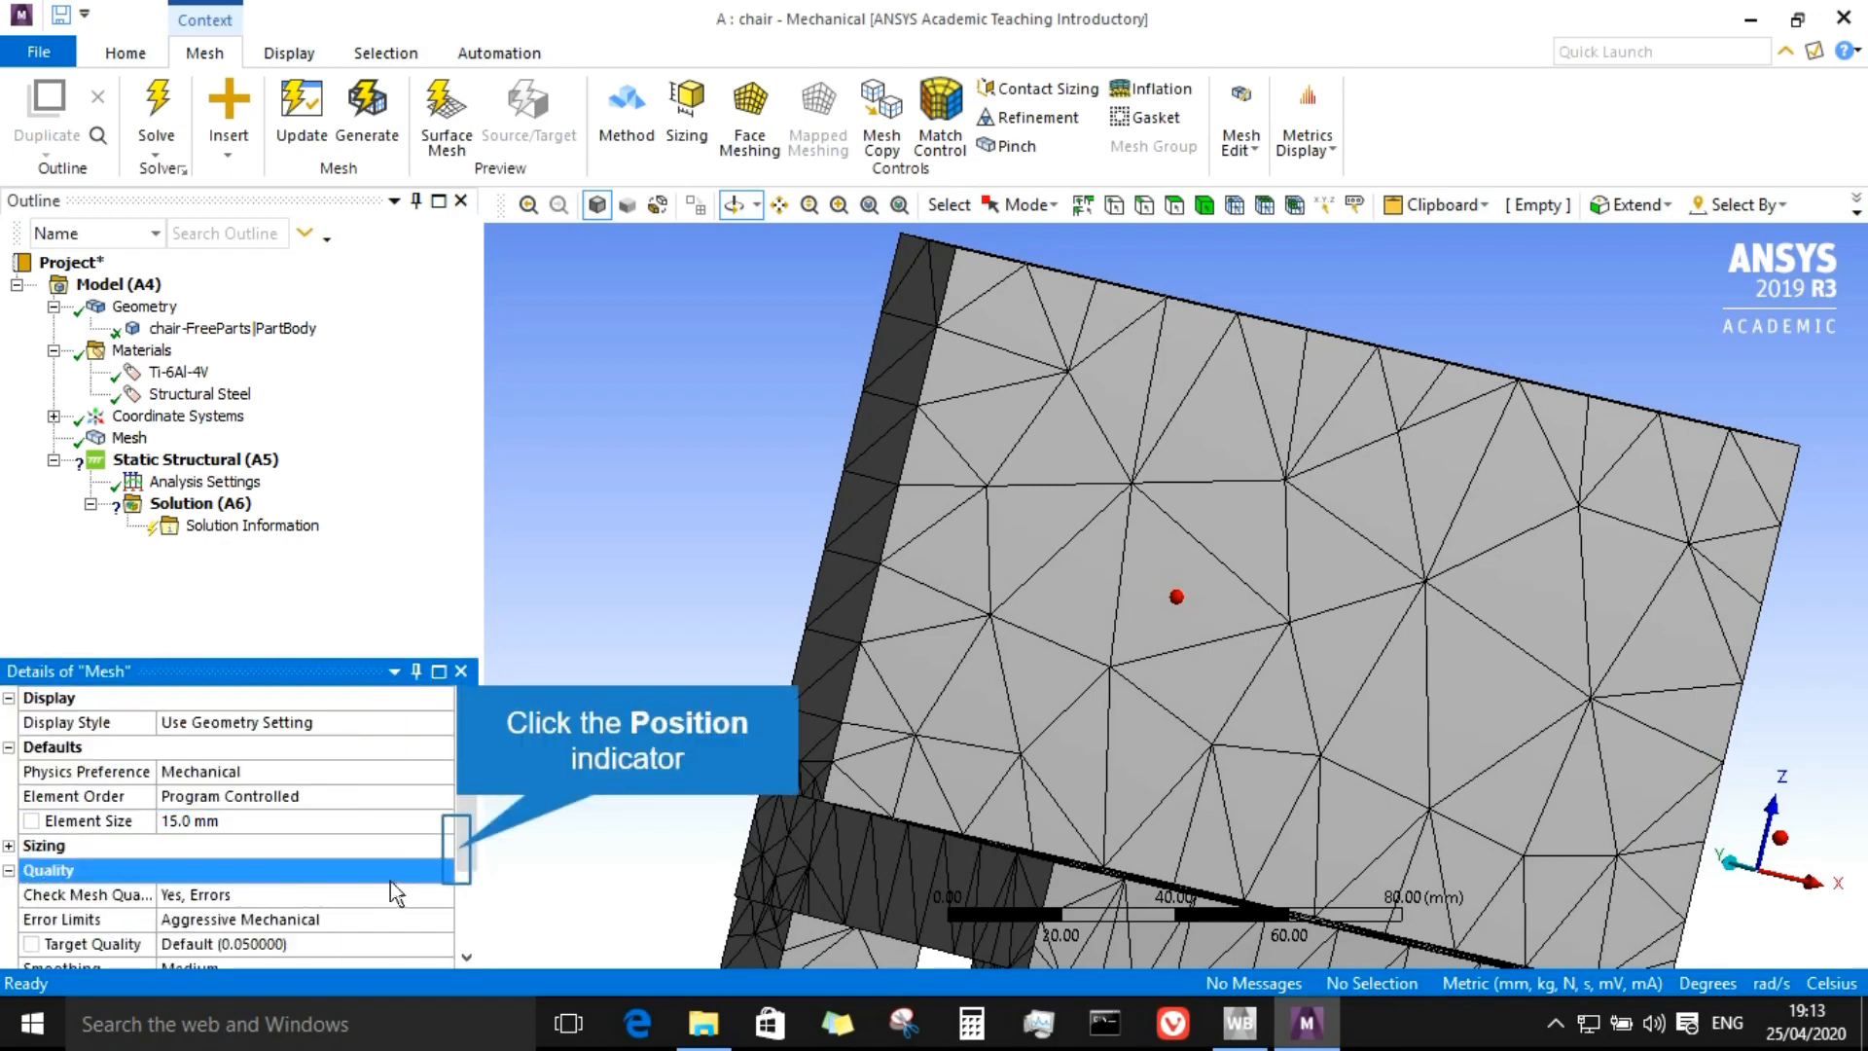
pyautogui.click(457, 850)
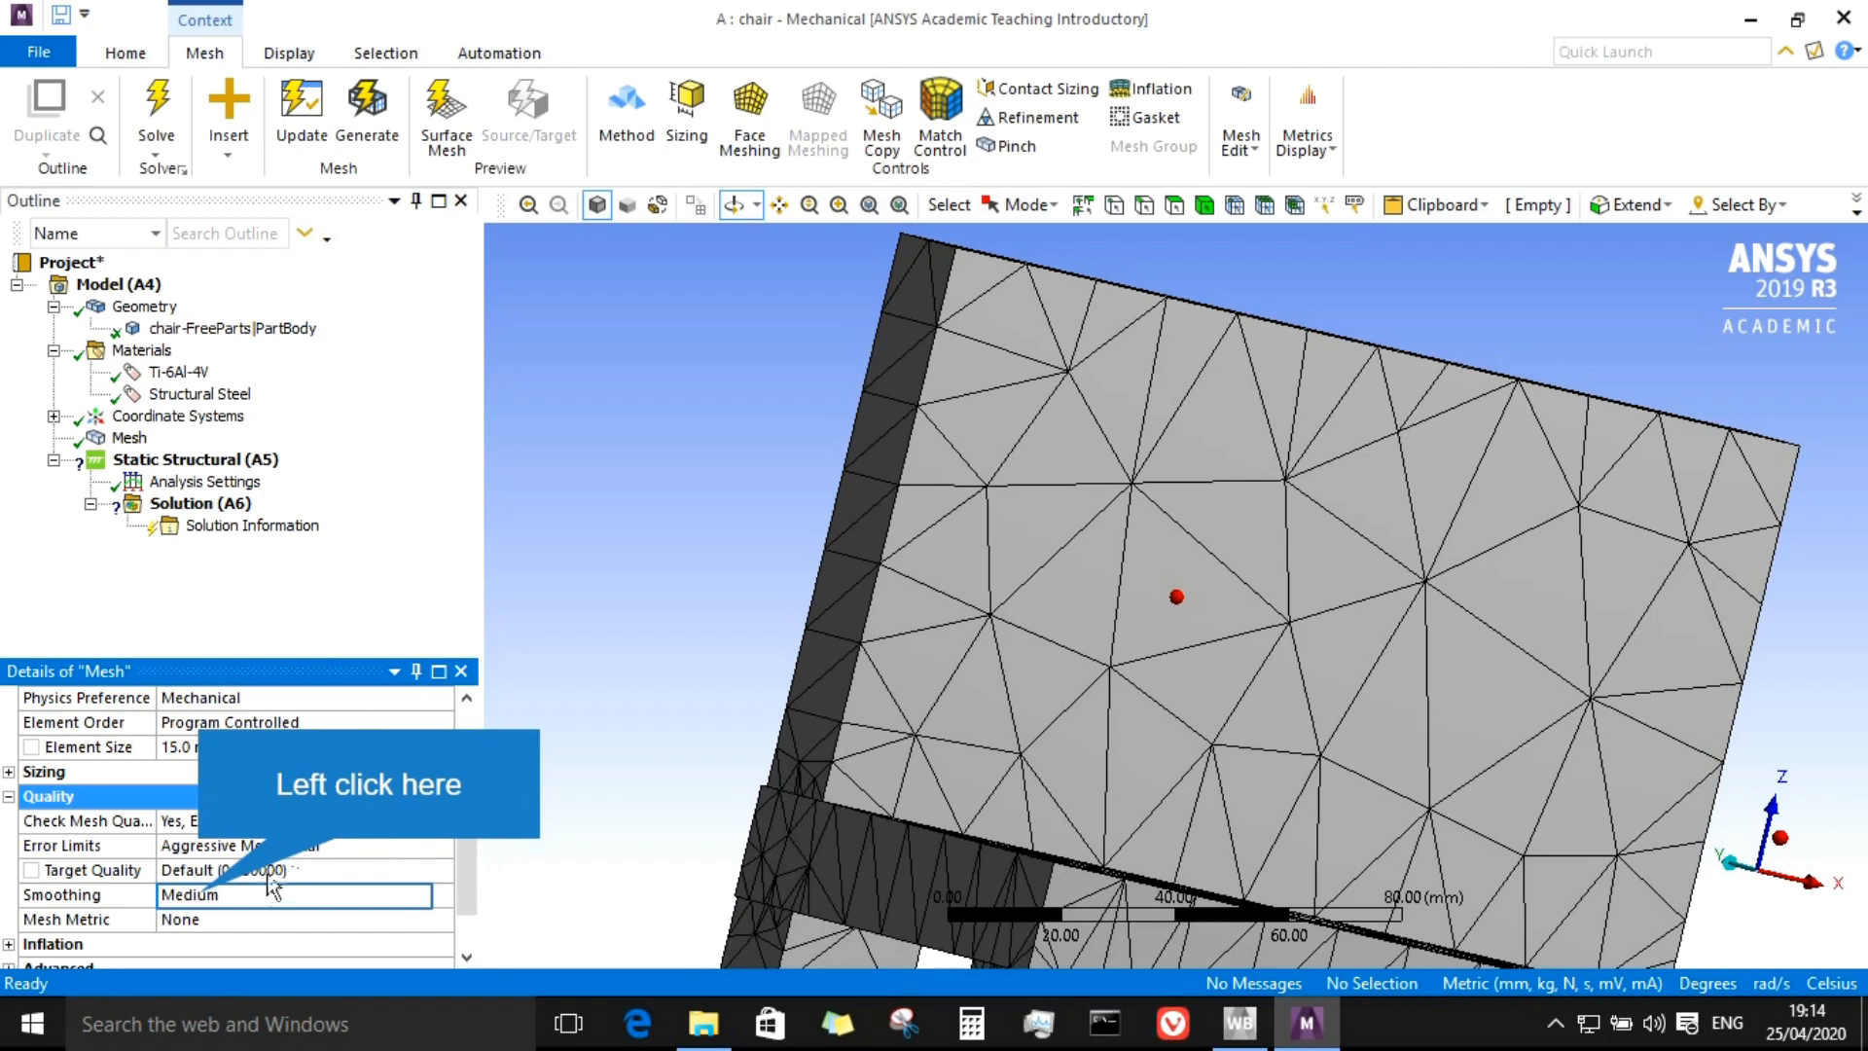
pyautogui.click(207, 894)
pyautogui.click(444, 895)
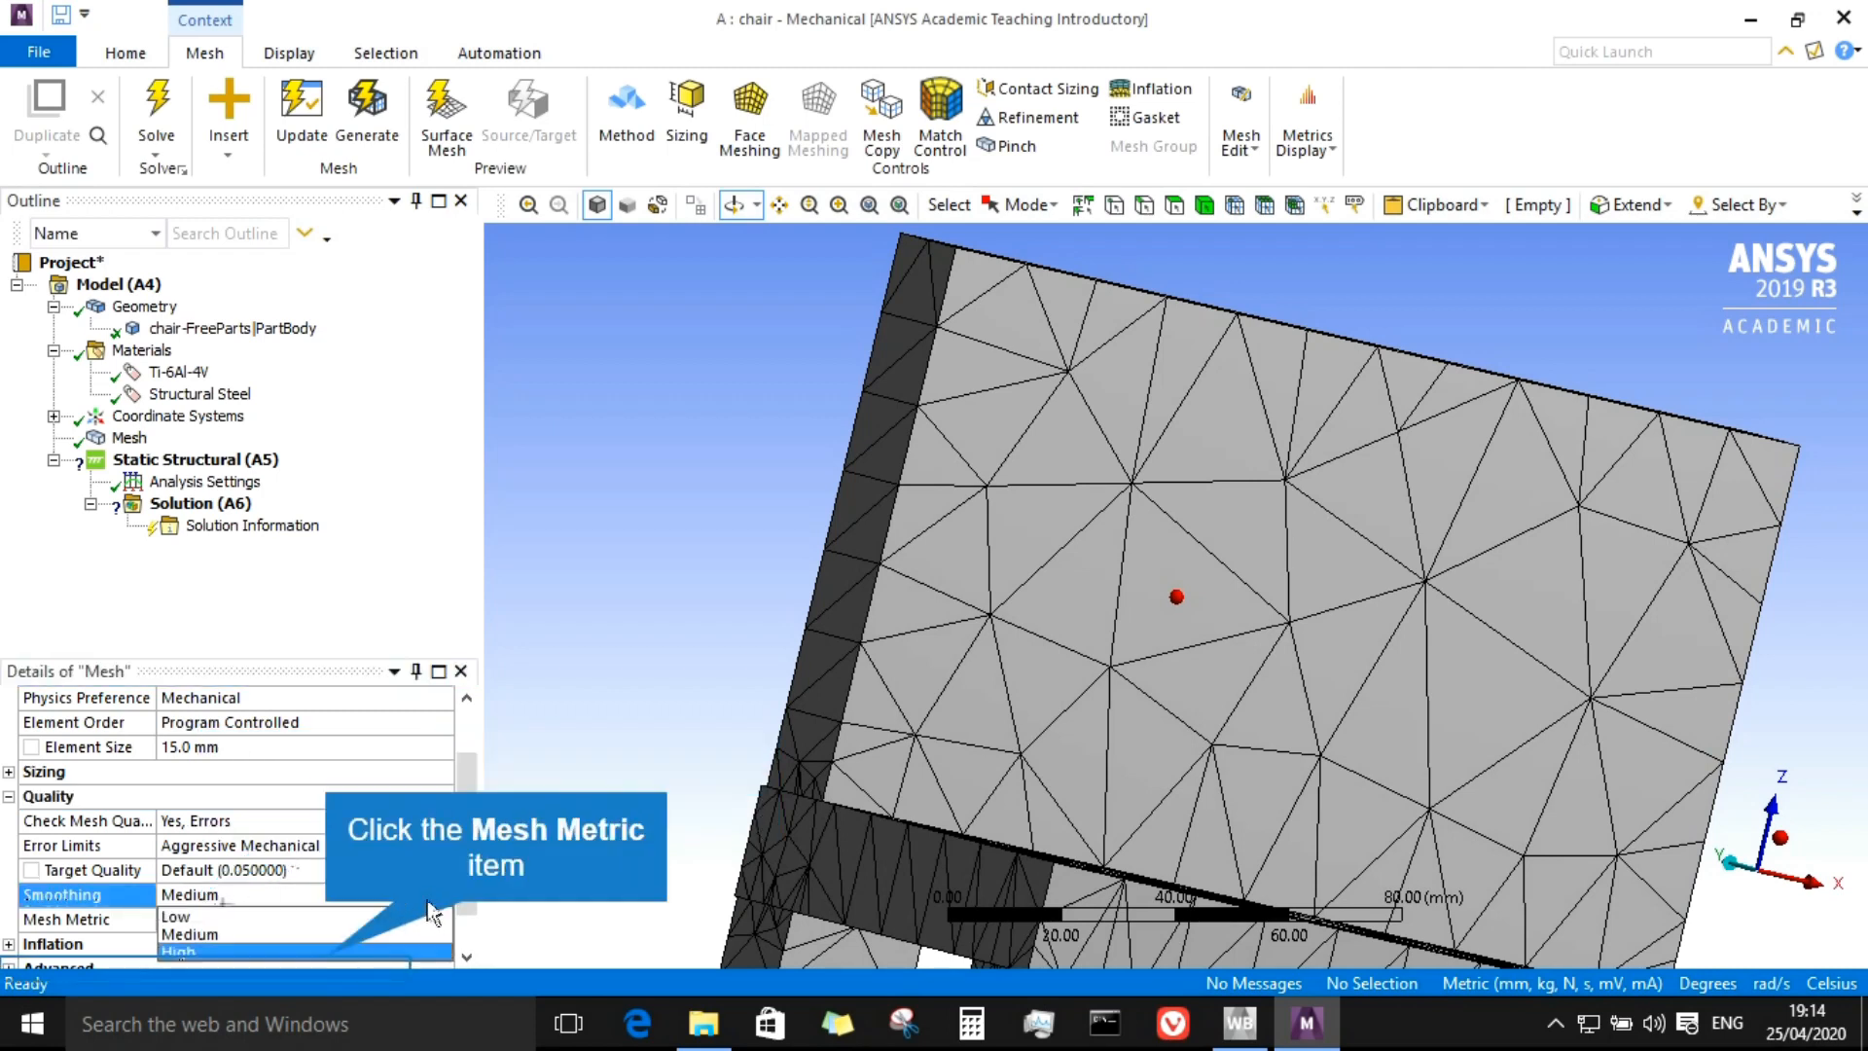
pyautogui.click(349, 944)
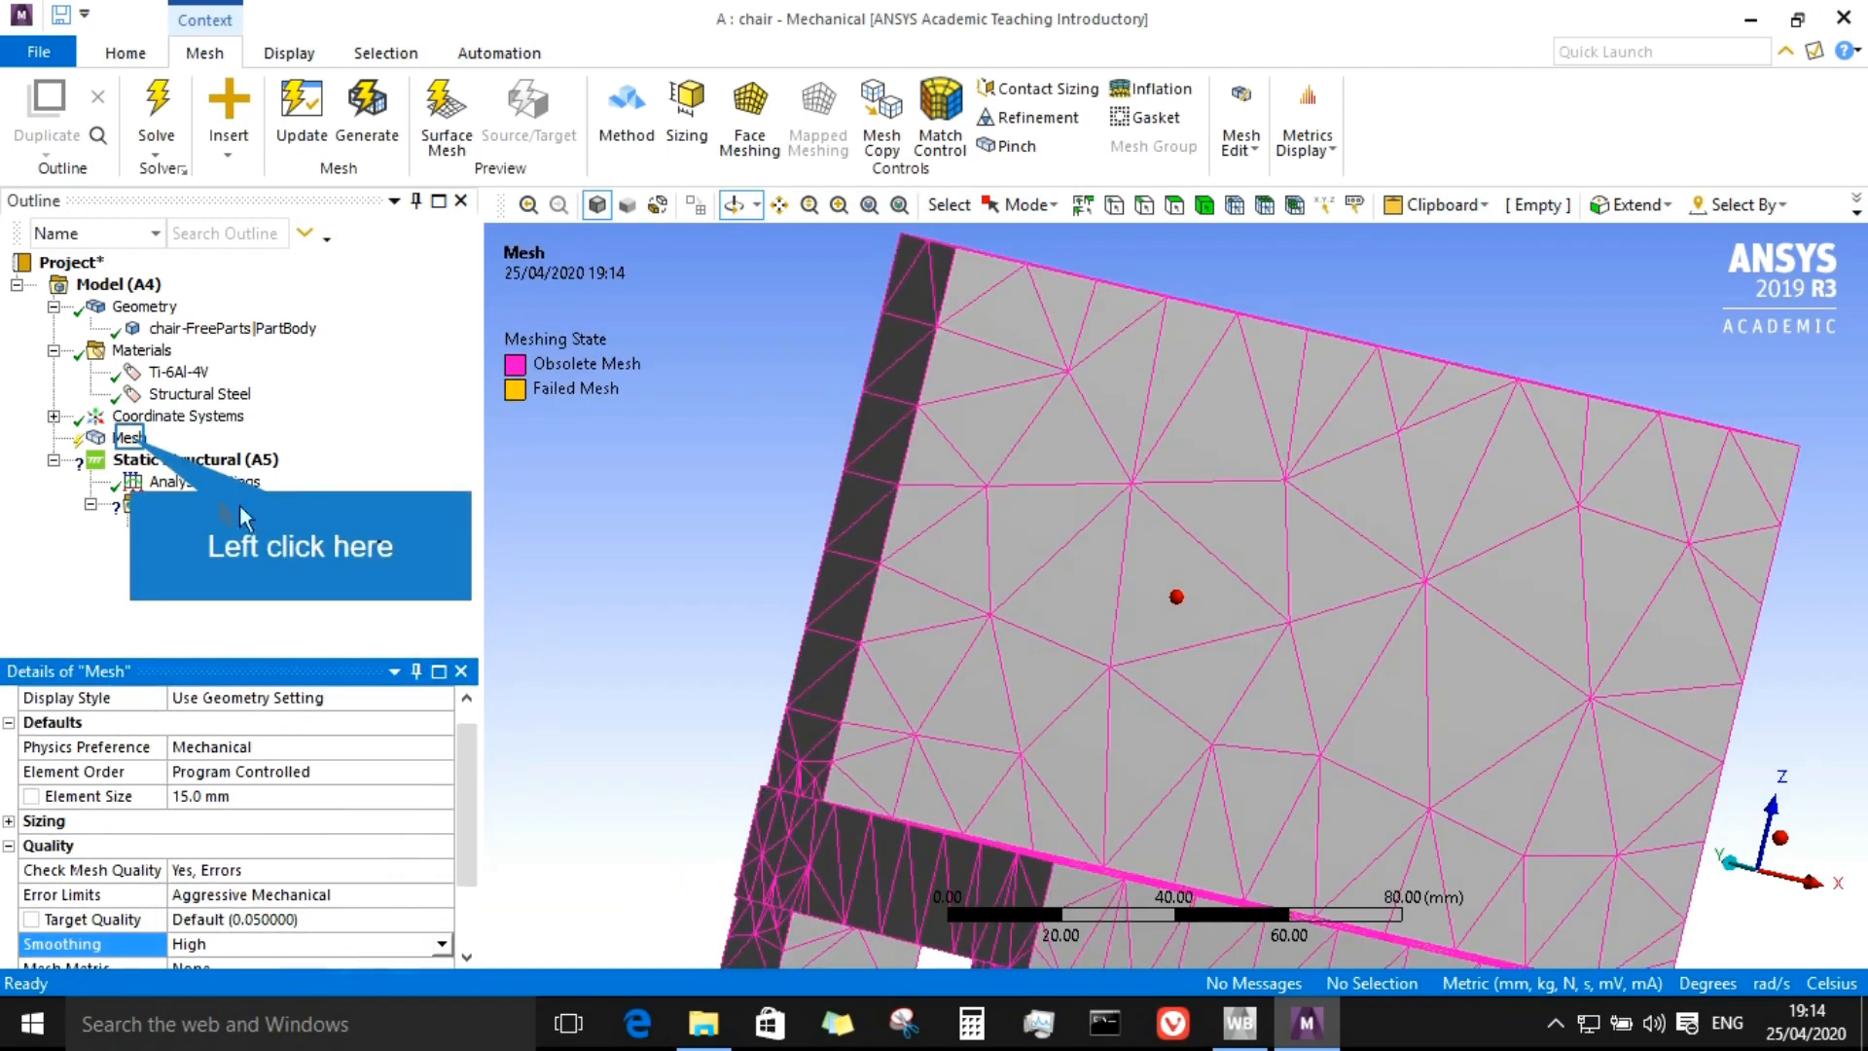
# Step: Regenerate the mesh for the chair
pyautogui.click(126, 436)
pyautogui.rightClick(127, 437)
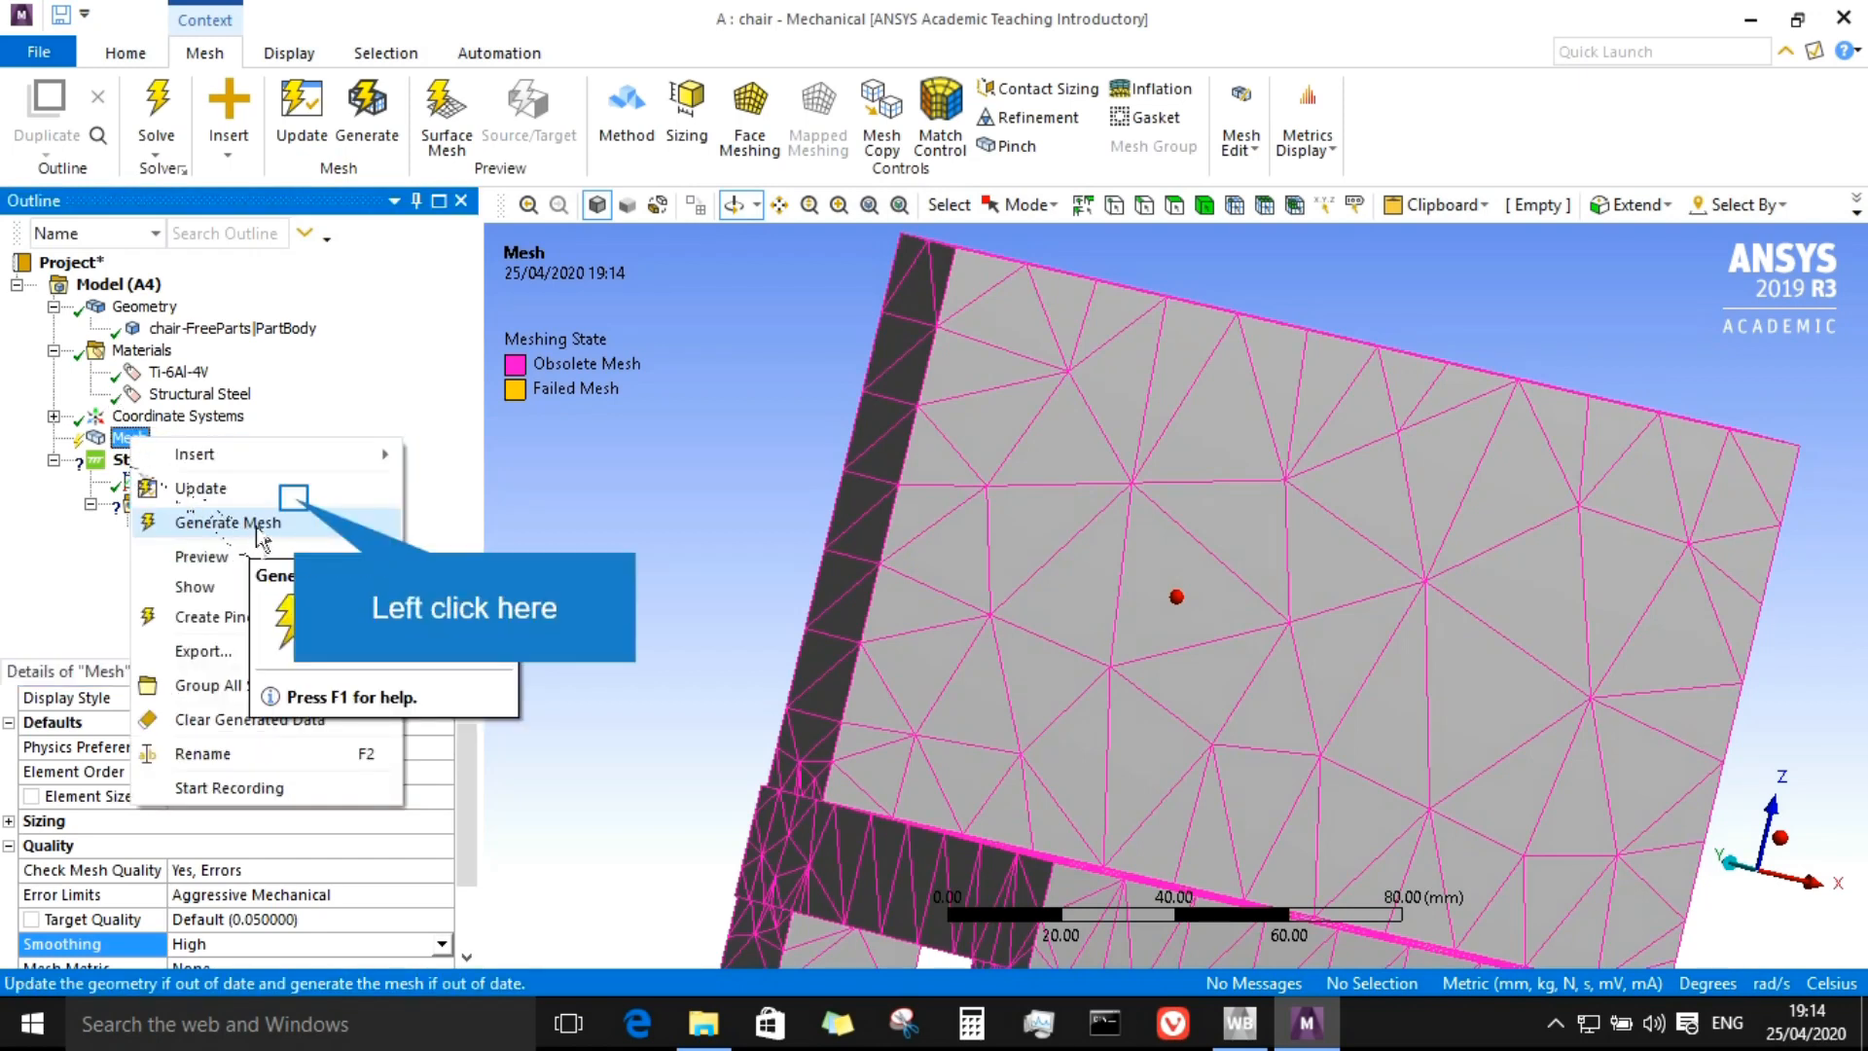
pyautogui.click(293, 506)
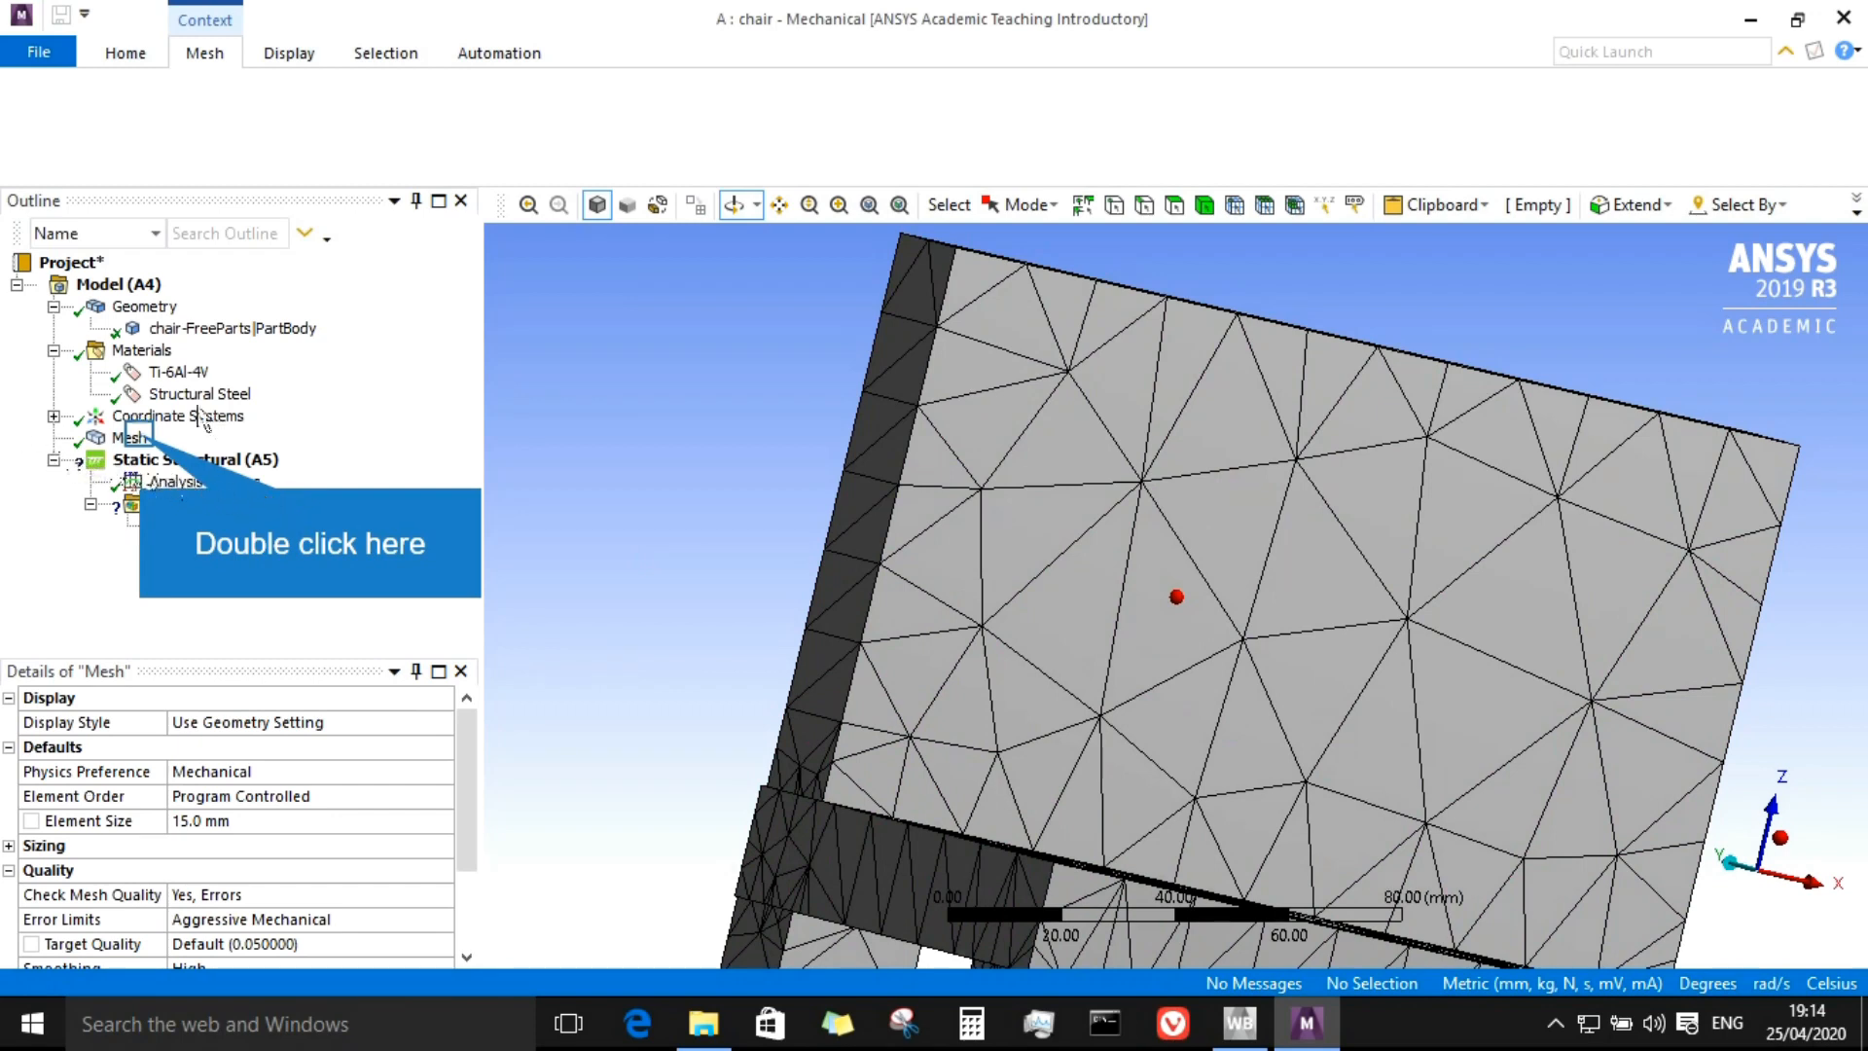
# Step: Inspect the generated chair mesh from several viewing angles
pyautogui.doubleClick(134, 437)
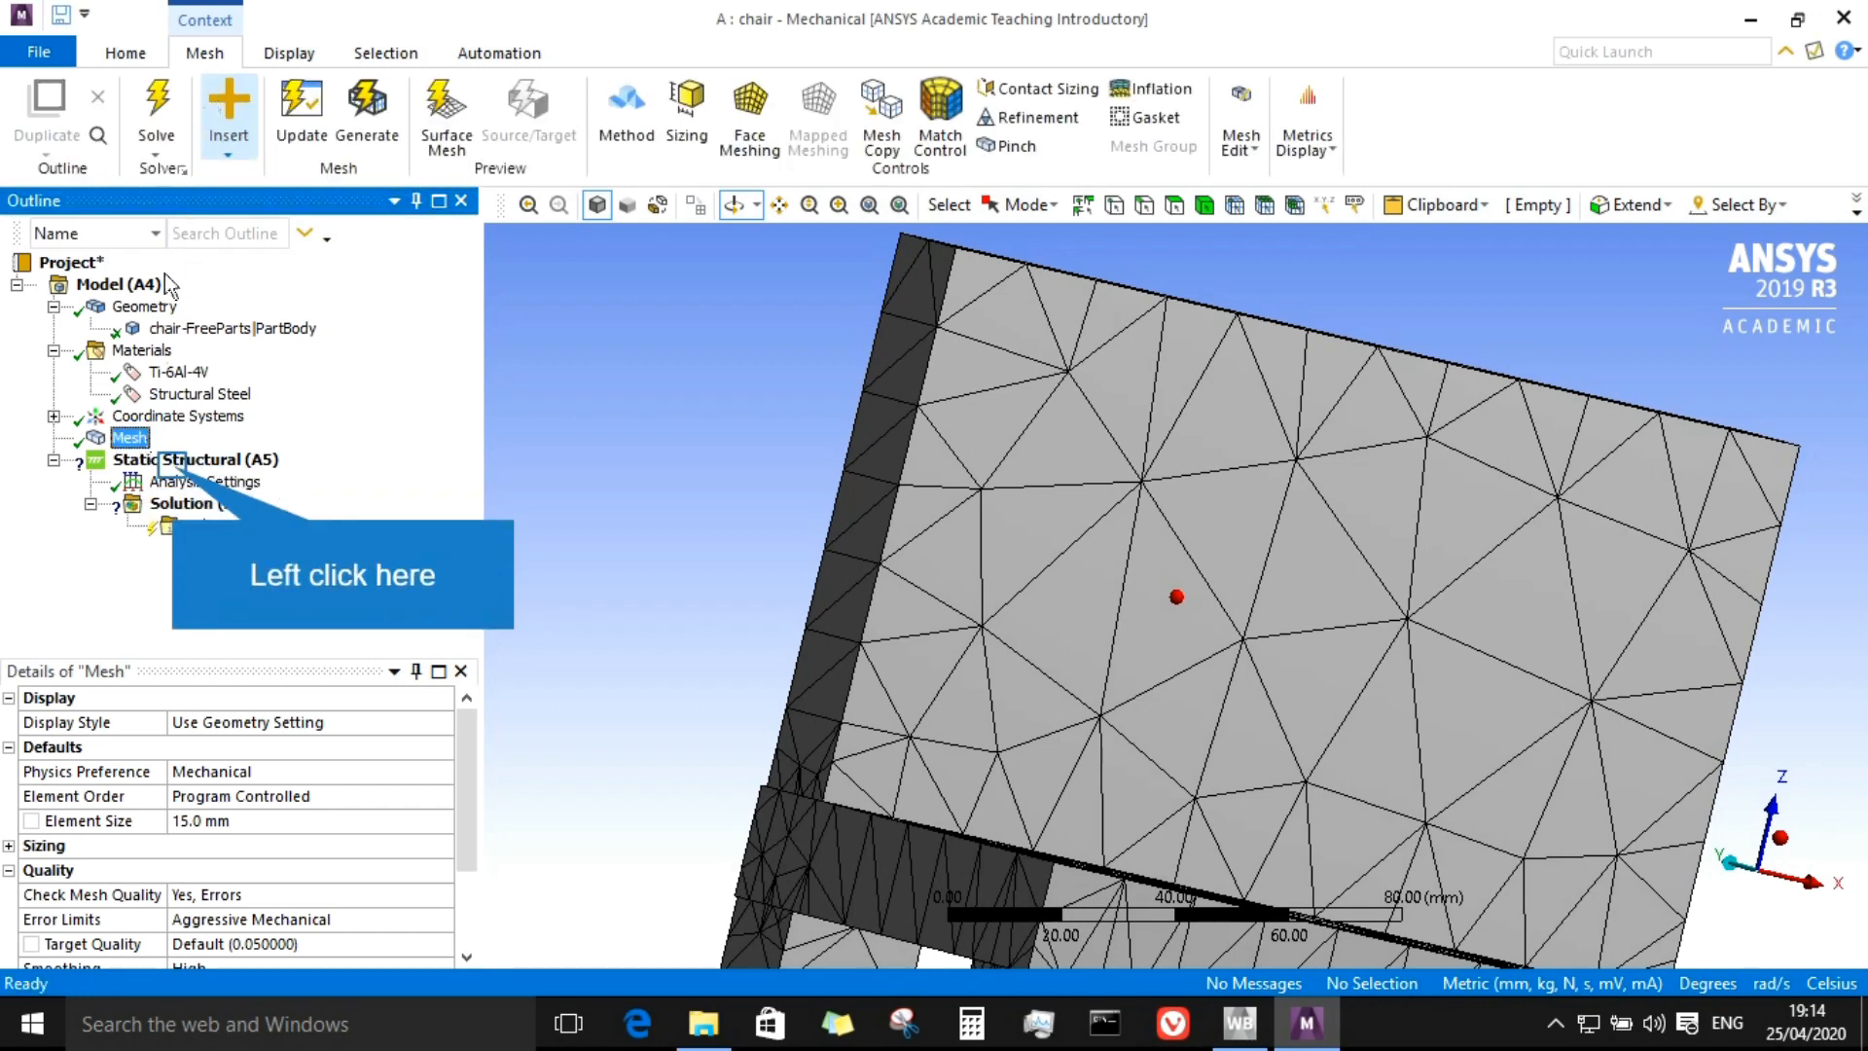
pyautogui.click(175, 464)
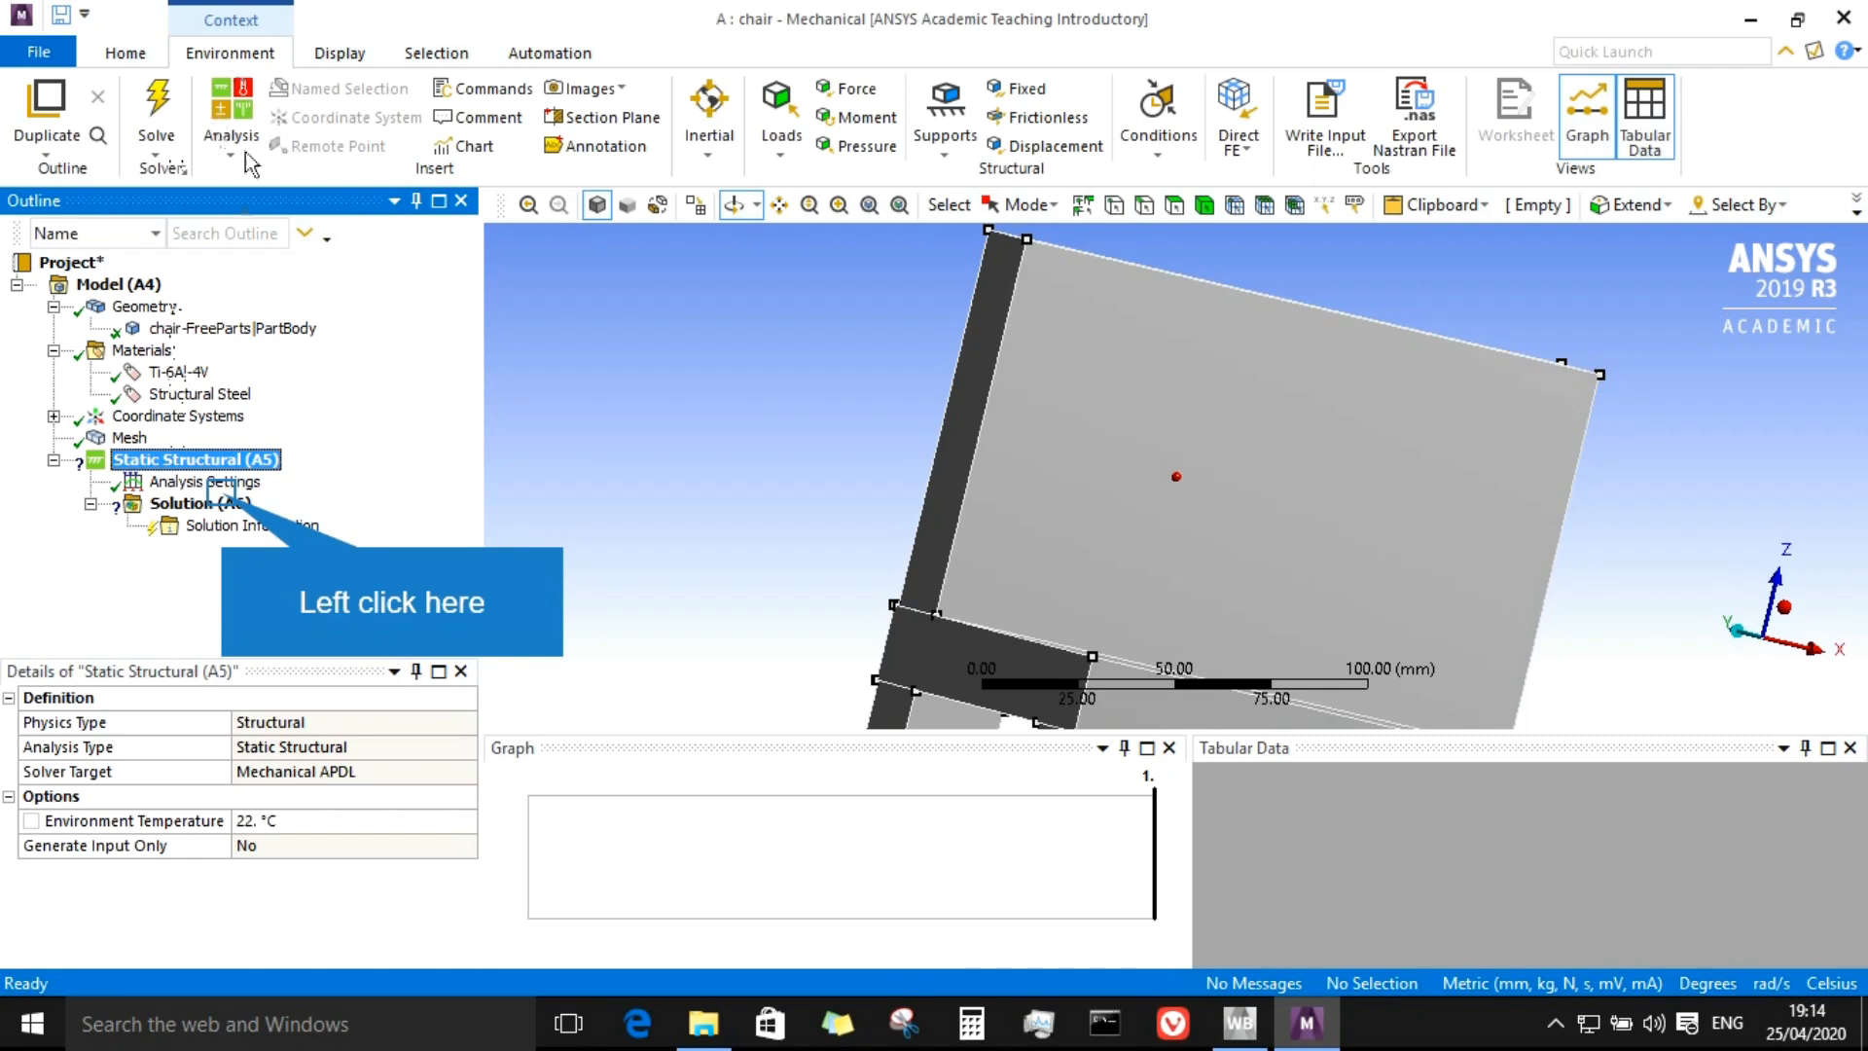
pyautogui.click(200, 503)
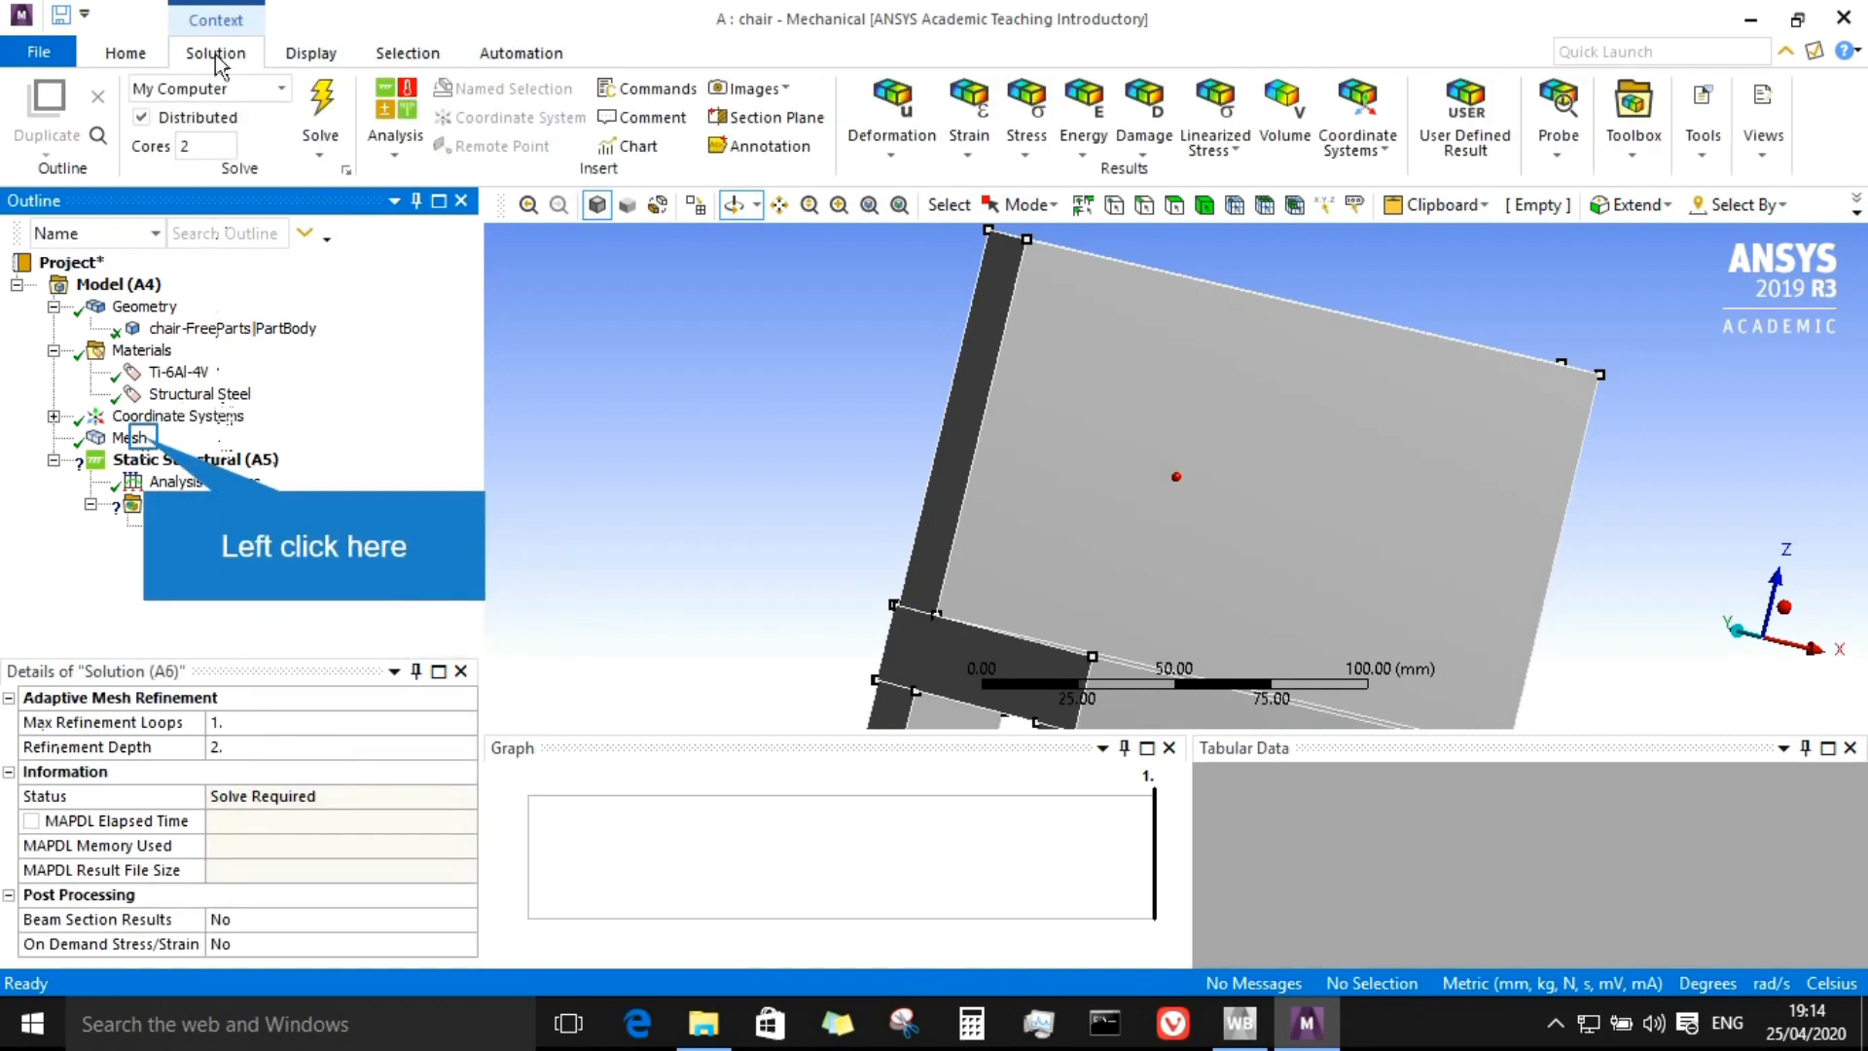
pyautogui.click(141, 438)
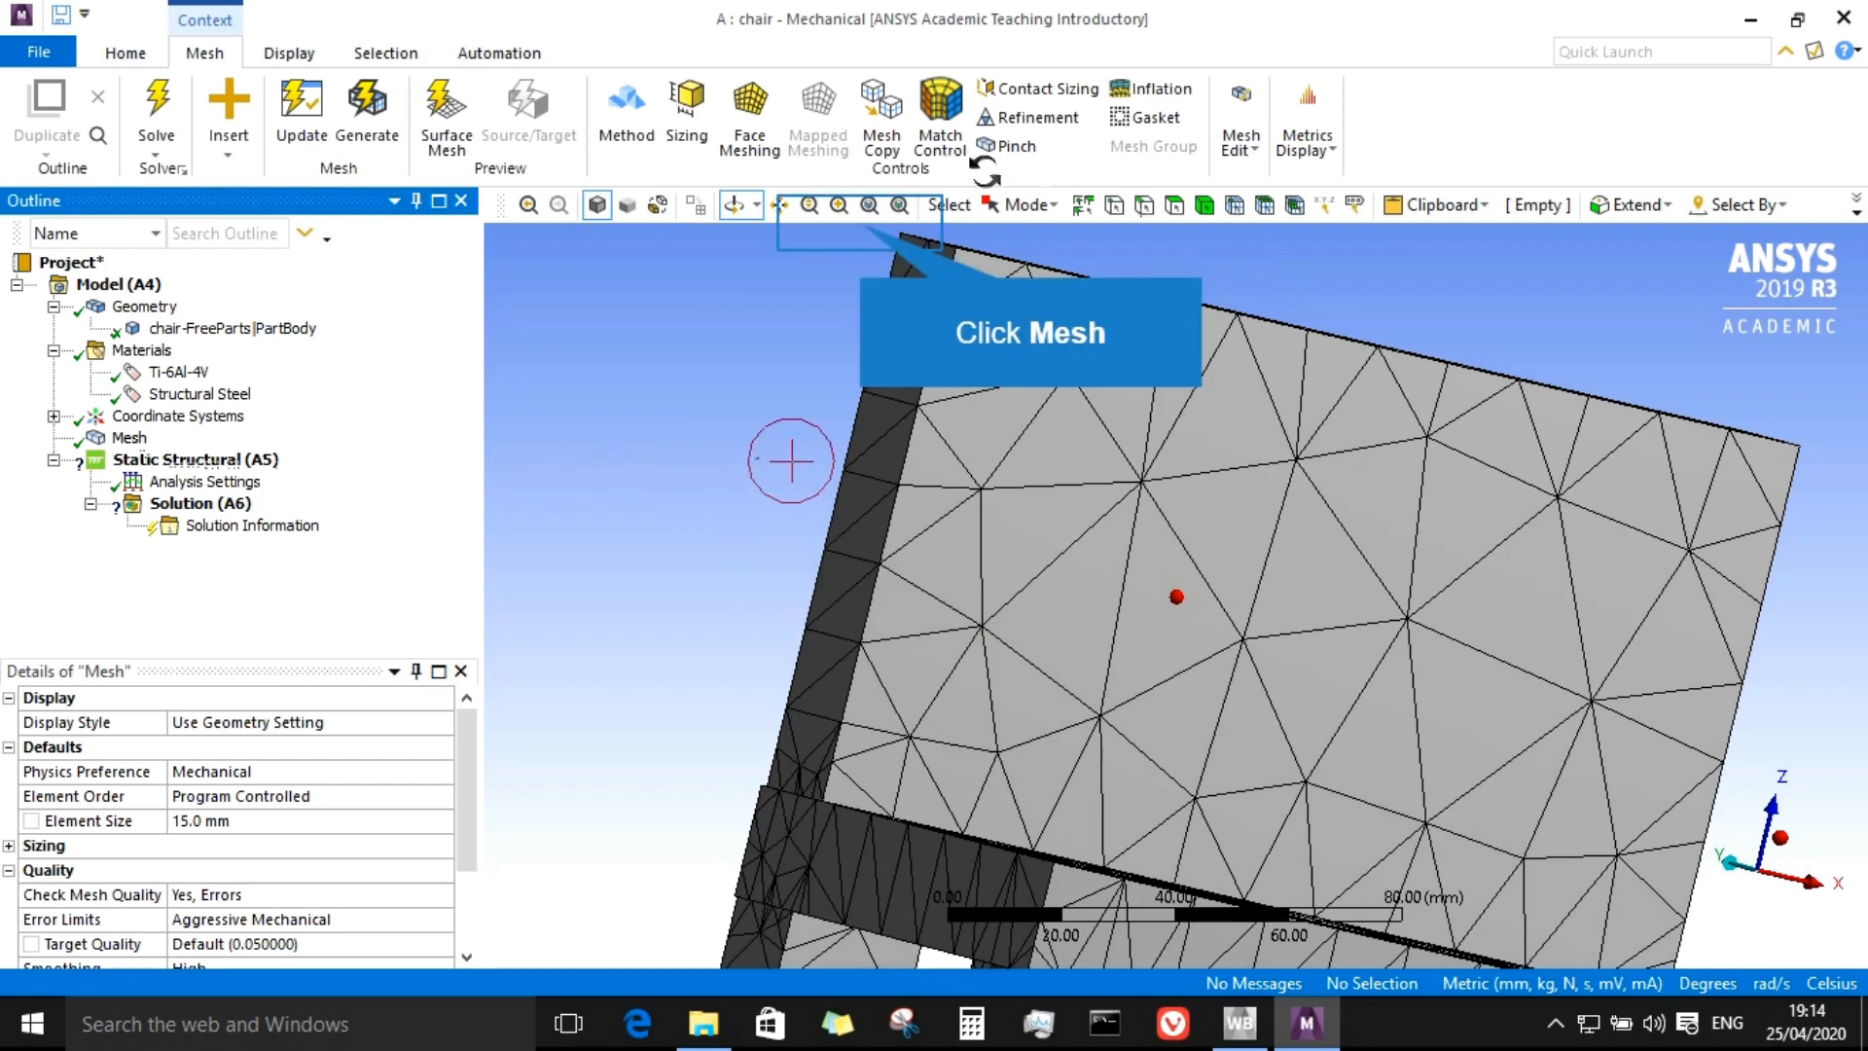
pyautogui.click(867, 206)
pyautogui.click(867, 206)
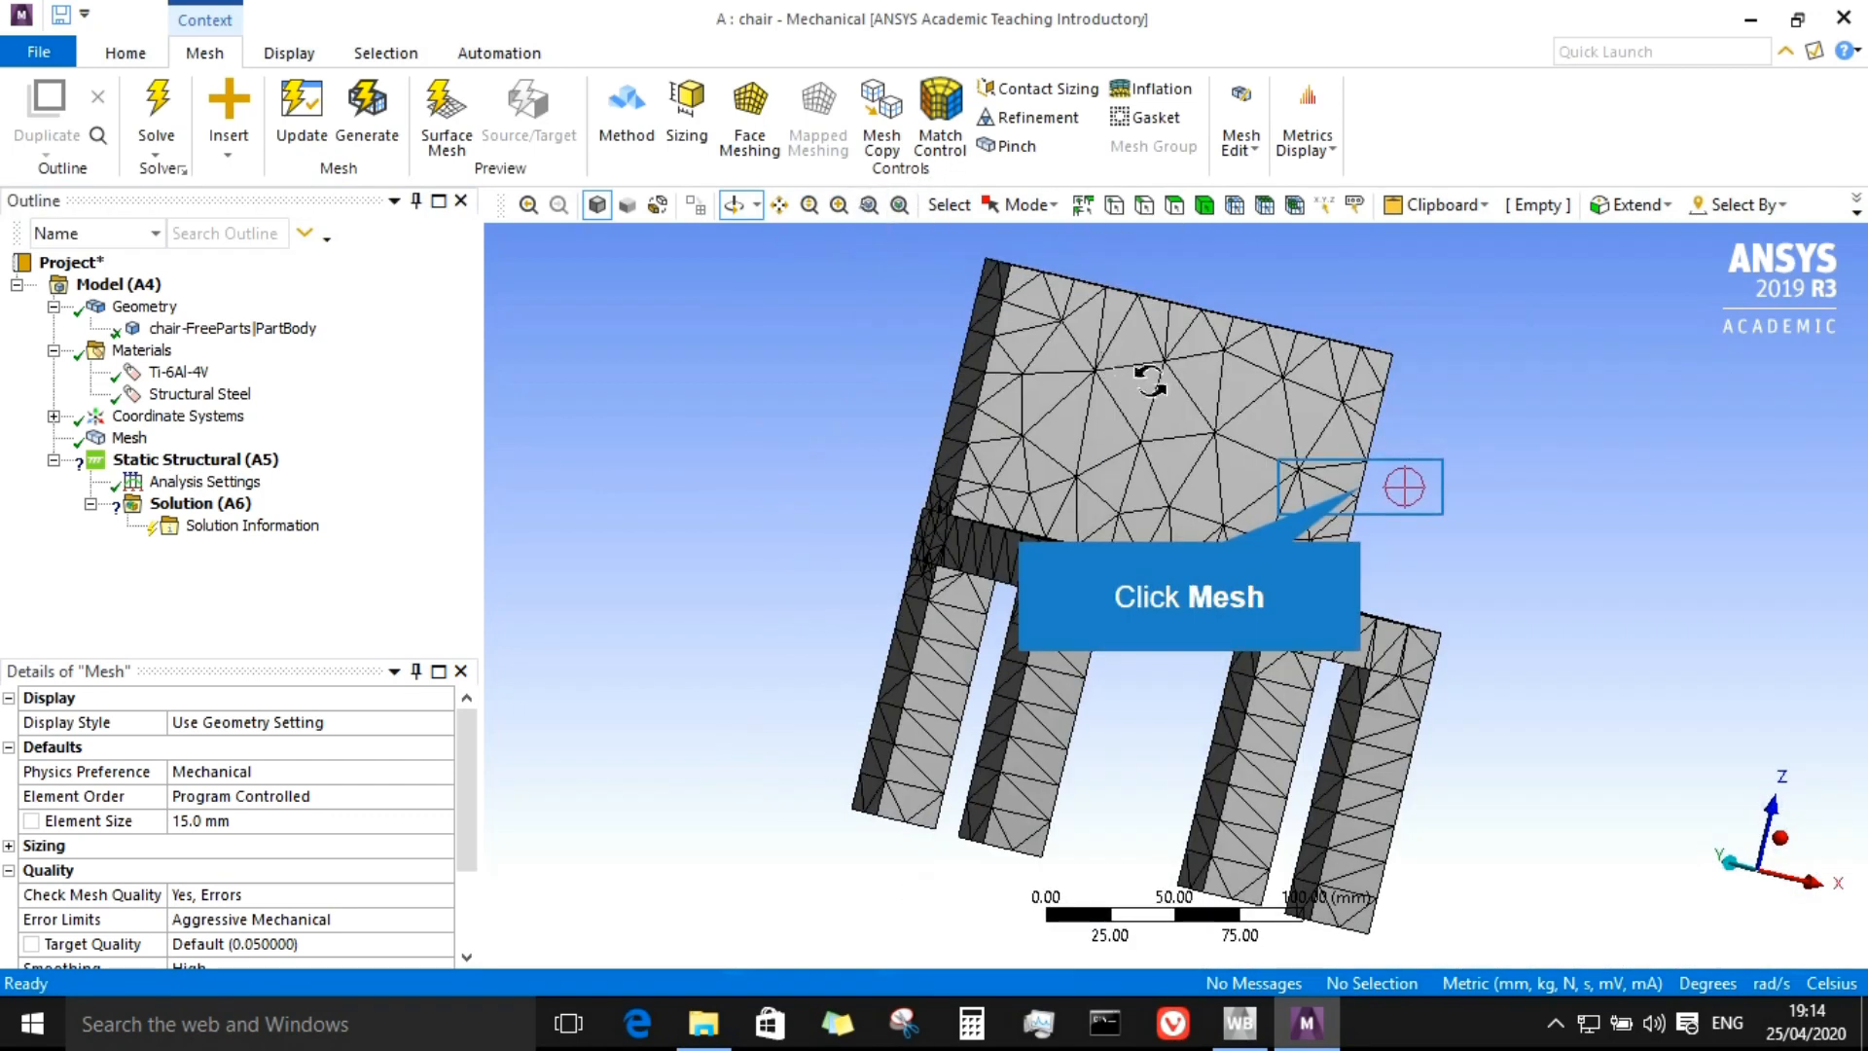
pyautogui.moveTo(1213, 491); pyautogui.dragTo(1305, 309)
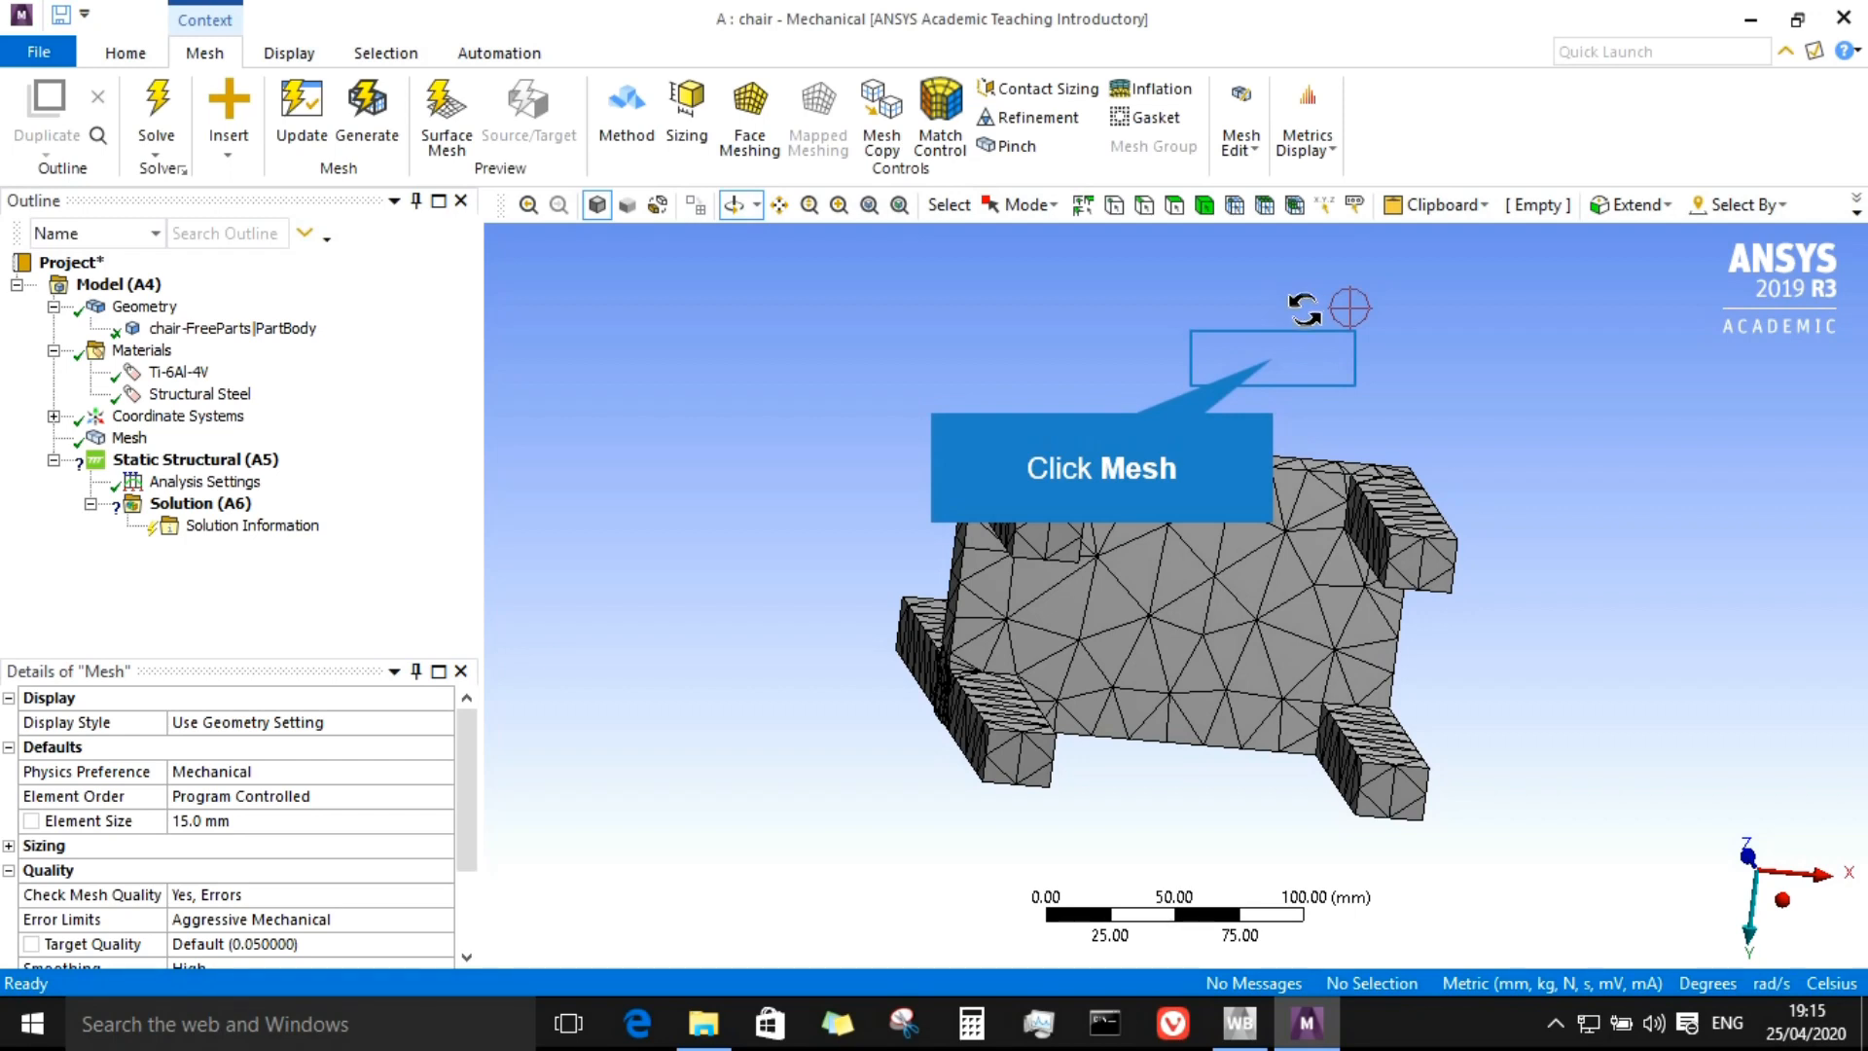
pyautogui.moveTo(1251, 379); pyautogui.dragTo(994, 587)
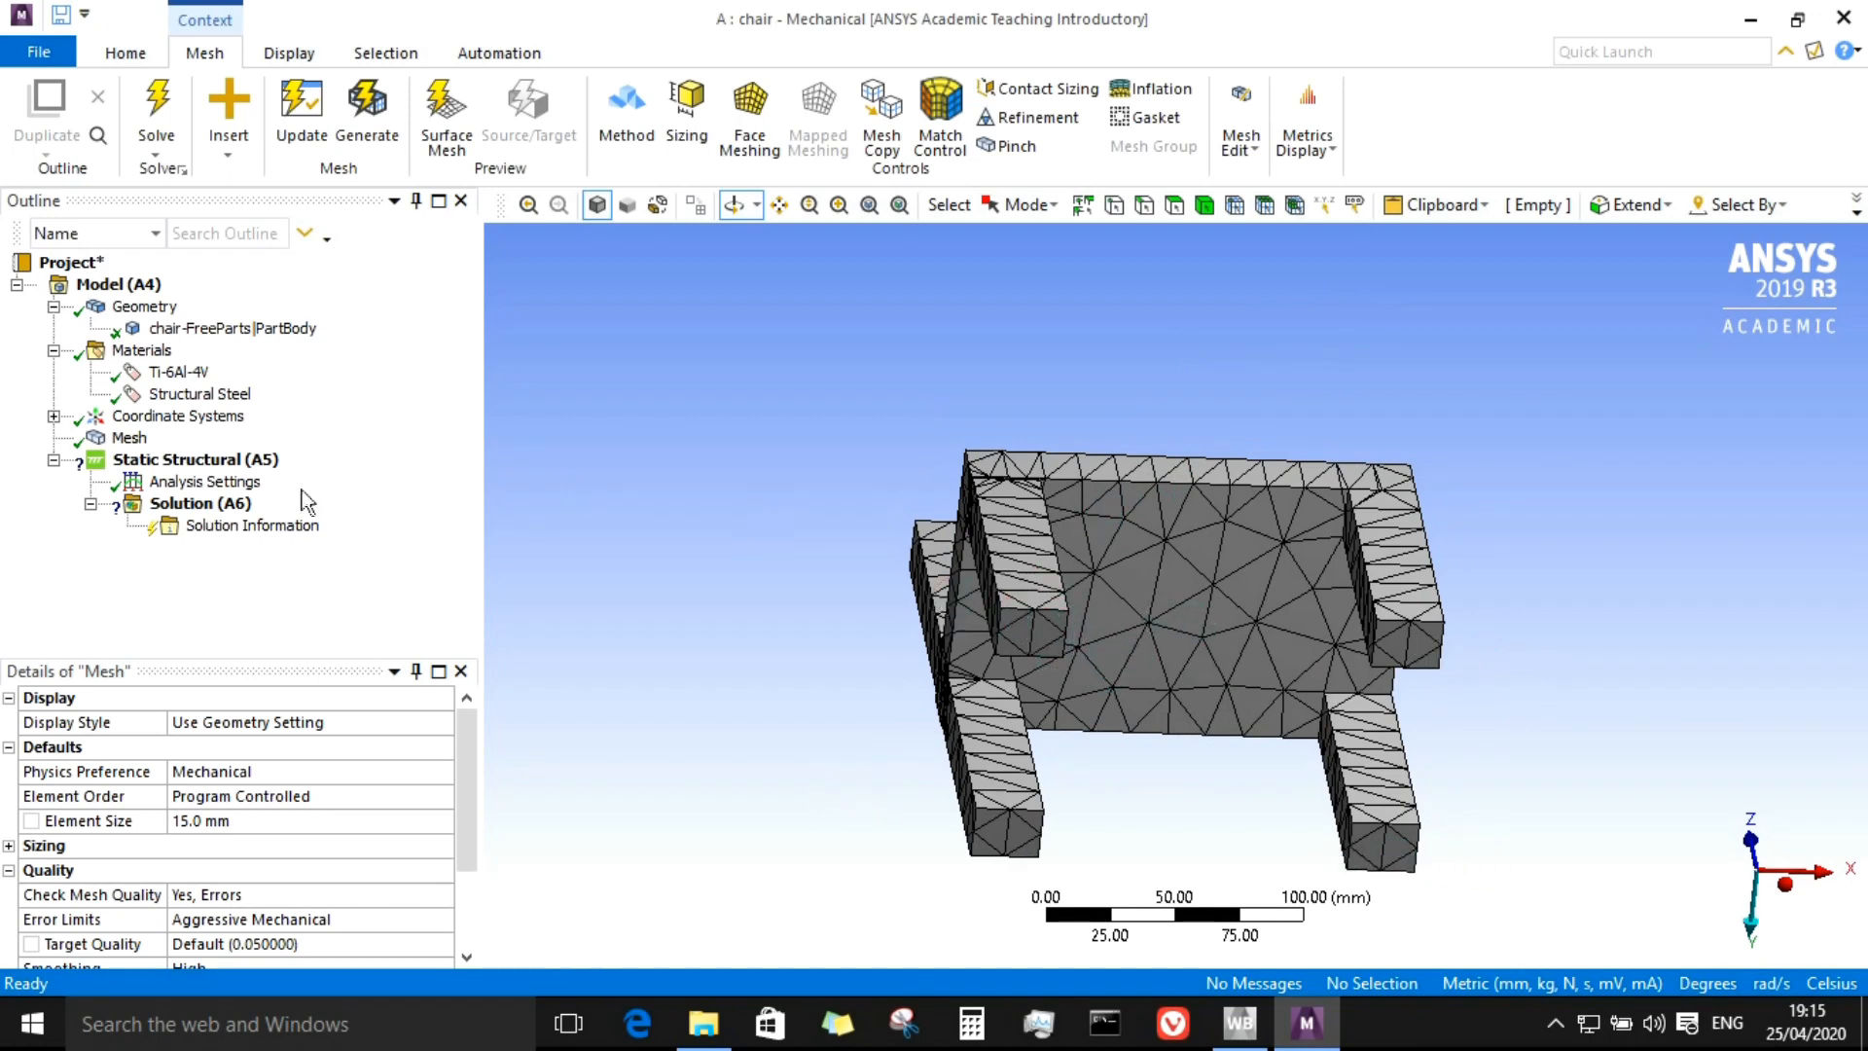
# Step: Add a Fixed Support to the static structural analysis on the bottom faces of the four chair legs
pyautogui.click(235, 465)
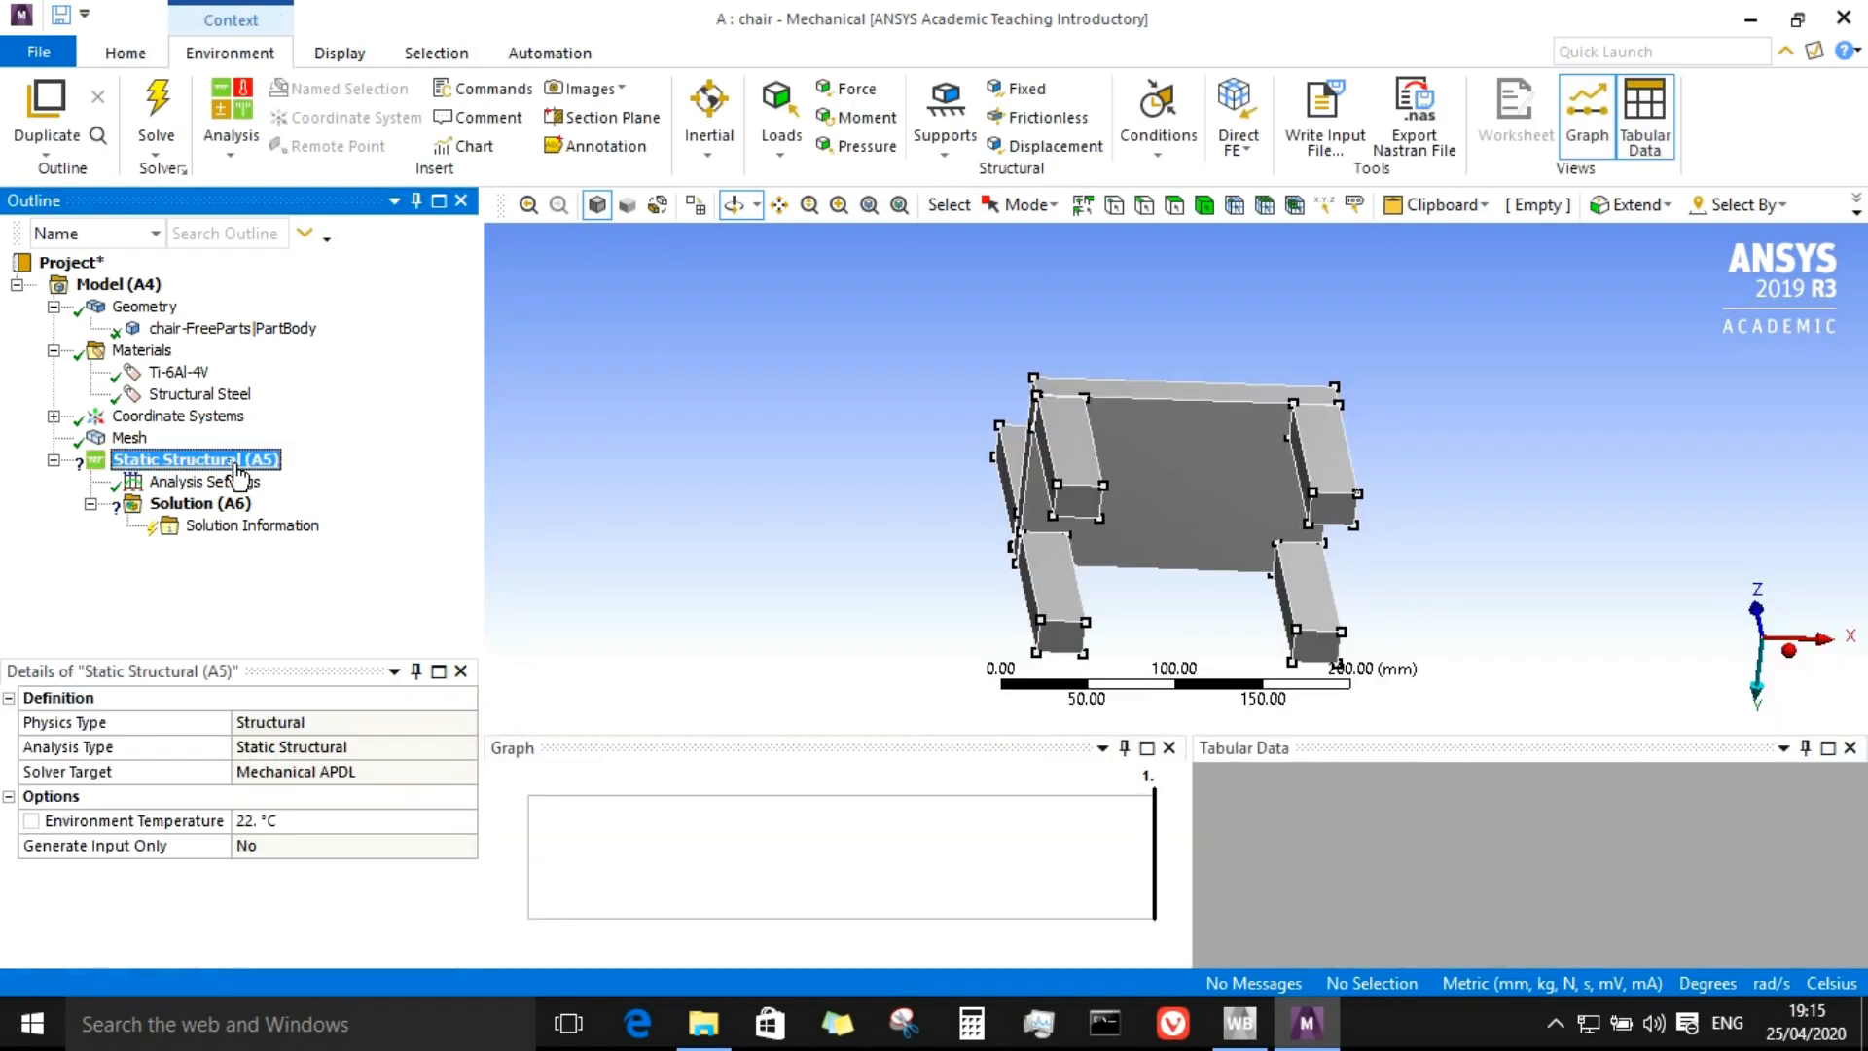
pyautogui.rightClick(235, 472)
pyautogui.moveTo(306, 480)
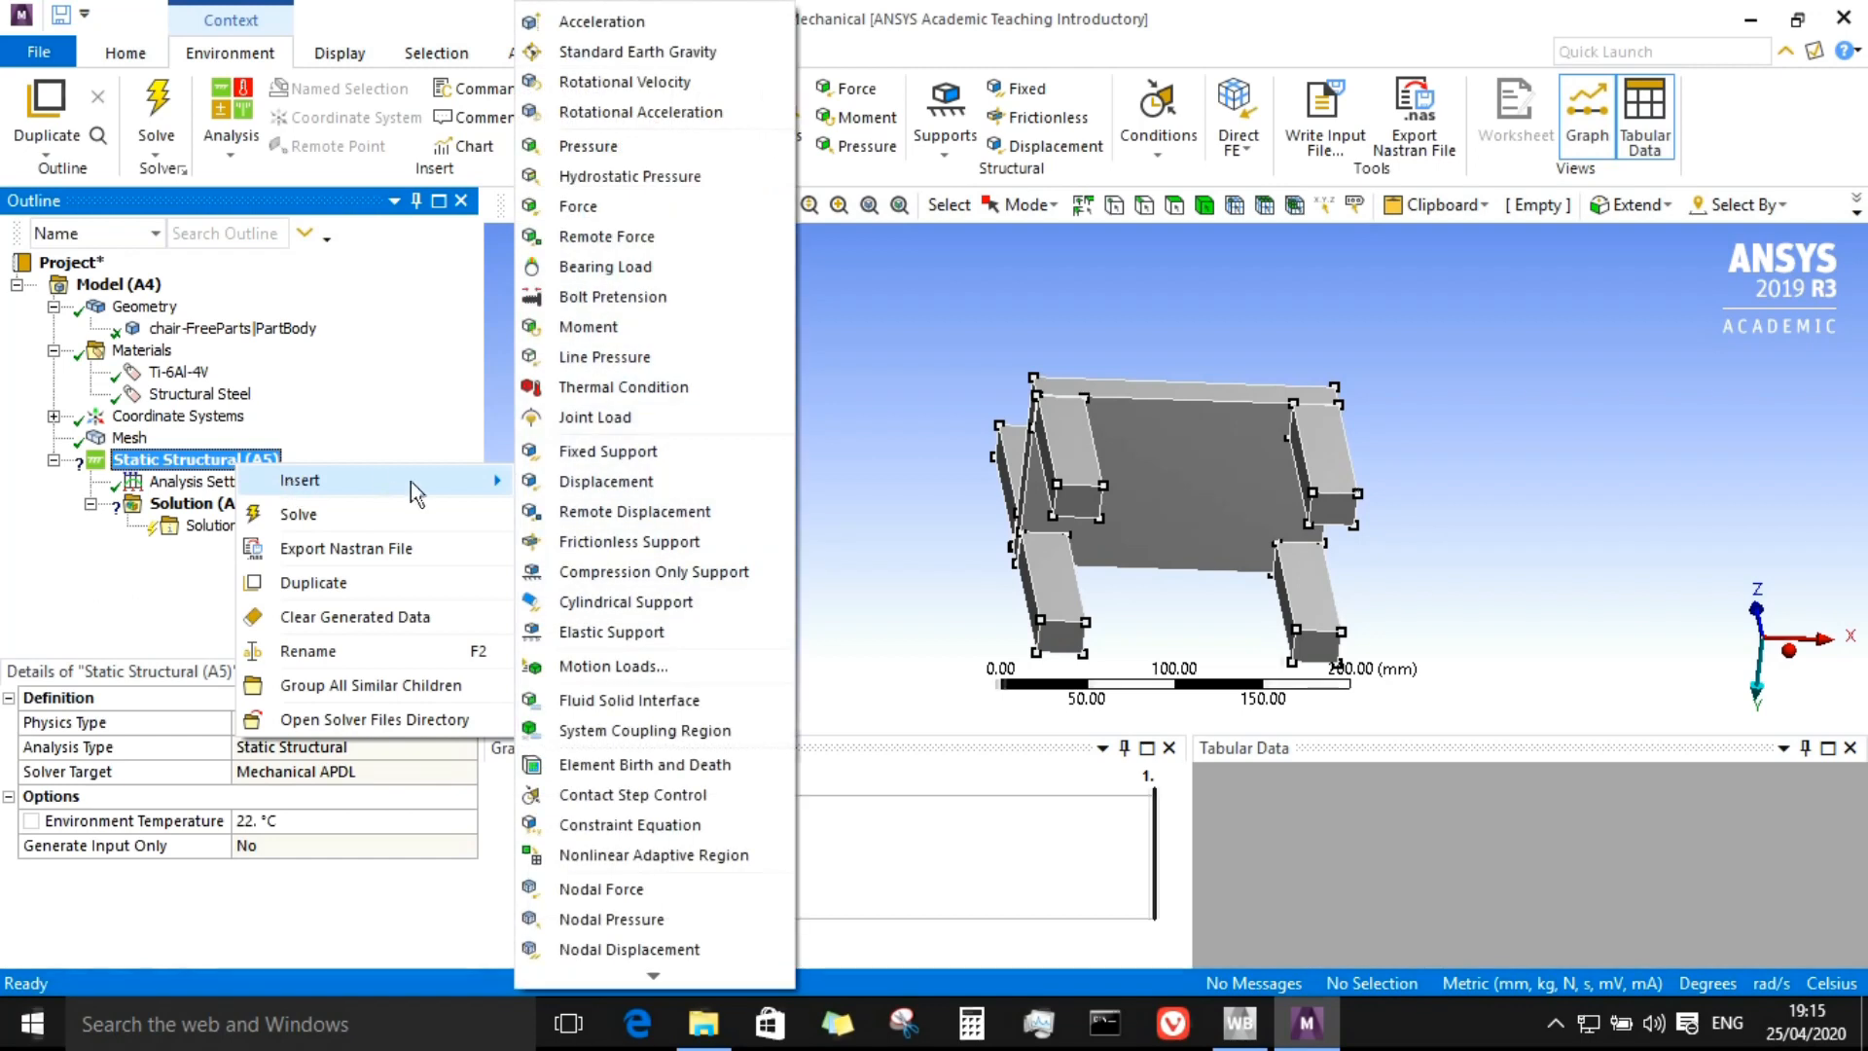
pyautogui.click(605, 451)
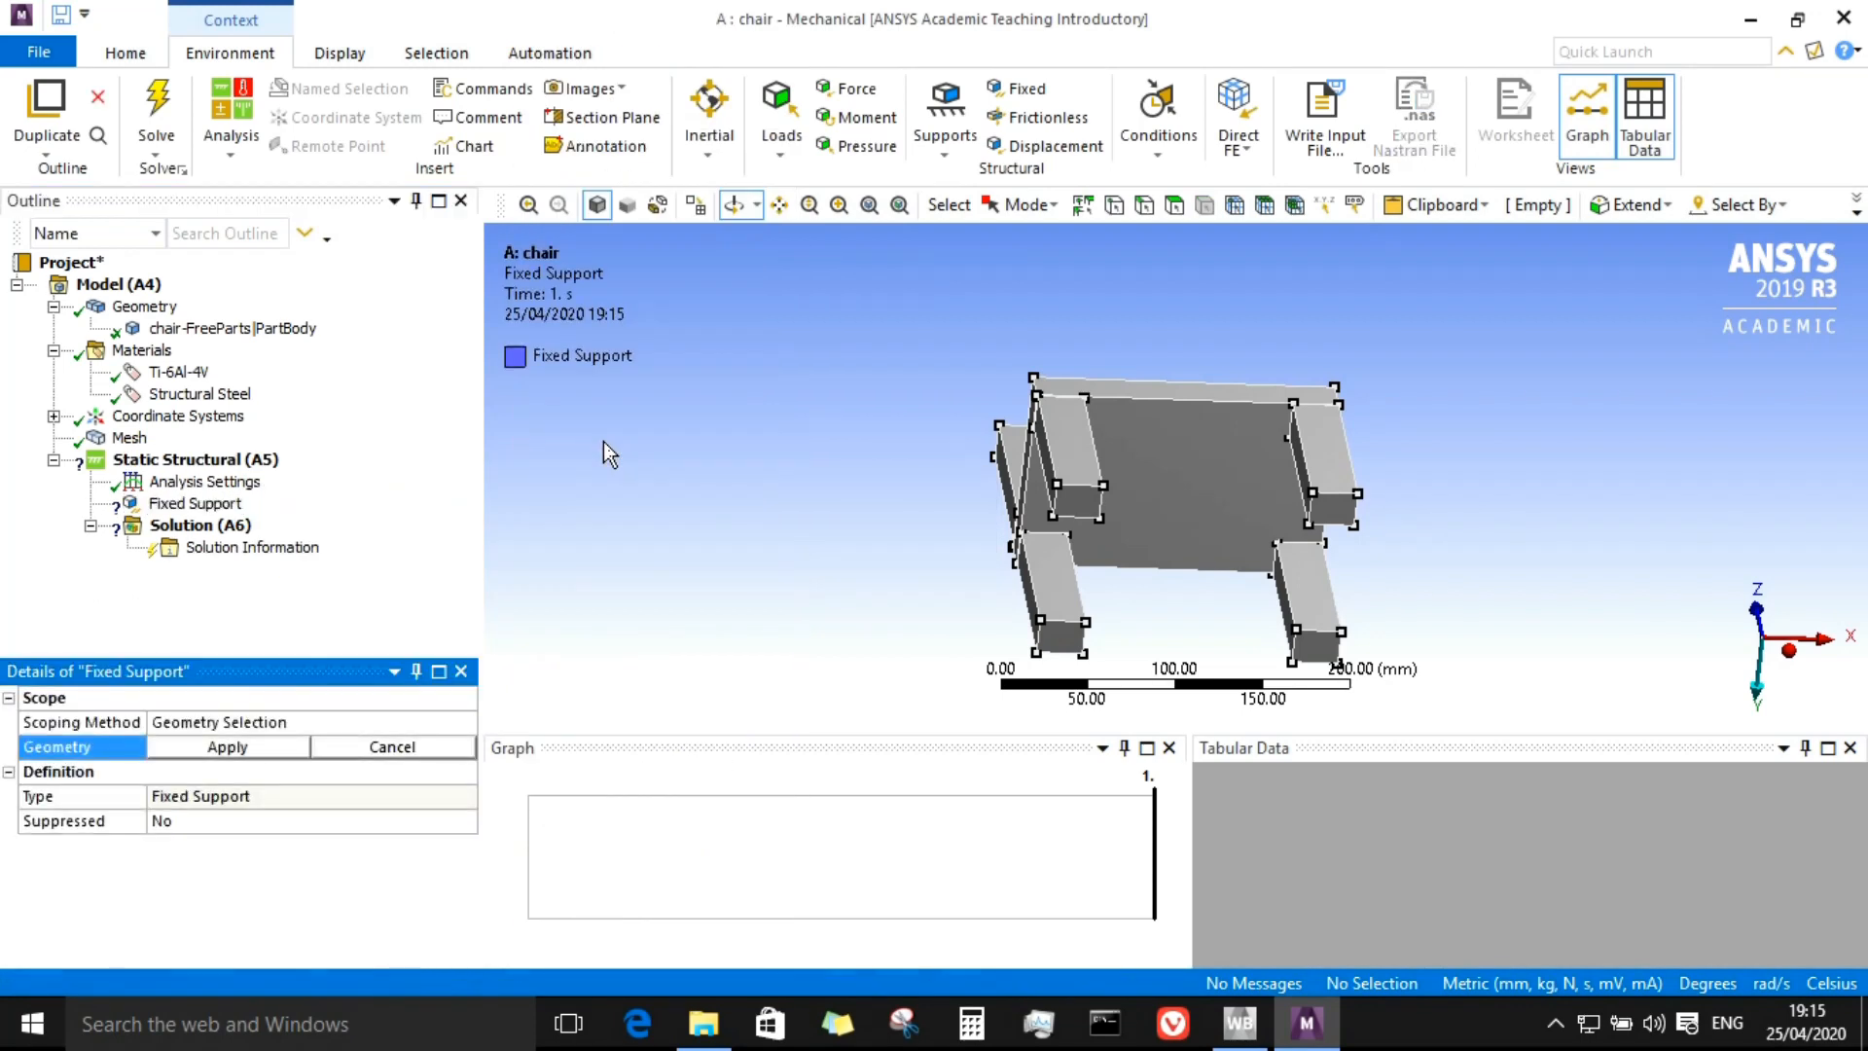
pyautogui.moveTo(1299, 492)
pyautogui.mouseDown(button='middle')
pyautogui.moveTo(1277, 451)
pyautogui.moveTo(1276, 470)
pyautogui.mouseUp(button='middle')
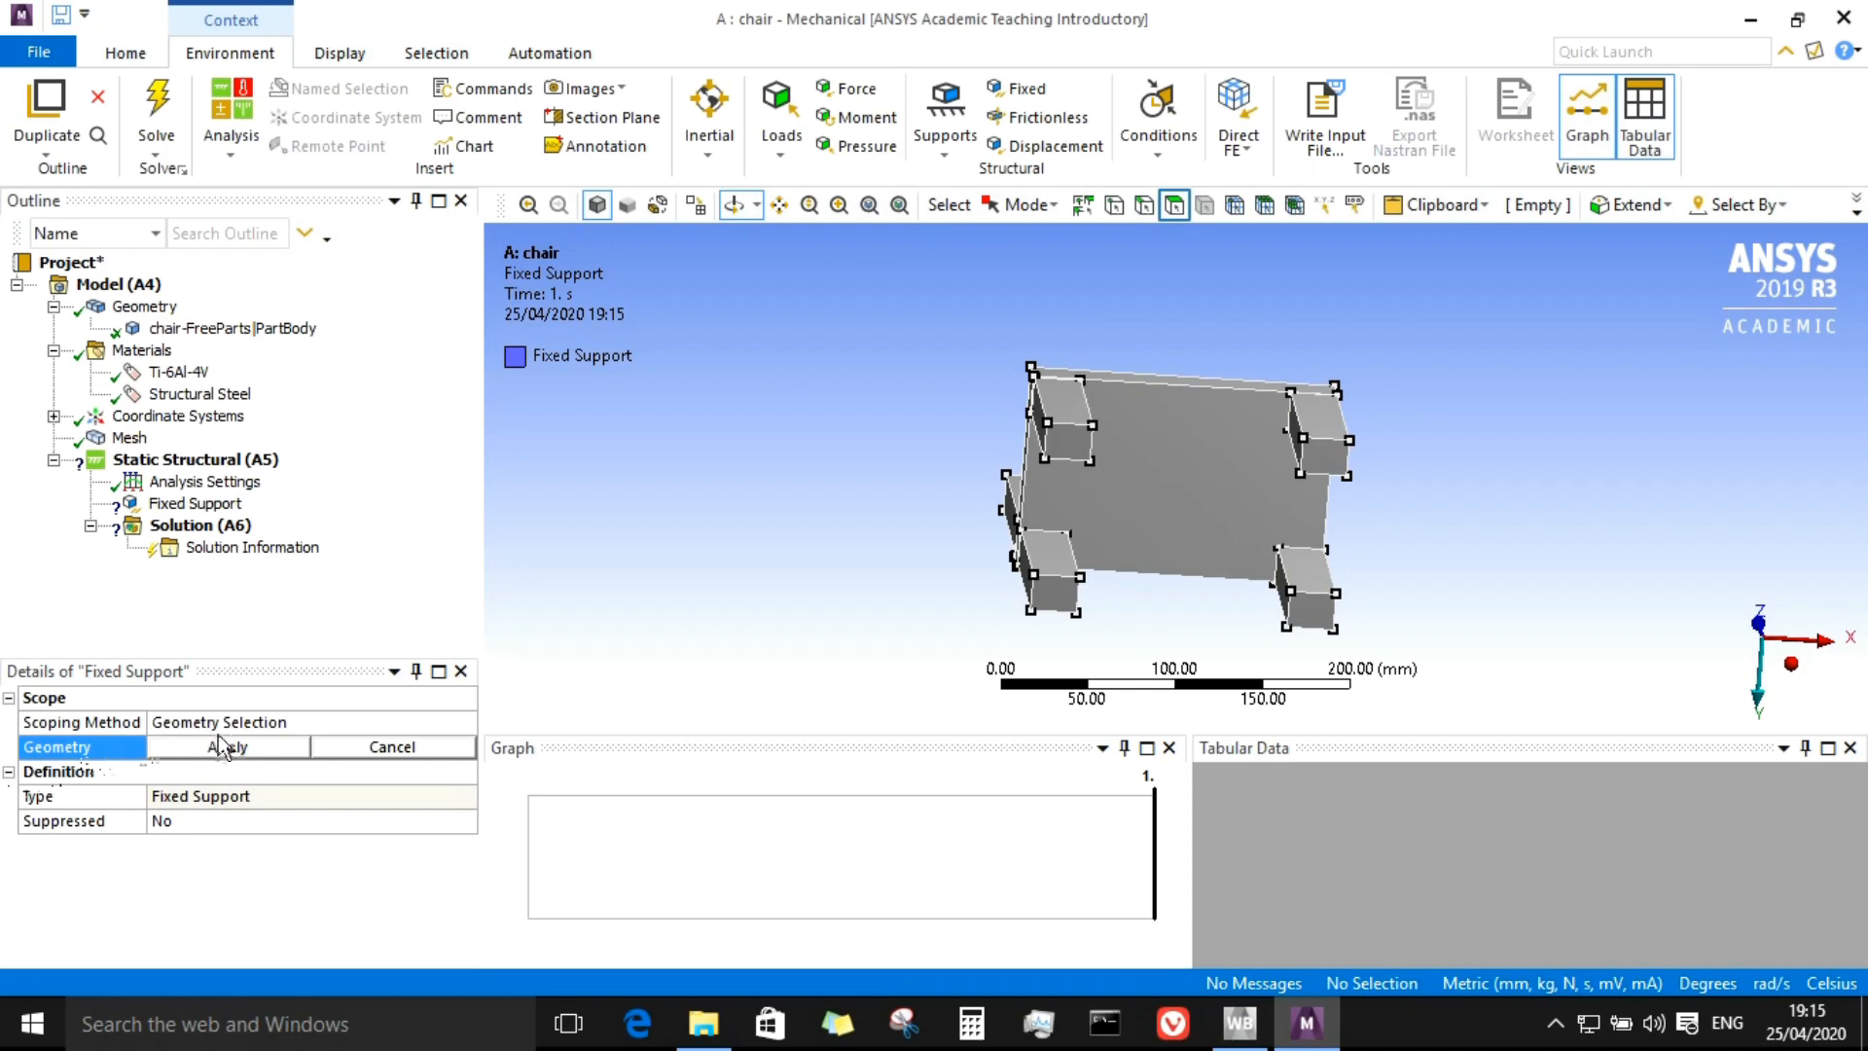
pyautogui.click(1181, 210)
pyautogui.click(1088, 428)
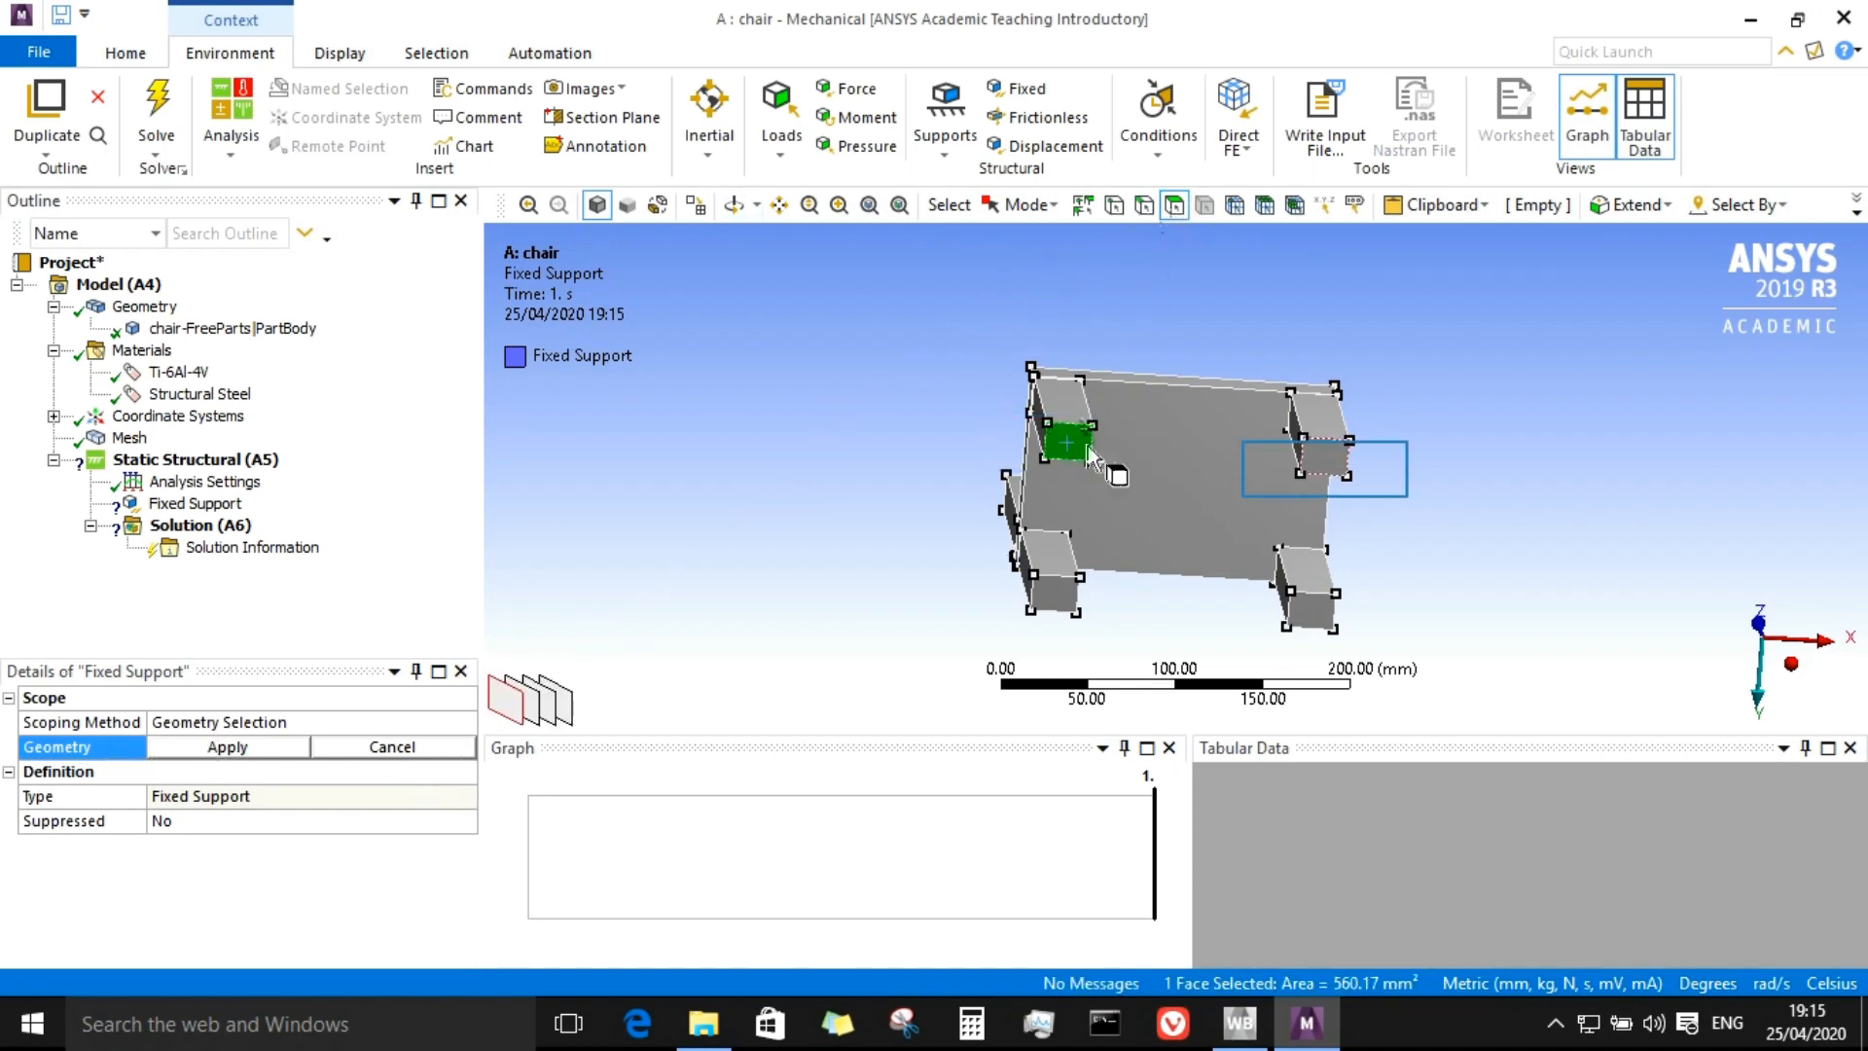
pyautogui.keyDown('ctrl'); pyautogui.click(1324, 547); pyautogui.keyUp('ctrl')
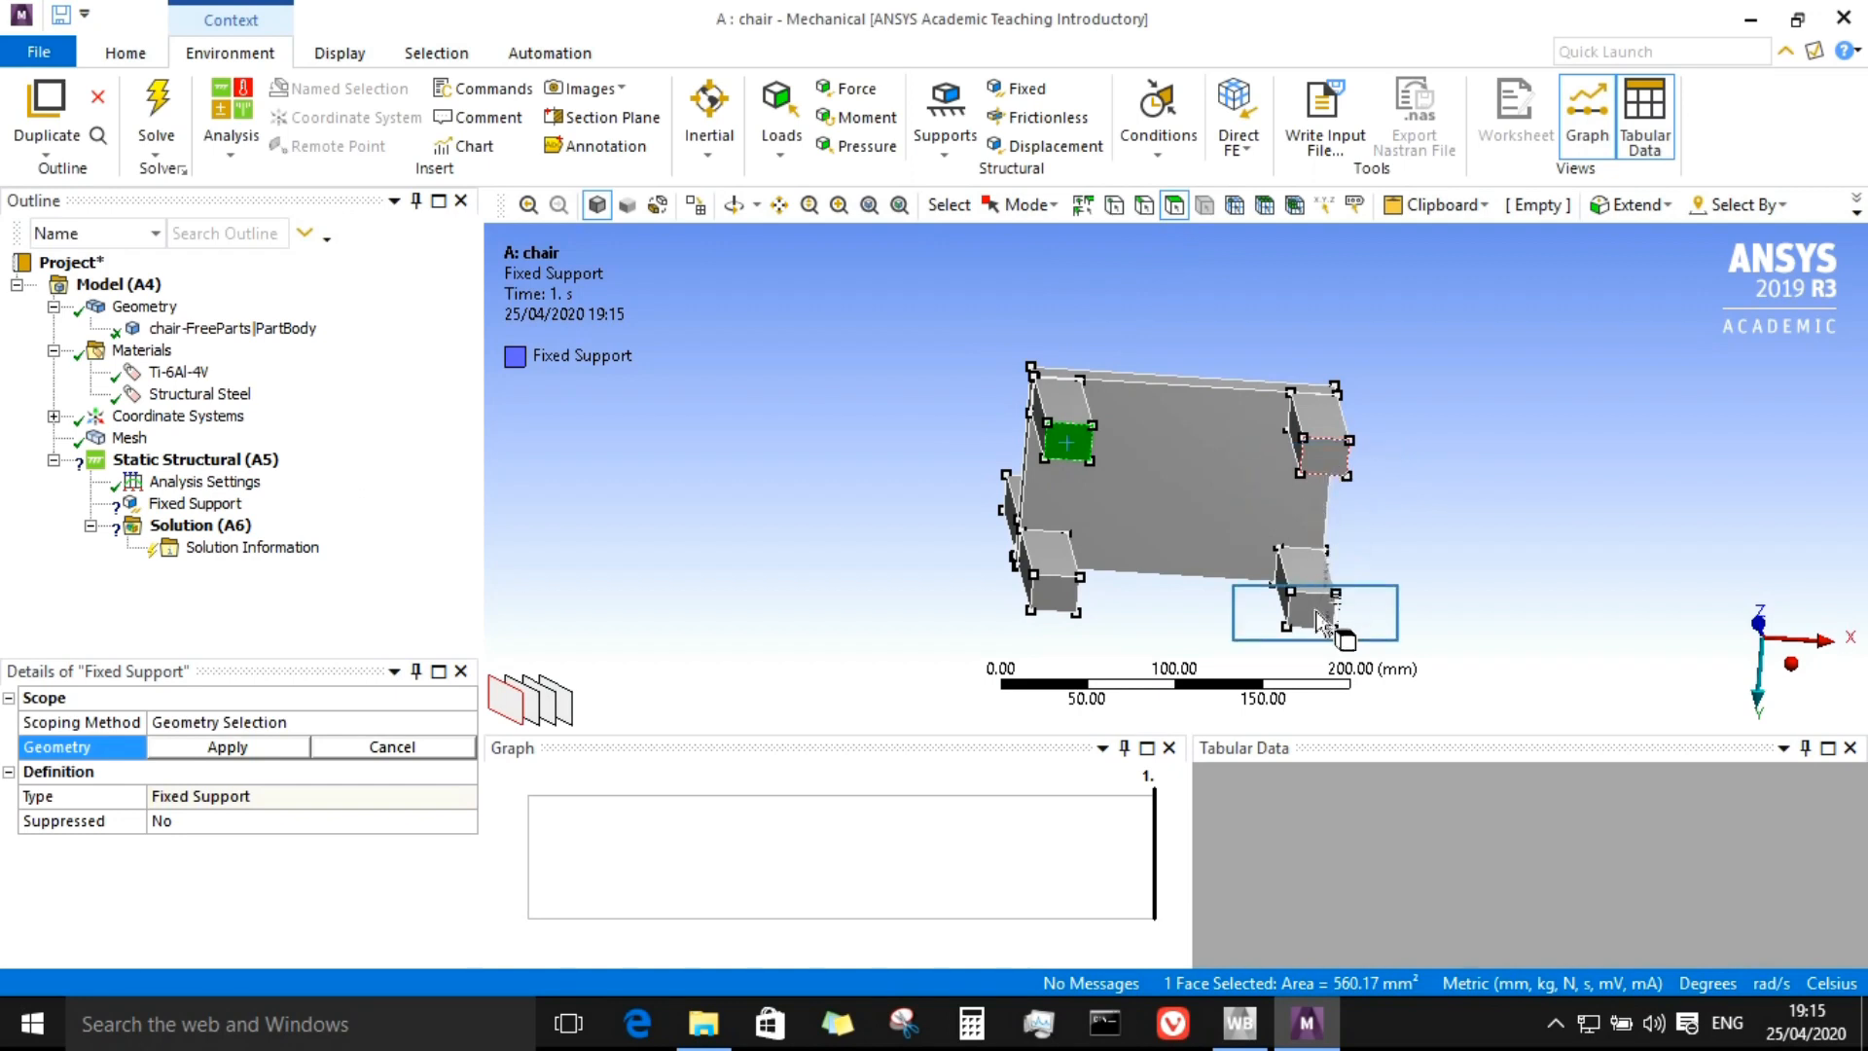
pyautogui.keyDown('ctrl'); pyautogui.click(1043, 609); pyautogui.keyUp('ctrl')
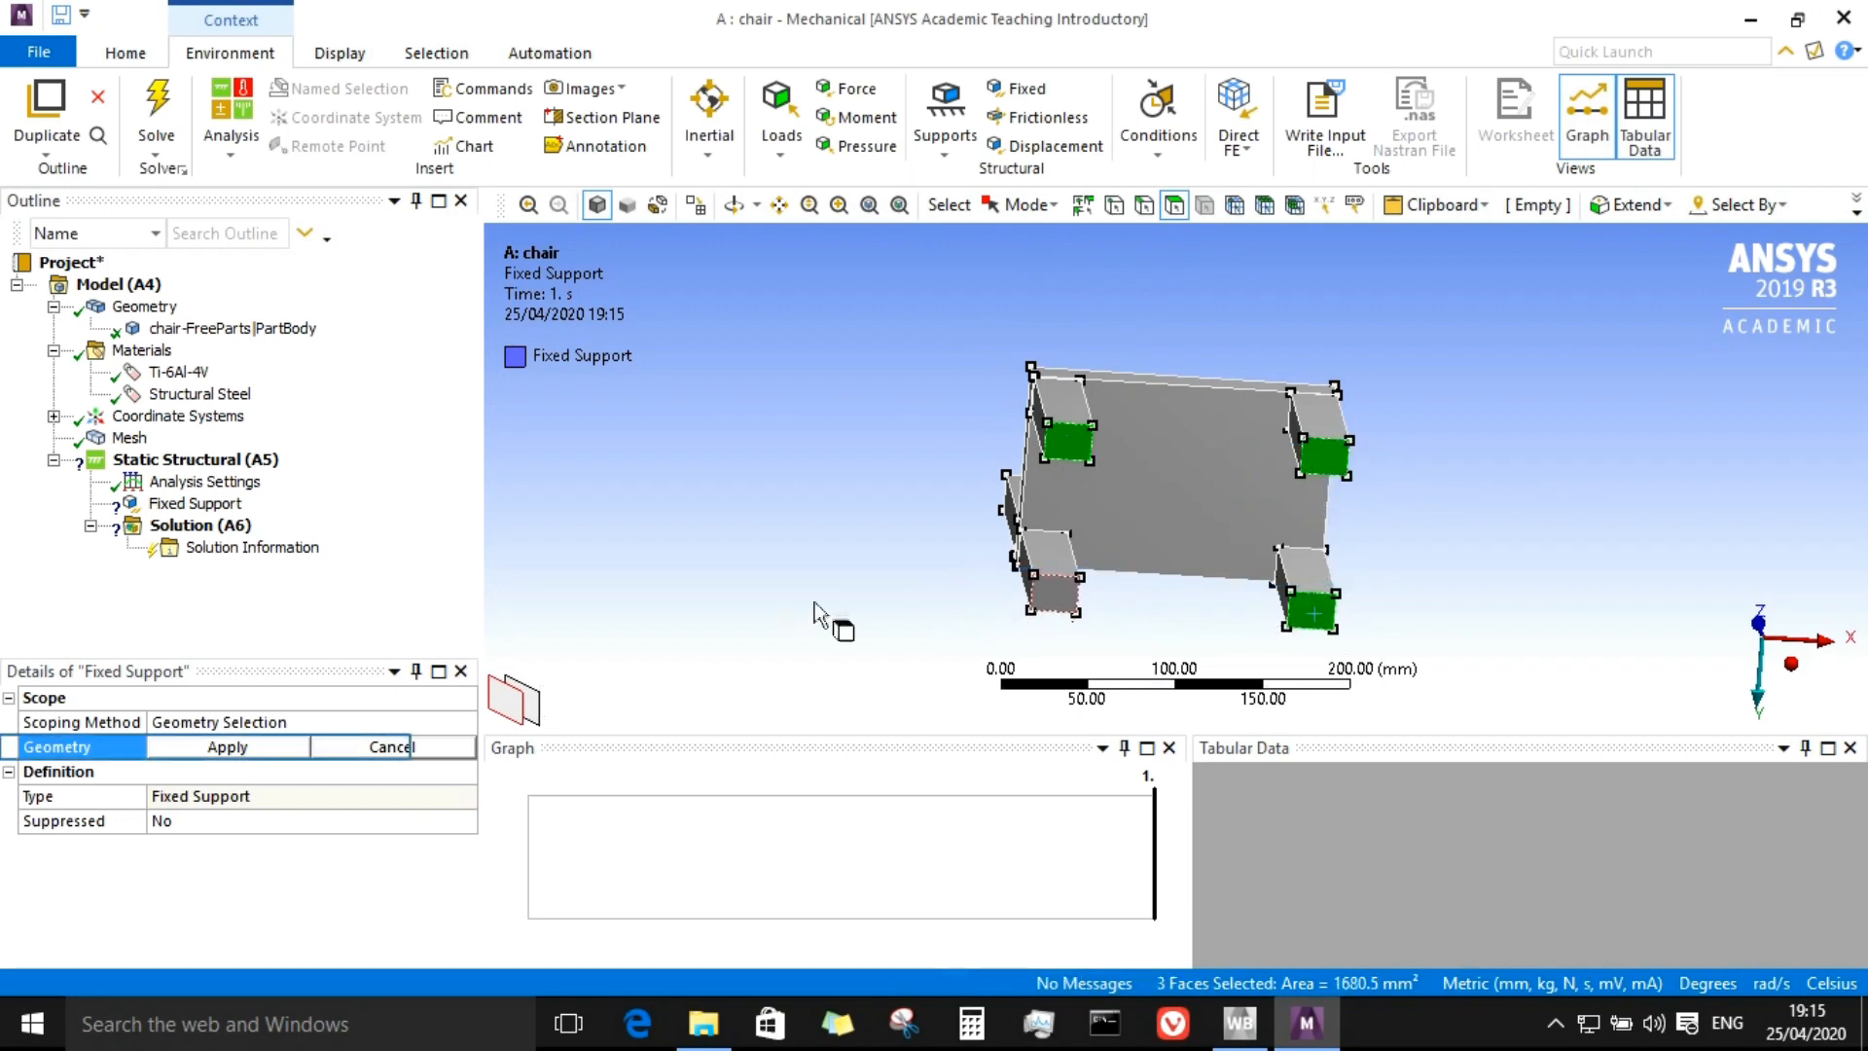
pyautogui.click(248, 745)
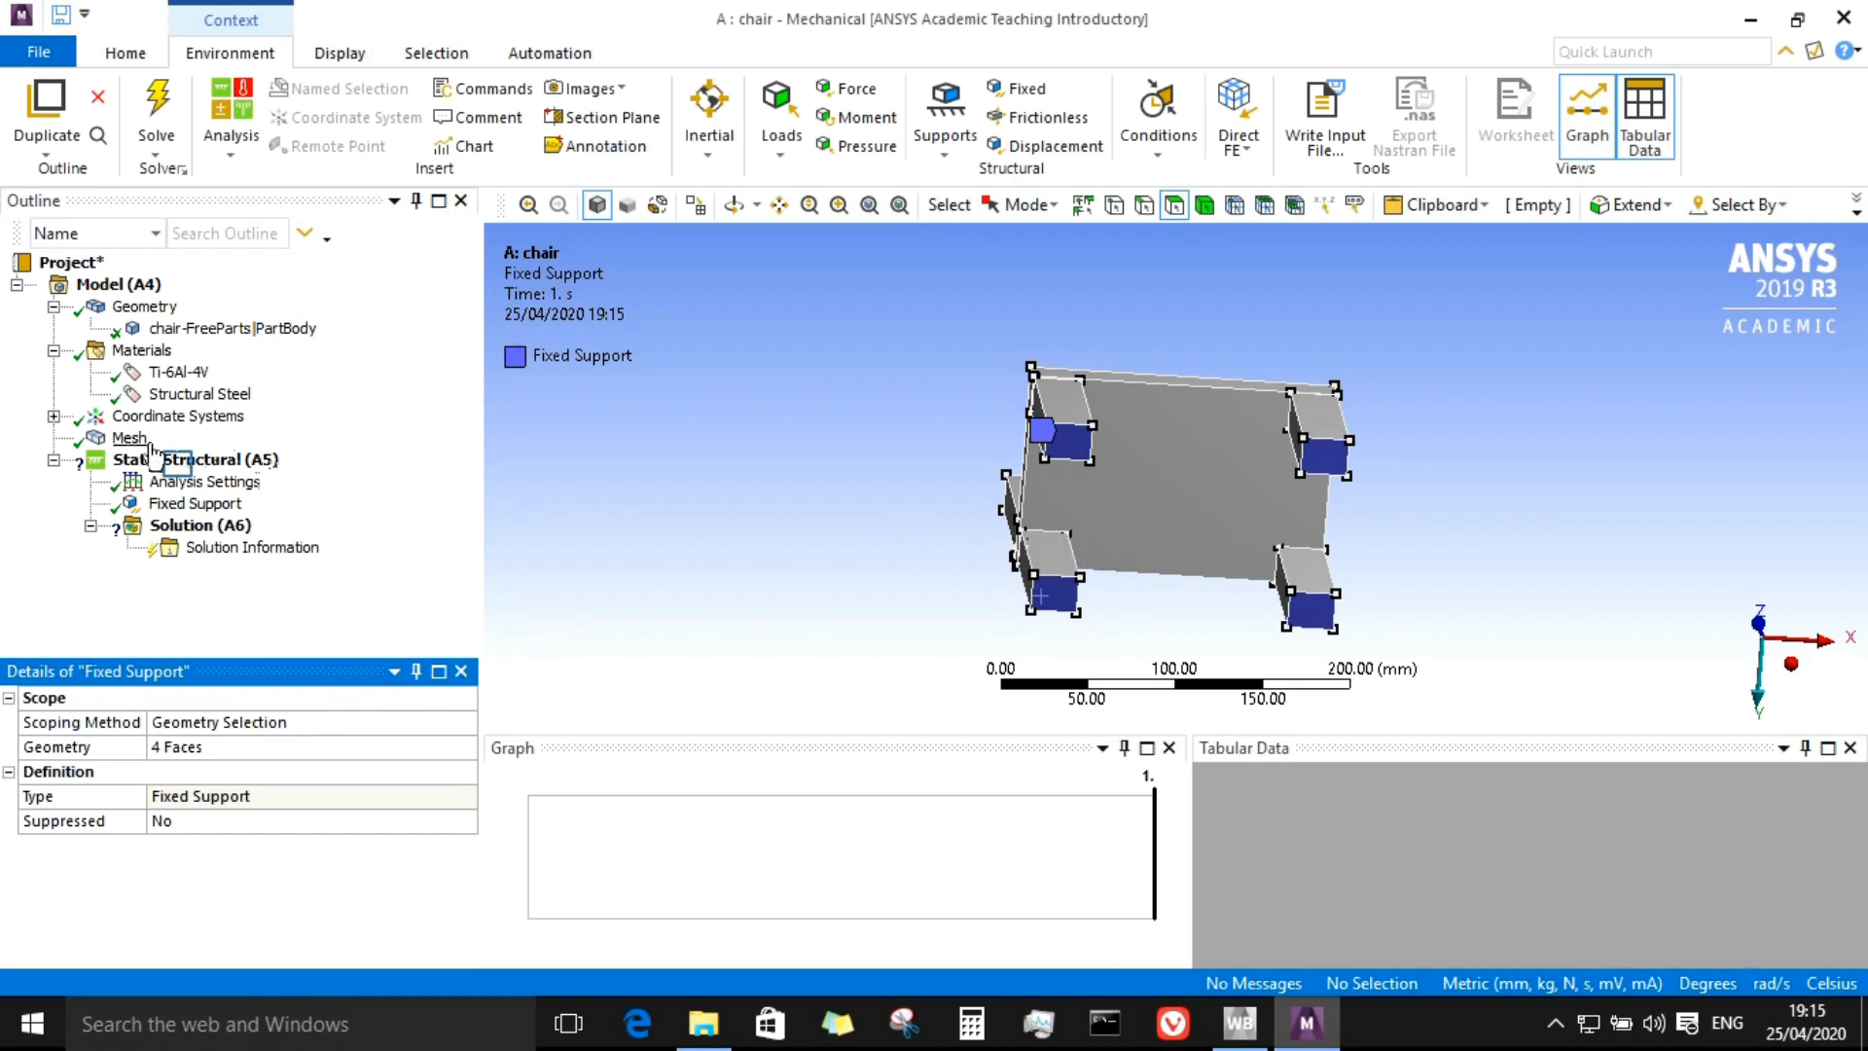
# Step: Switch to Calculator and compute 85 × 9.81 to get the seat load in newtons
pyautogui.click(186, 462)
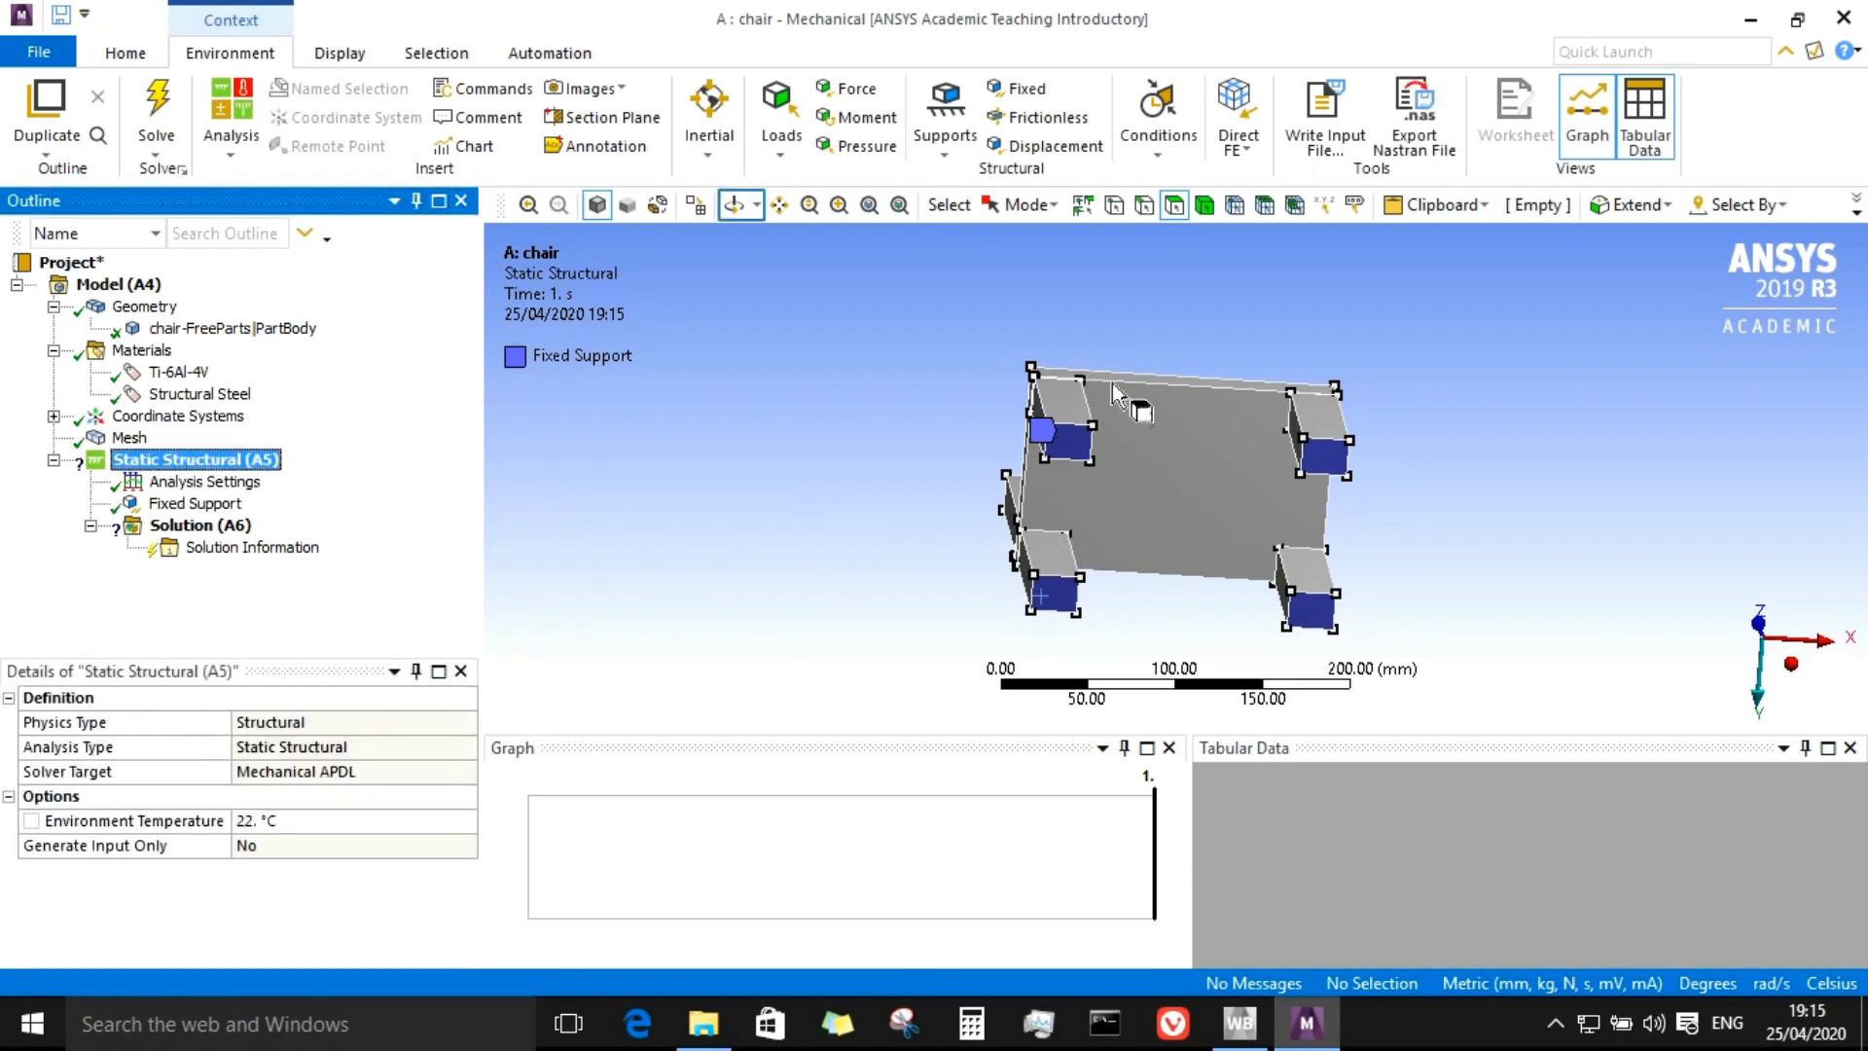
pyautogui.click(734, 205)
pyautogui.moveTo(1035, 486); pyautogui.dragTo(1128, 525)
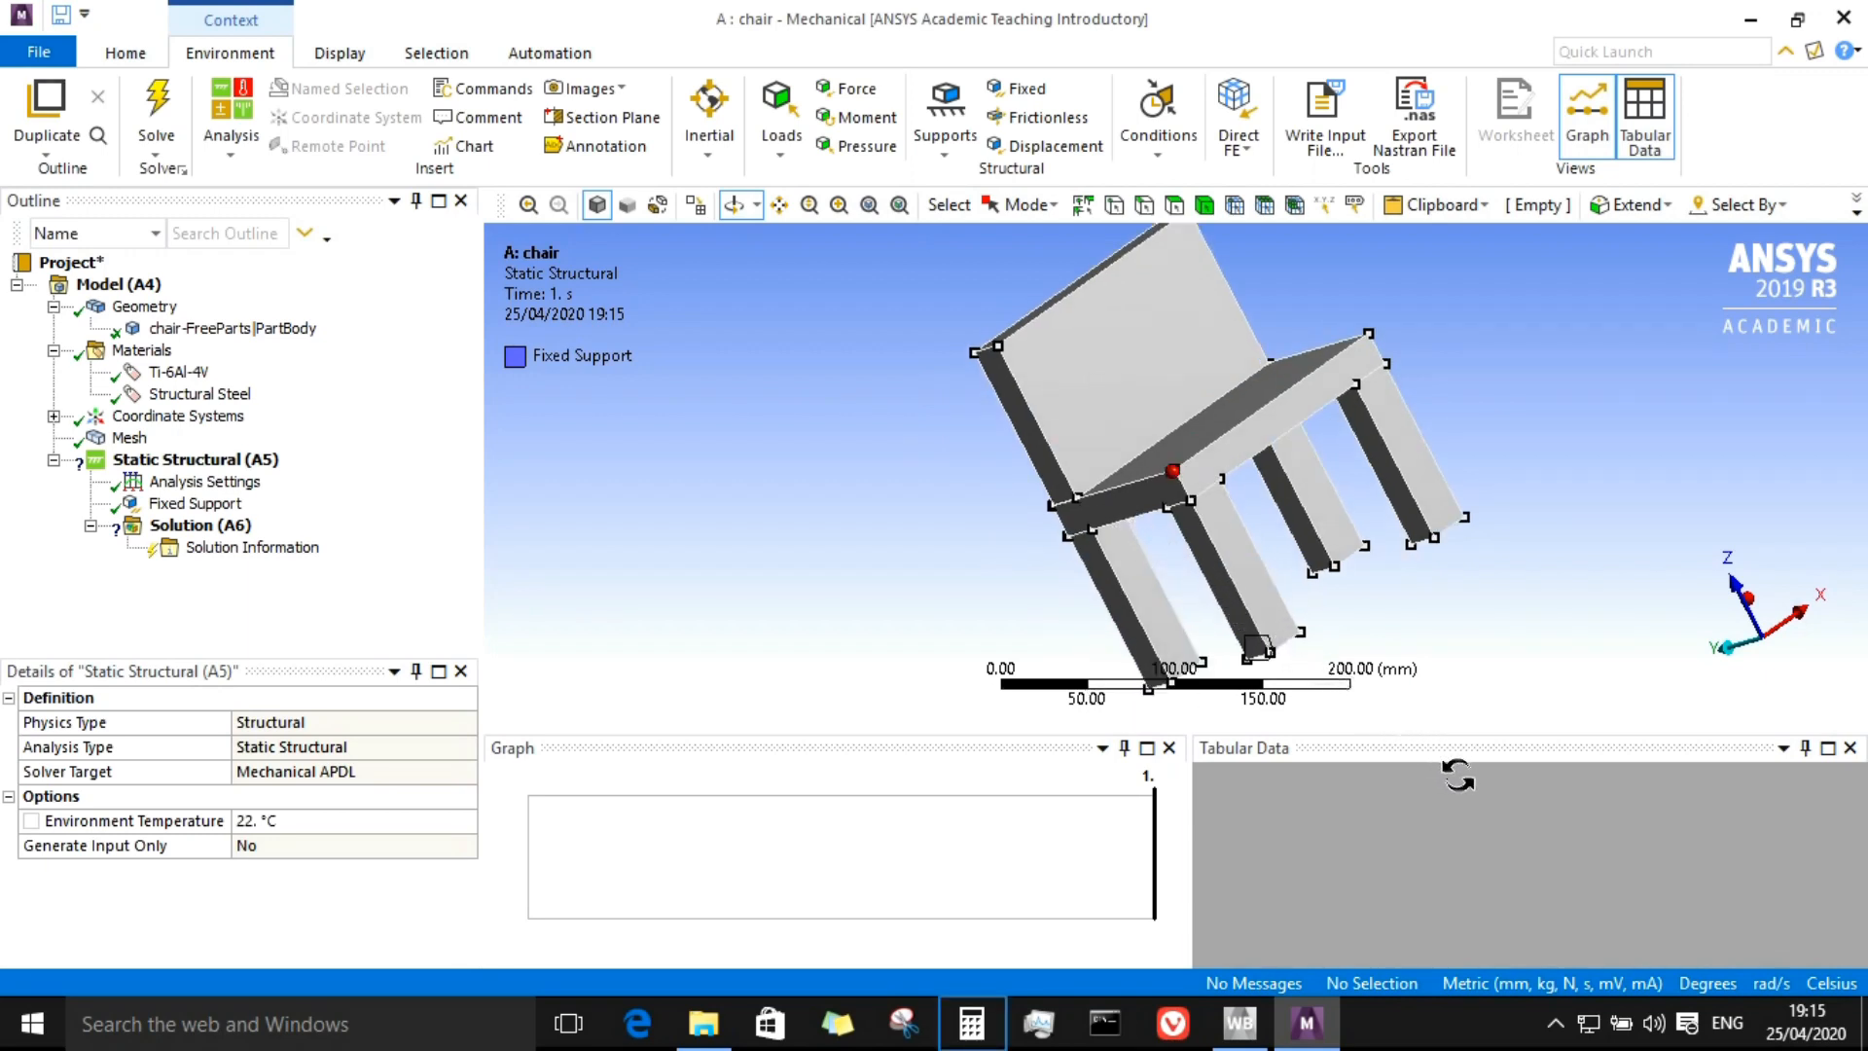
pyautogui.click(971, 1023)
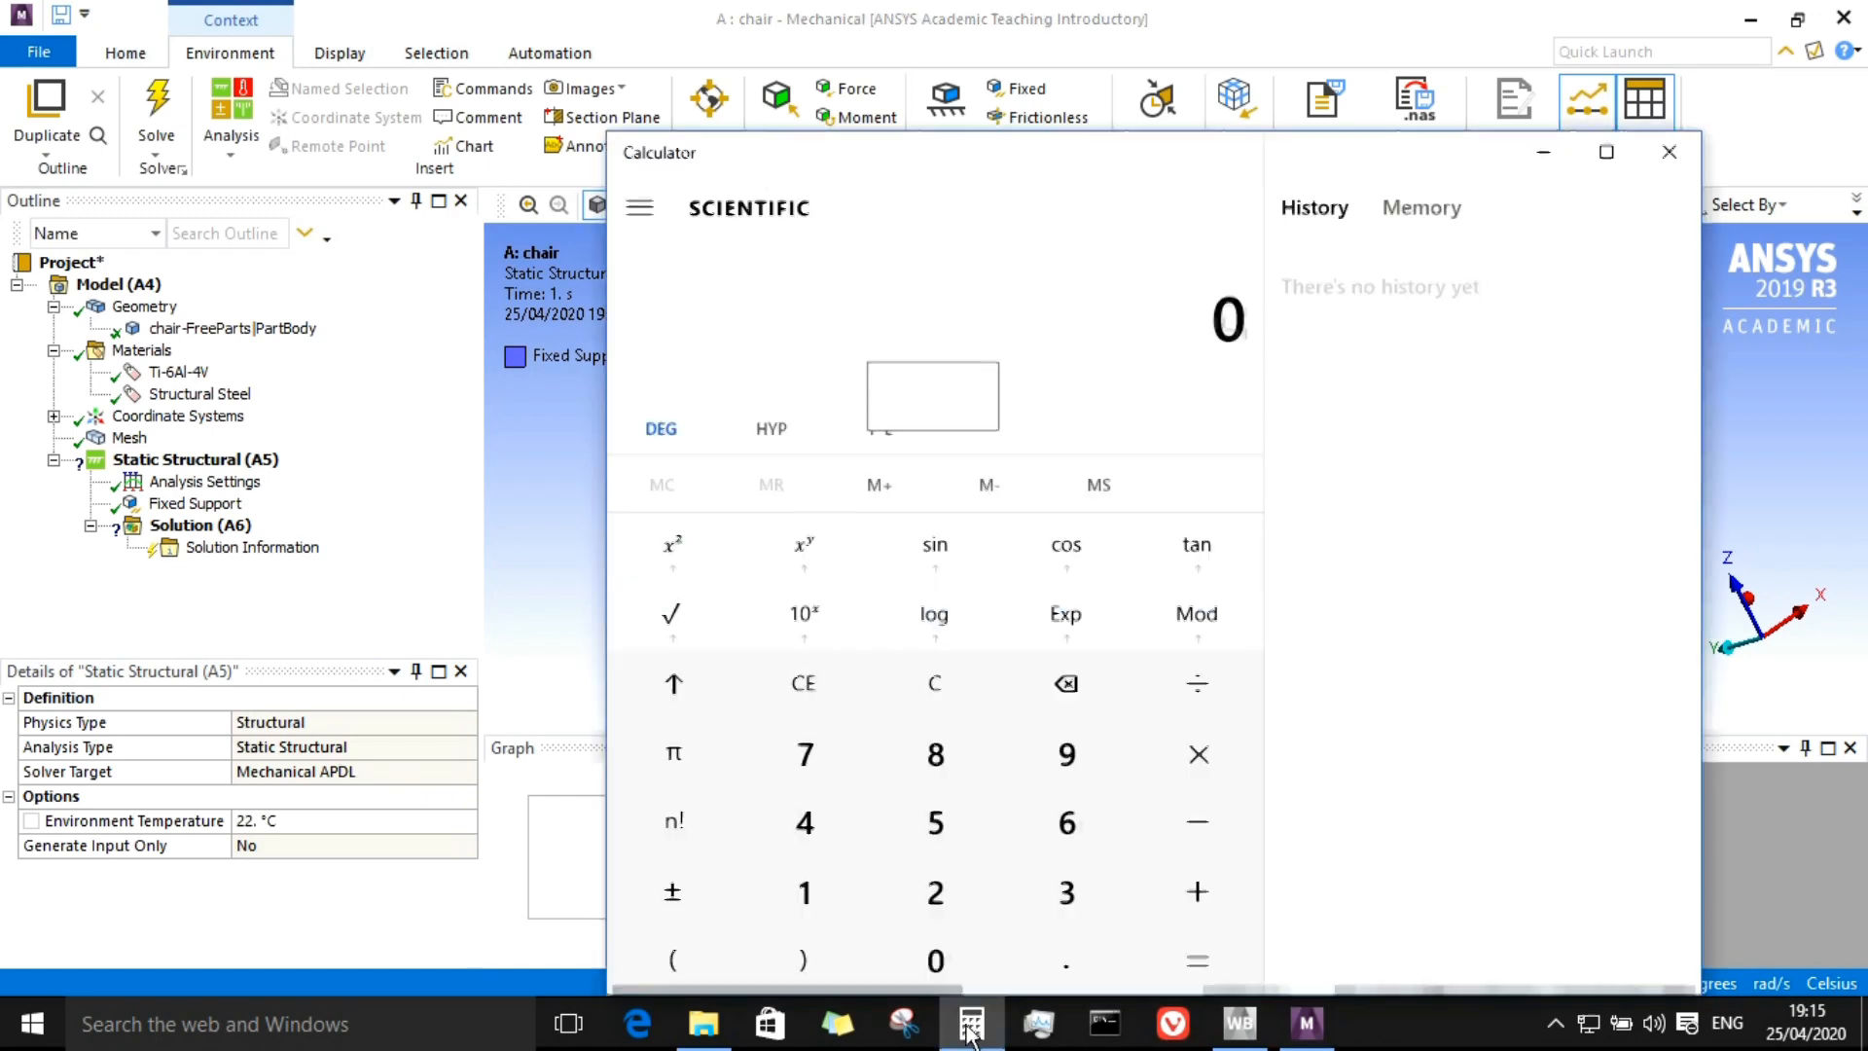
pyautogui.write('*')
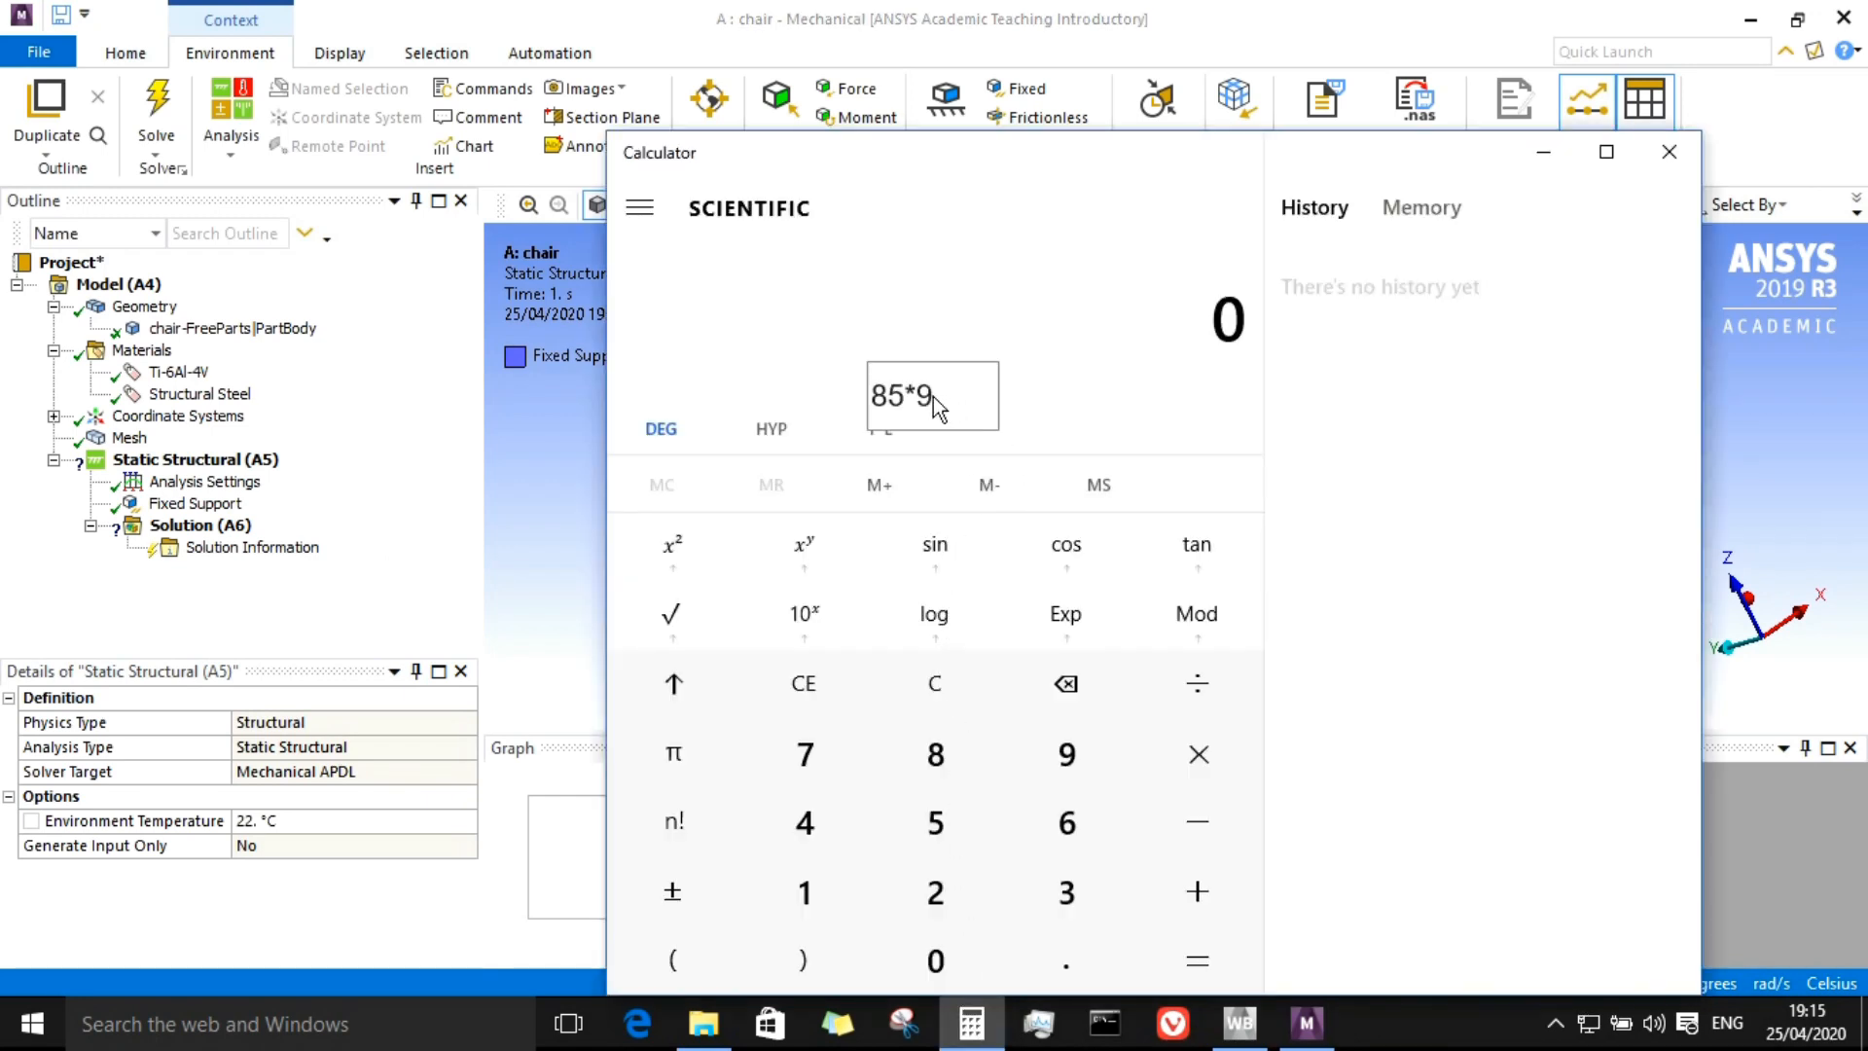
pyautogui.write('9.81')
pyautogui.press('Return')
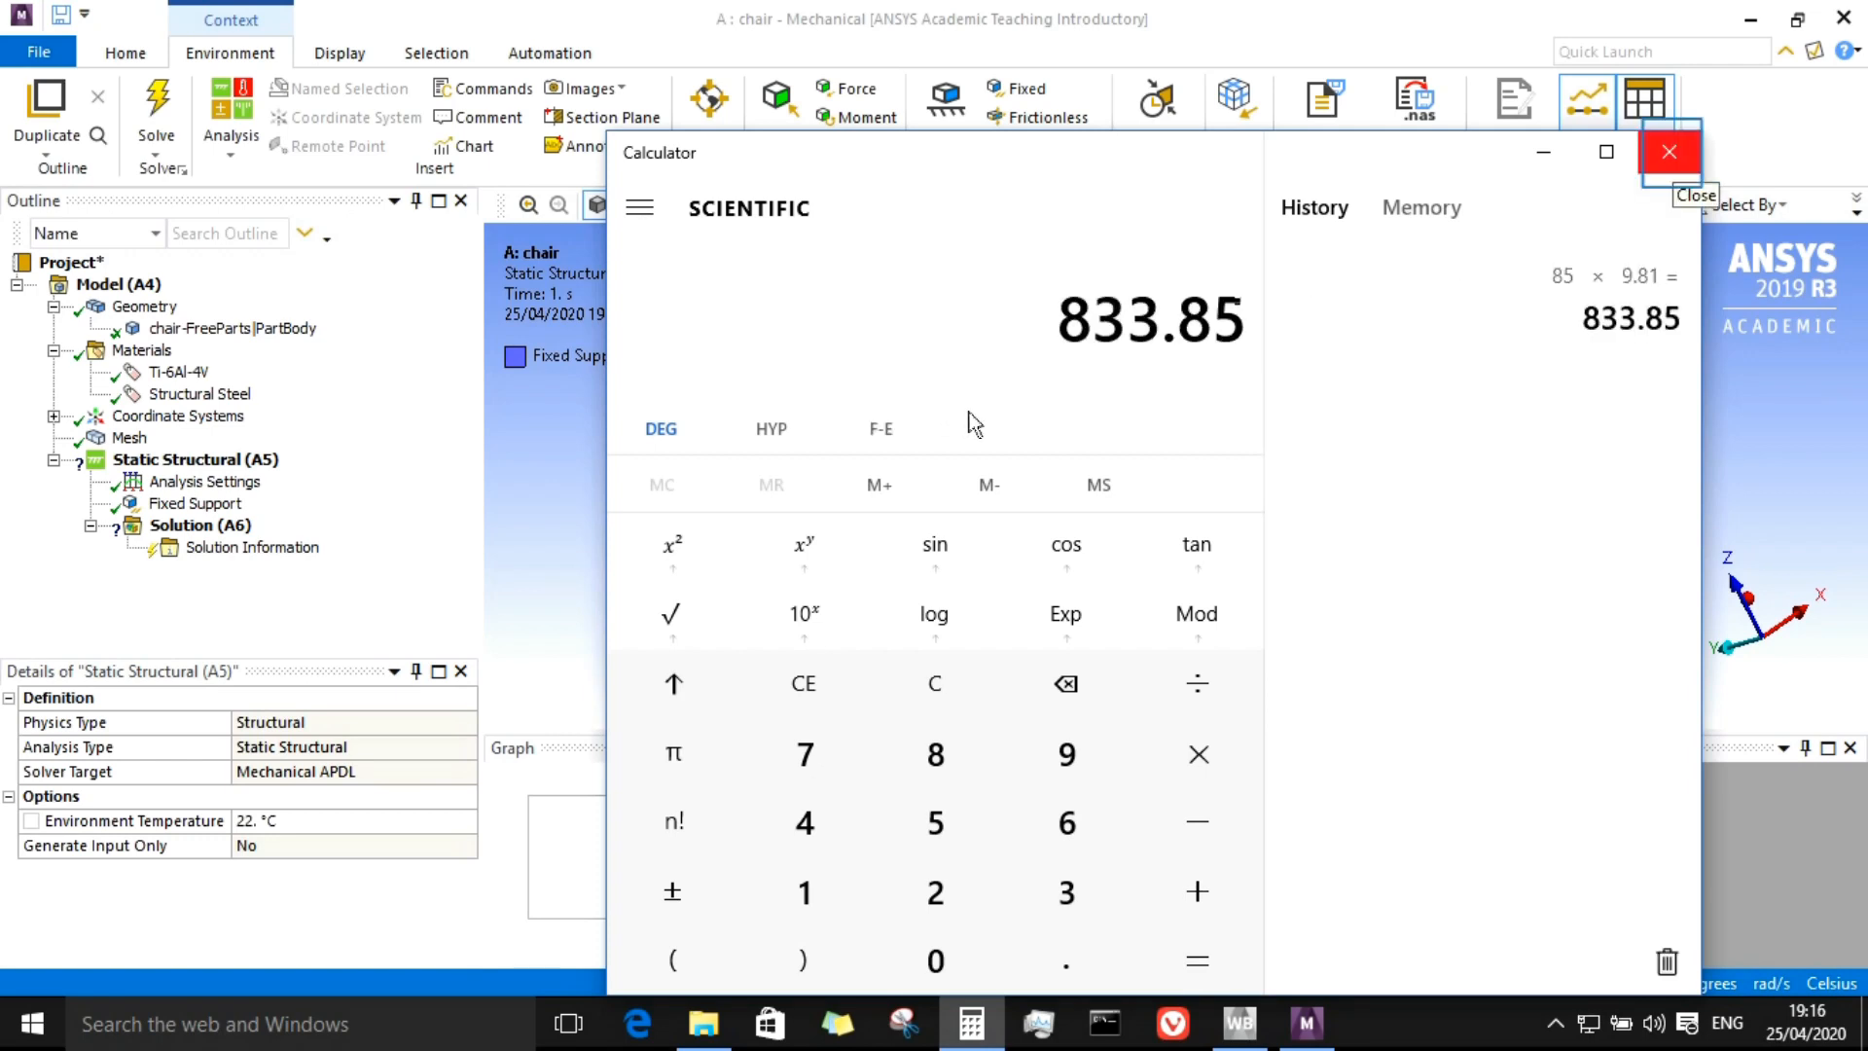
pyautogui.click(1669, 153)
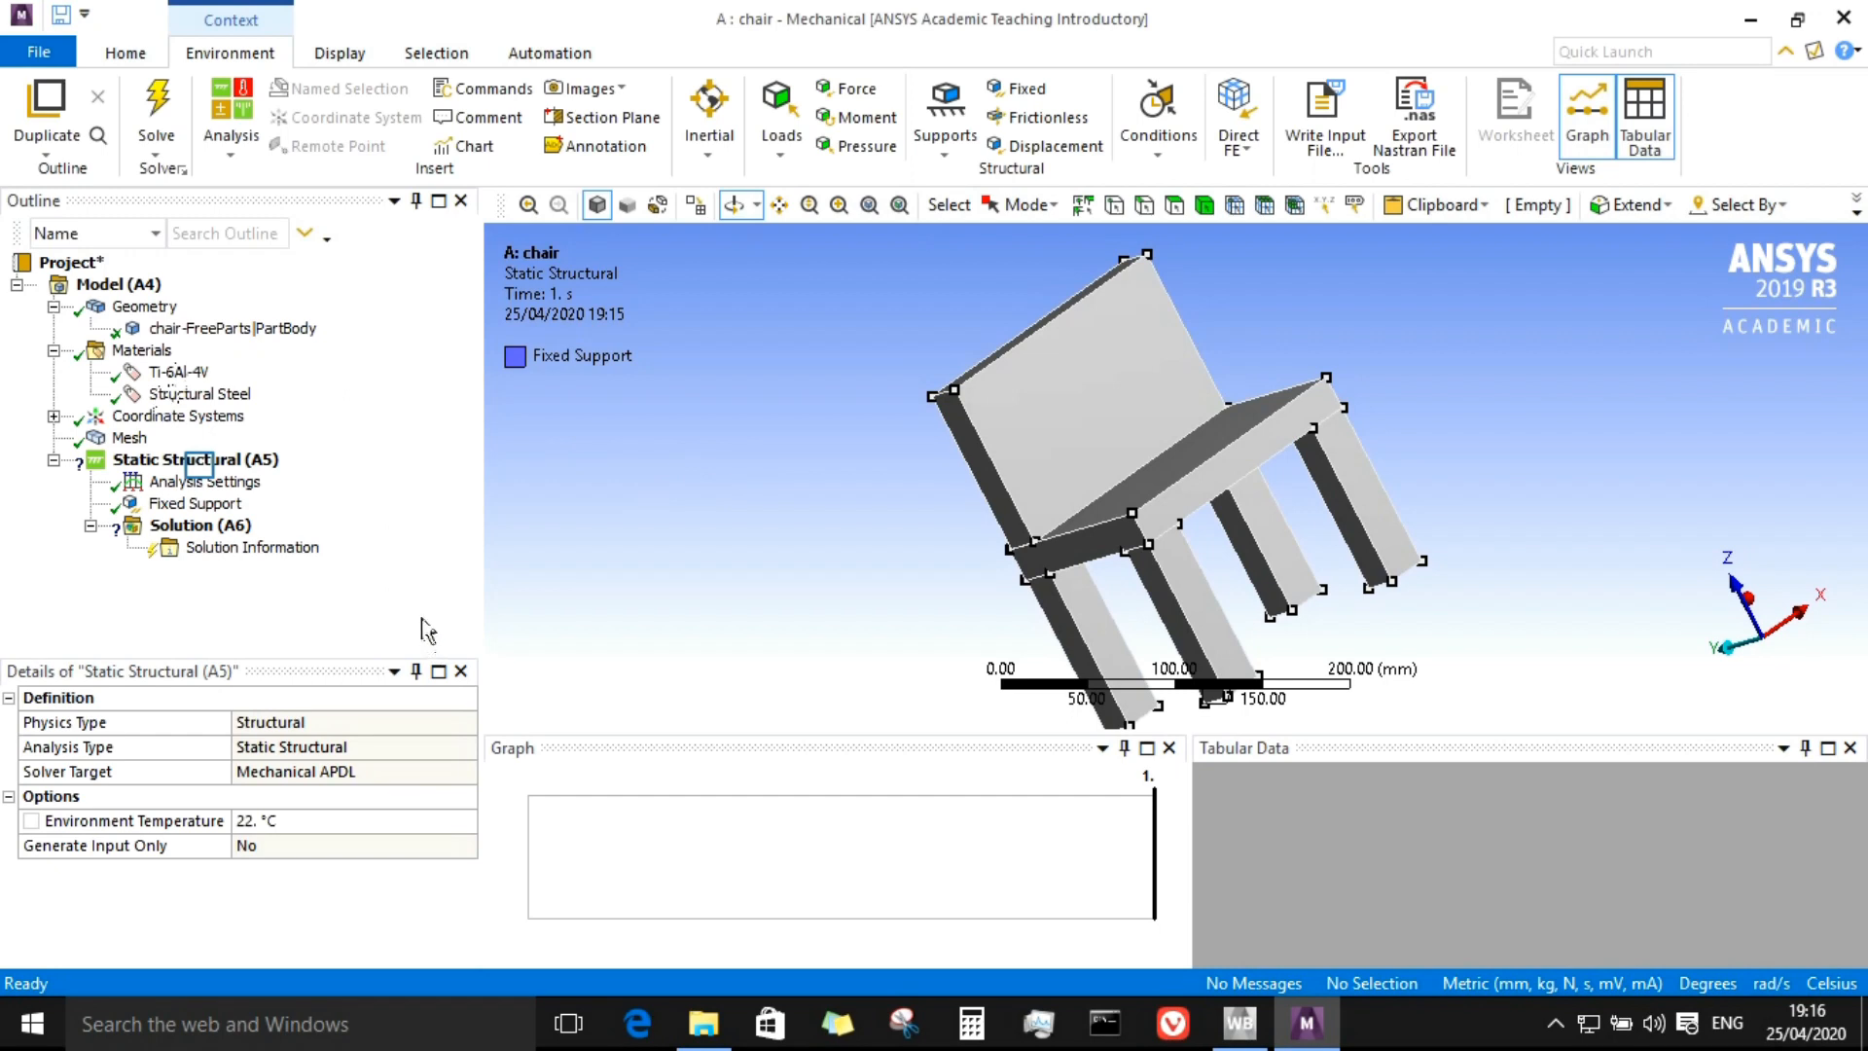
# Step: Insert a Force on the chair seat's top face with a magnitude of 833.85 N
pyautogui.rightClick(200, 465)
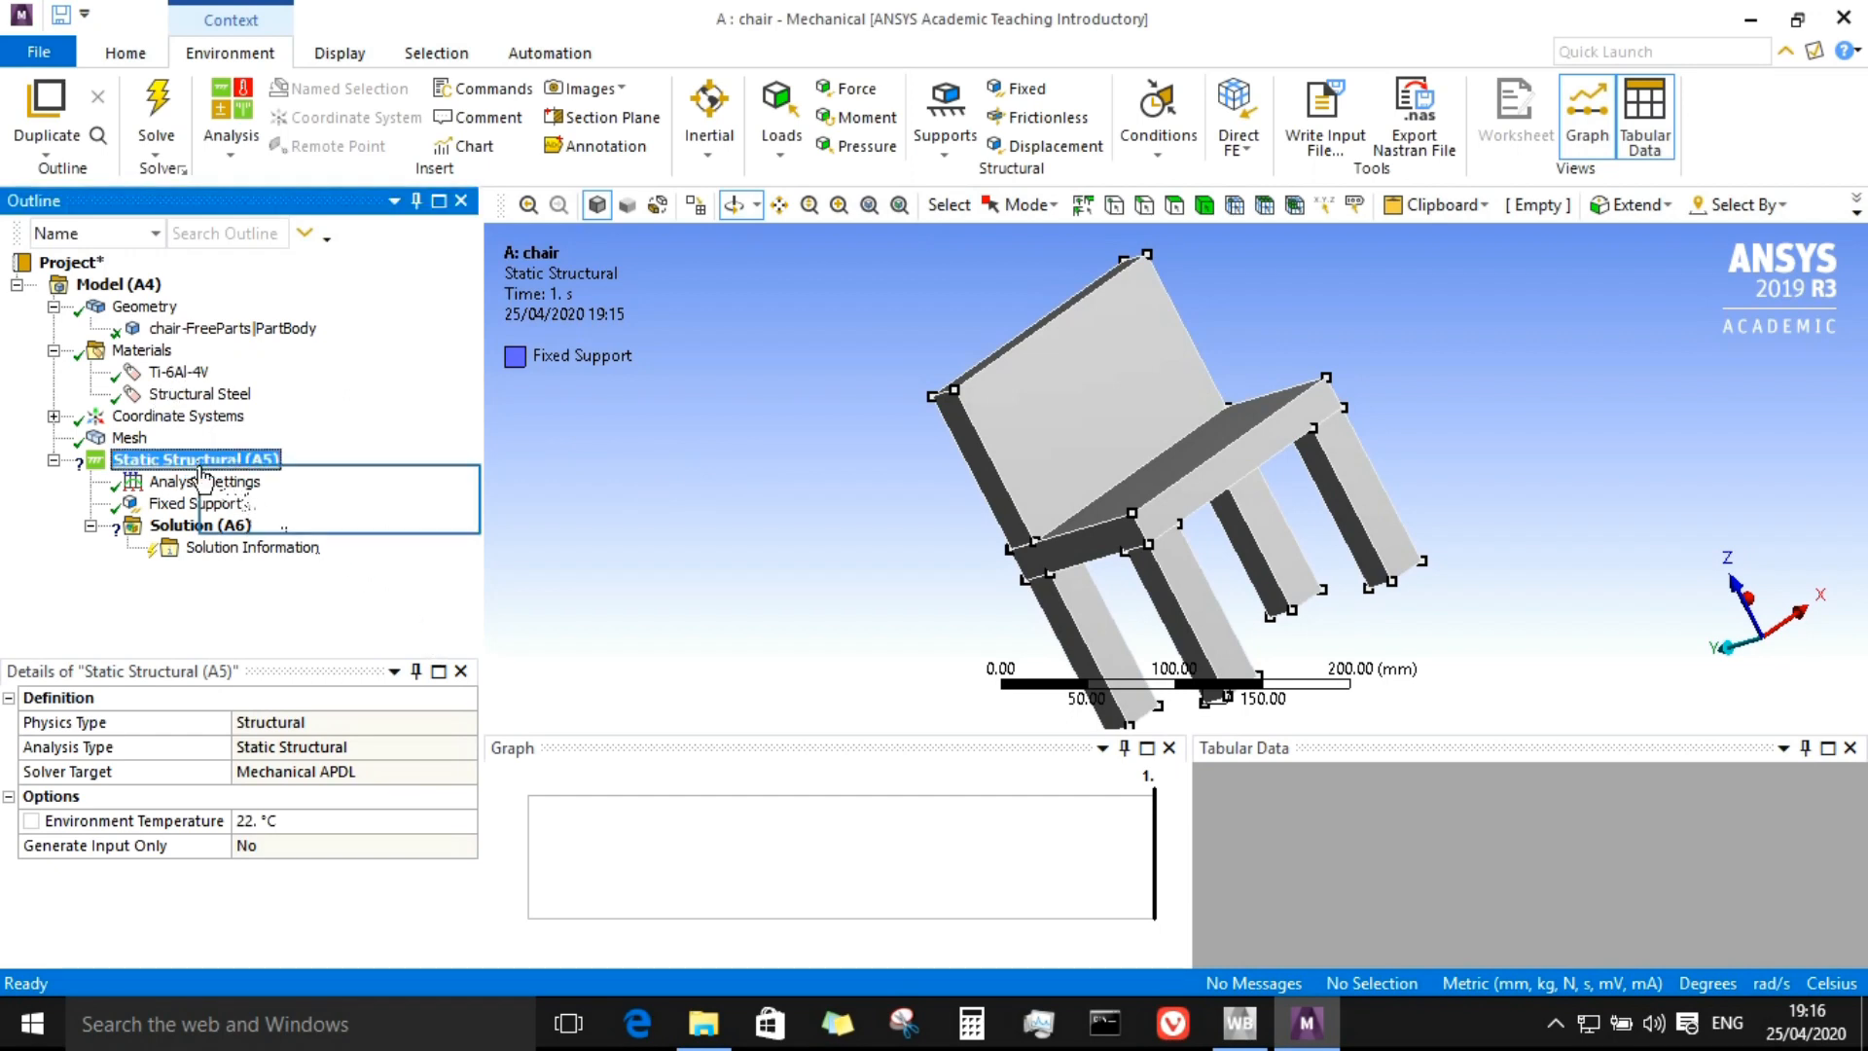
pyautogui.click(254, 484)
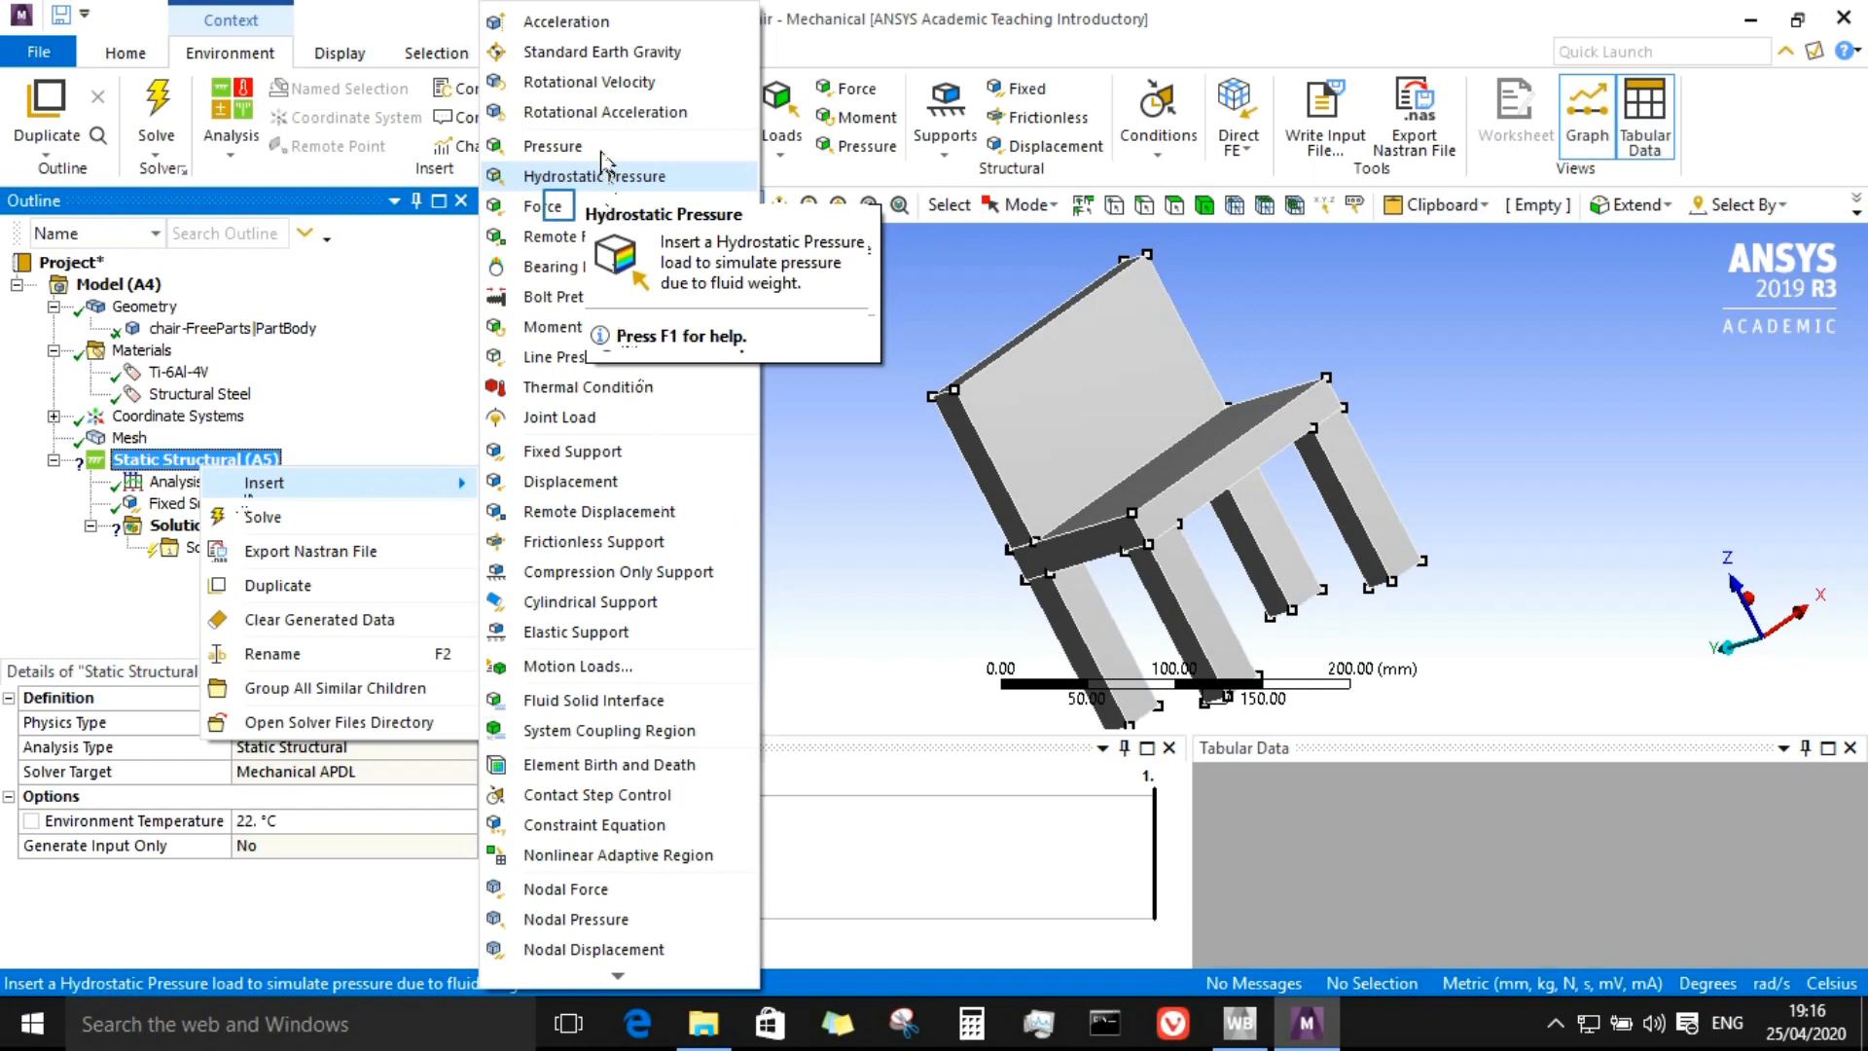
pyautogui.click(541, 206)
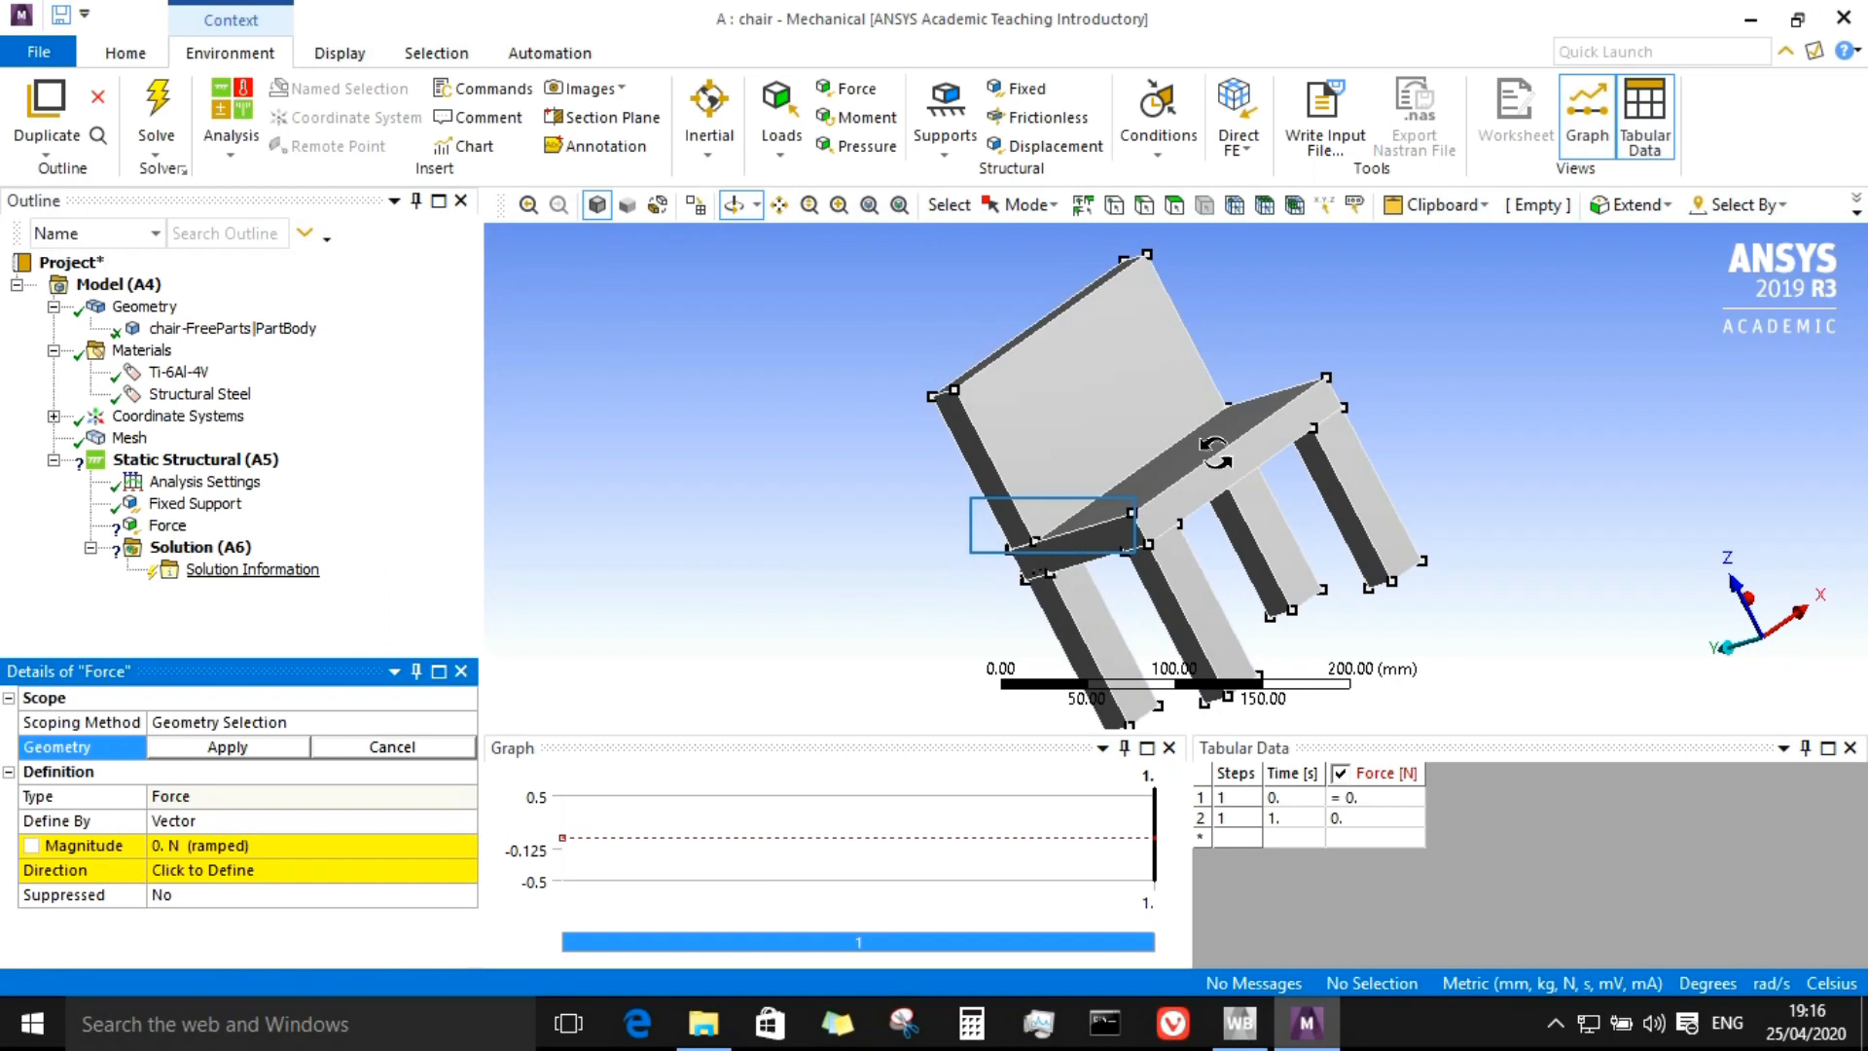
pyautogui.moveTo(1054, 526); pyautogui.dragTo(1133, 531)
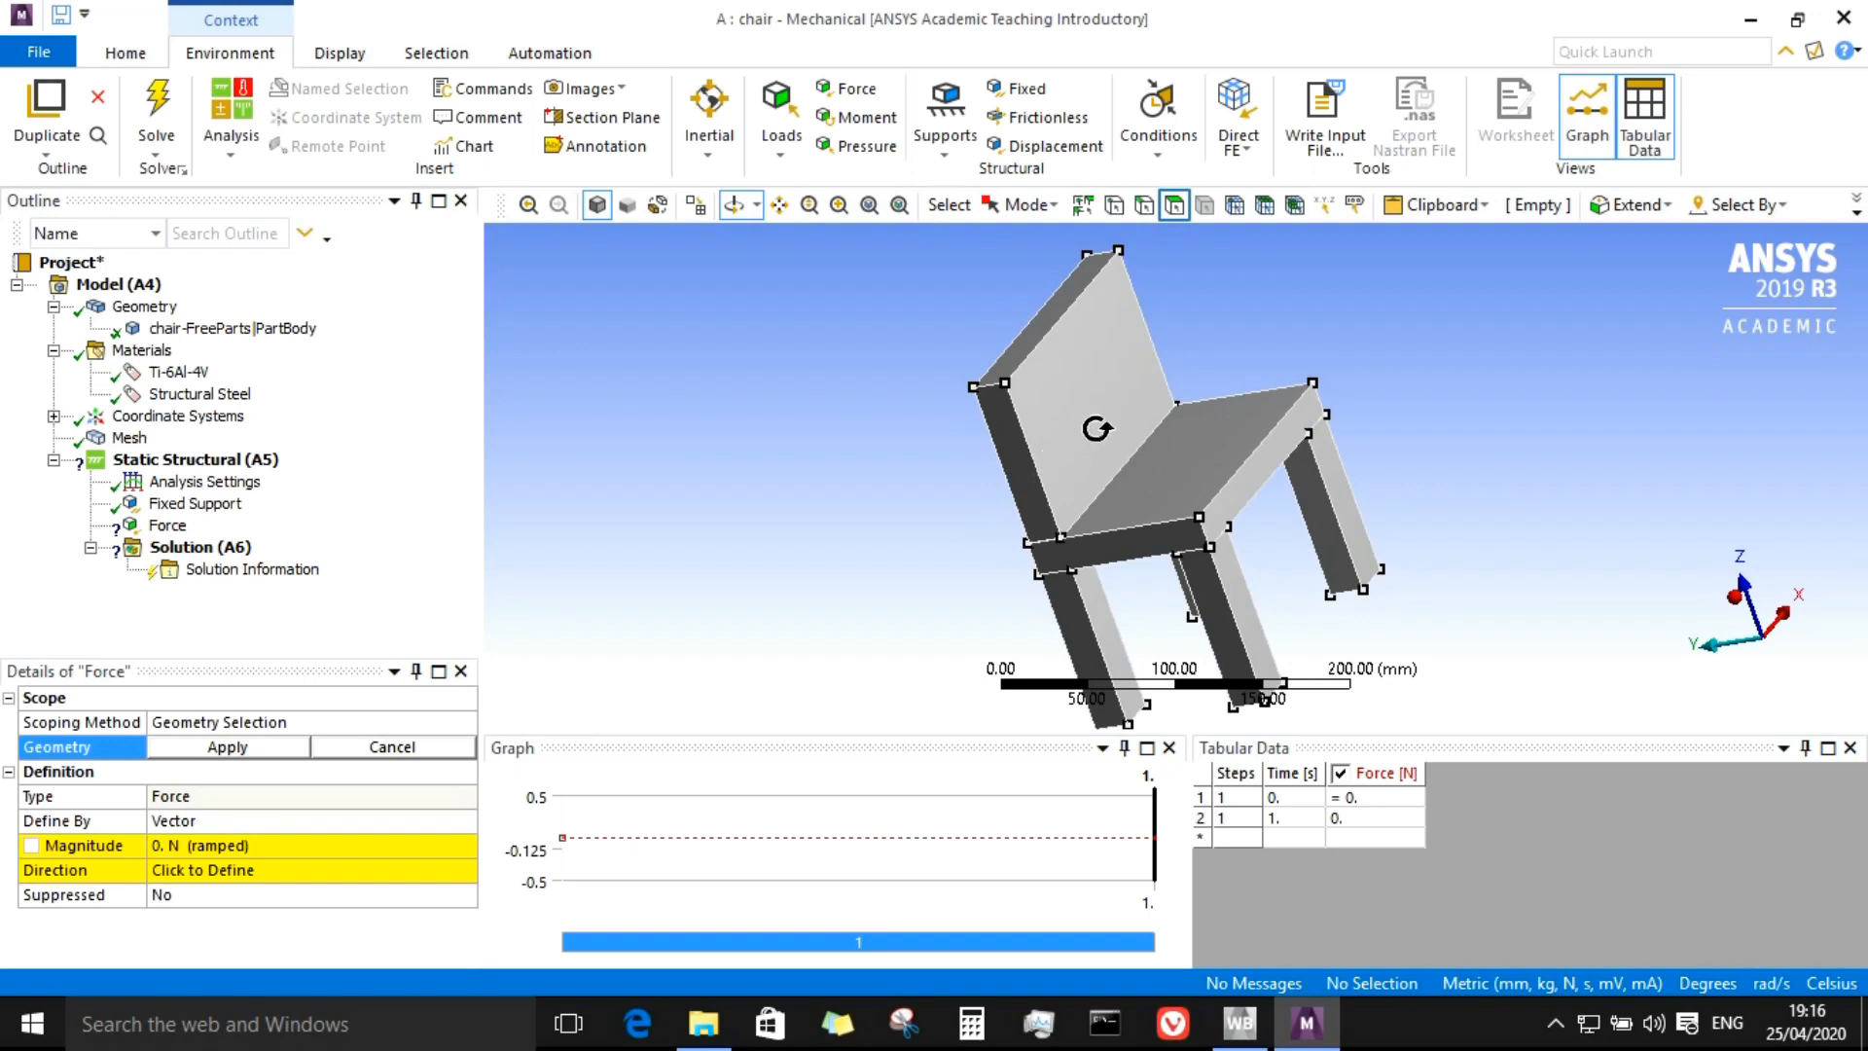
pyautogui.click(1177, 201)
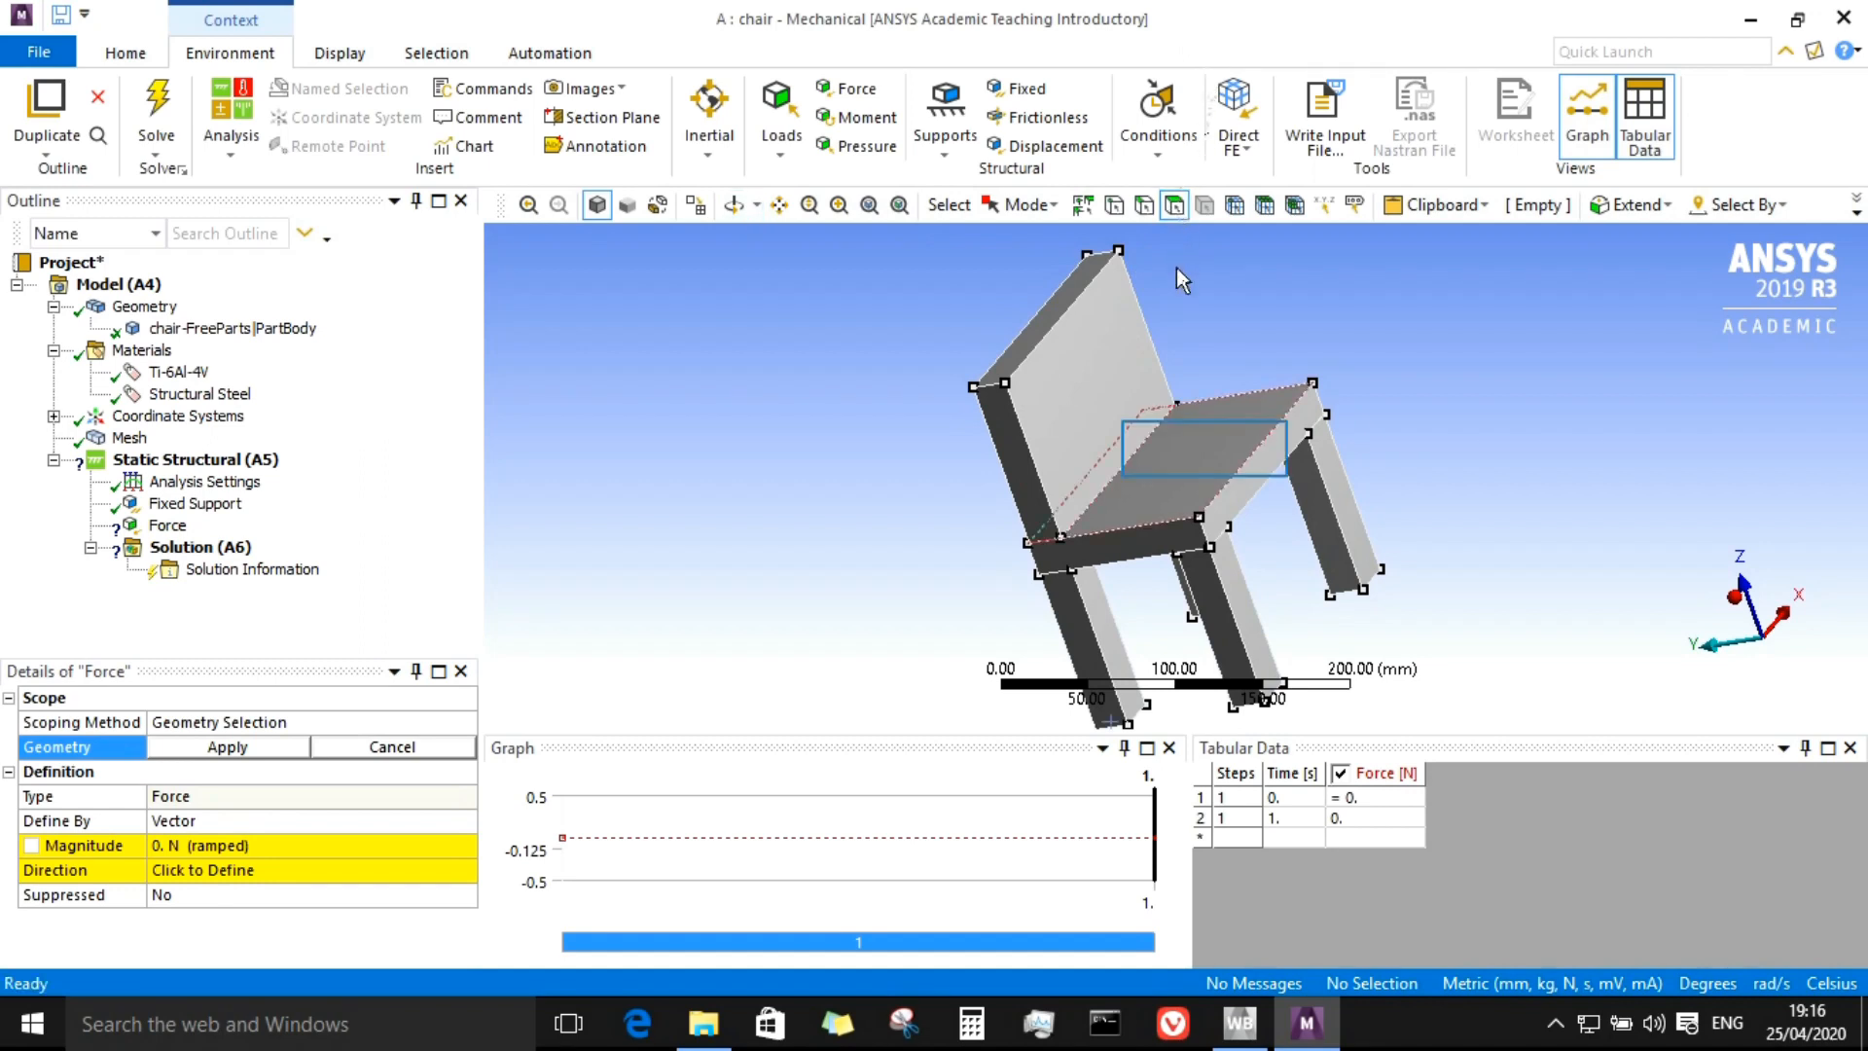
pyautogui.click(1204, 449)
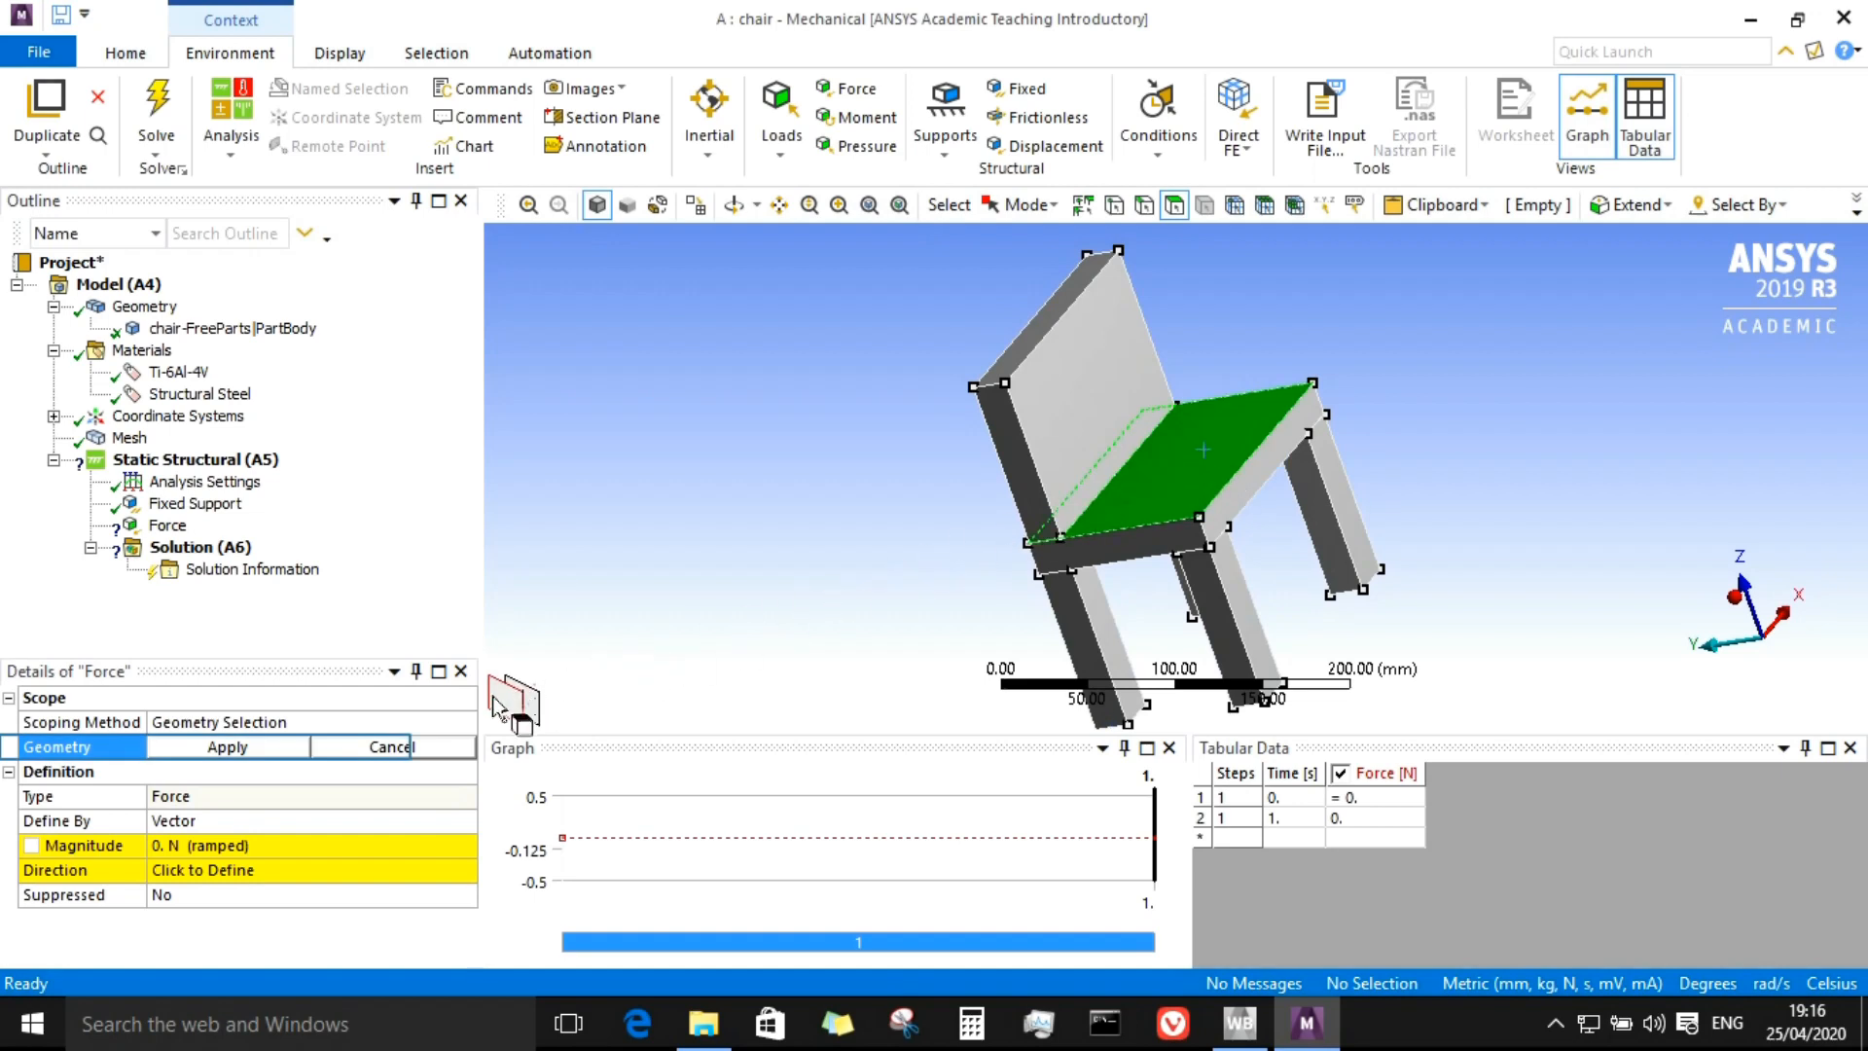
pyautogui.click(184, 747)
pyautogui.click(212, 851)
pyautogui.write('833.85')
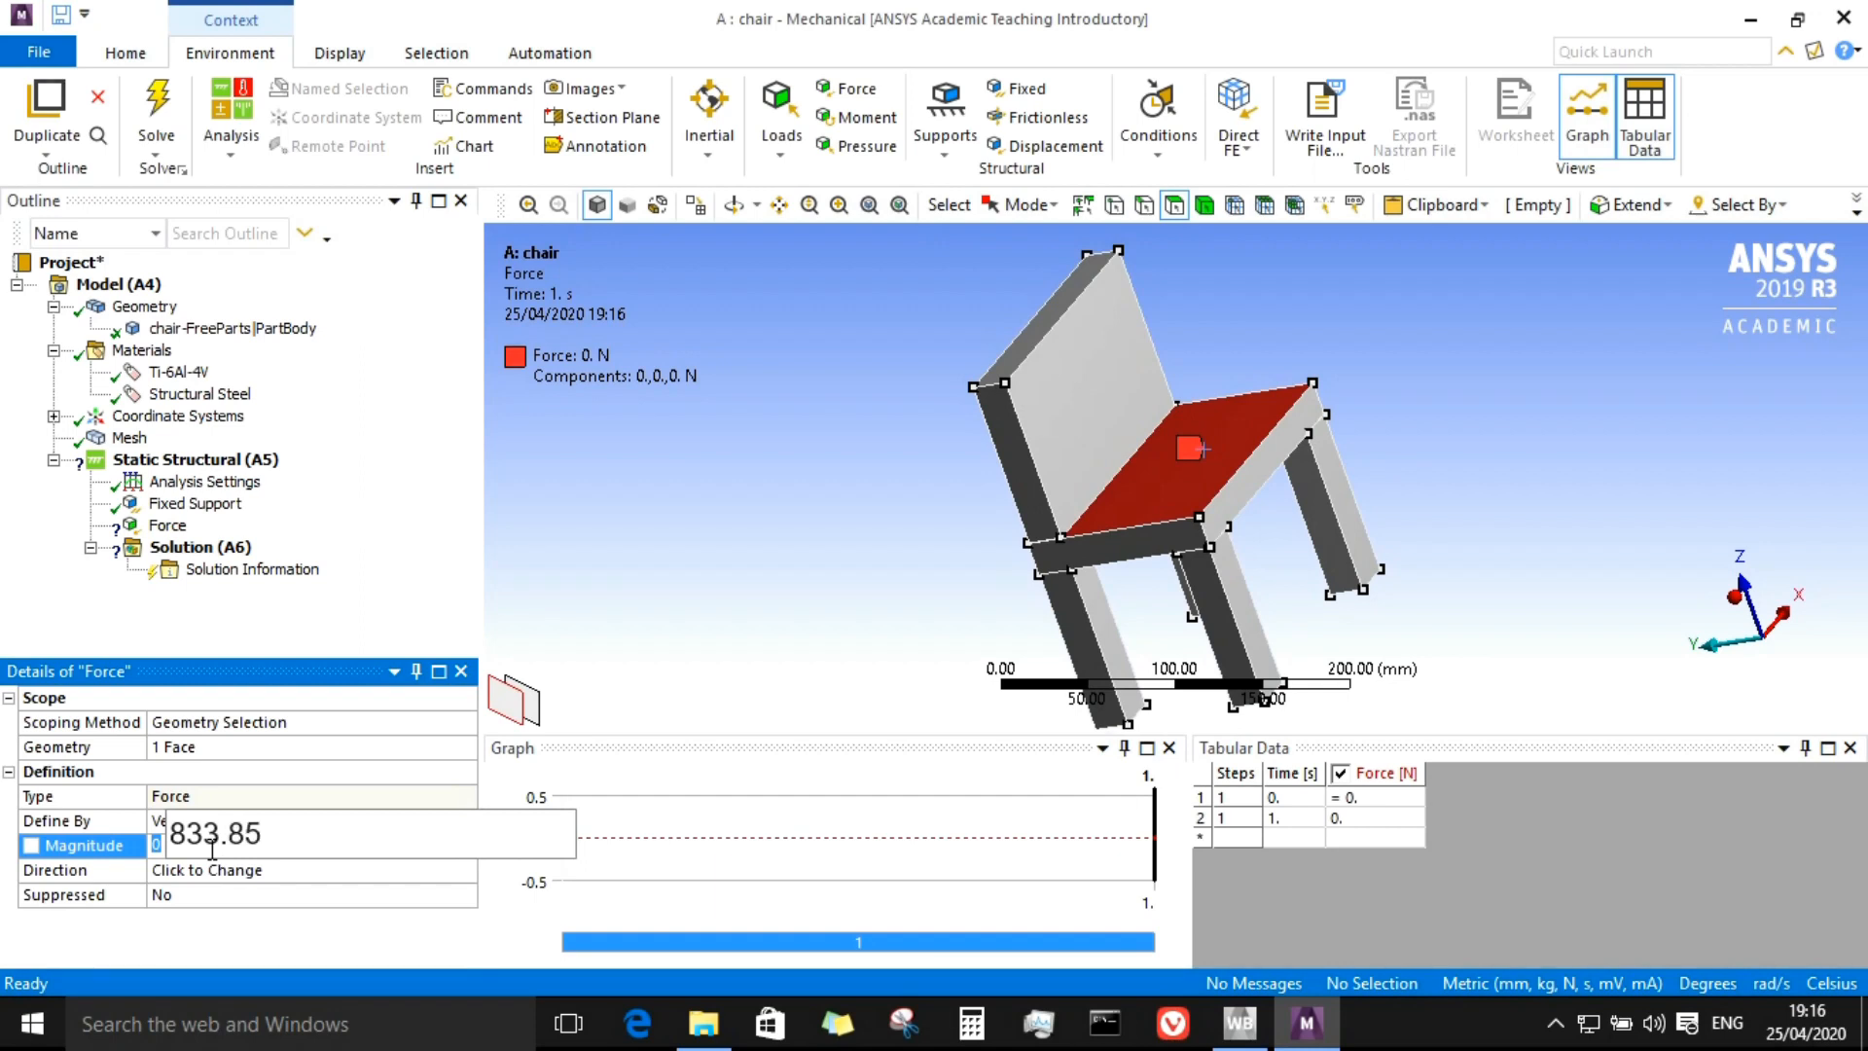
pyautogui.press('Return')
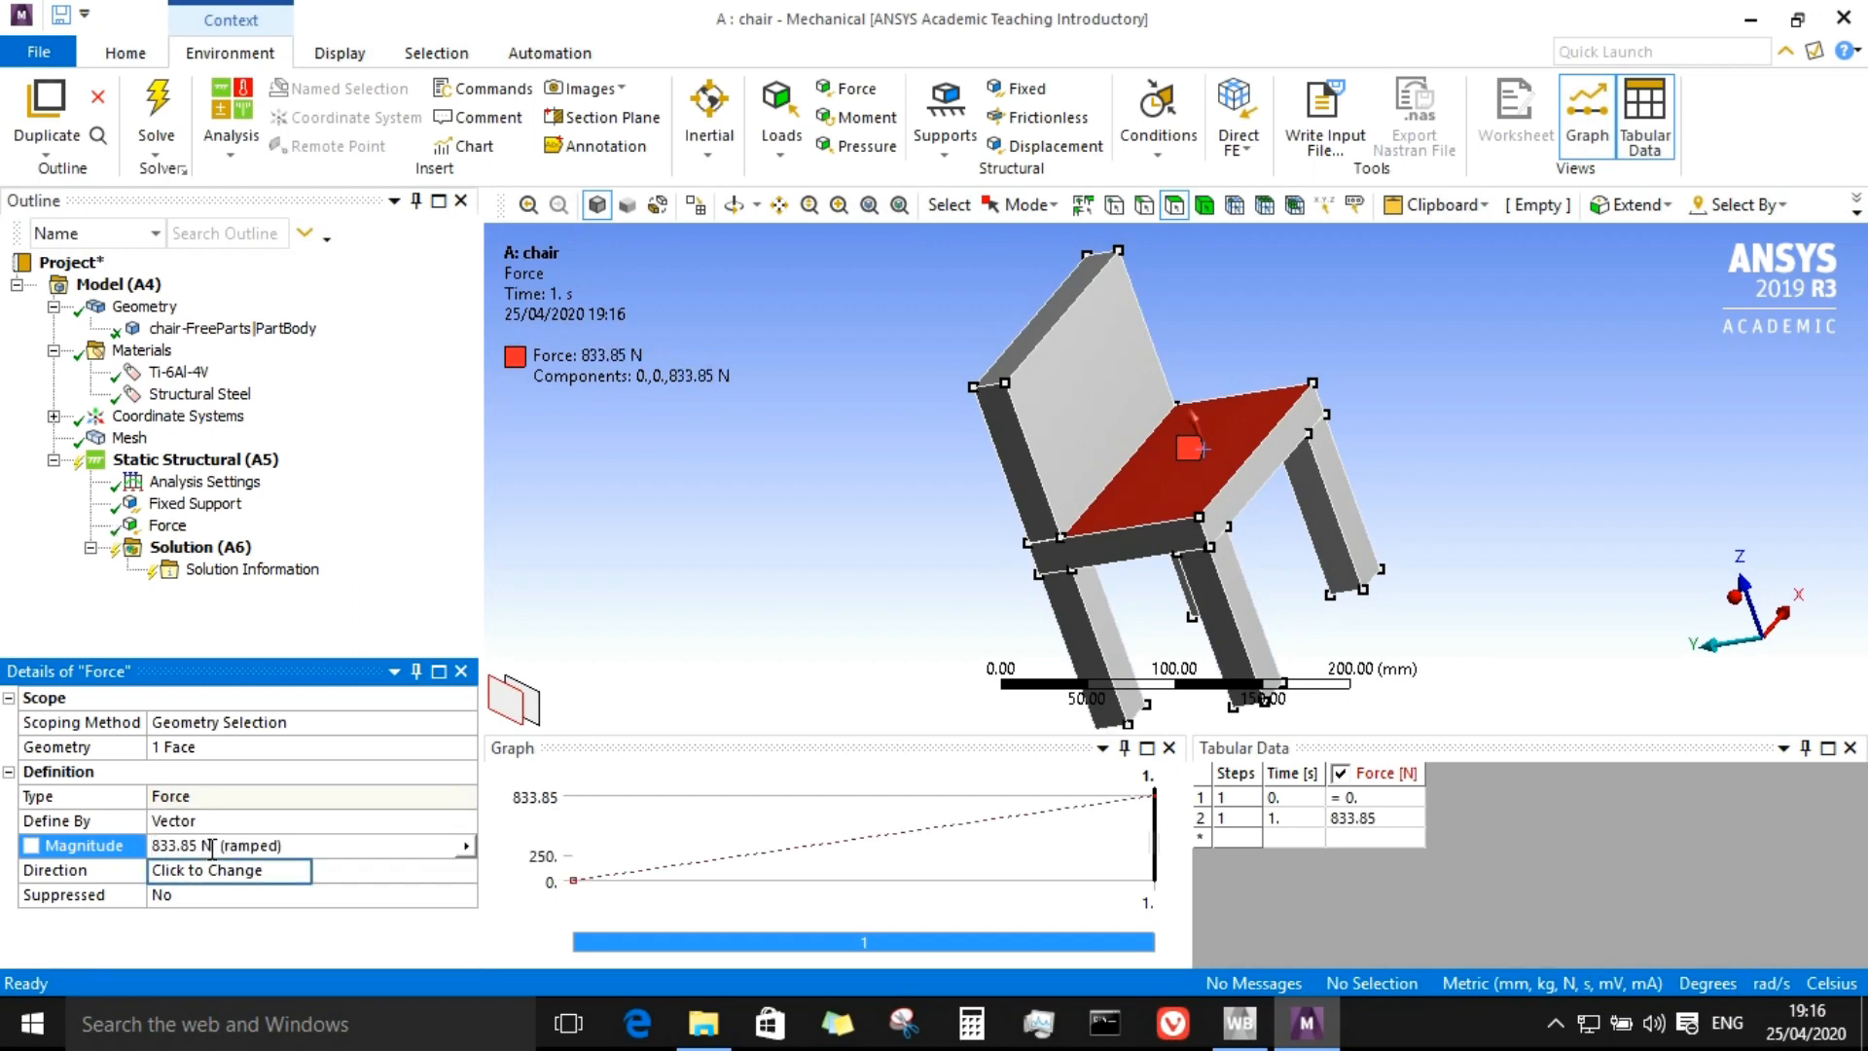
# Step: Reverse the direction of the seat force so it points downward onto the seat
pyautogui.click(222, 869)
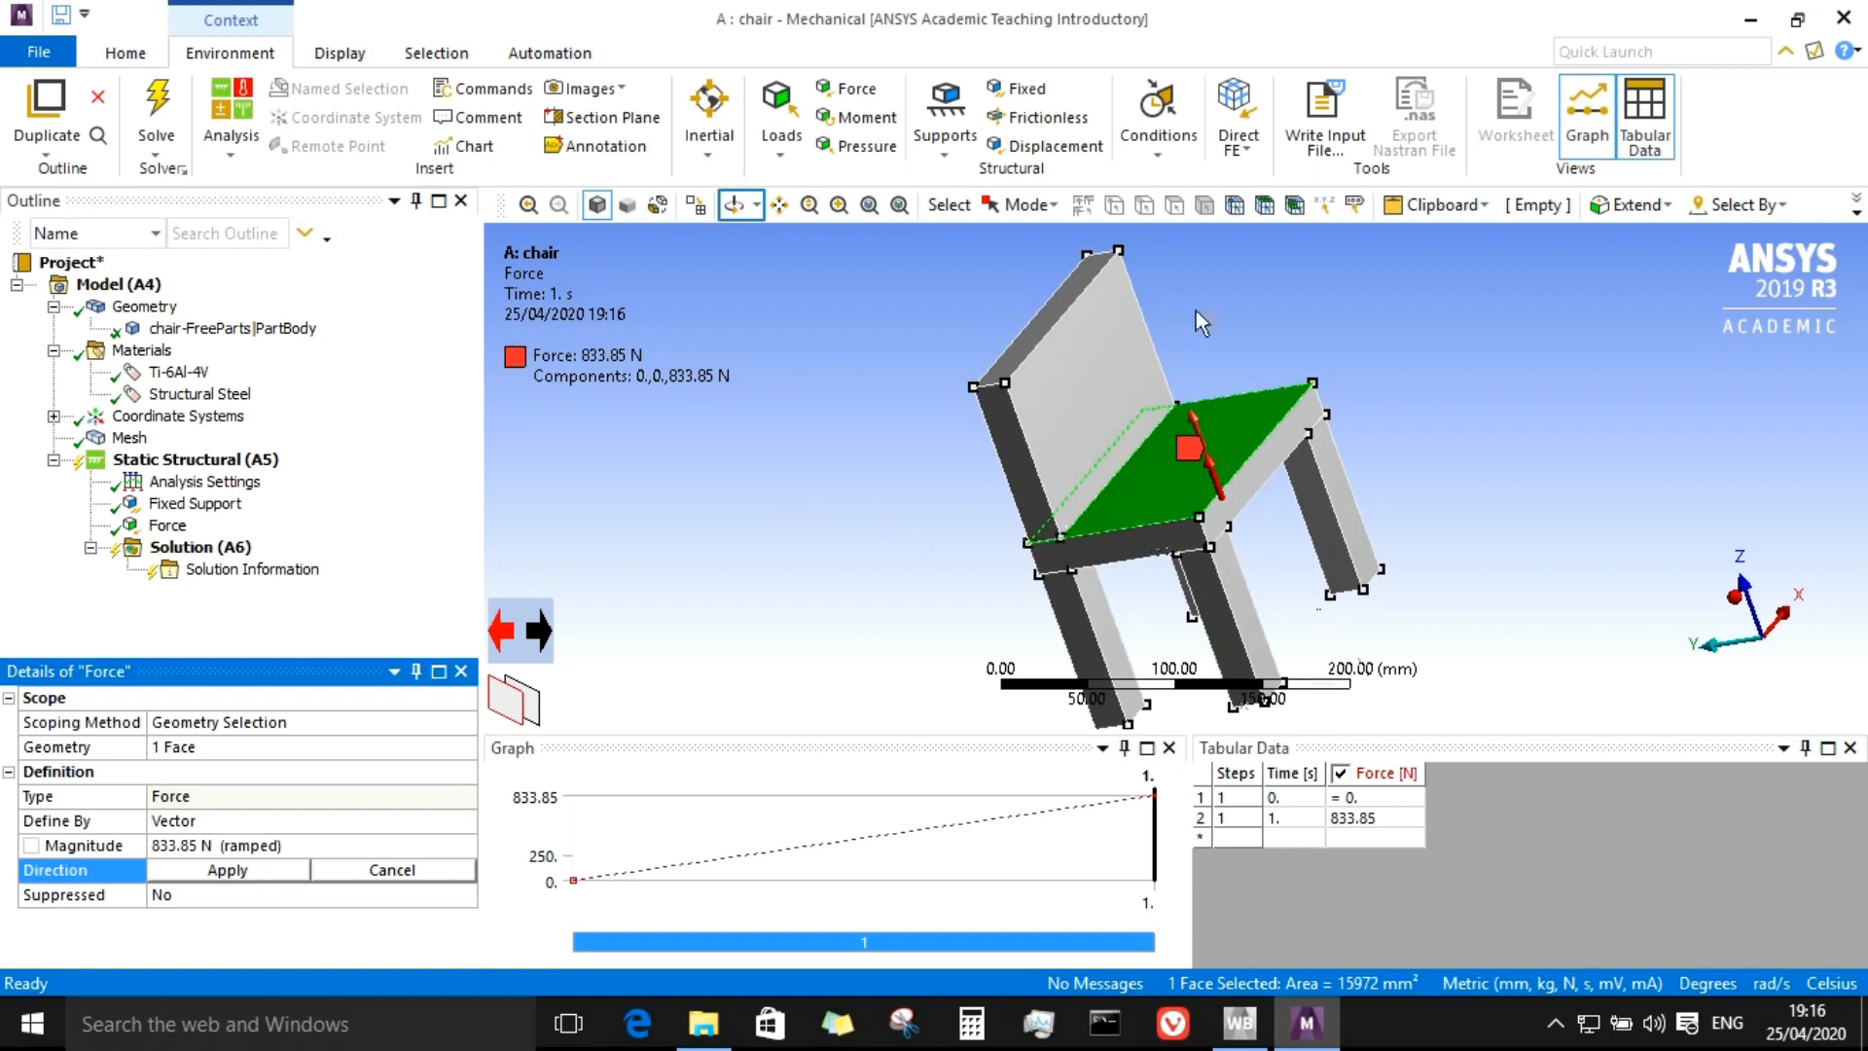
pyautogui.click(738, 207)
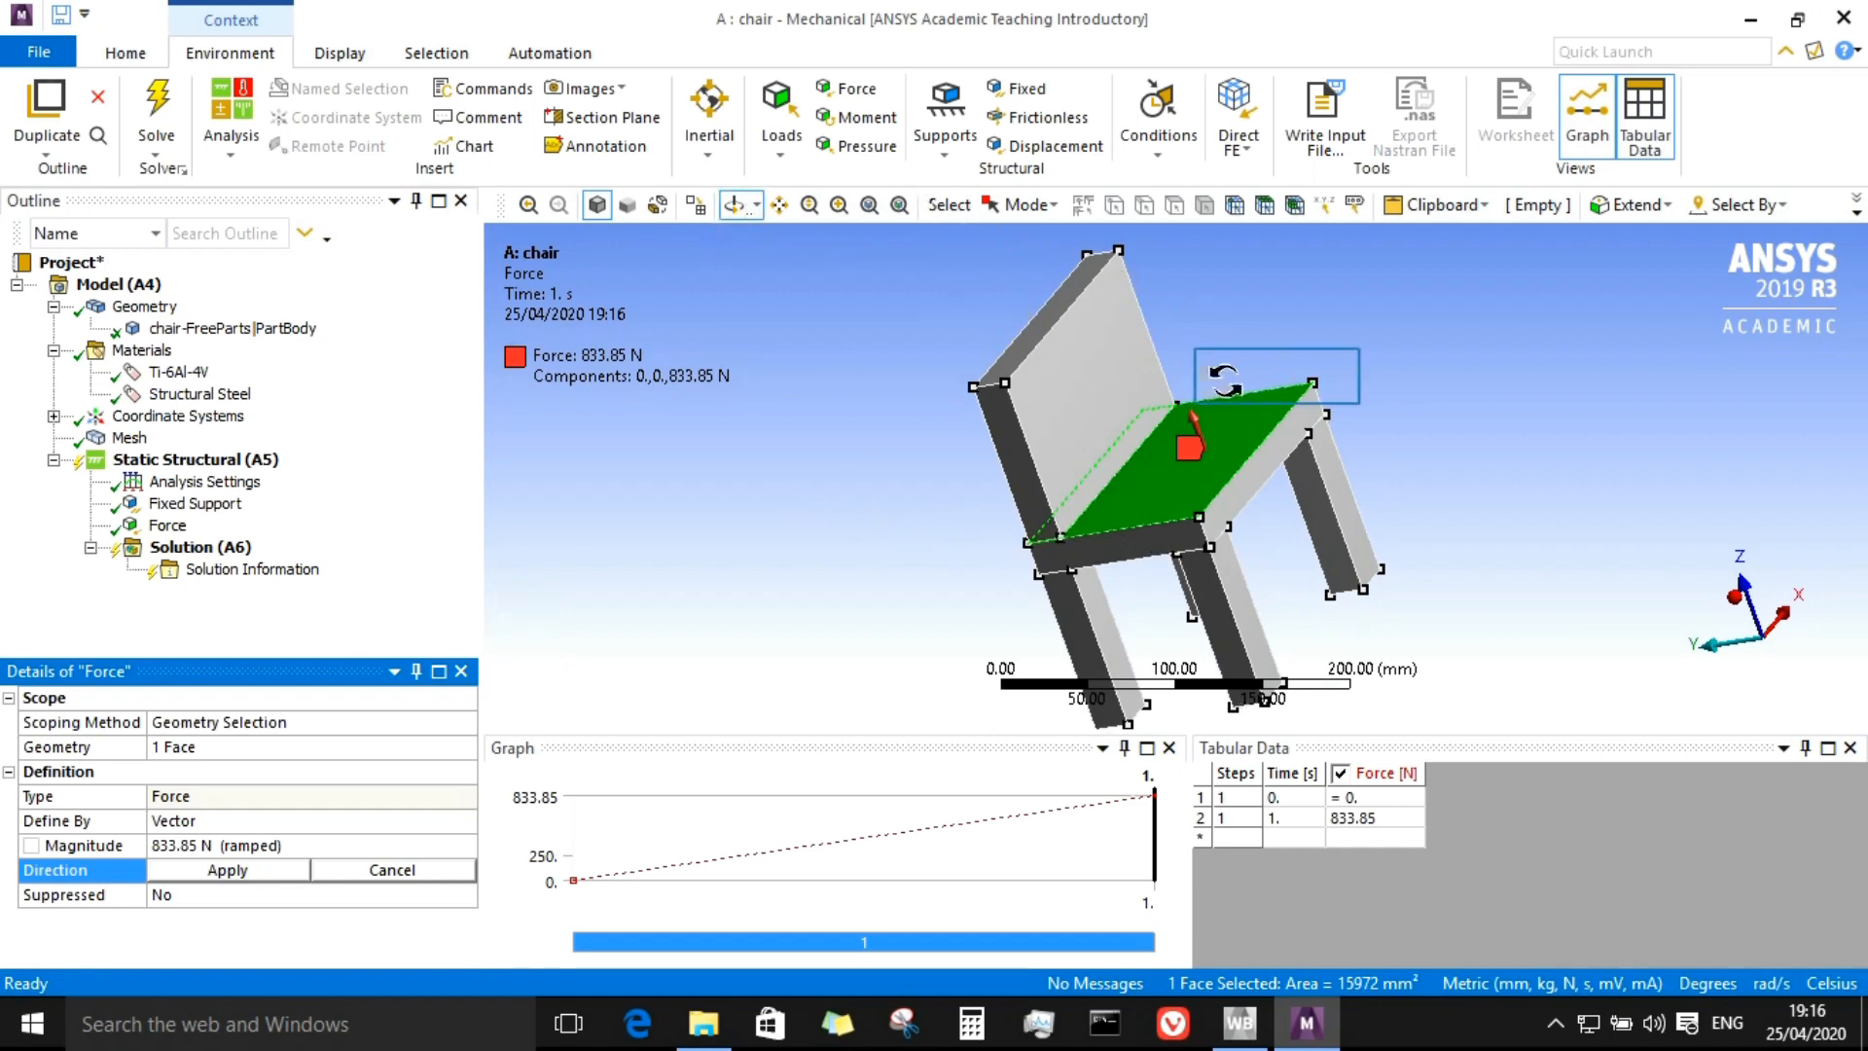
pyautogui.moveTo(1084, 382); pyautogui.dragTo(1207, 509)
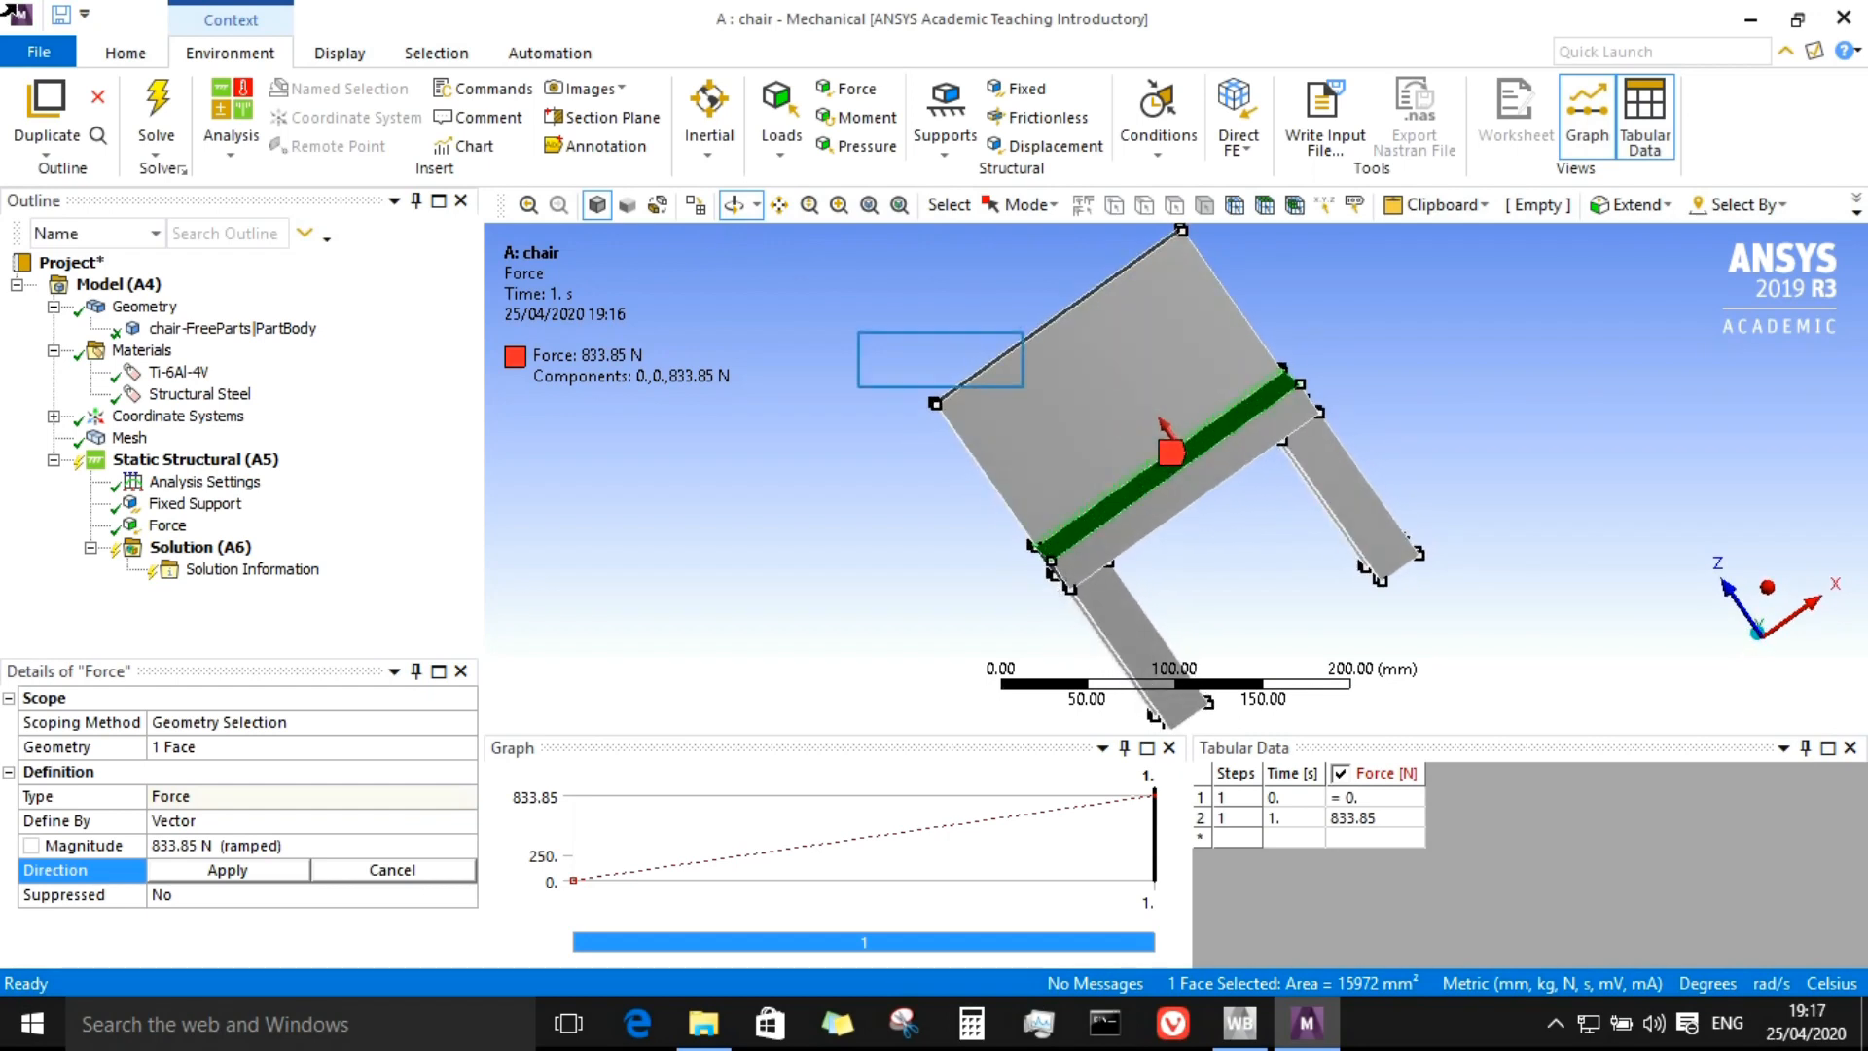
pyautogui.scroll(3, 1208, 497)
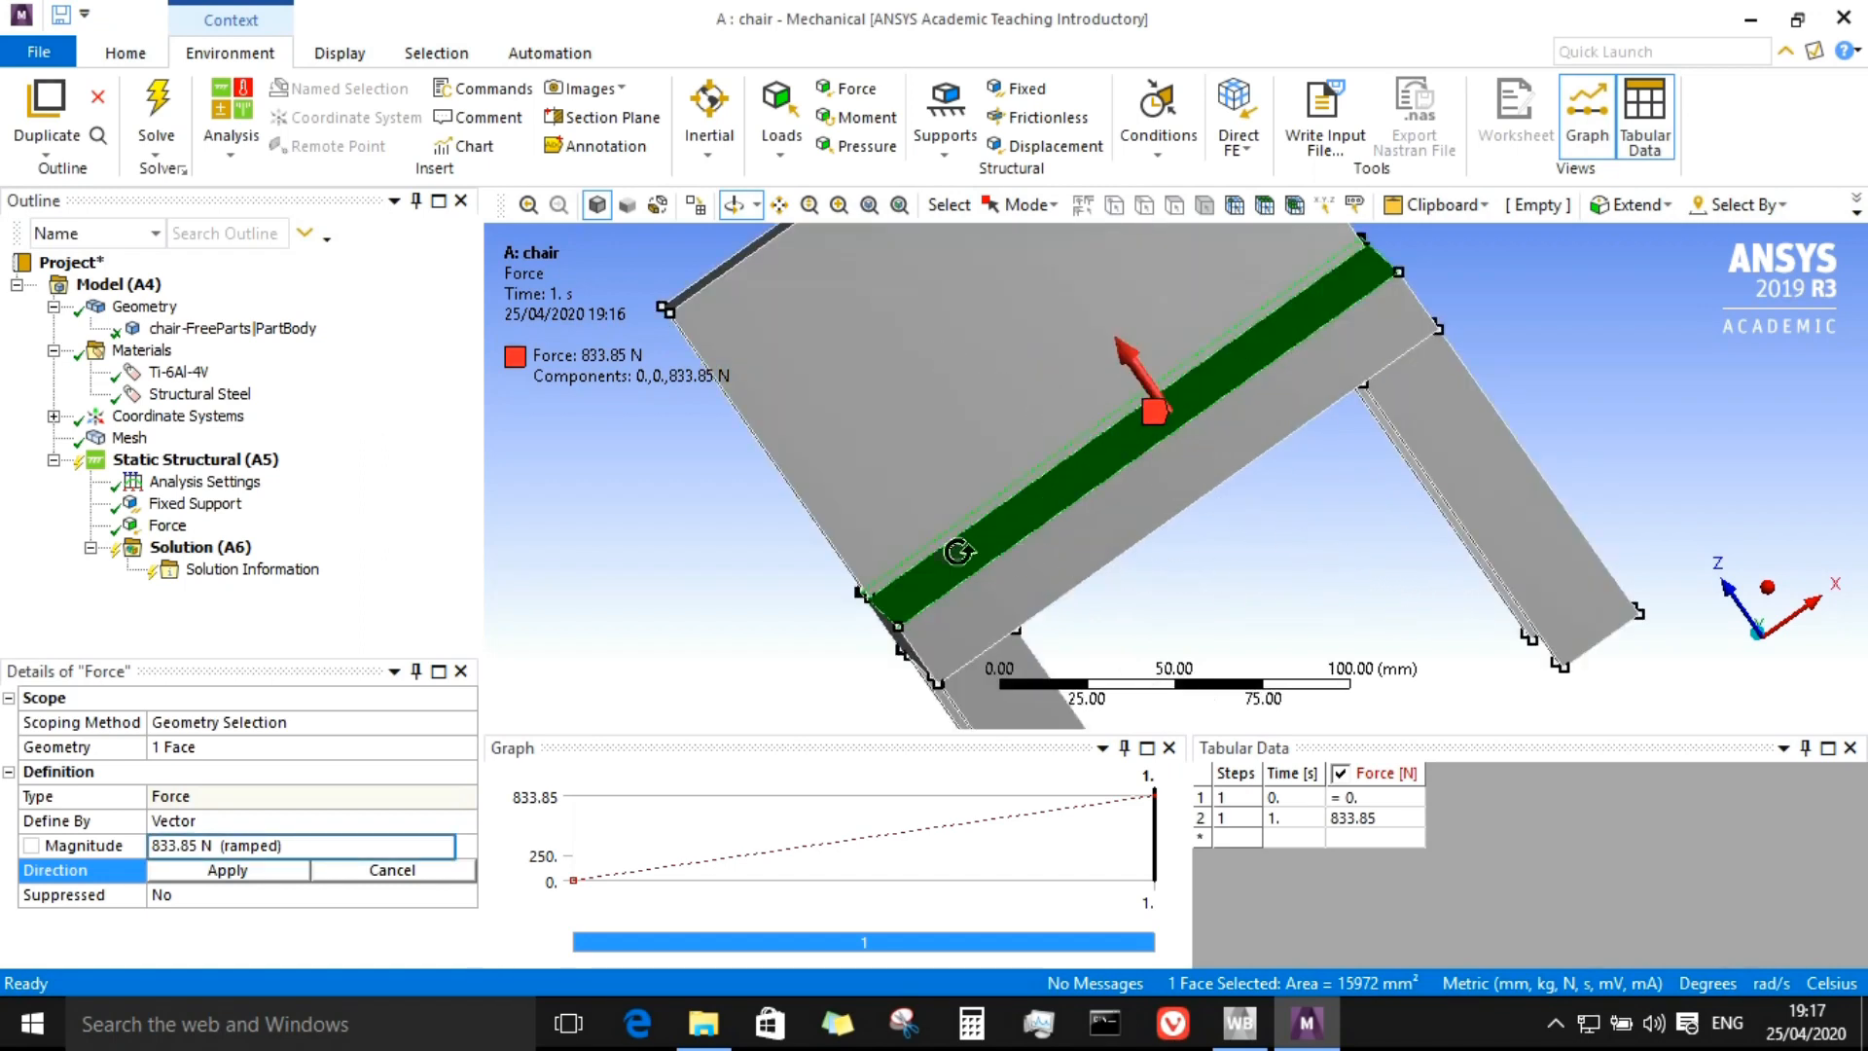
pyautogui.click(243, 869)
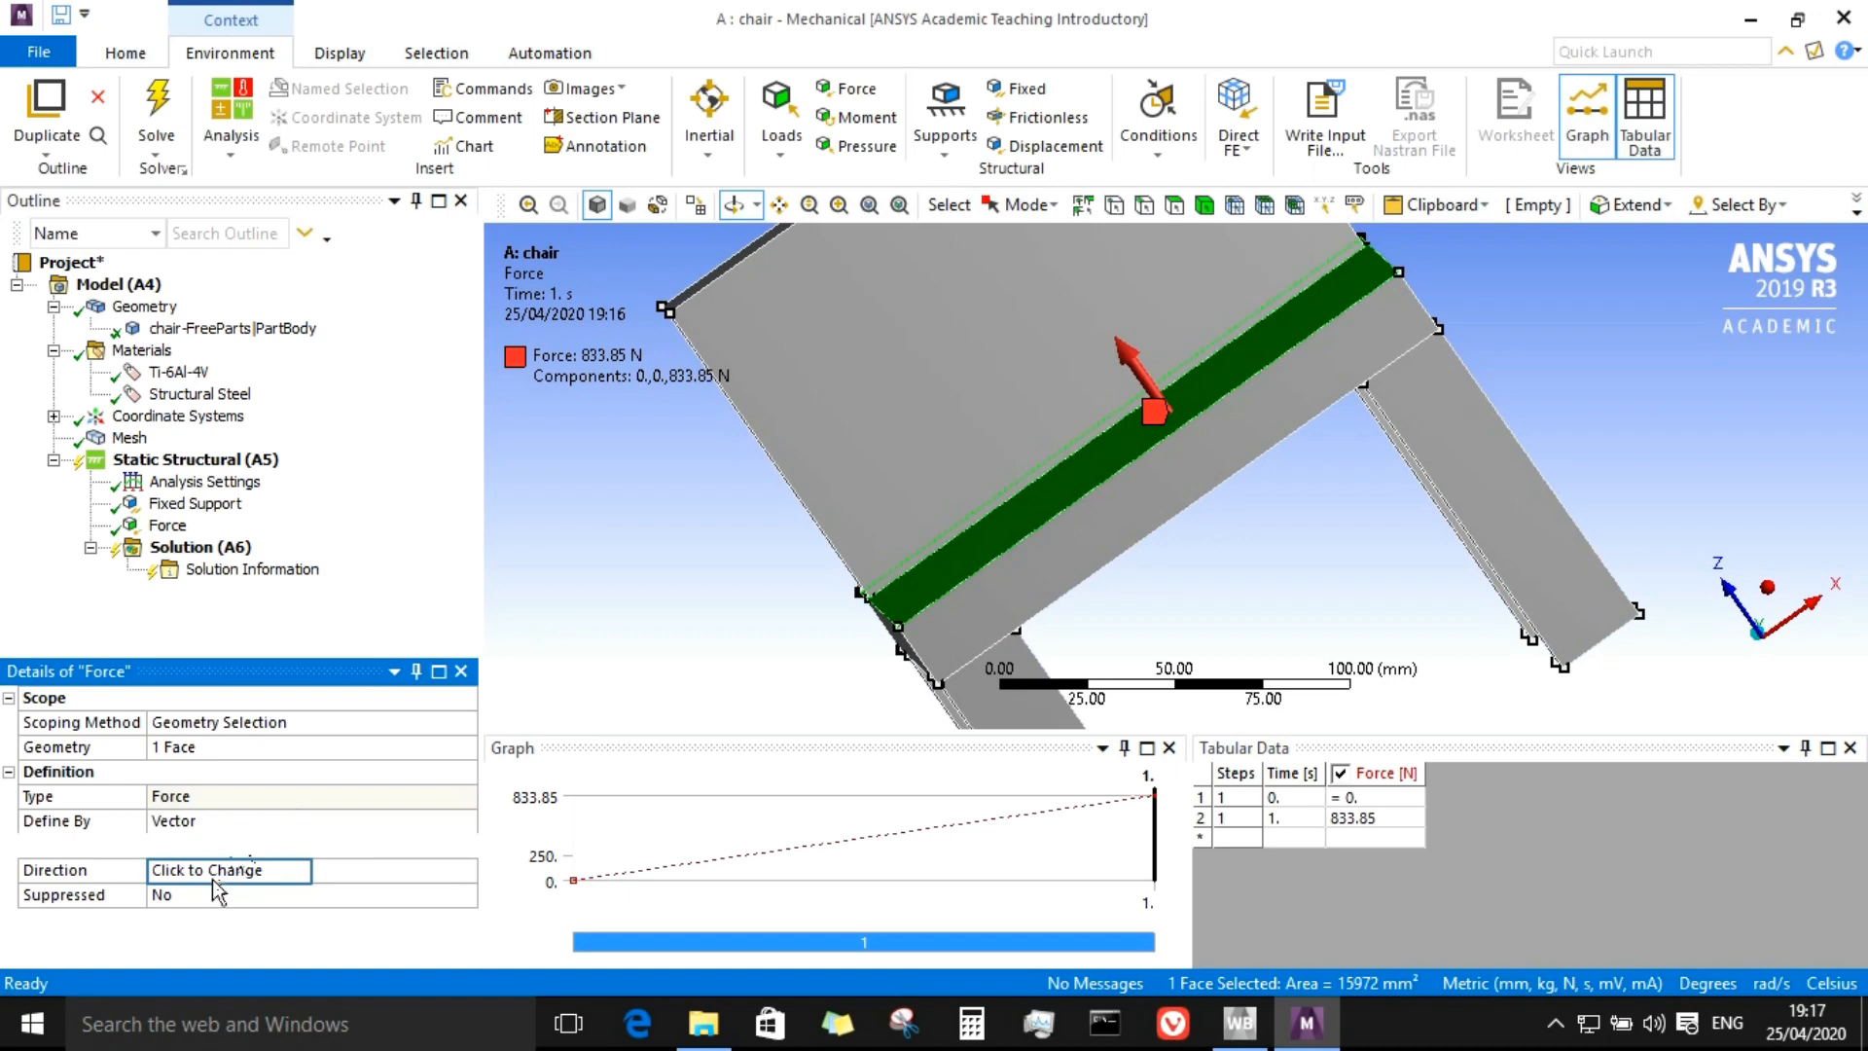
pyautogui.click(215, 875)
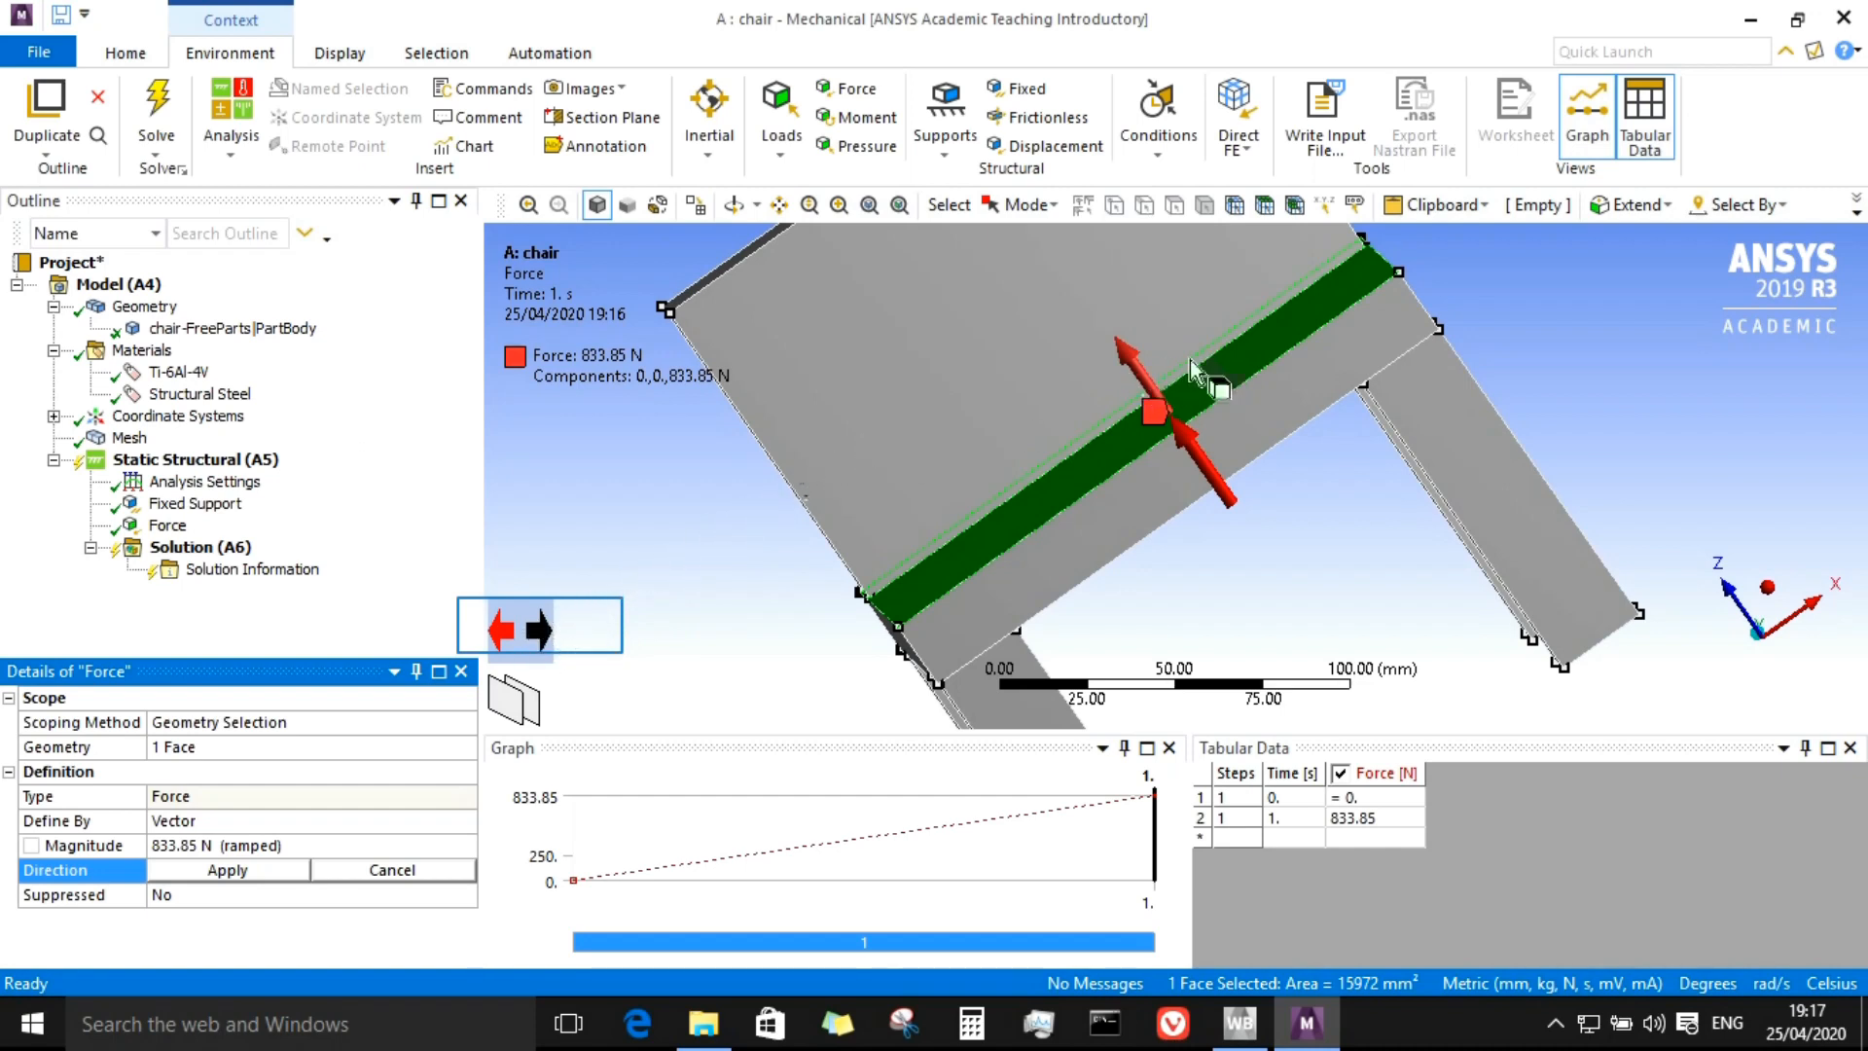
pyautogui.click(538, 632)
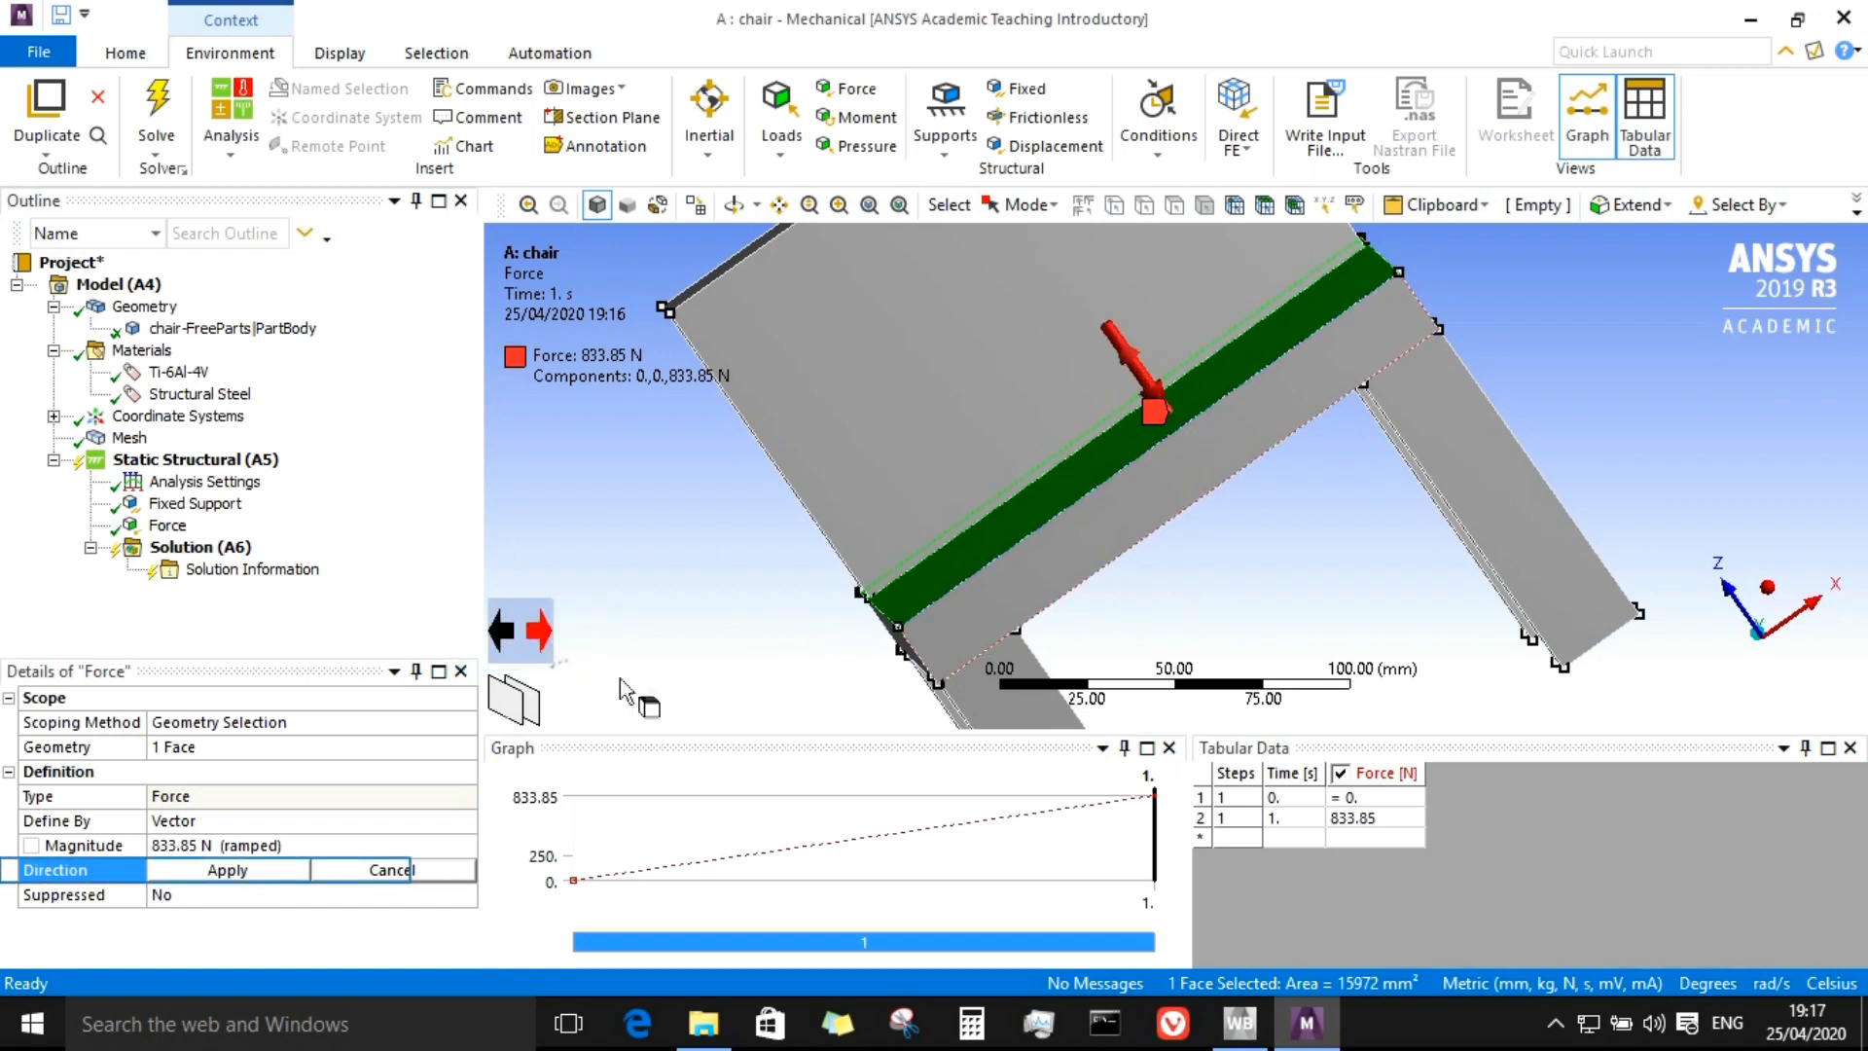
pyautogui.click(238, 869)
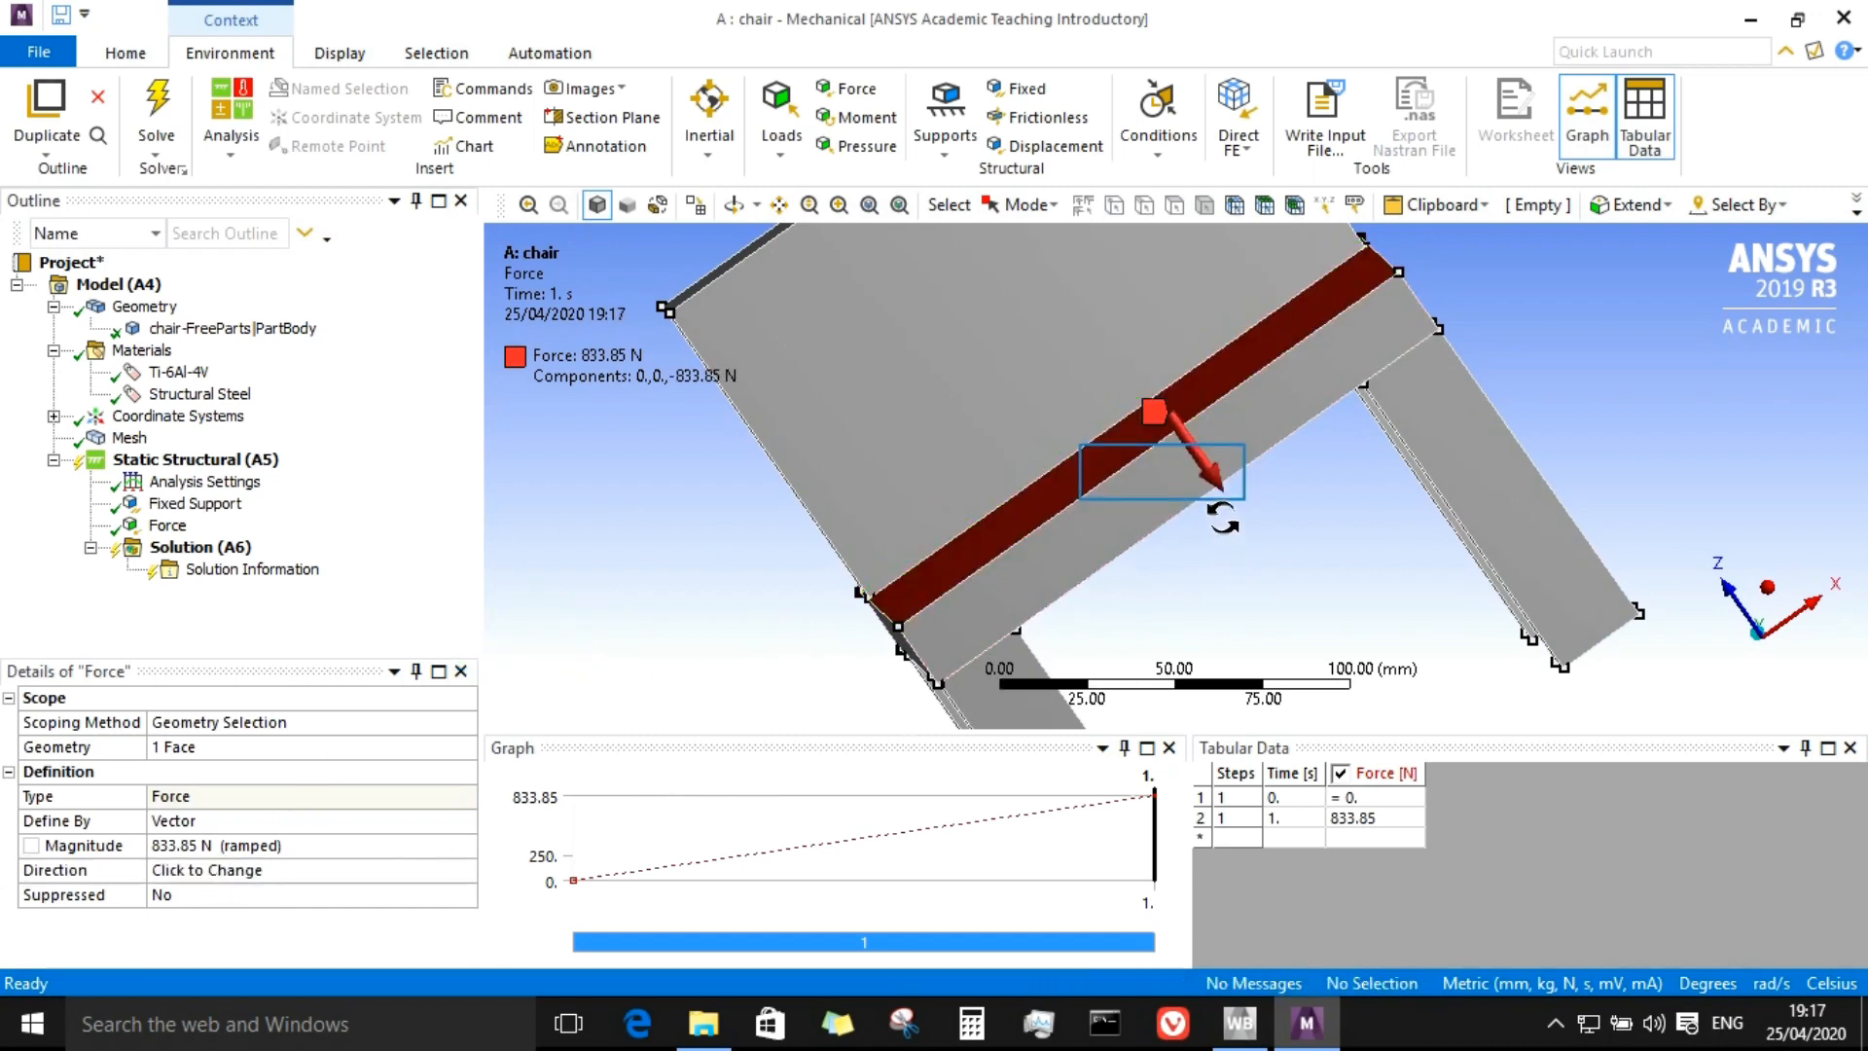
# Step: Insert a second Force on the chair's backrest face with a magnitude of 833.85 N
pyautogui.moveTo(1285, 544); pyautogui.dragTo(367, 529)
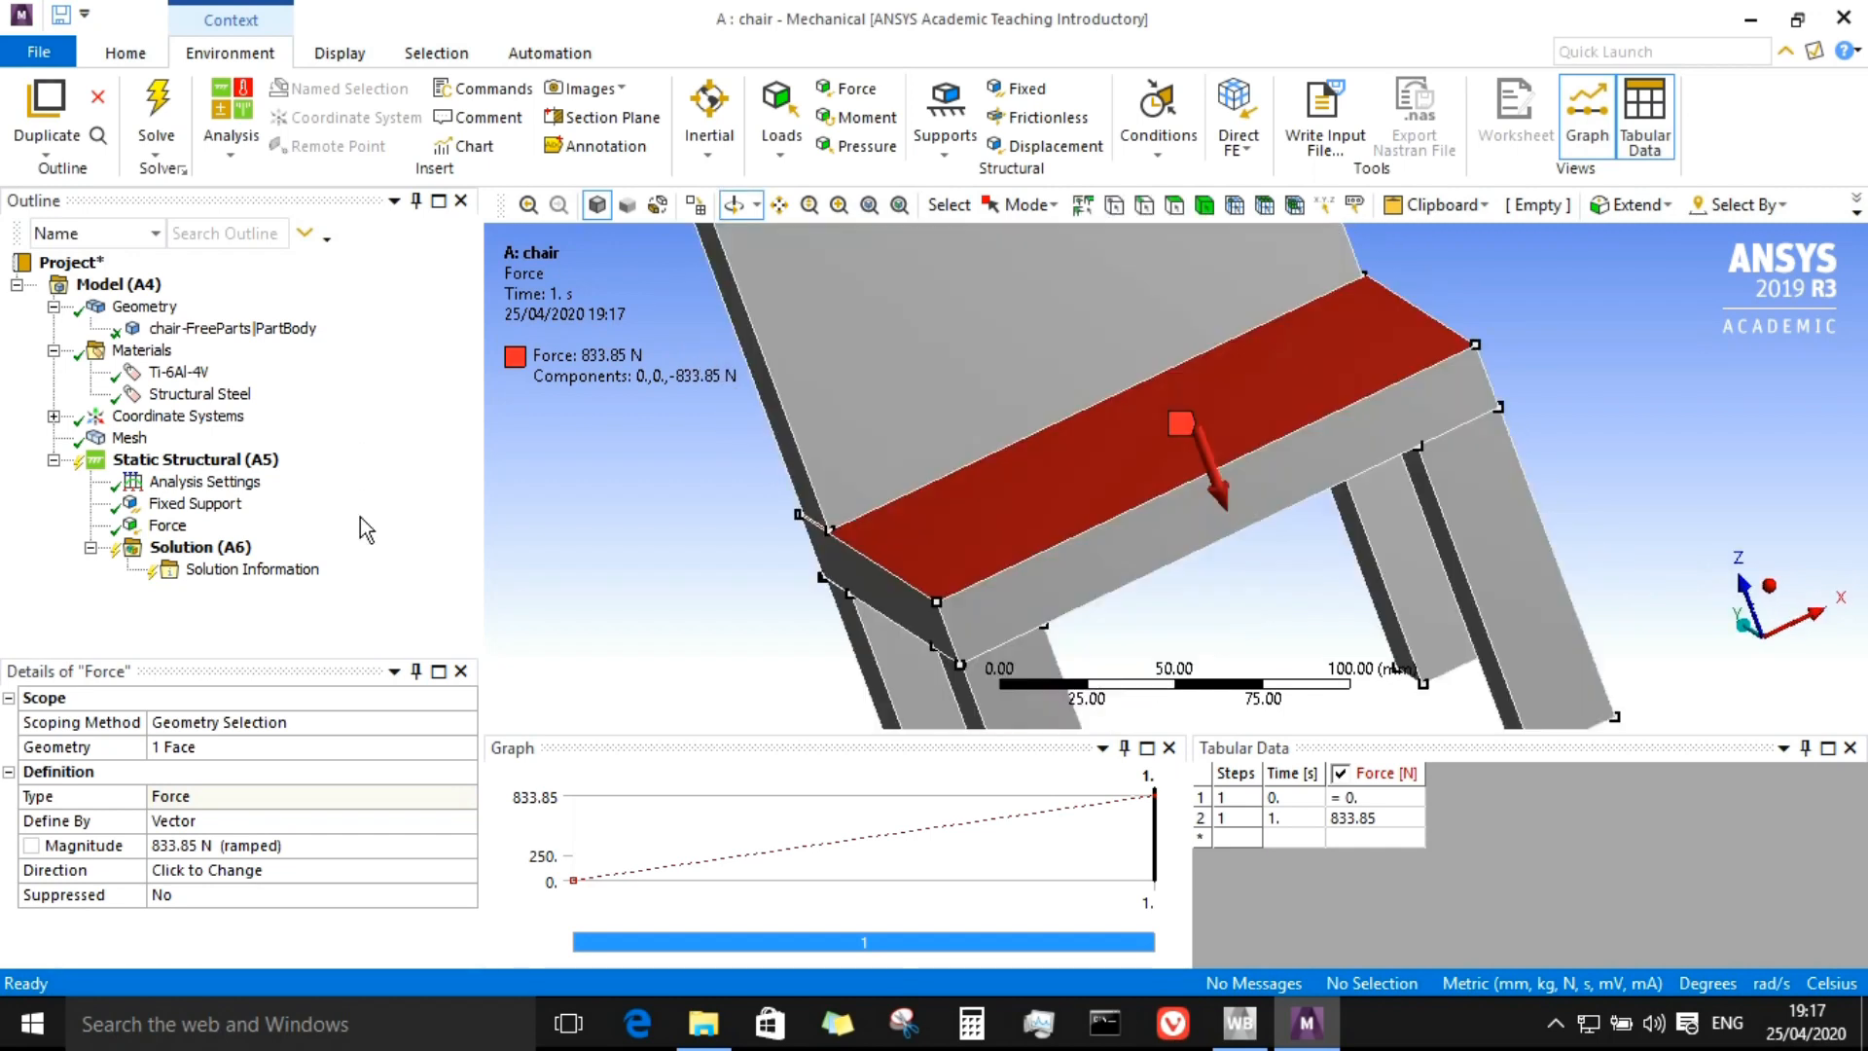
pyautogui.moveTo(1020, 629); pyautogui.dragTo(1087, 644)
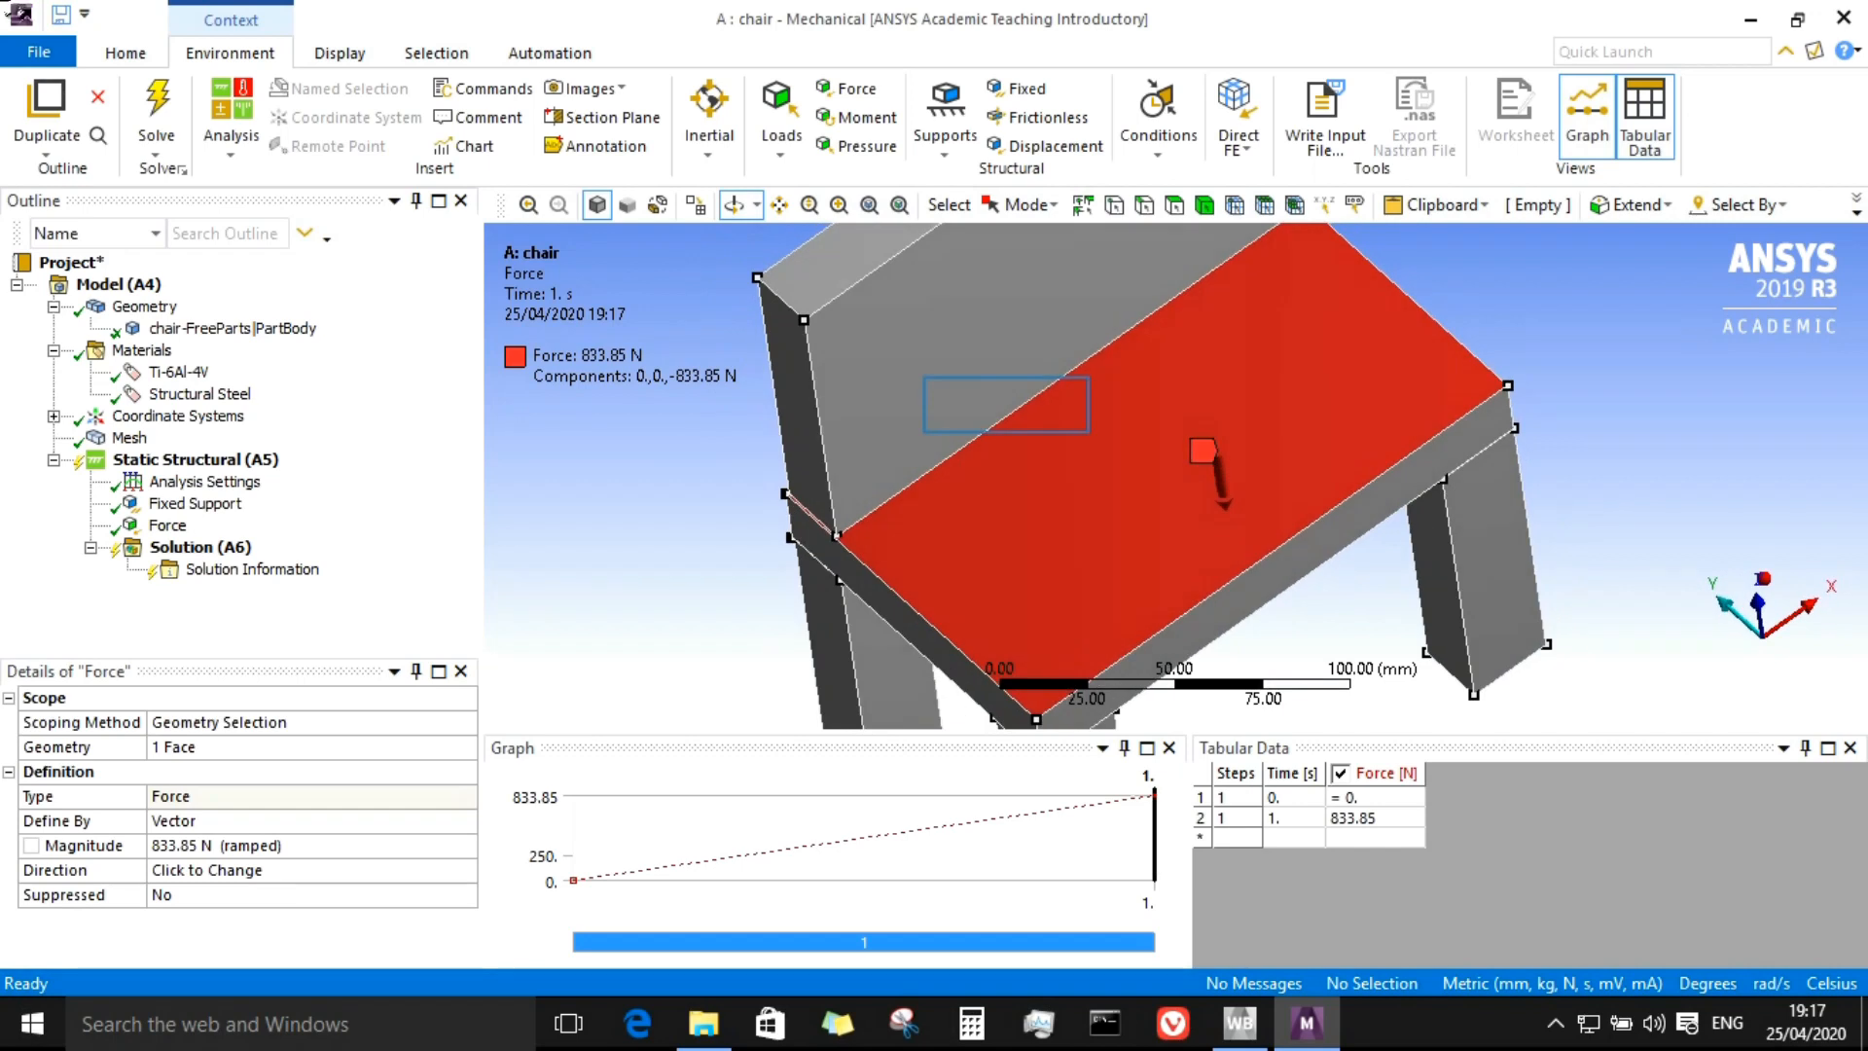
pyautogui.moveTo(985, 365); pyautogui.dragTo(1006, 405)
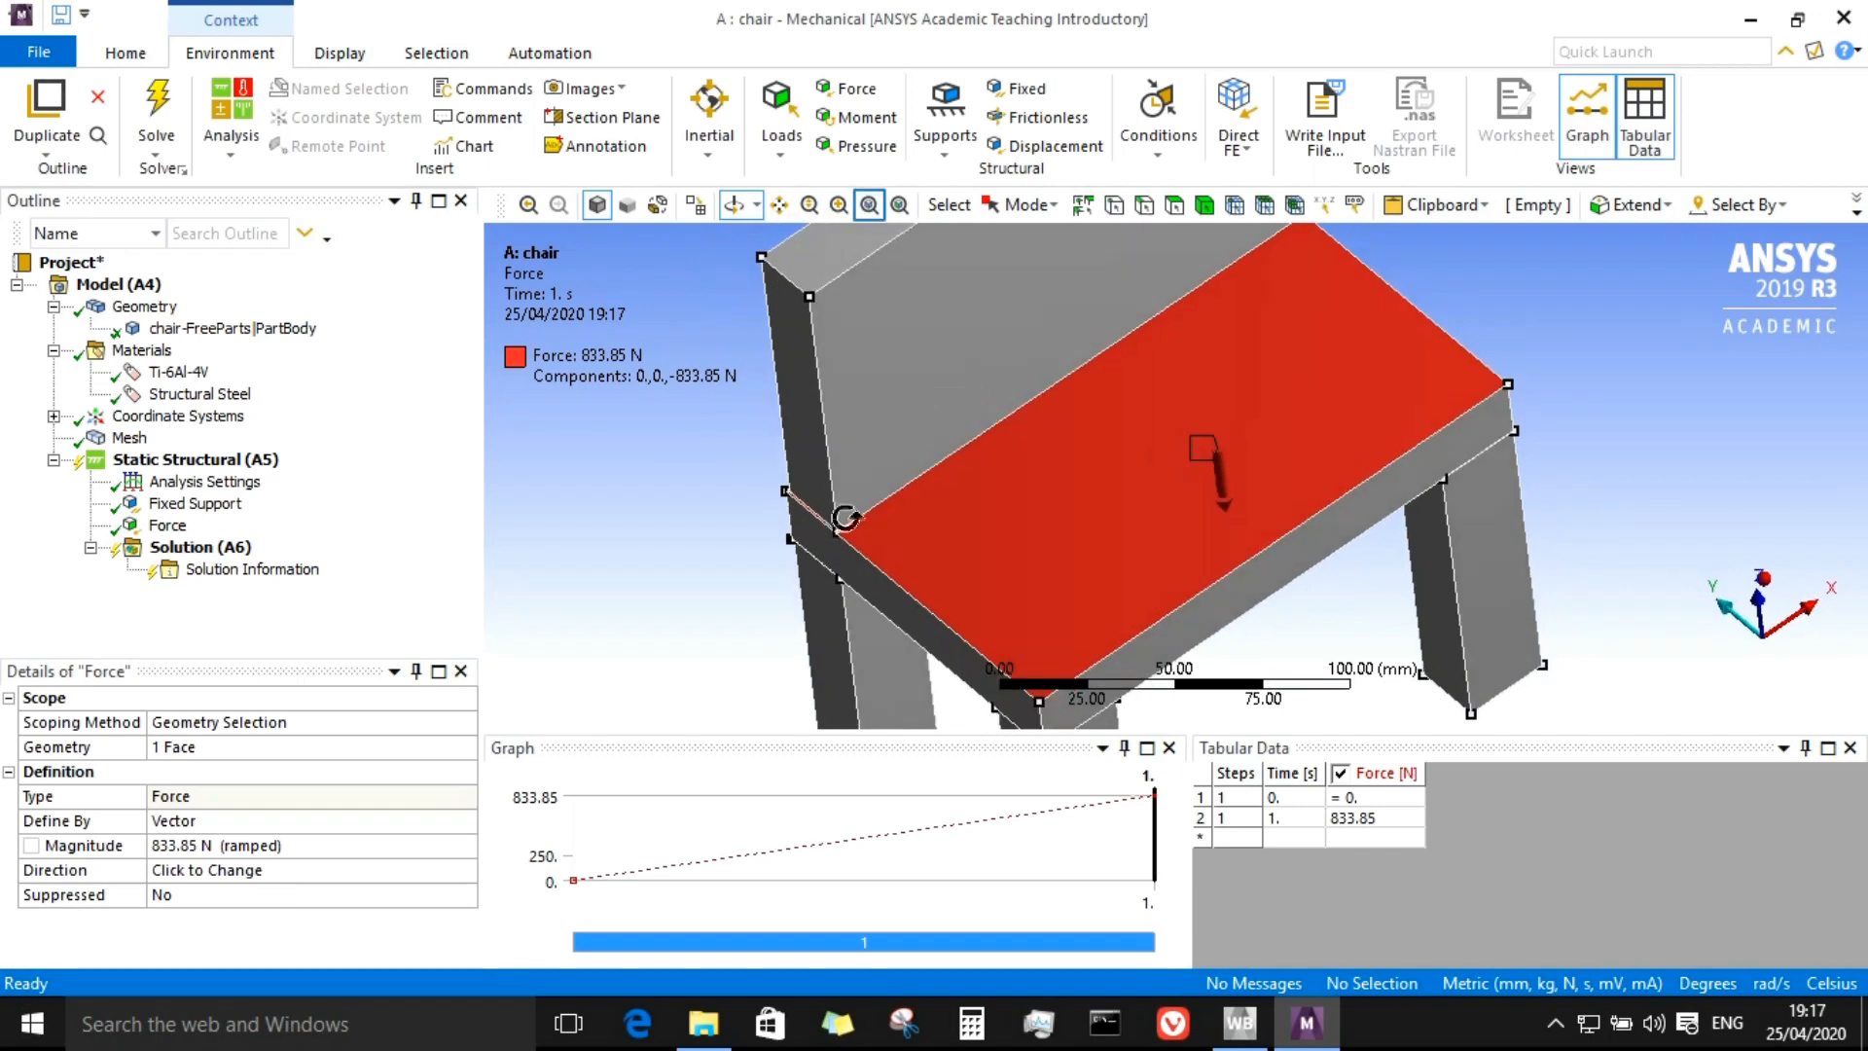
pyautogui.click(870, 206)
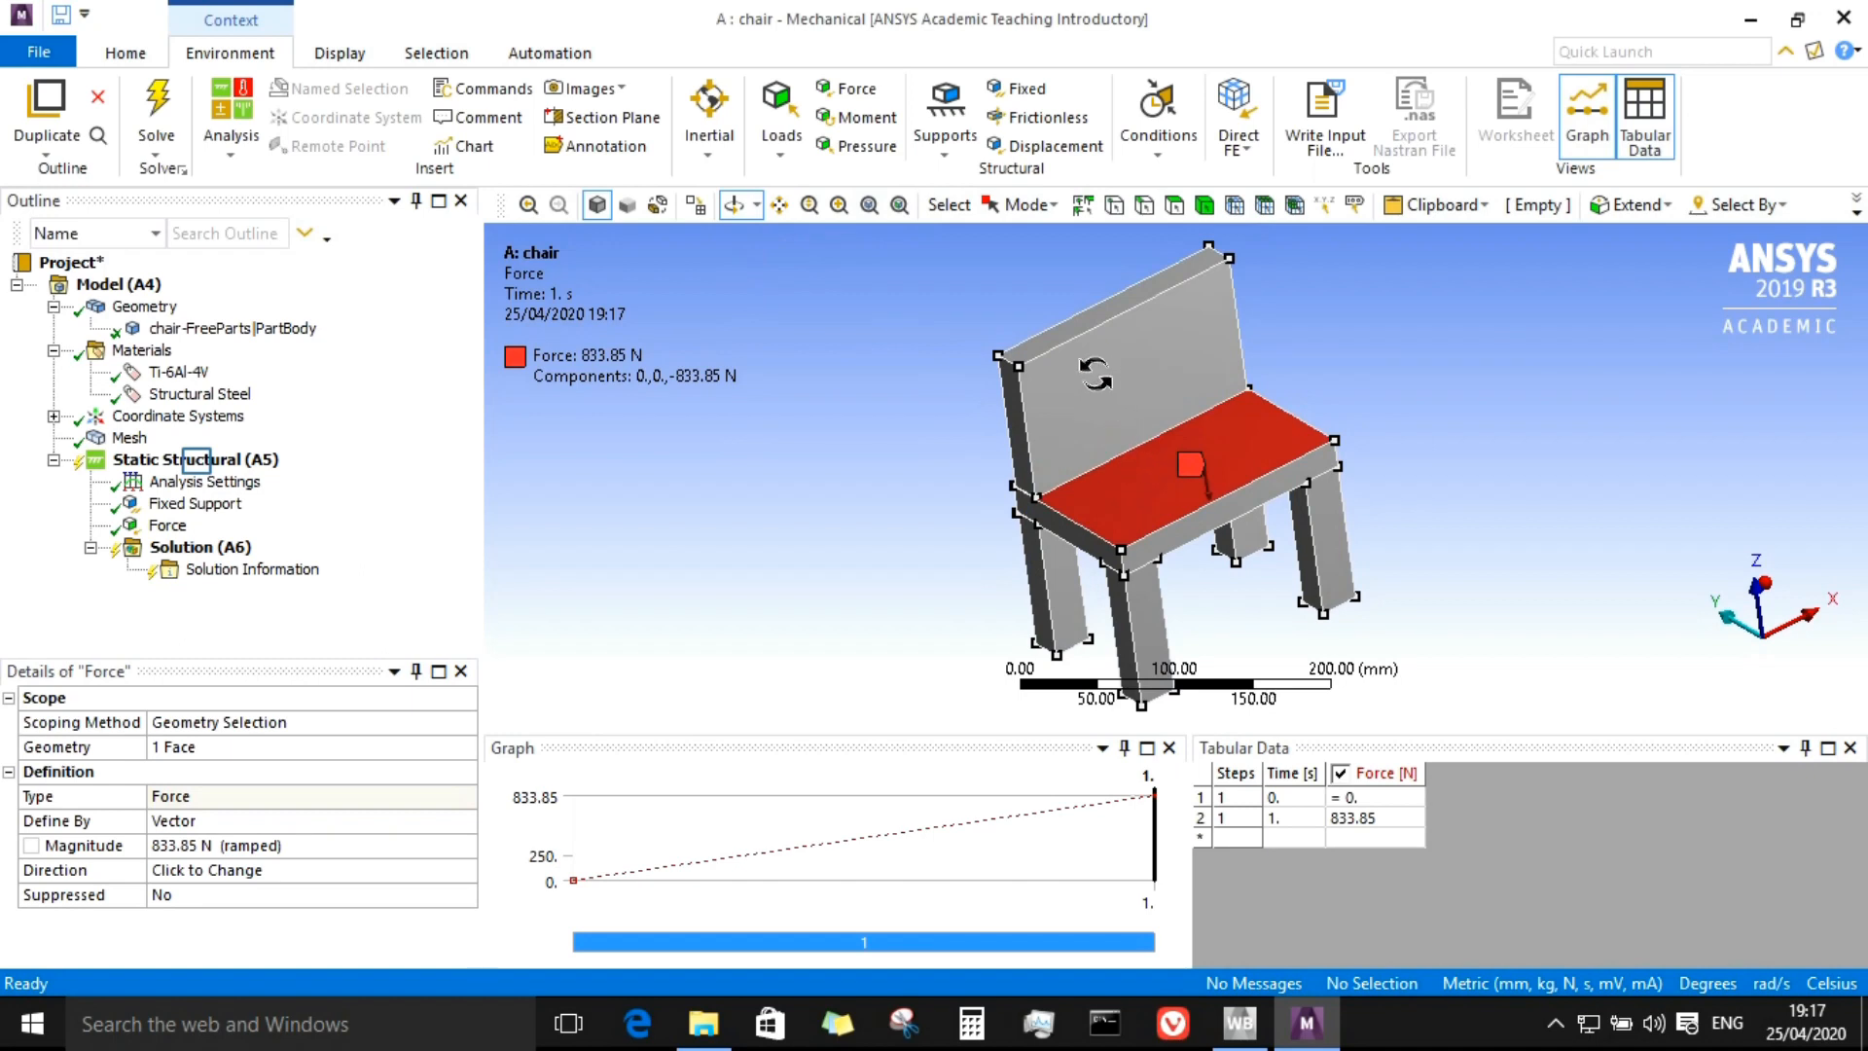
pyautogui.click(198, 465)
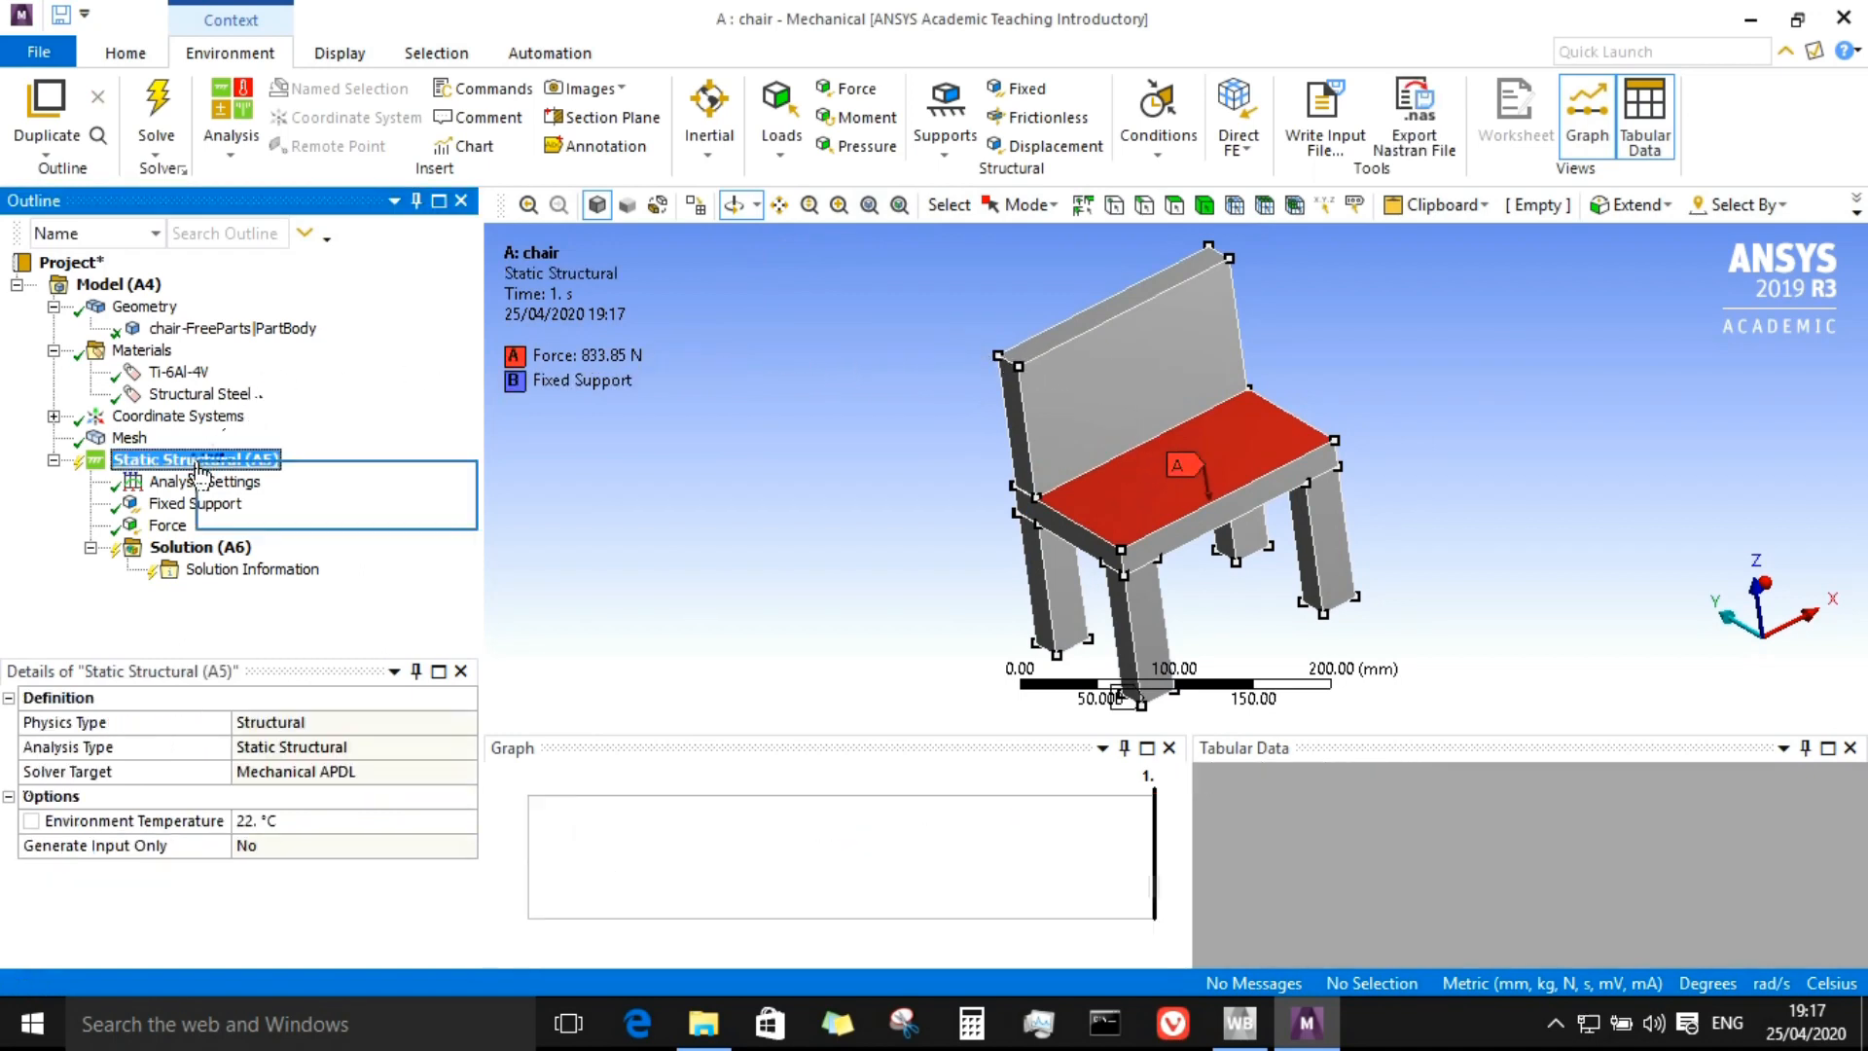
pyautogui.rightClick(199, 468)
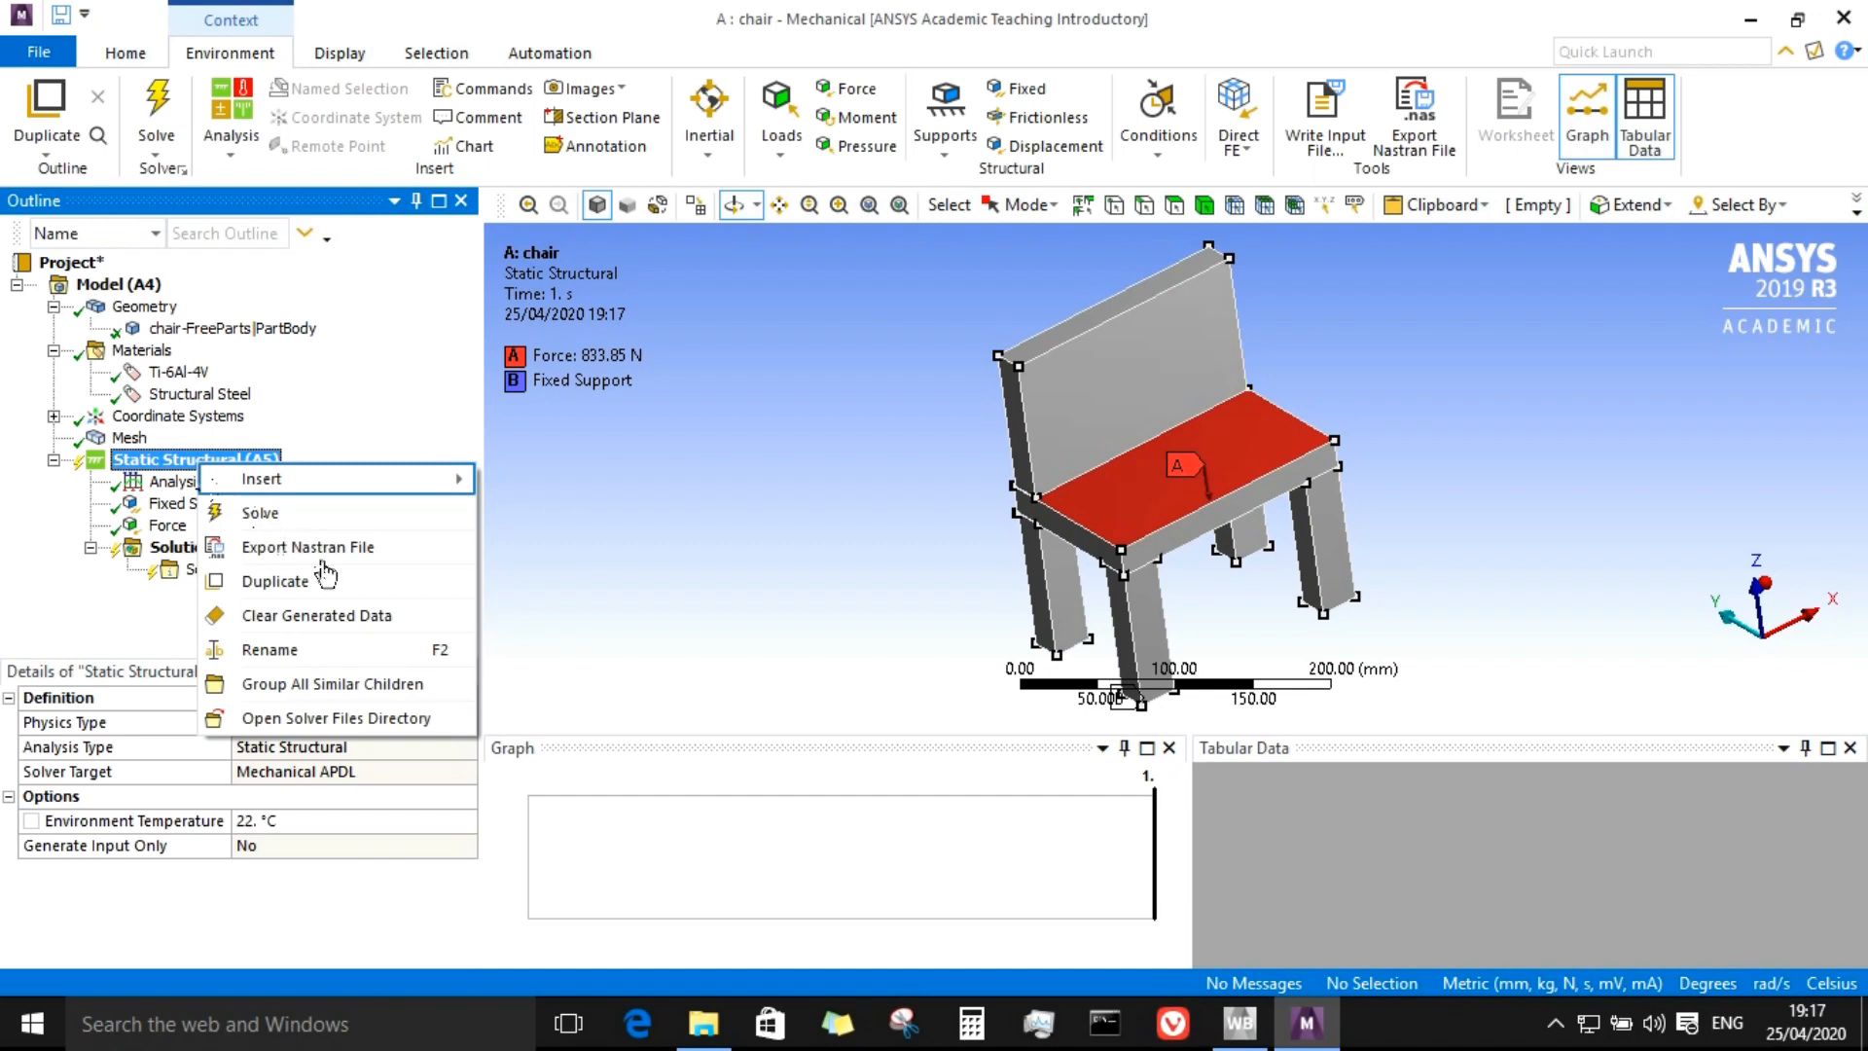
pyautogui.moveTo(317, 487)
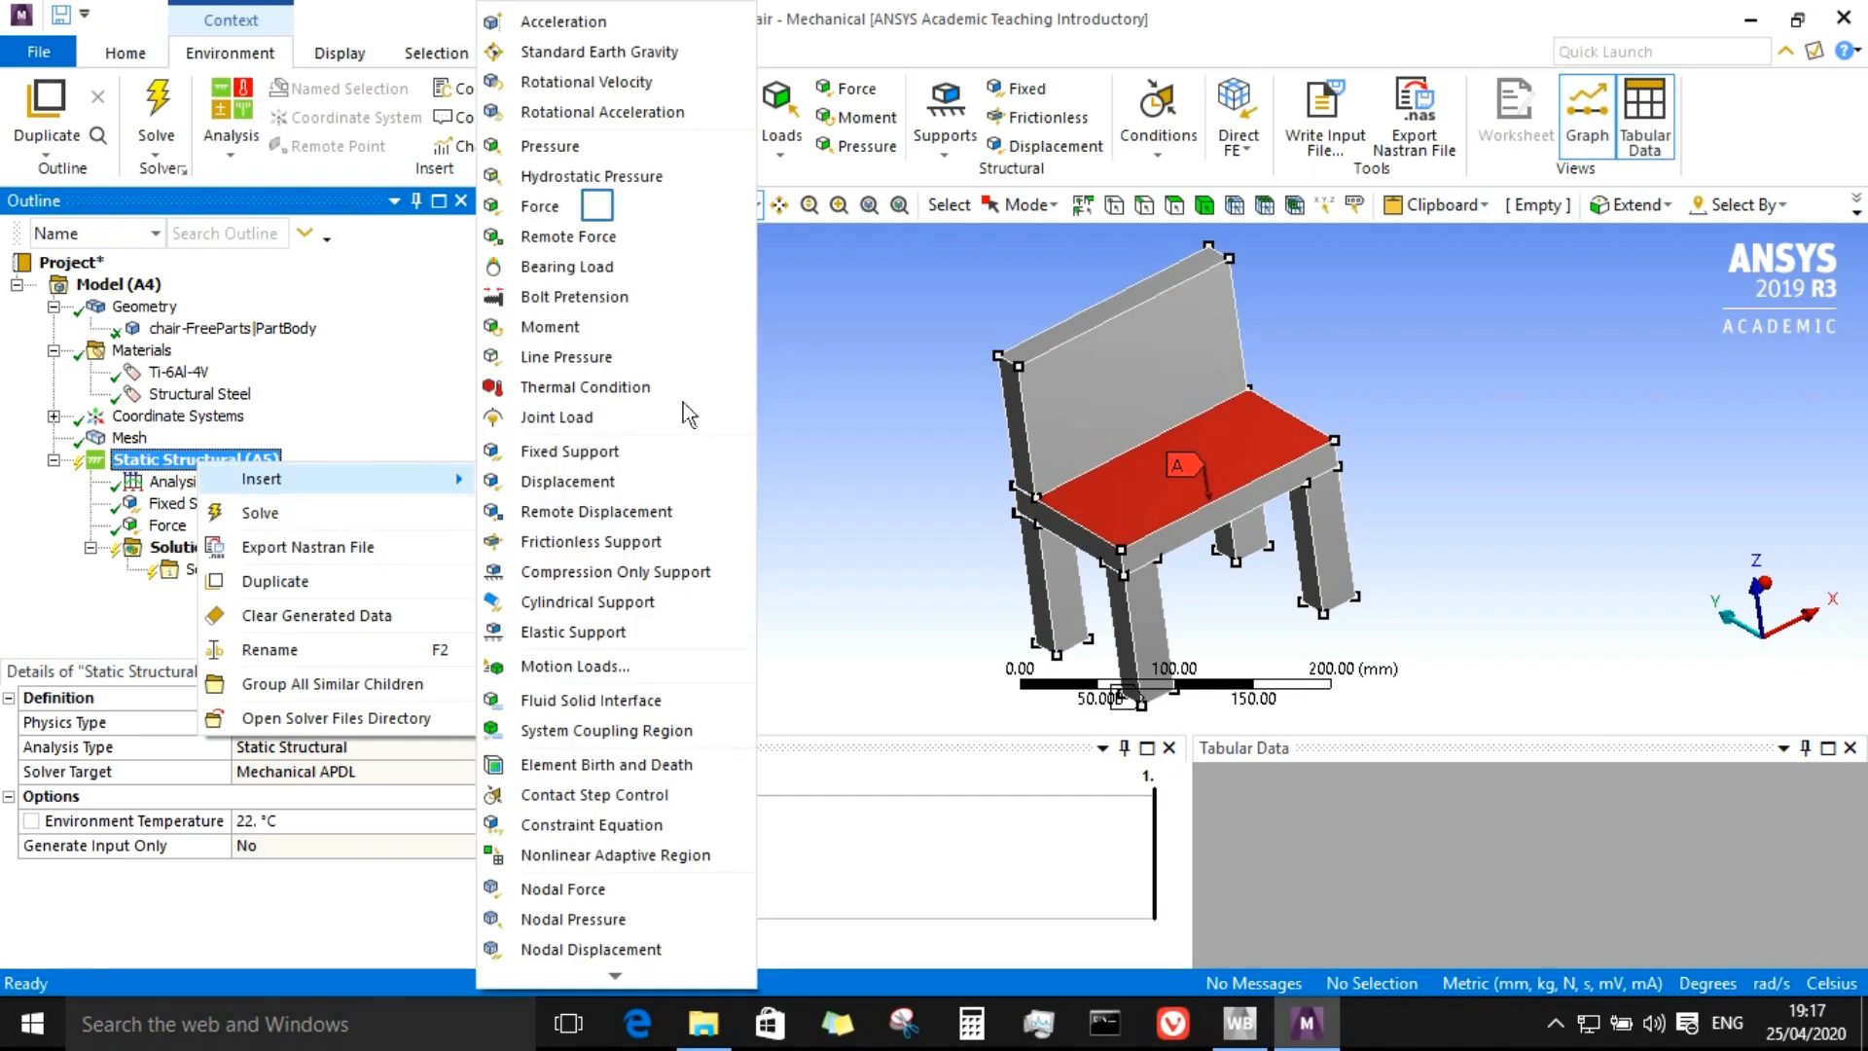
pyautogui.click(595, 214)
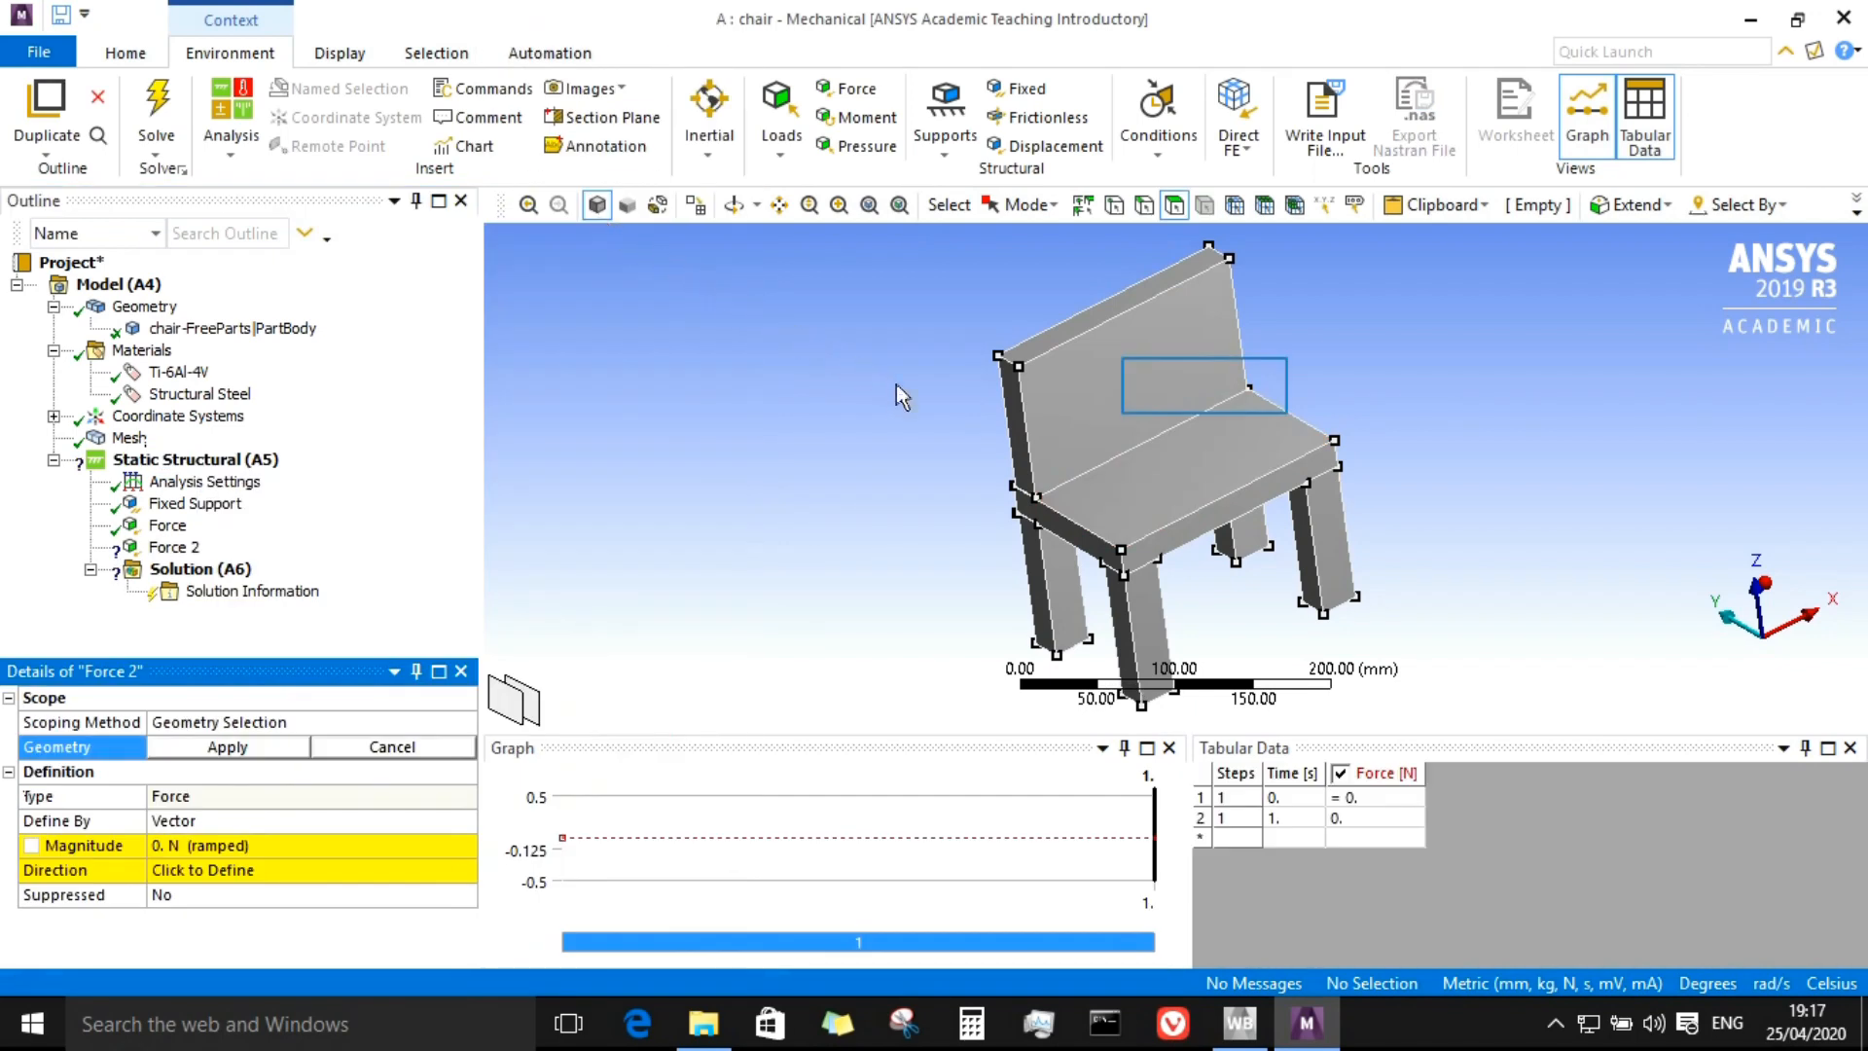
pyautogui.click(1163, 273)
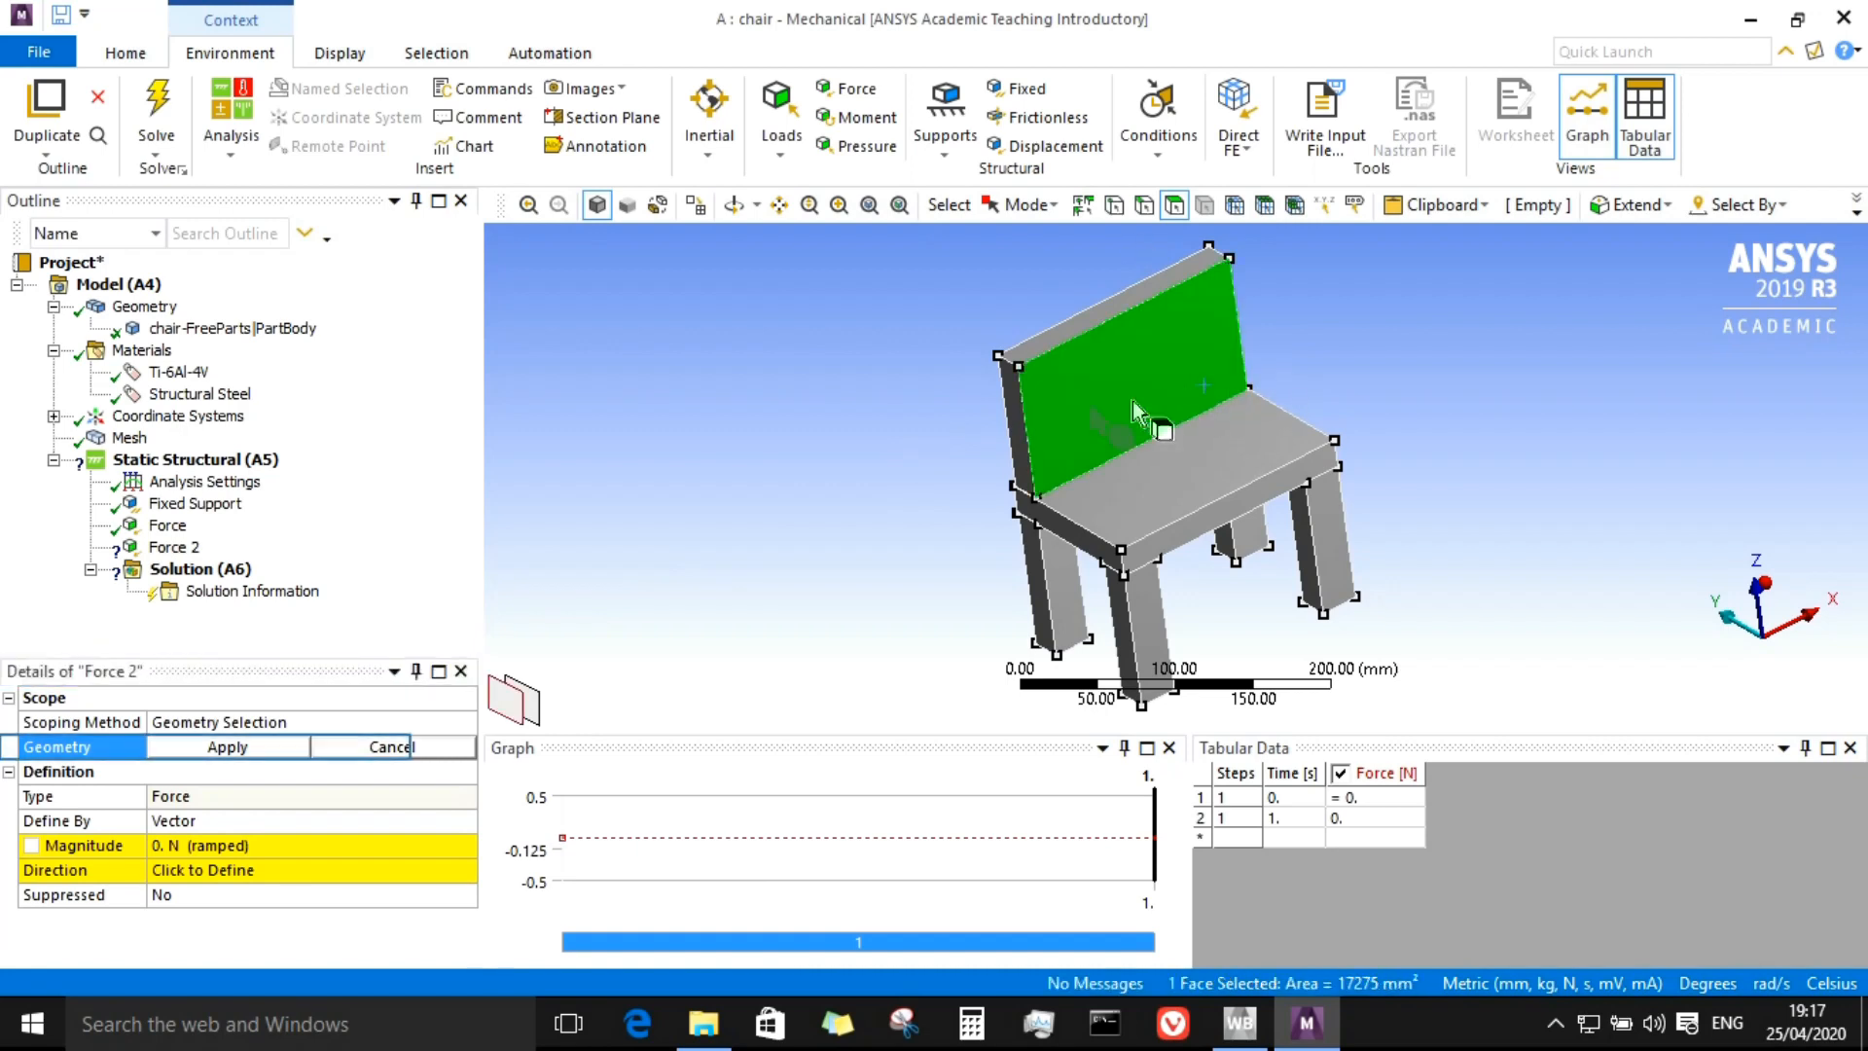
pyautogui.click(258, 749)
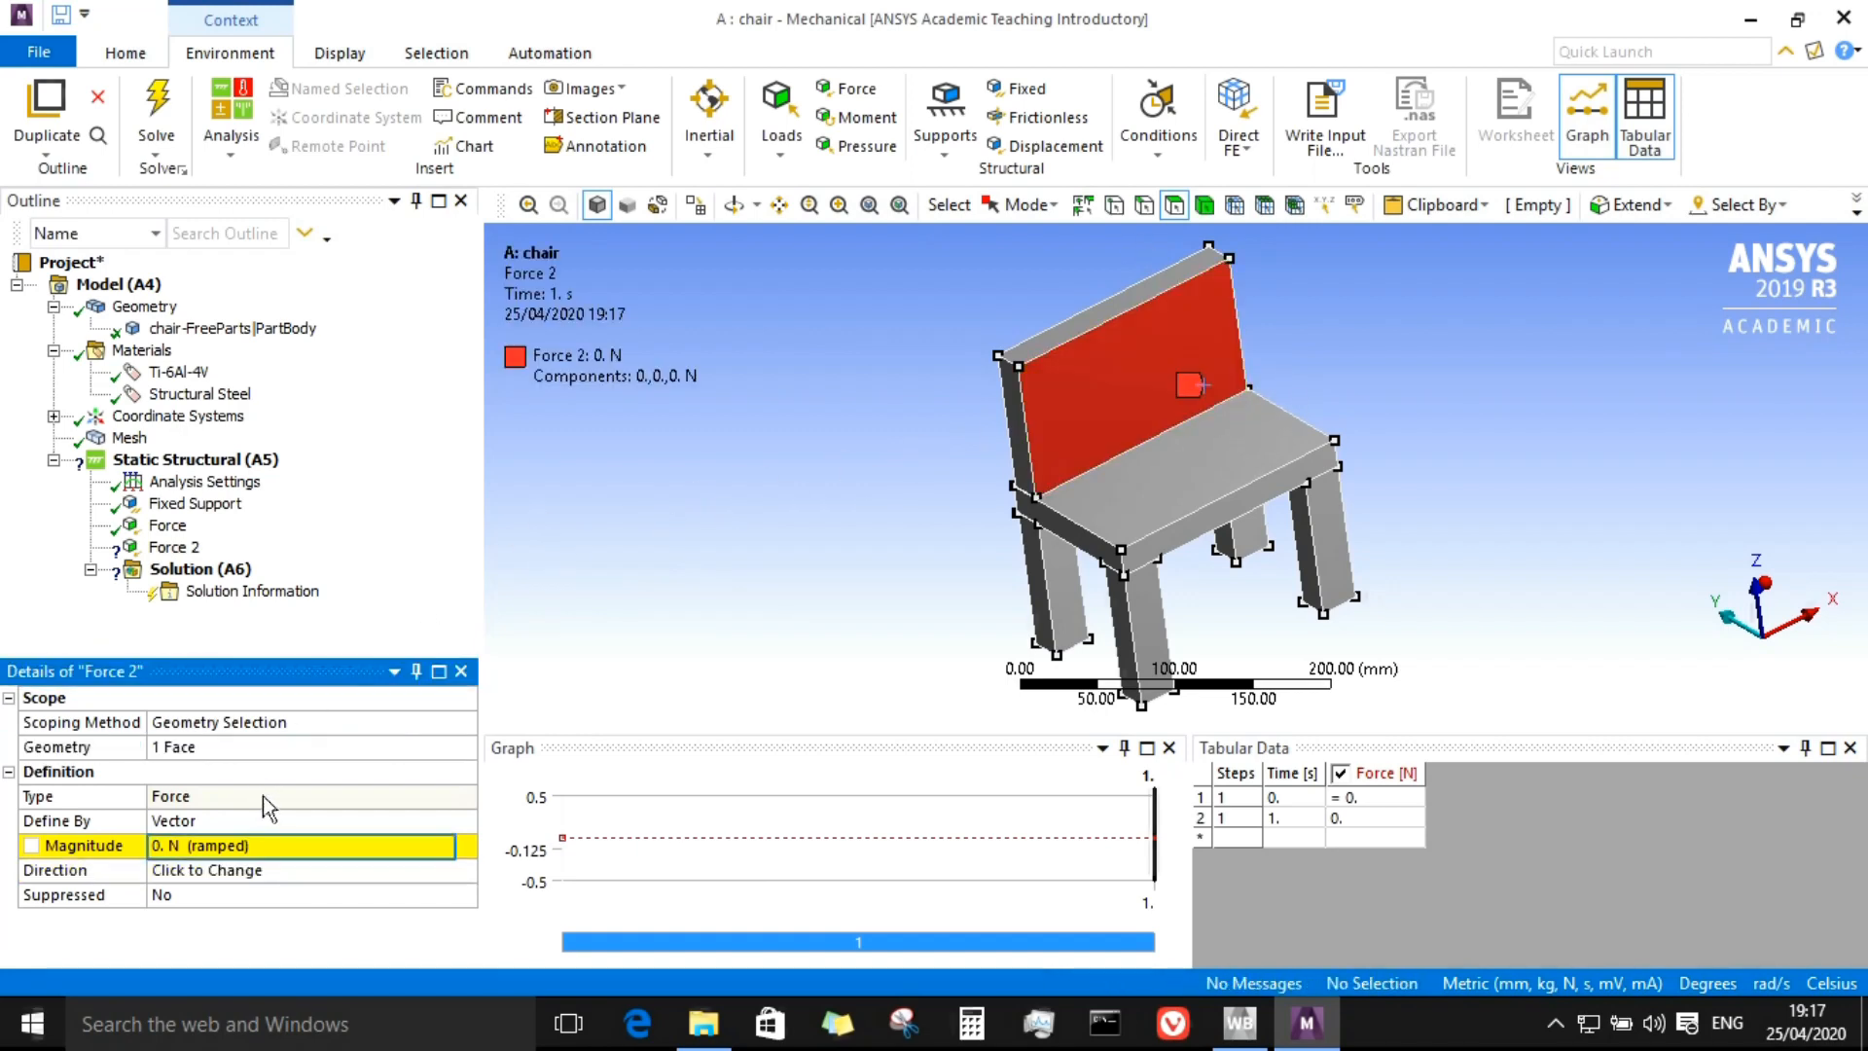
pyautogui.click(237, 842)
pyautogui.write('8')
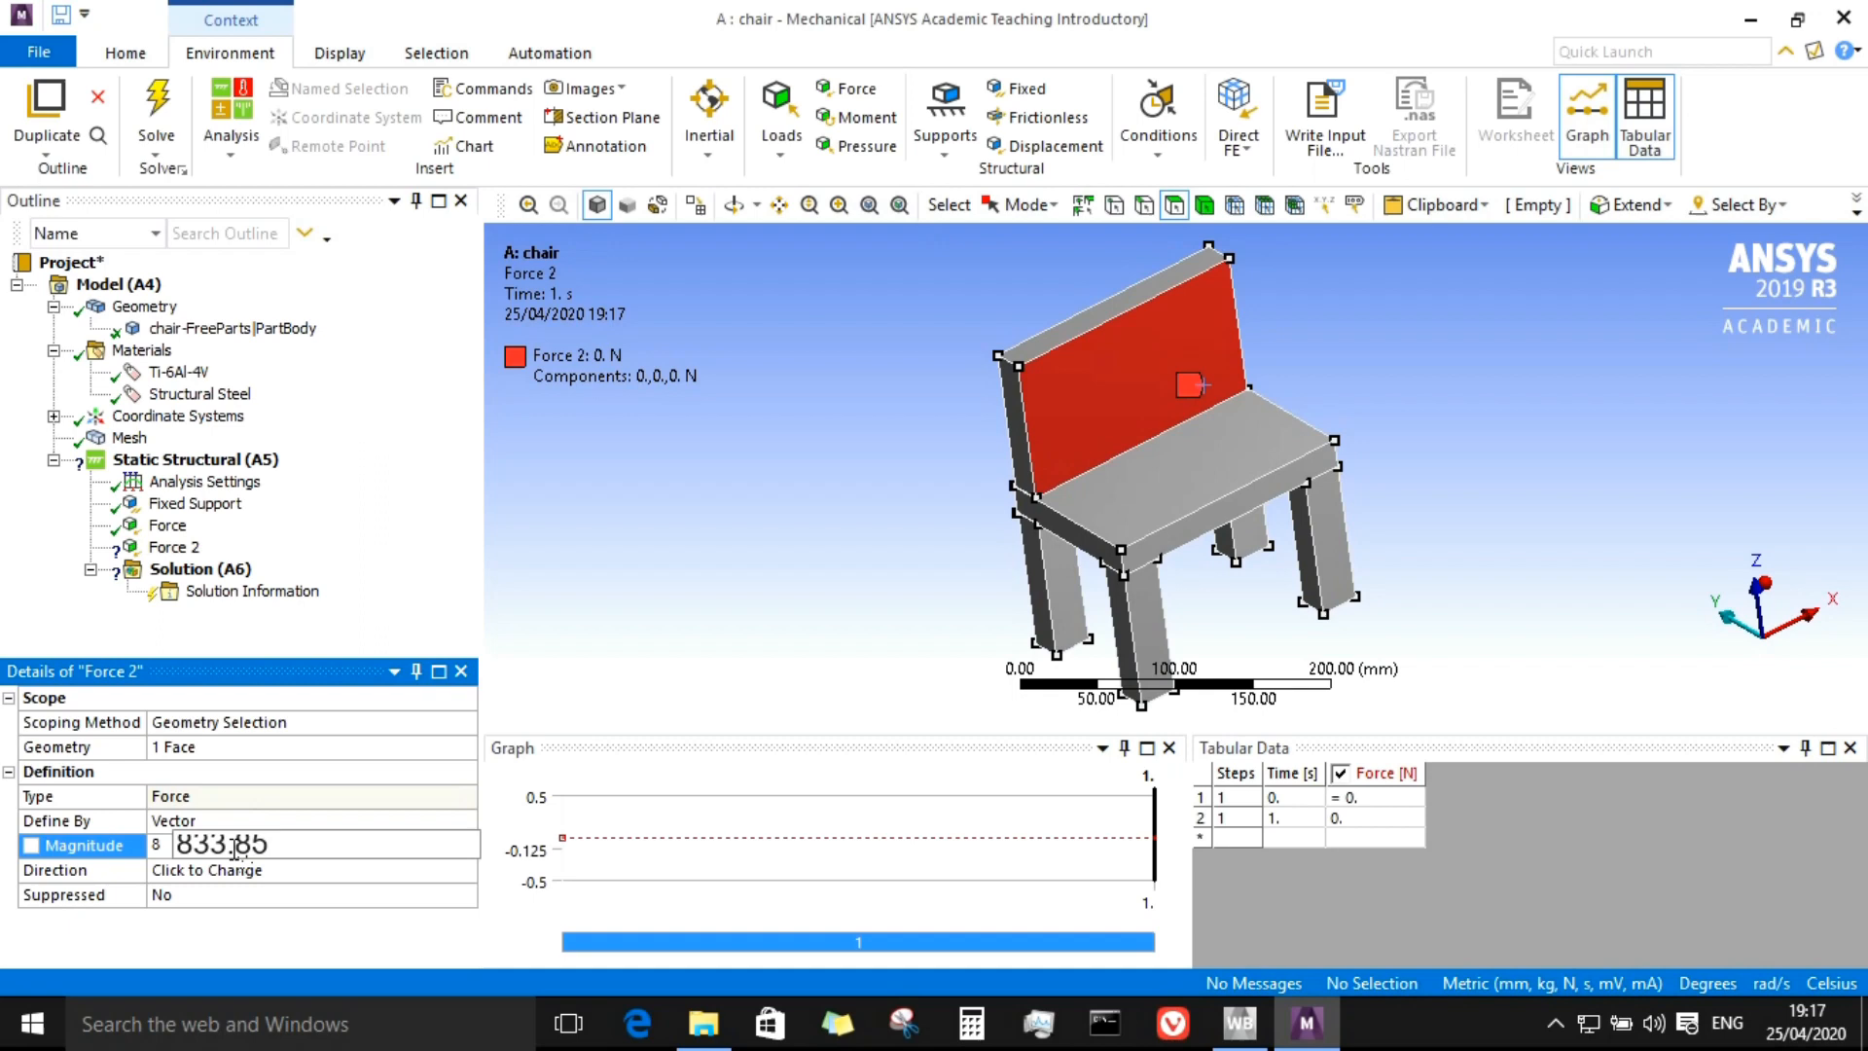
pyautogui.write('33.85')
# Step: Flip the direction of the backrest force
pyautogui.click(258, 869)
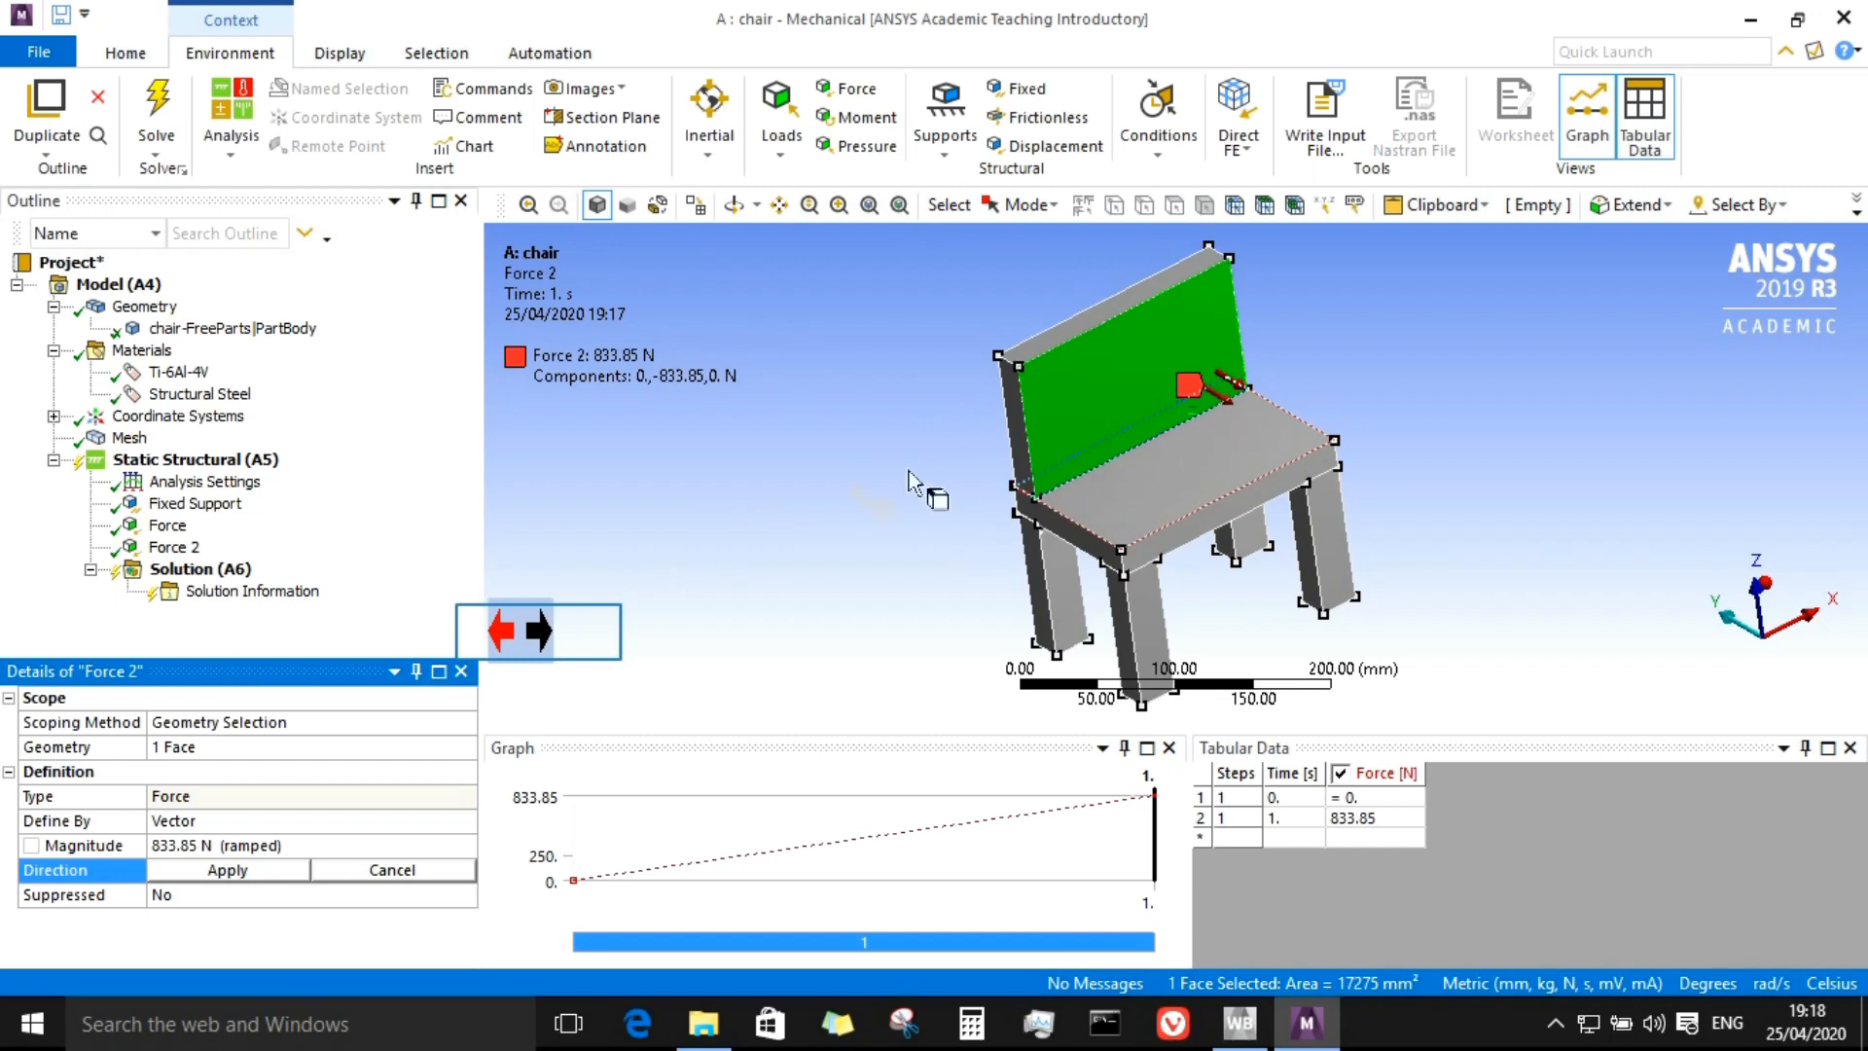
pyautogui.click(539, 631)
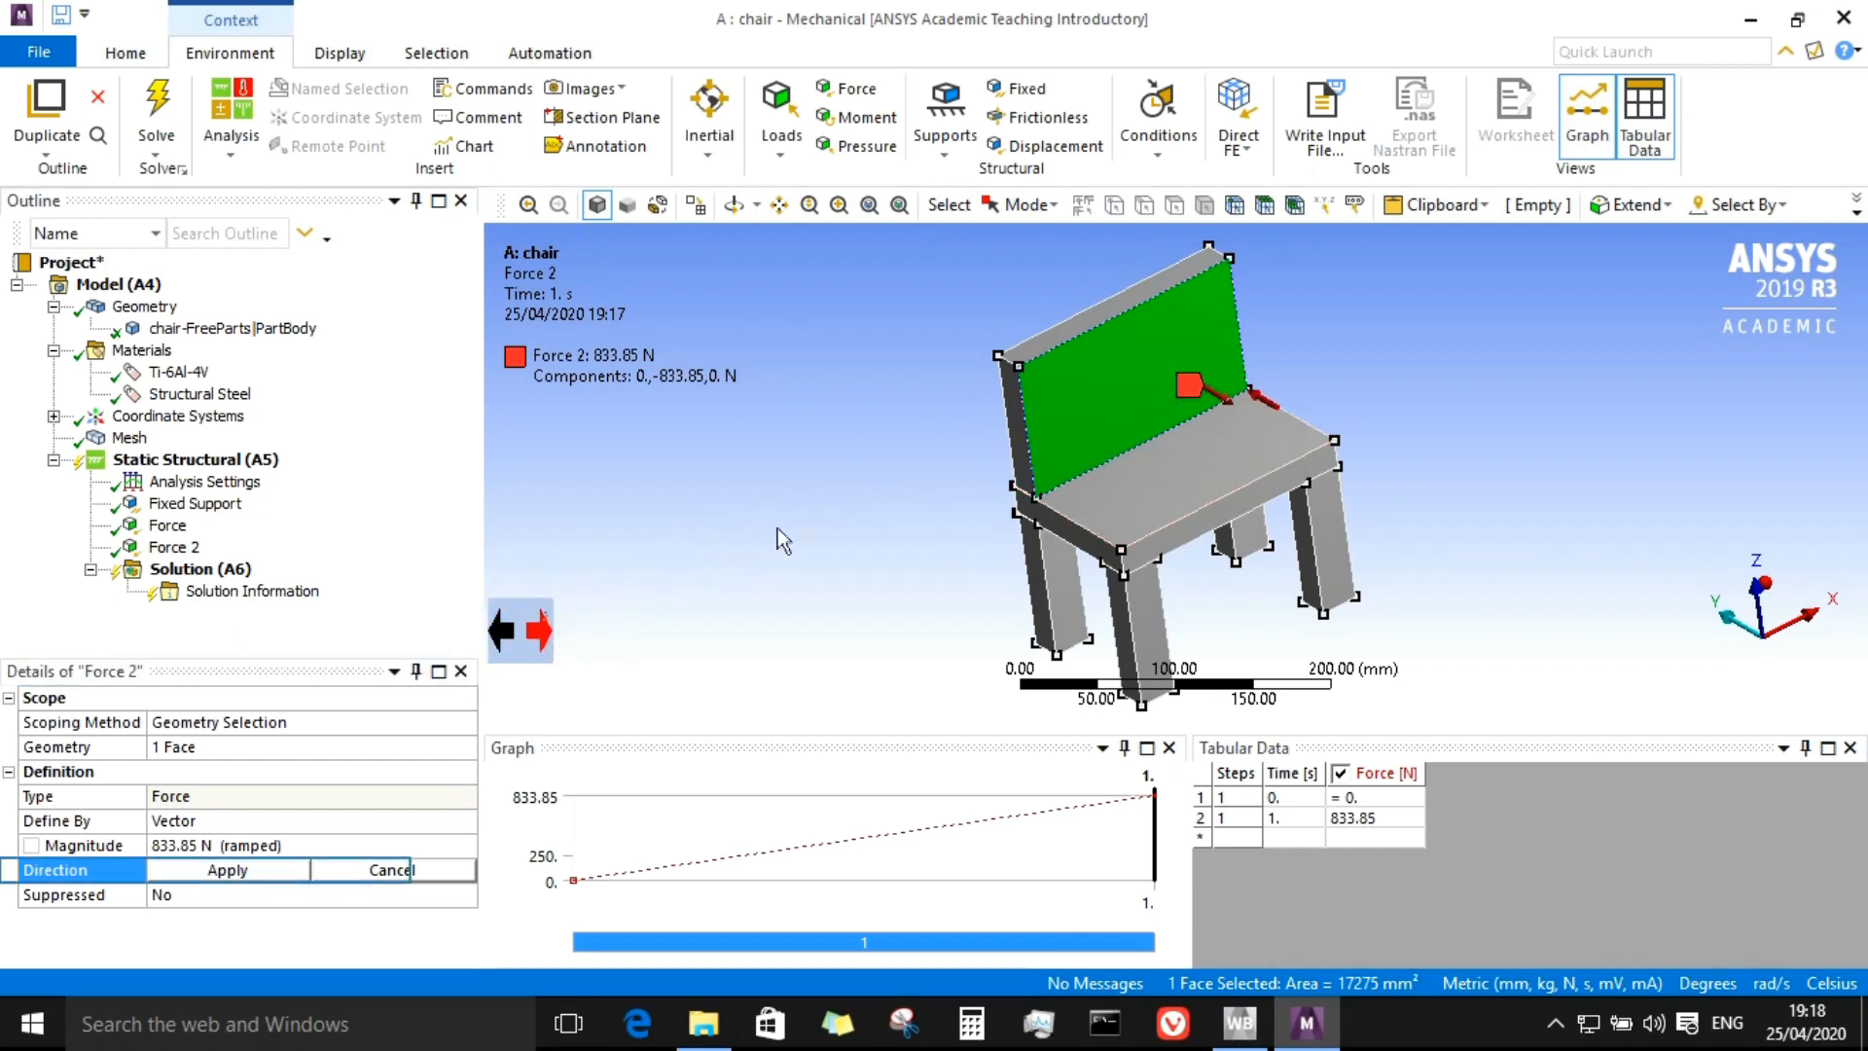
pyautogui.click(269, 870)
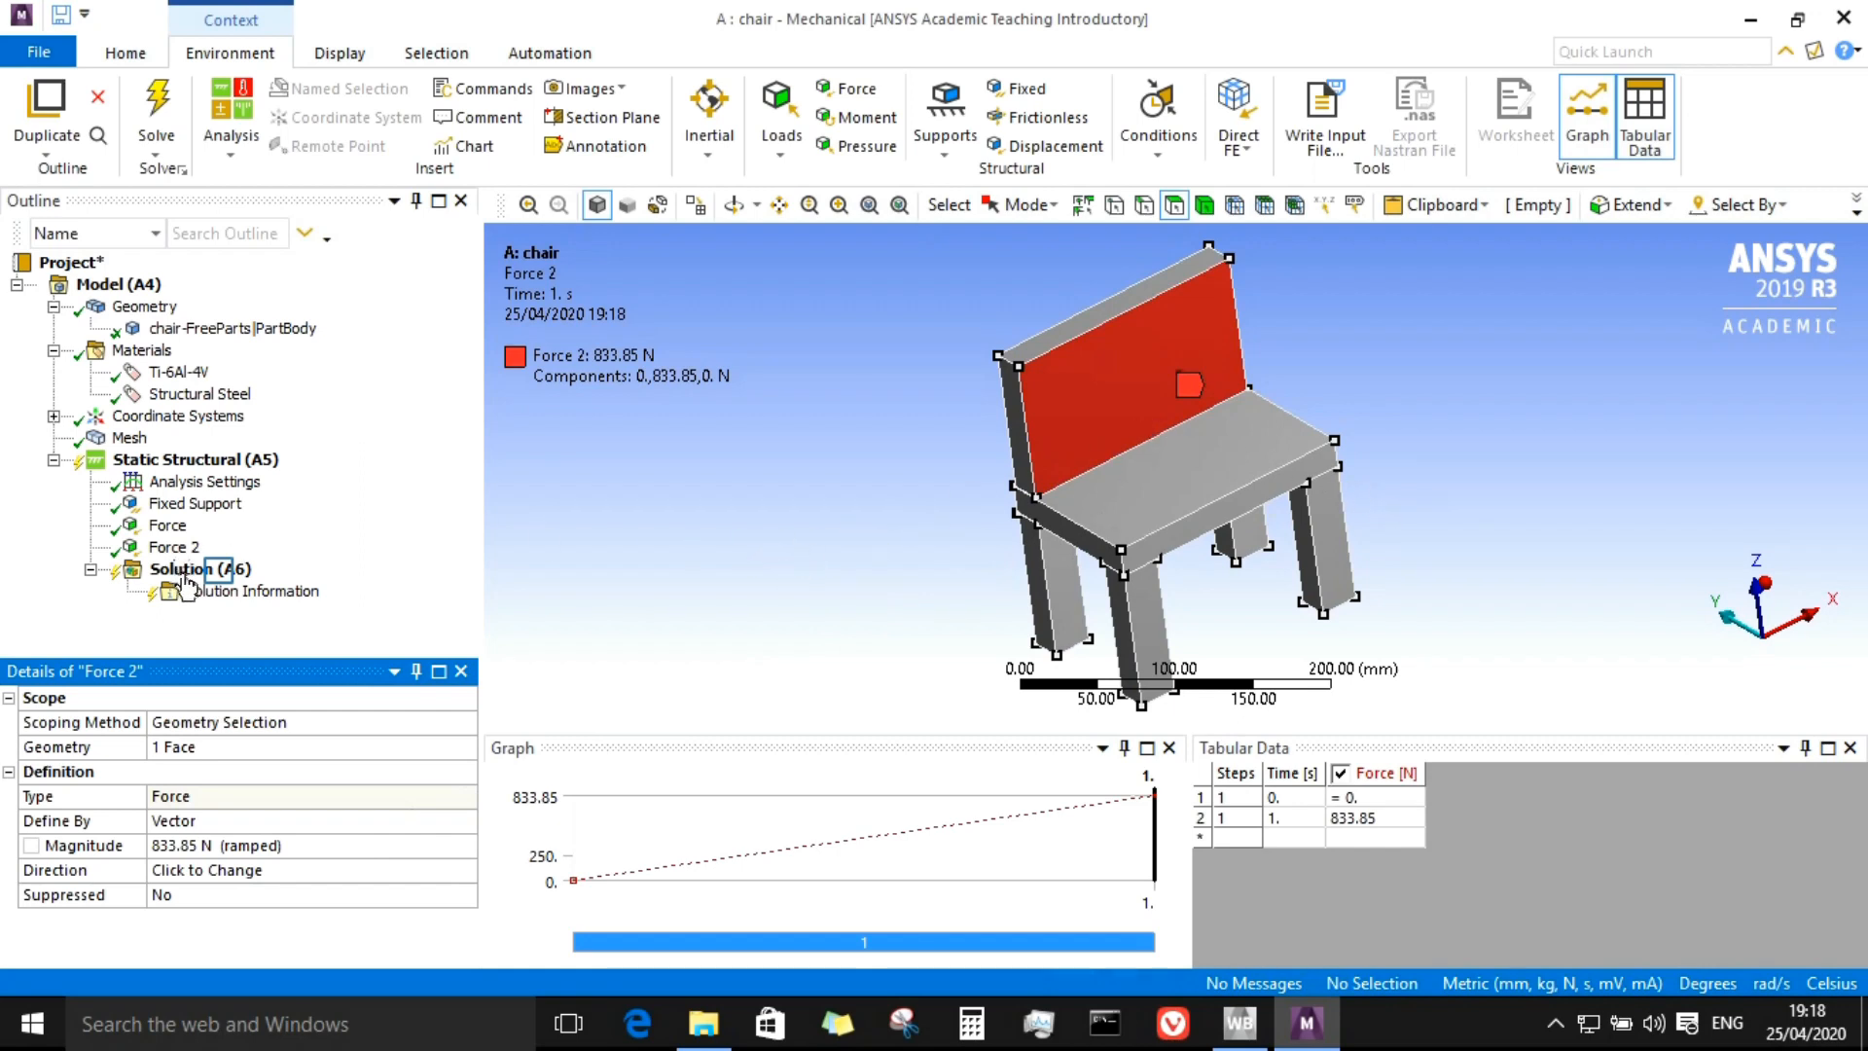
# Step: Insert a Total Deformation result under the Solution
pyautogui.click(221, 574)
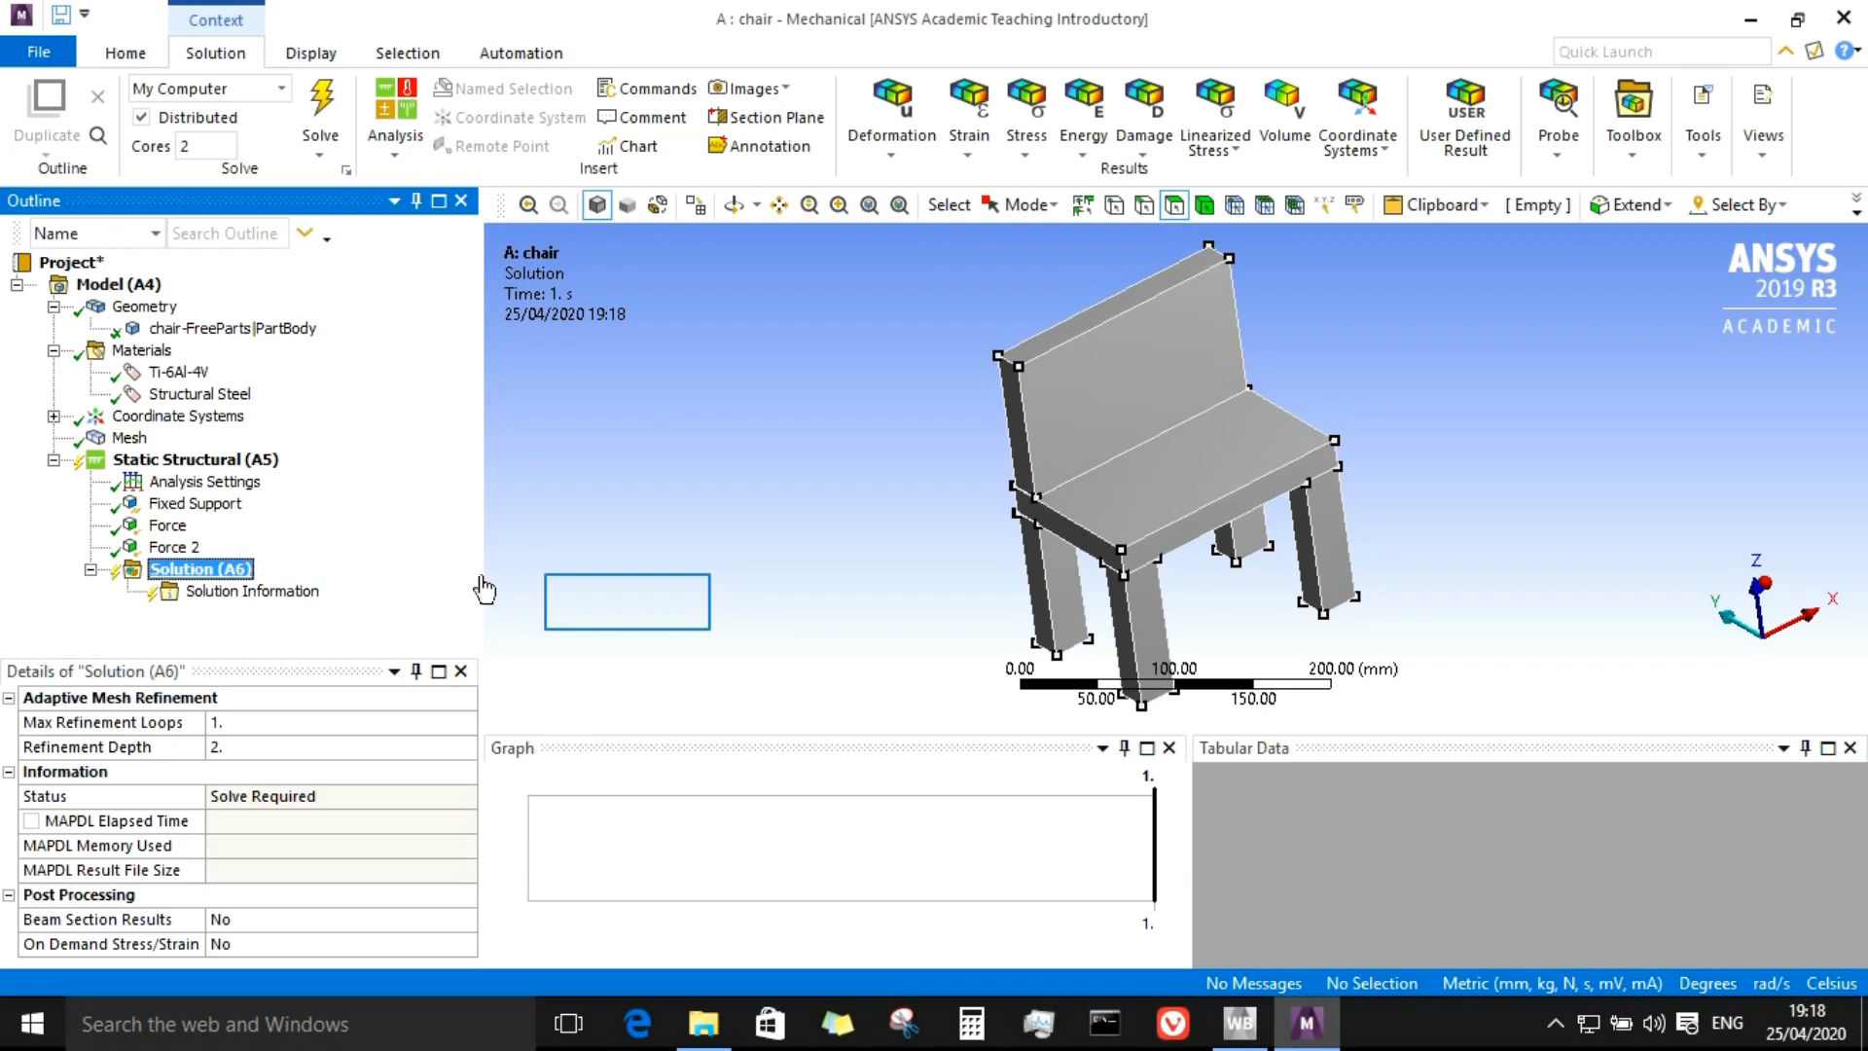
pyautogui.click(598, 603)
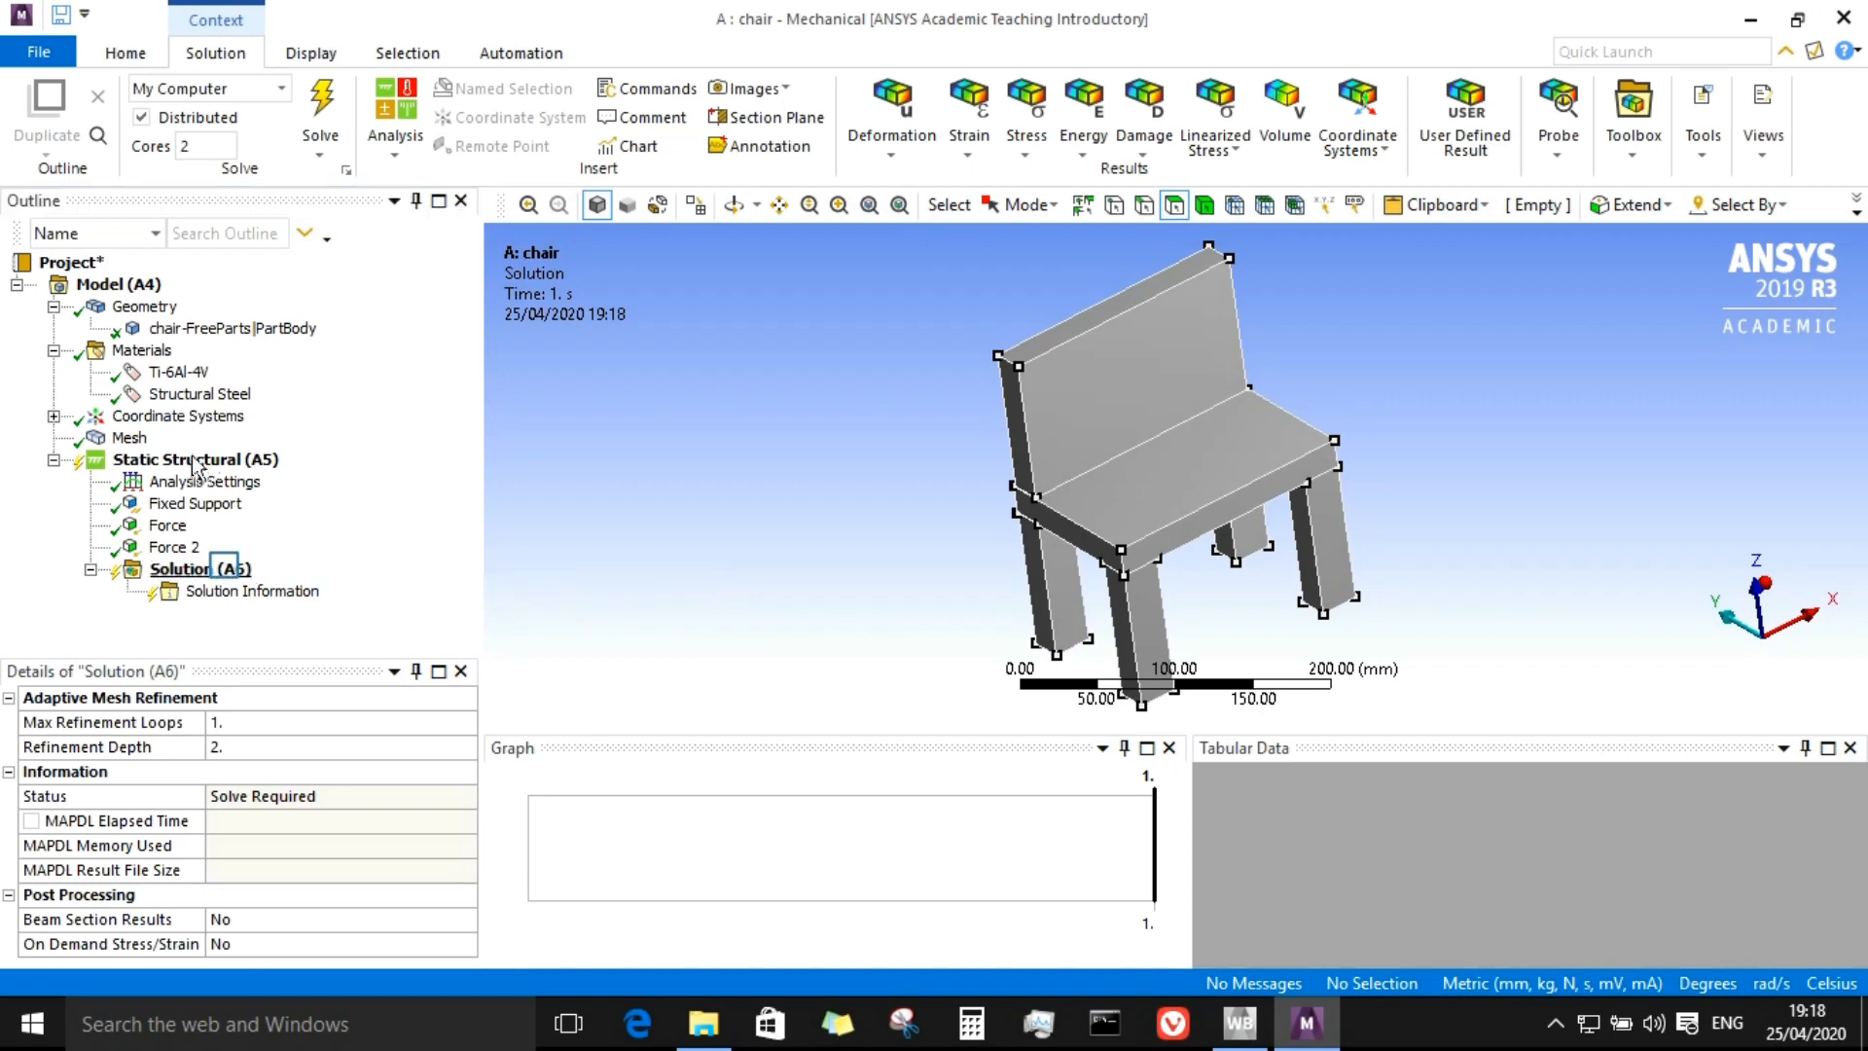
pyautogui.click(224, 574)
pyautogui.click(225, 574)
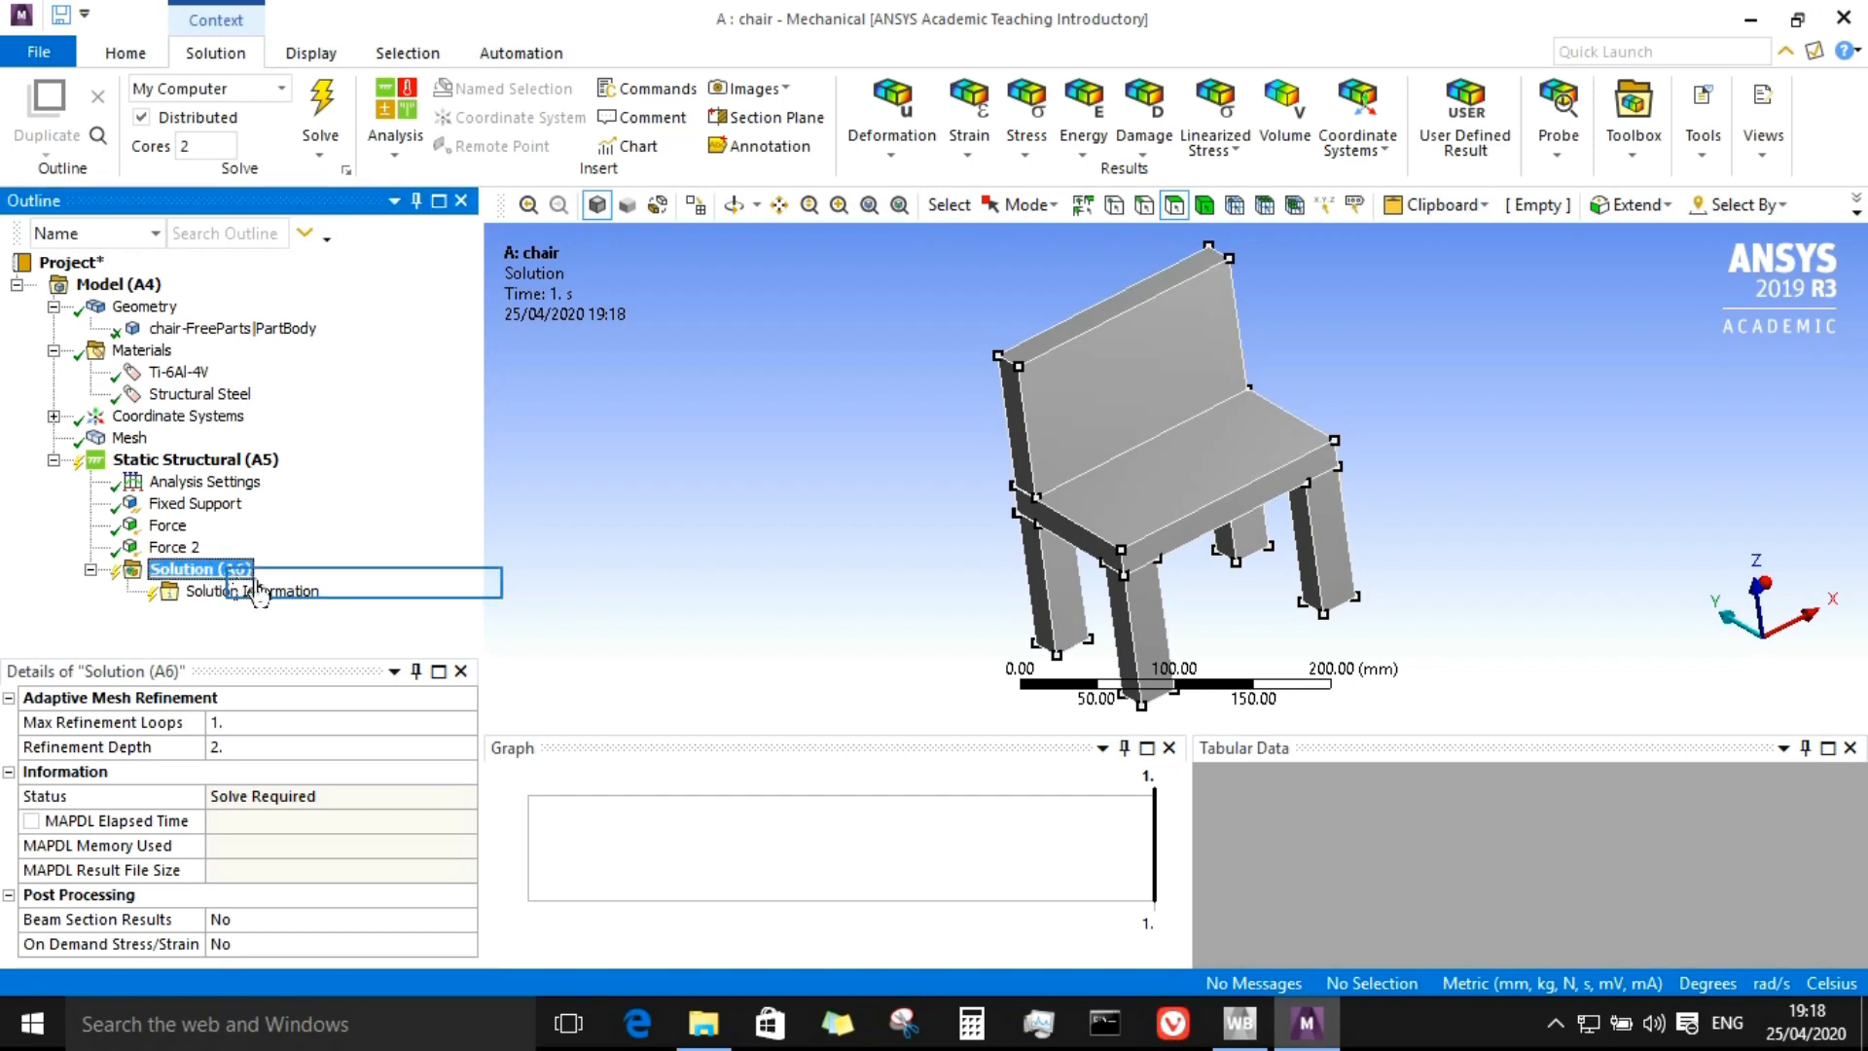
pyautogui.rightClick(227, 569)
pyautogui.moveTo(325, 586)
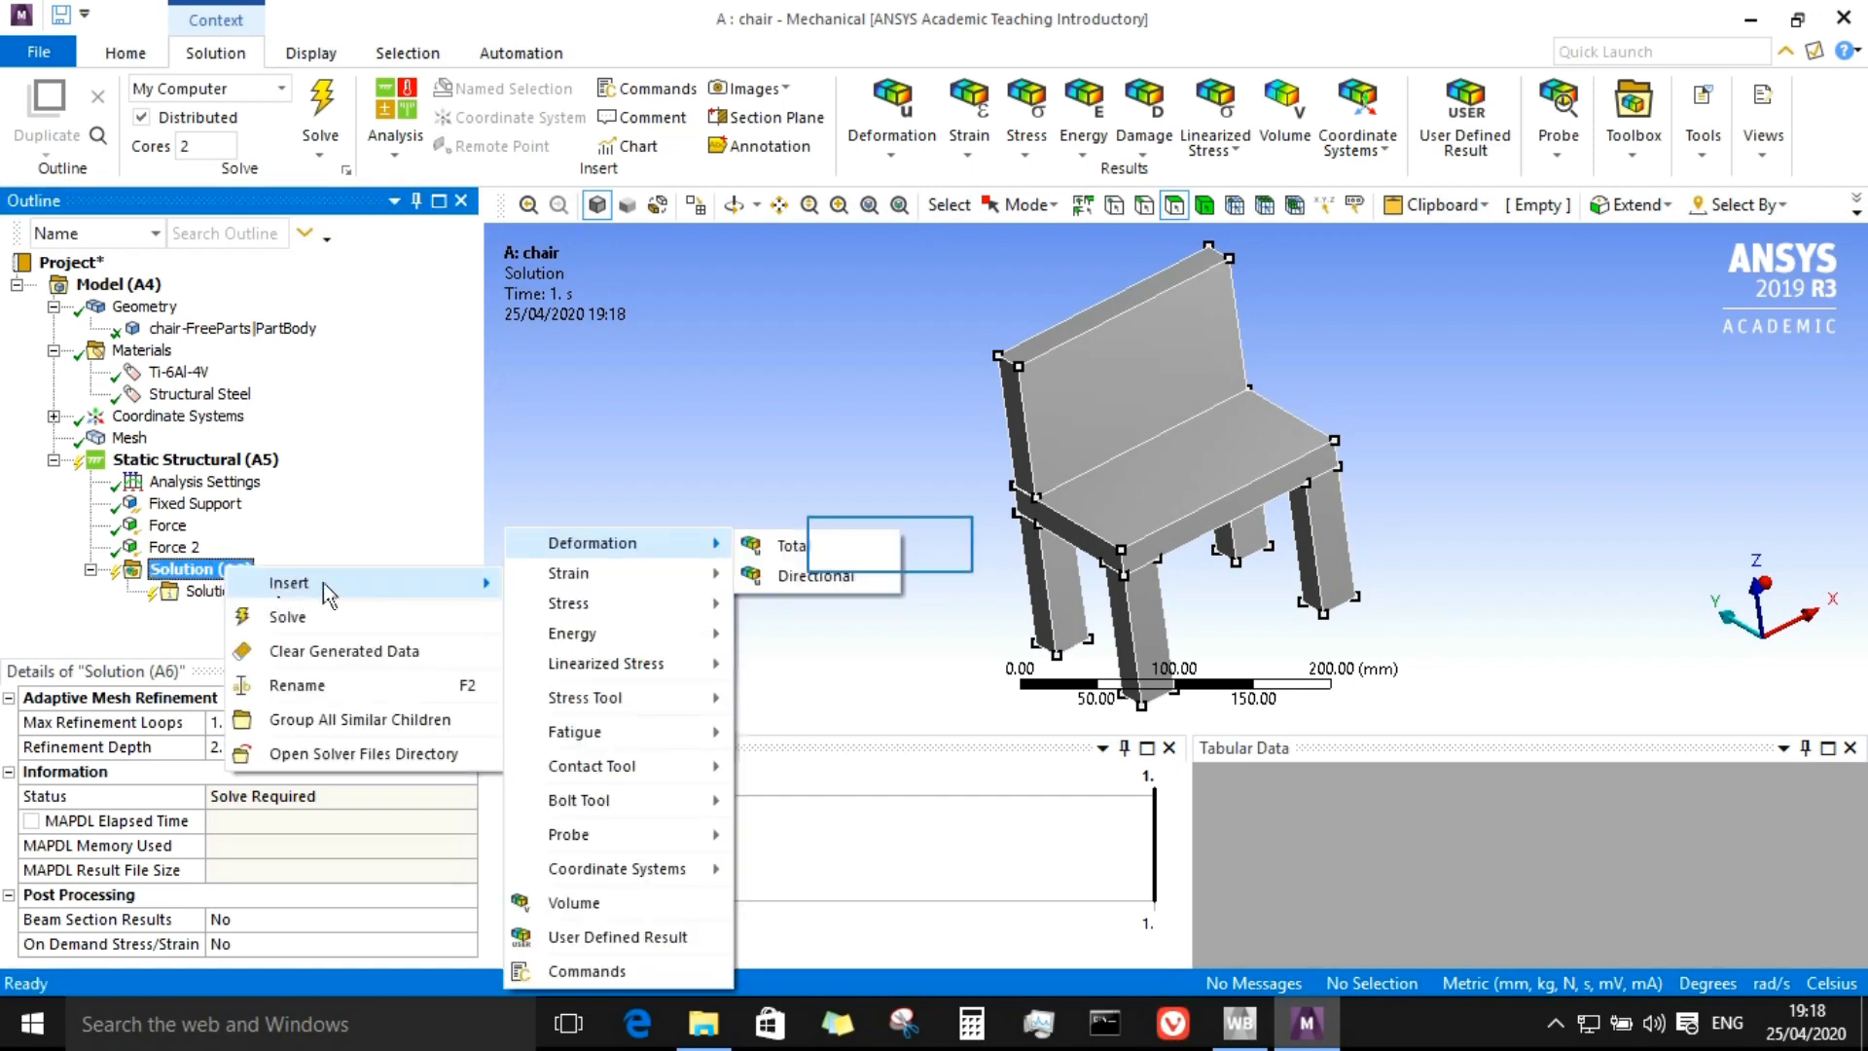
pyautogui.click(761, 544)
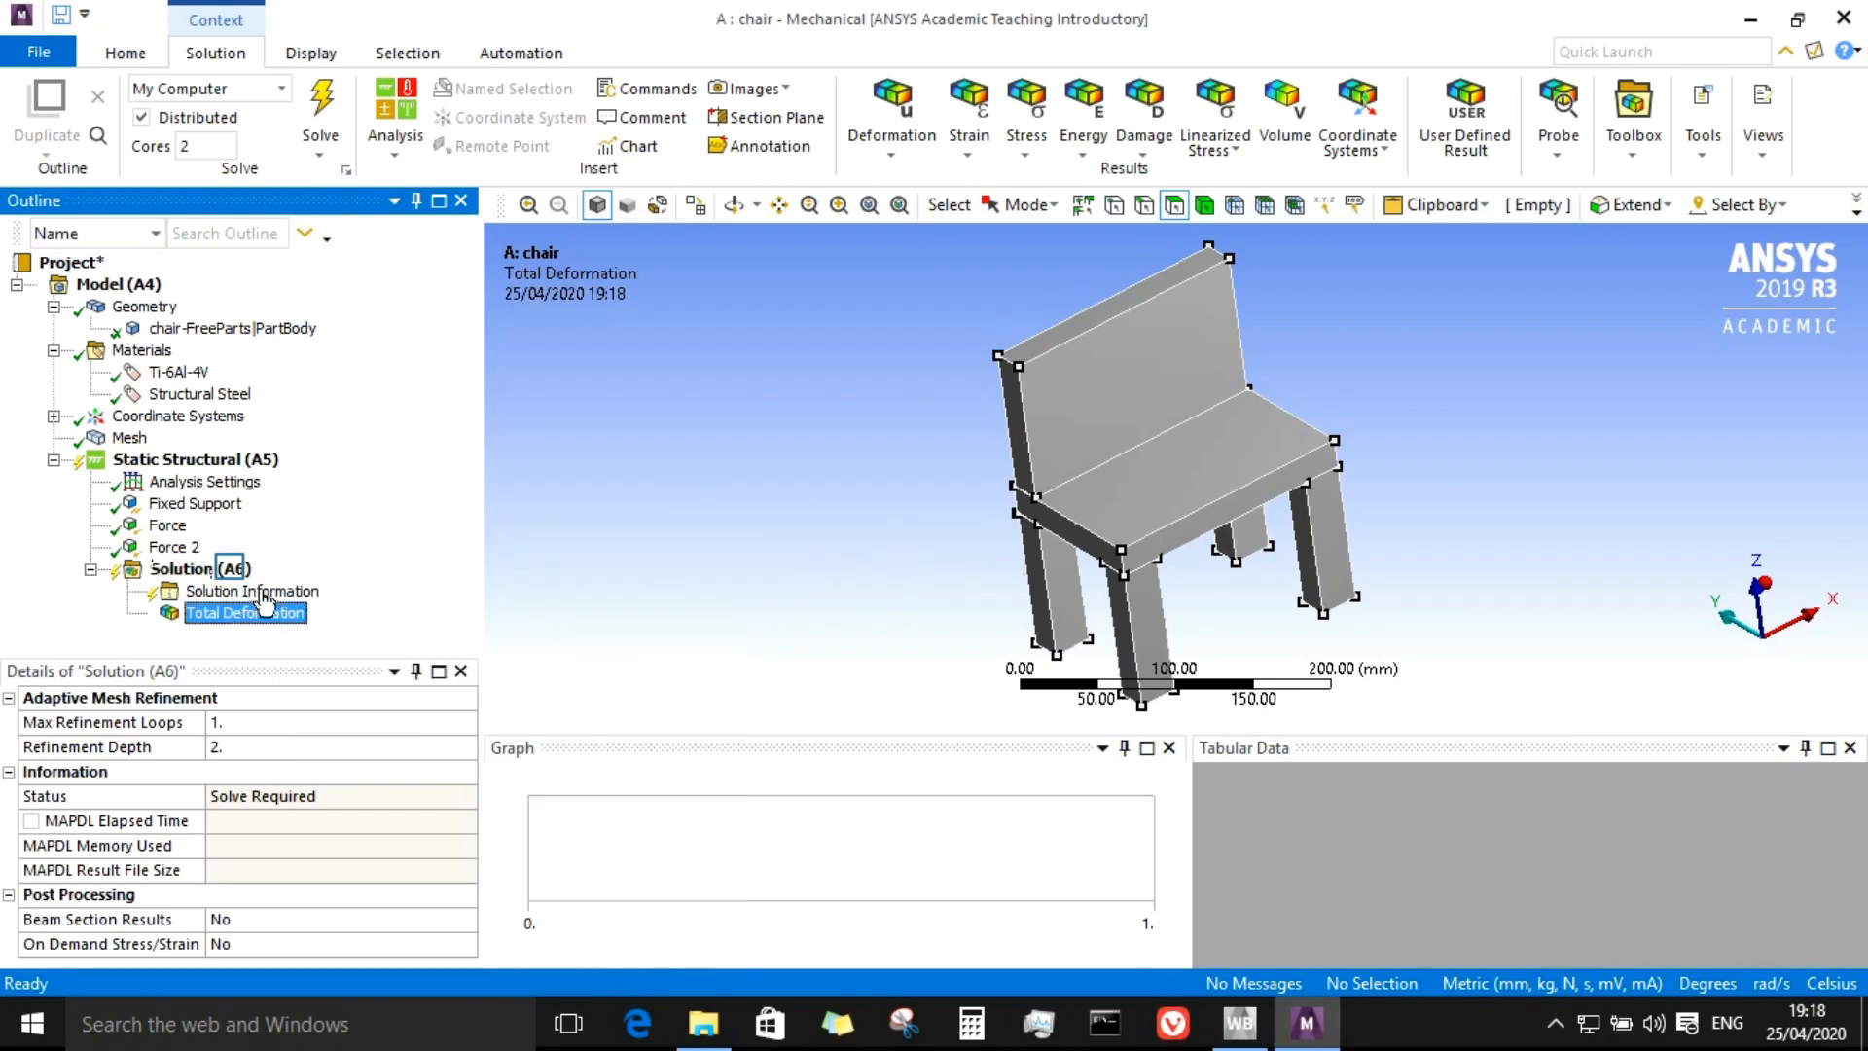
# Step: Solve the static structural analysis
pyautogui.click(238, 569)
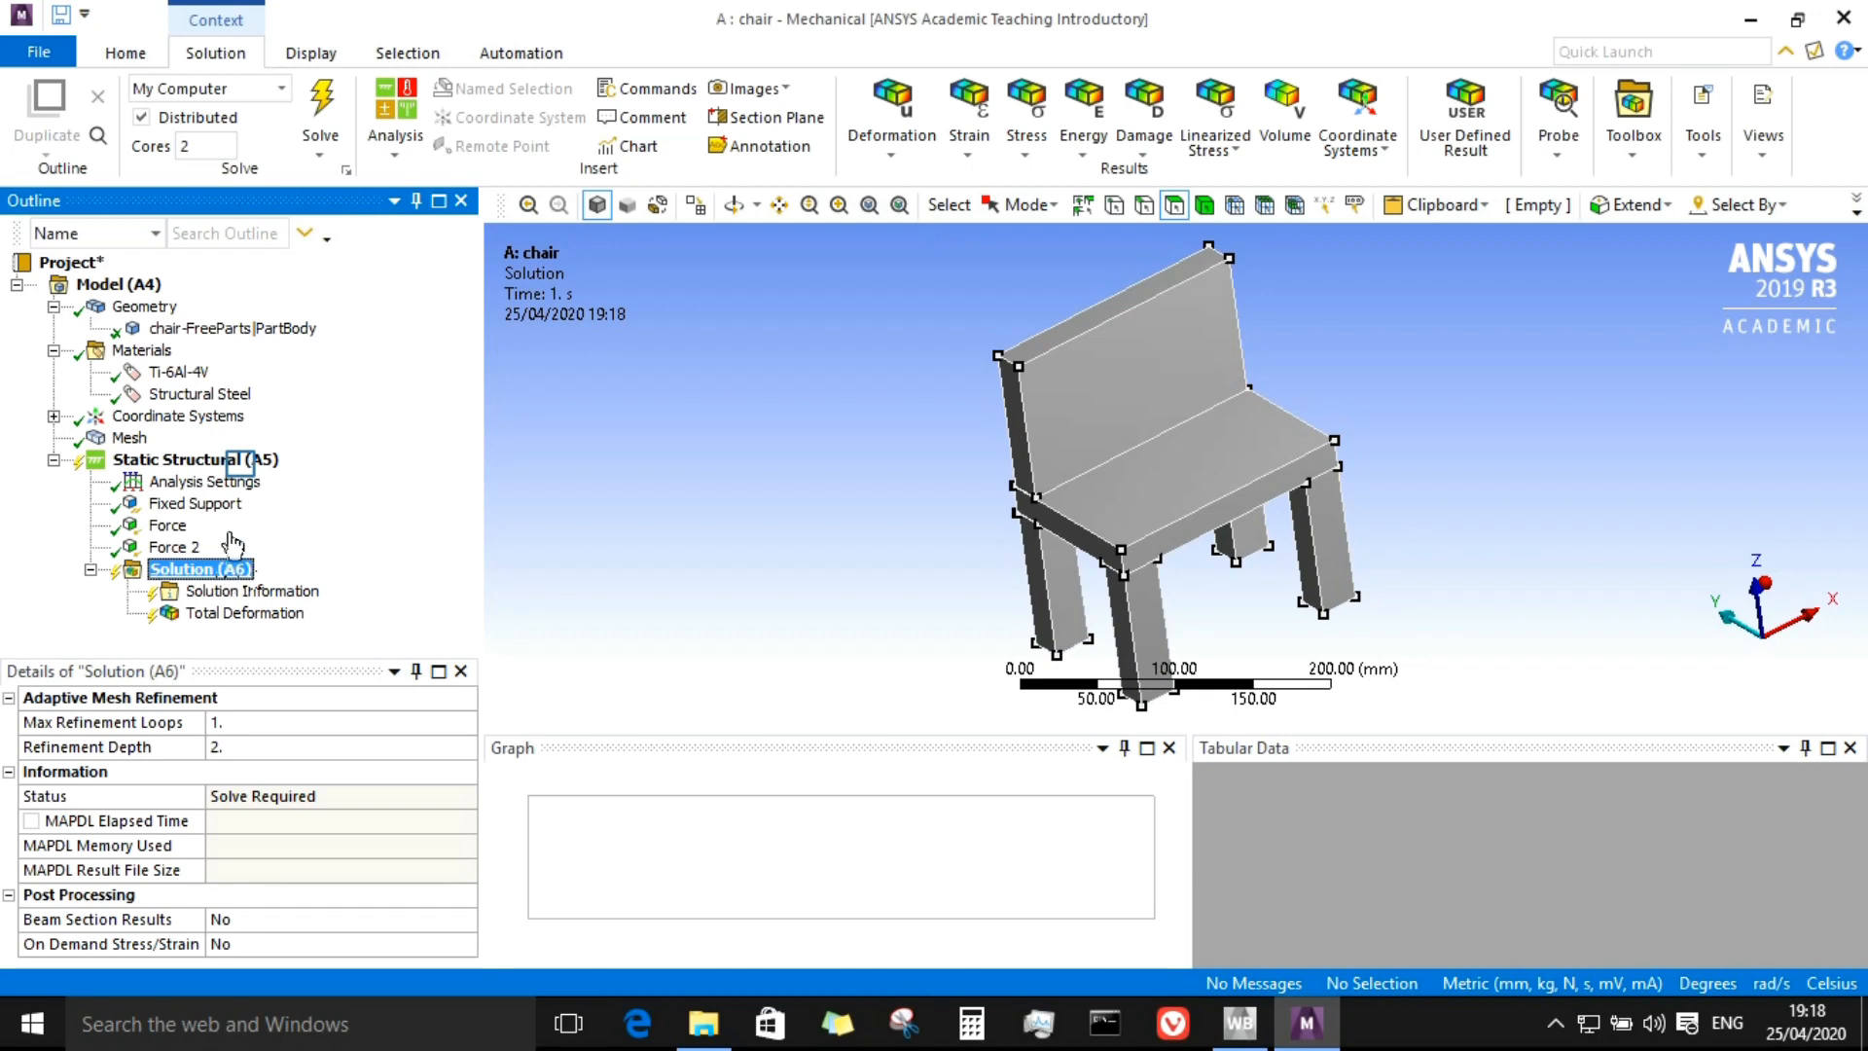
pyautogui.click(243, 458)
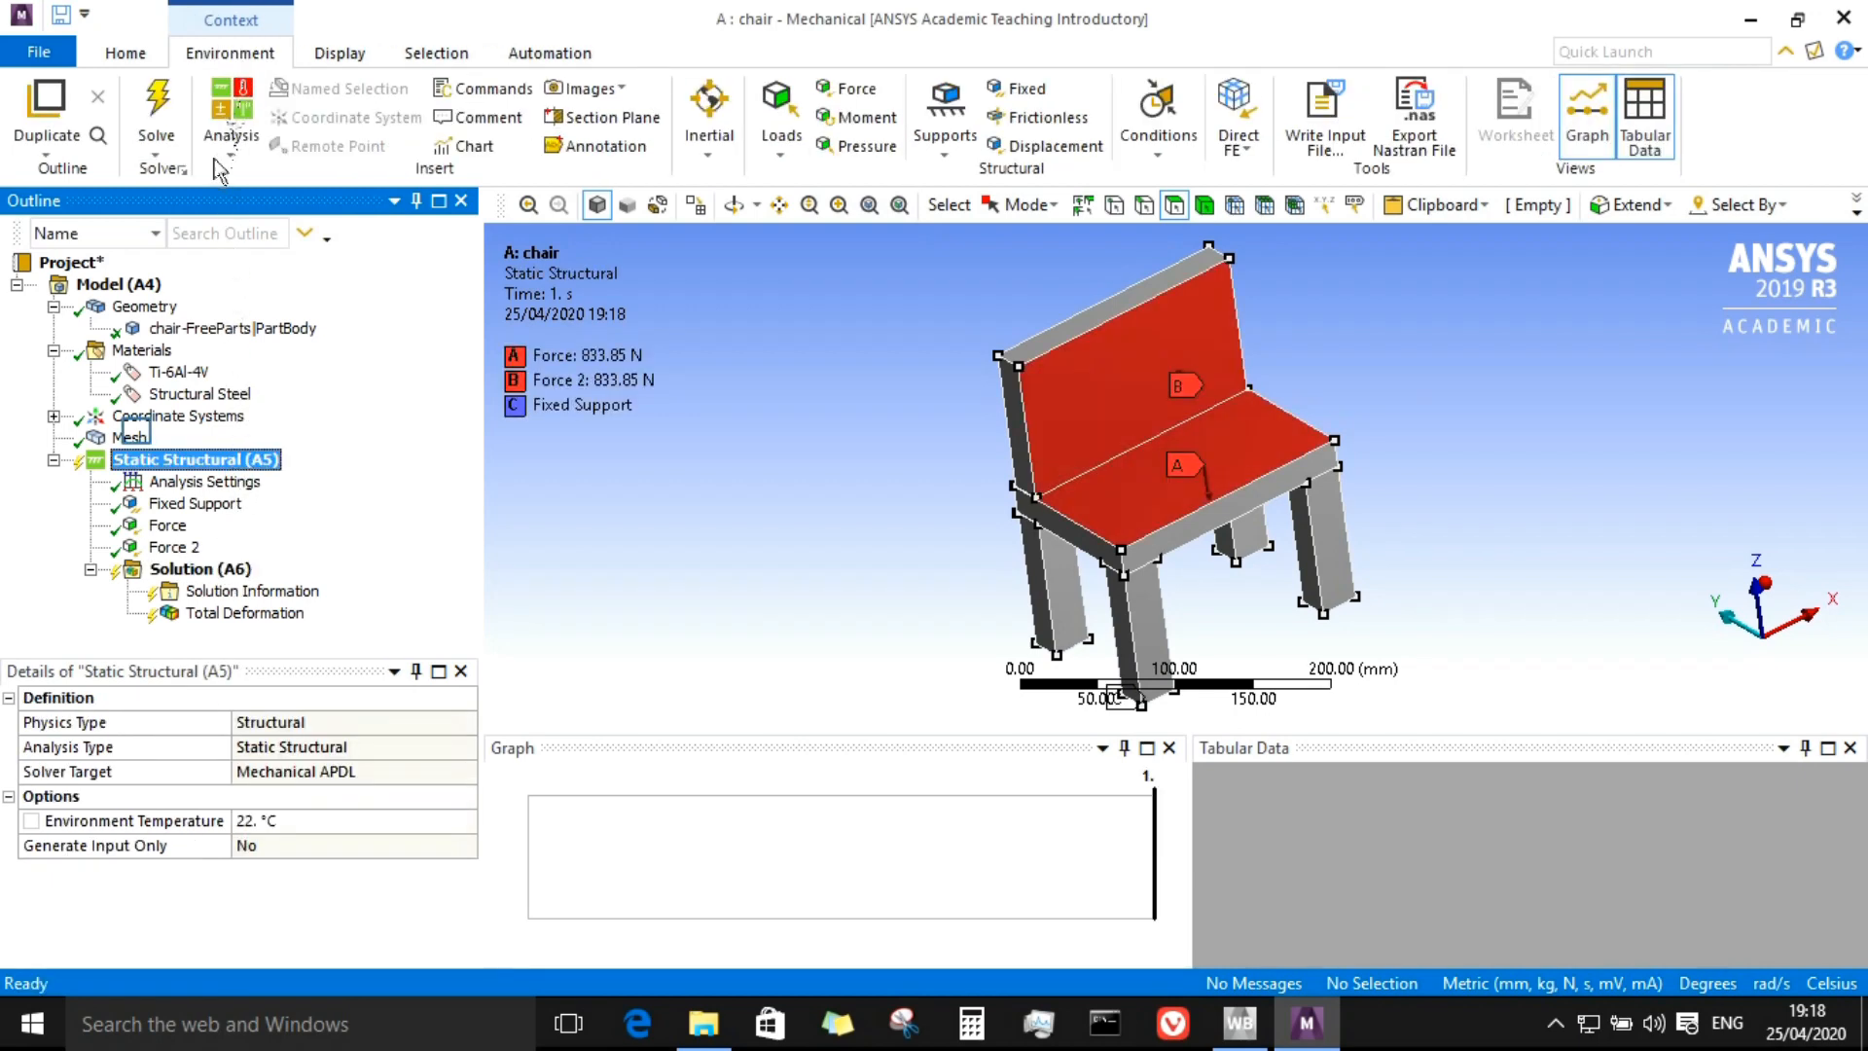
pyautogui.click(131, 436)
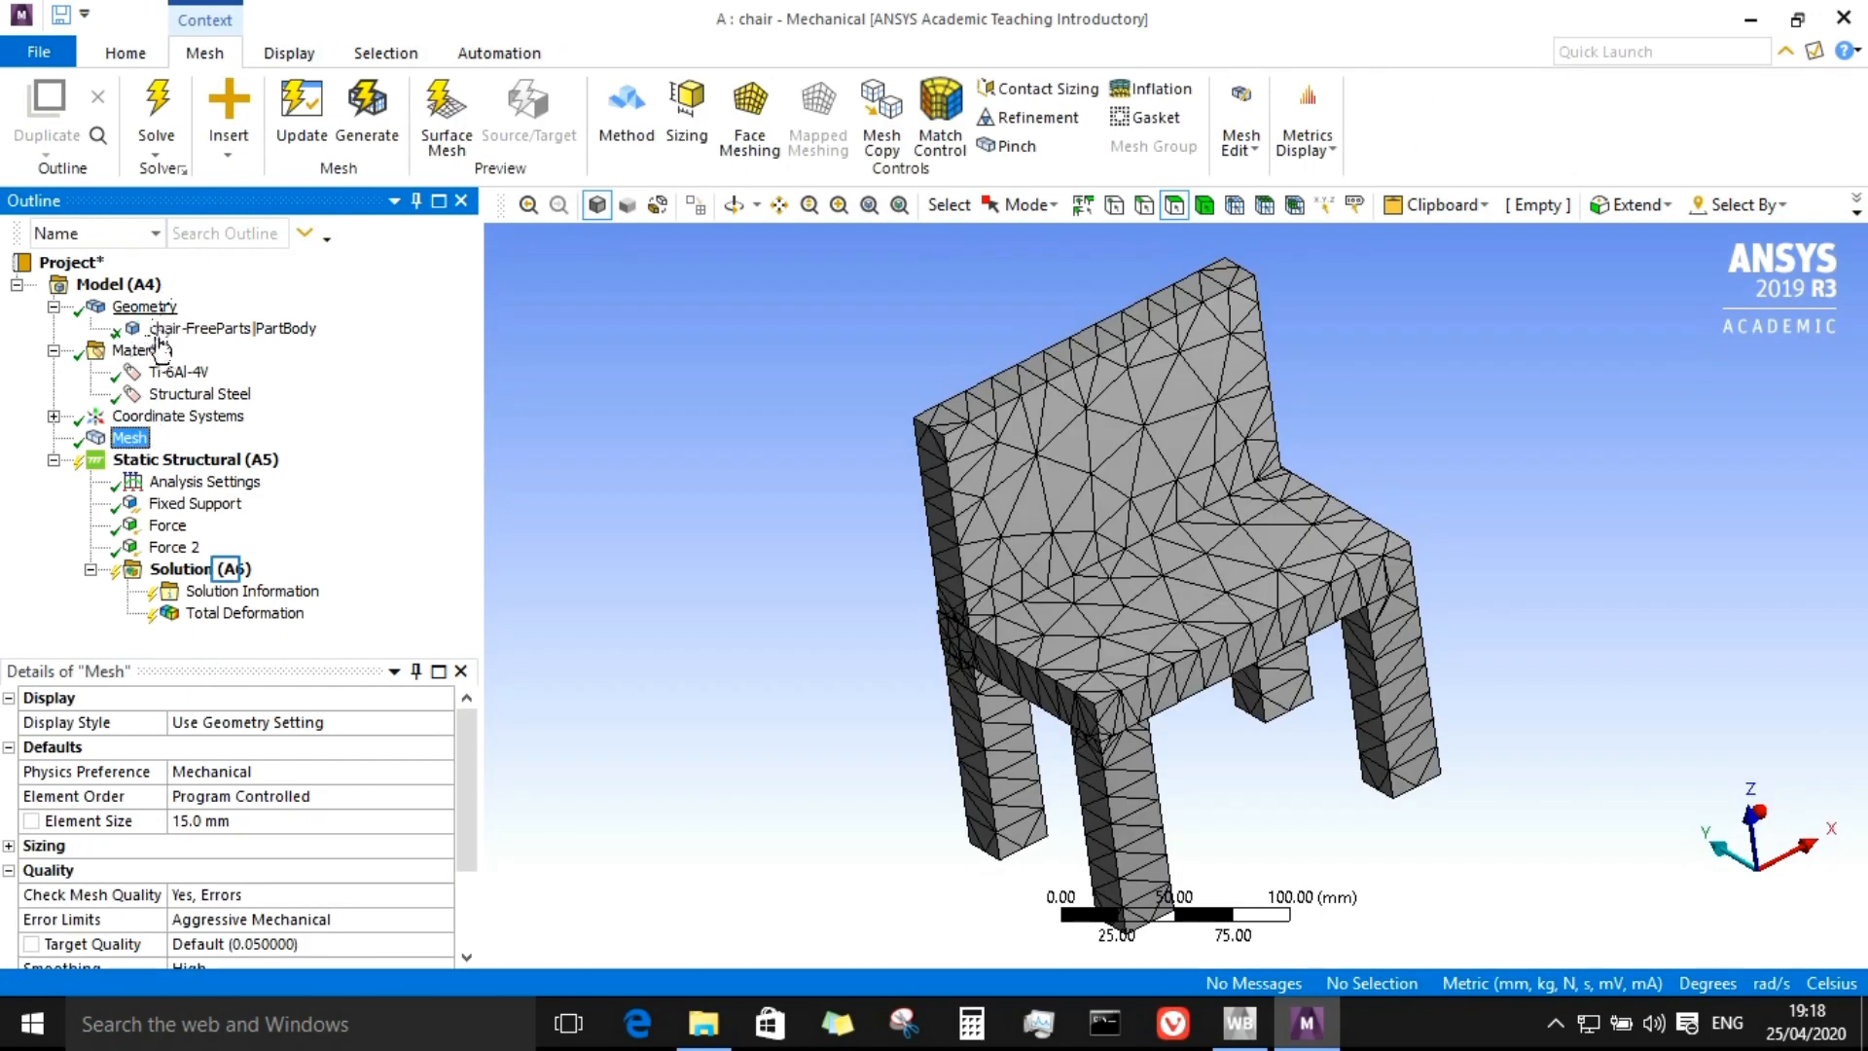
pyautogui.click(216, 570)
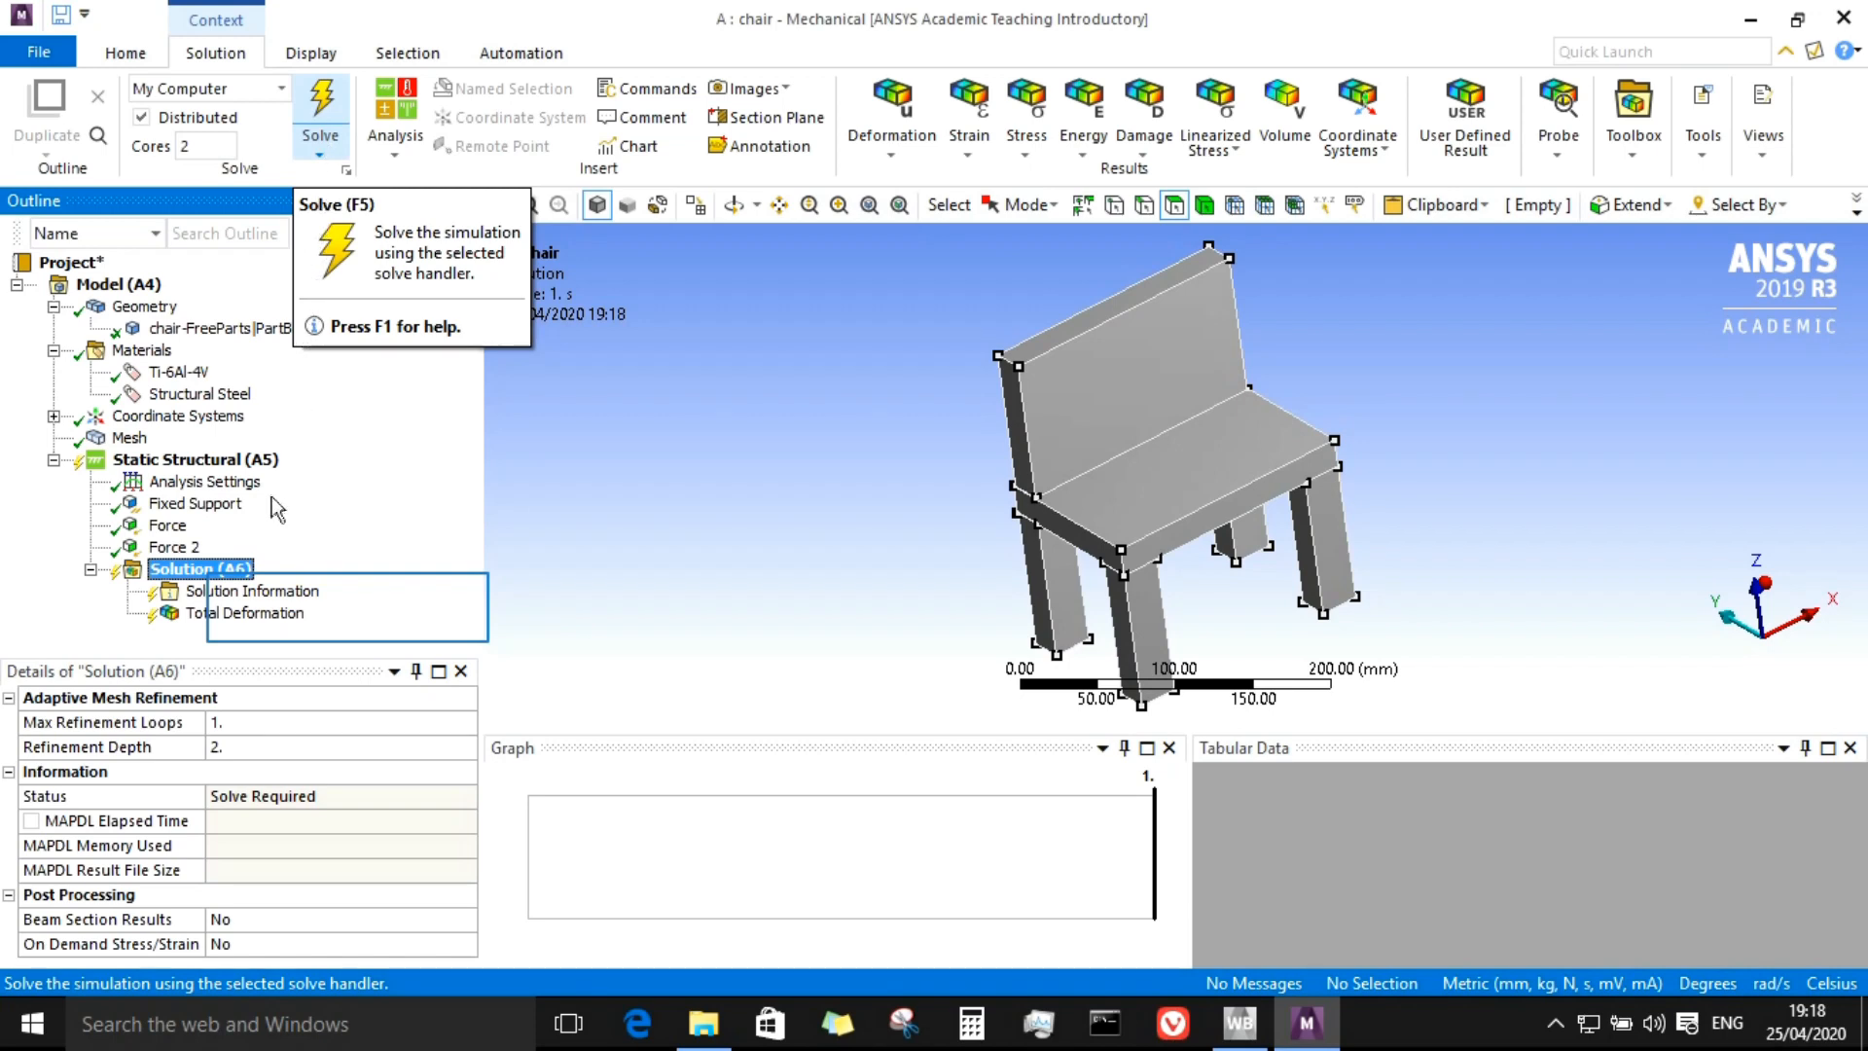
pyautogui.rightClick(210, 578)
pyautogui.click(250, 625)
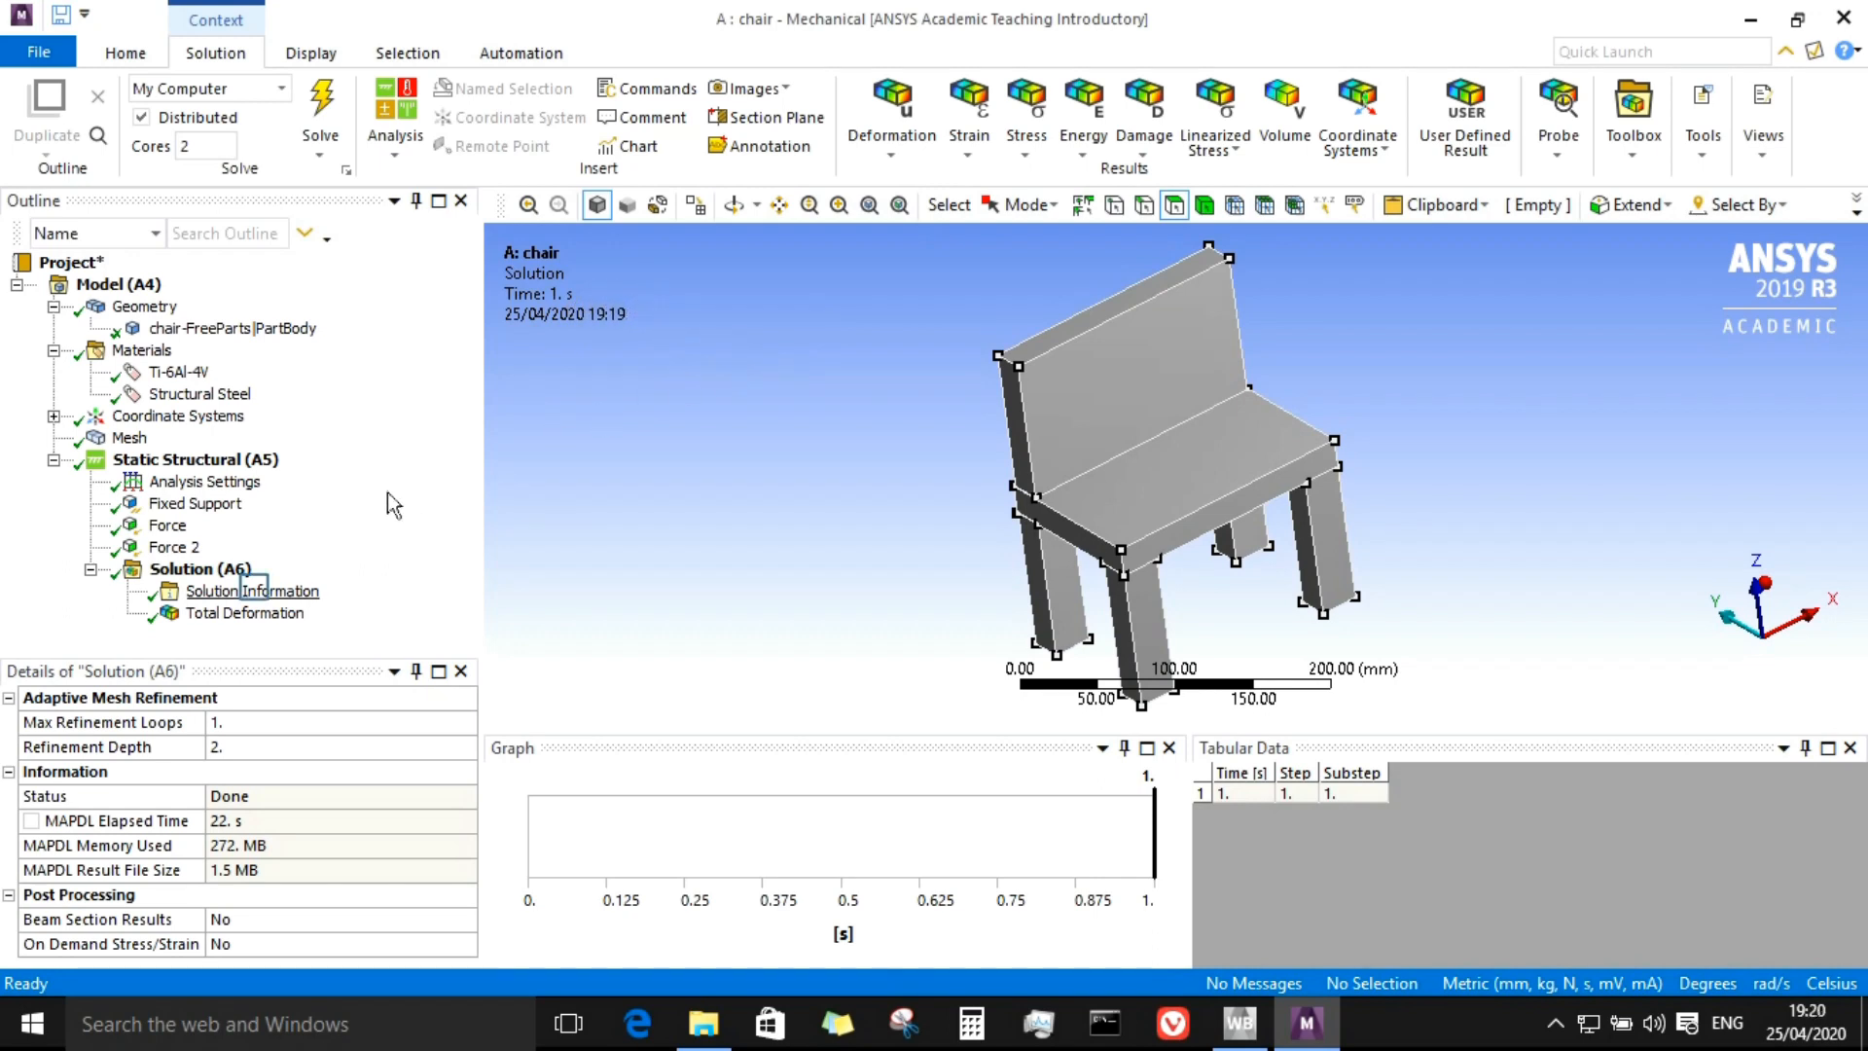
# Step: Open the Solution Information solver output and scroll through it to the total mass entry
pyautogui.click(254, 593)
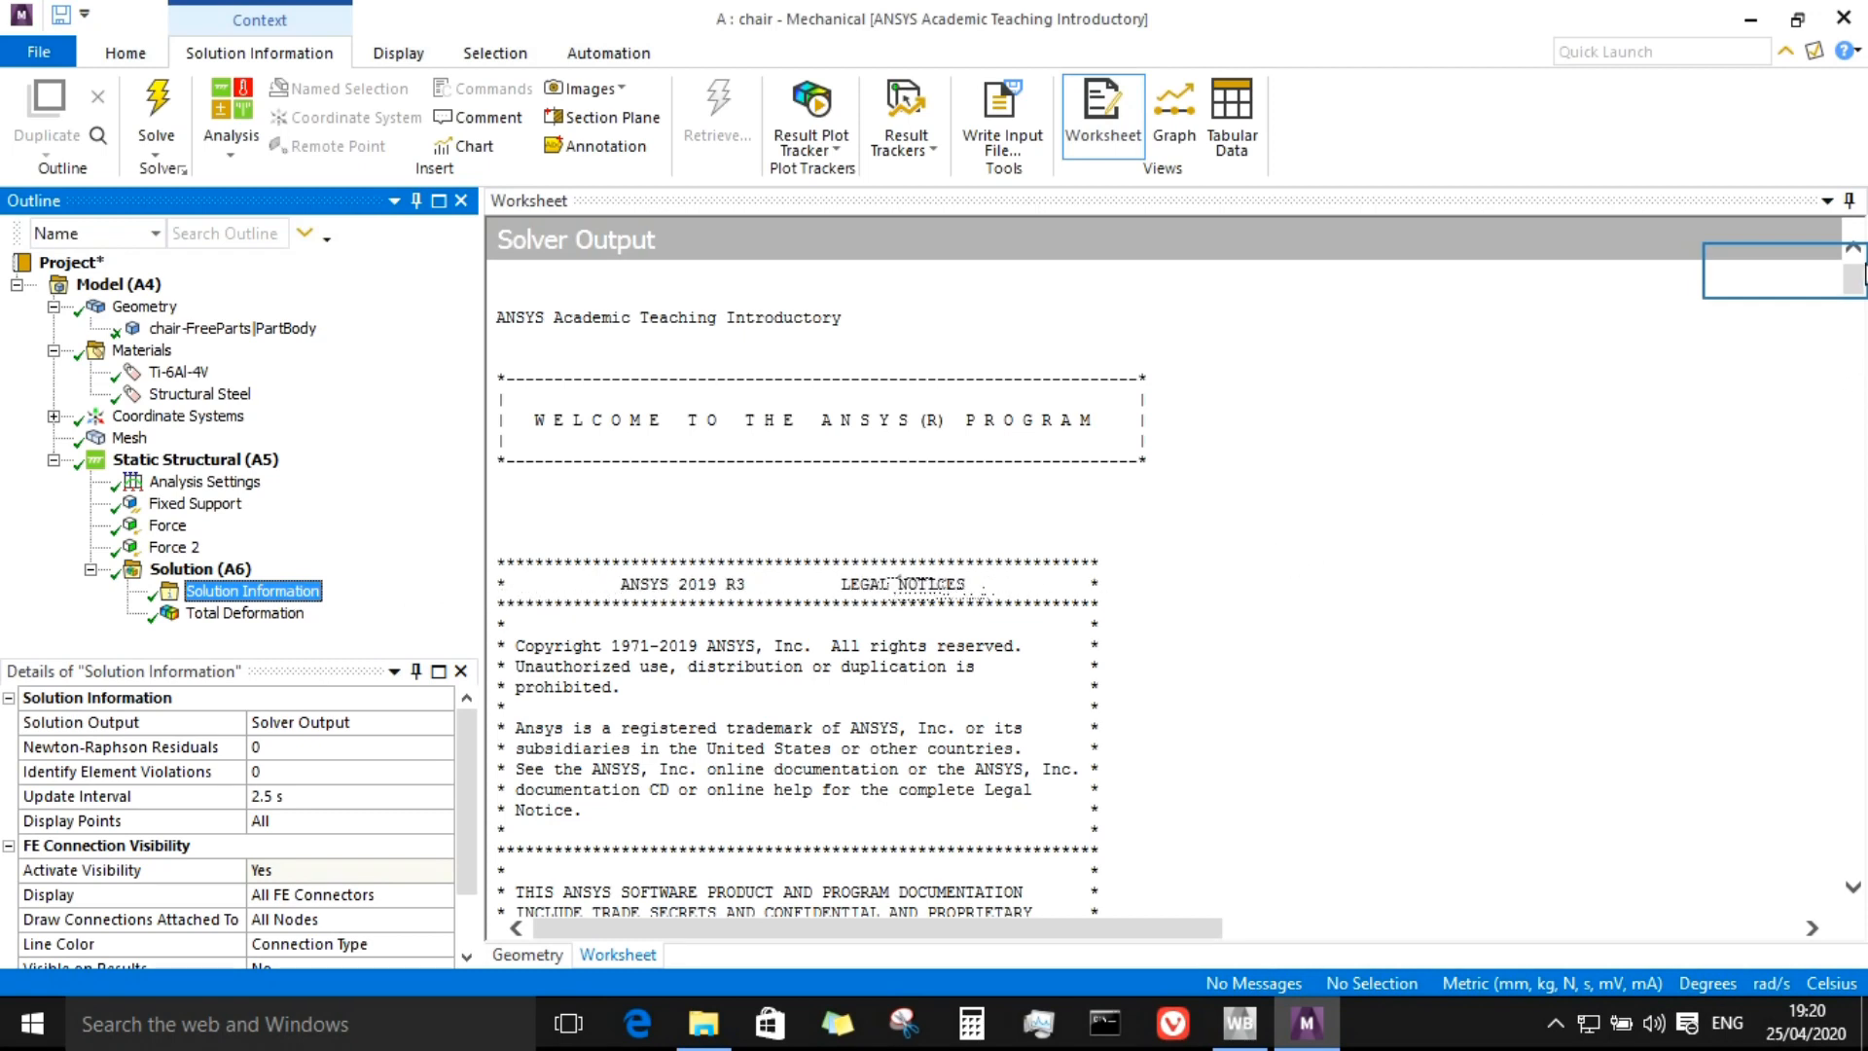
pyautogui.moveTo(1857, 282); pyautogui.dragTo(1016, 371)
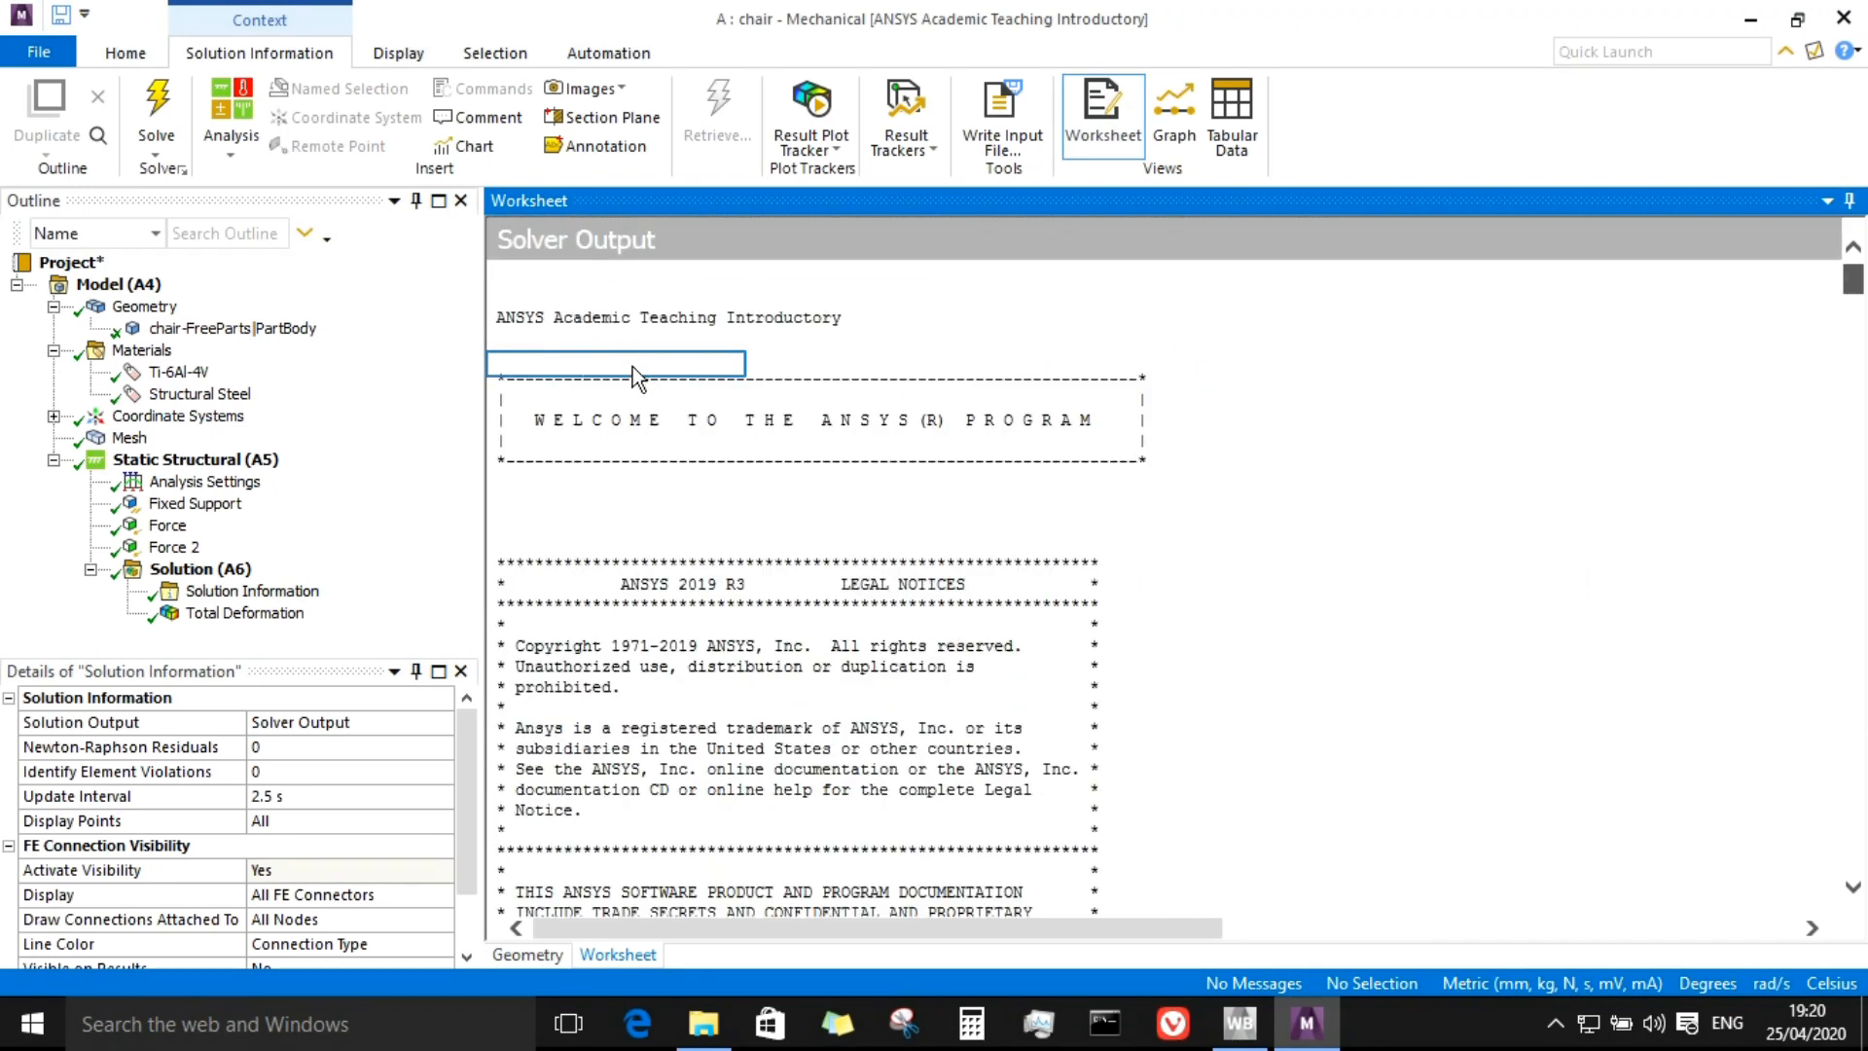
pyautogui.moveTo(745, 363); pyautogui.dragTo(632, 365)
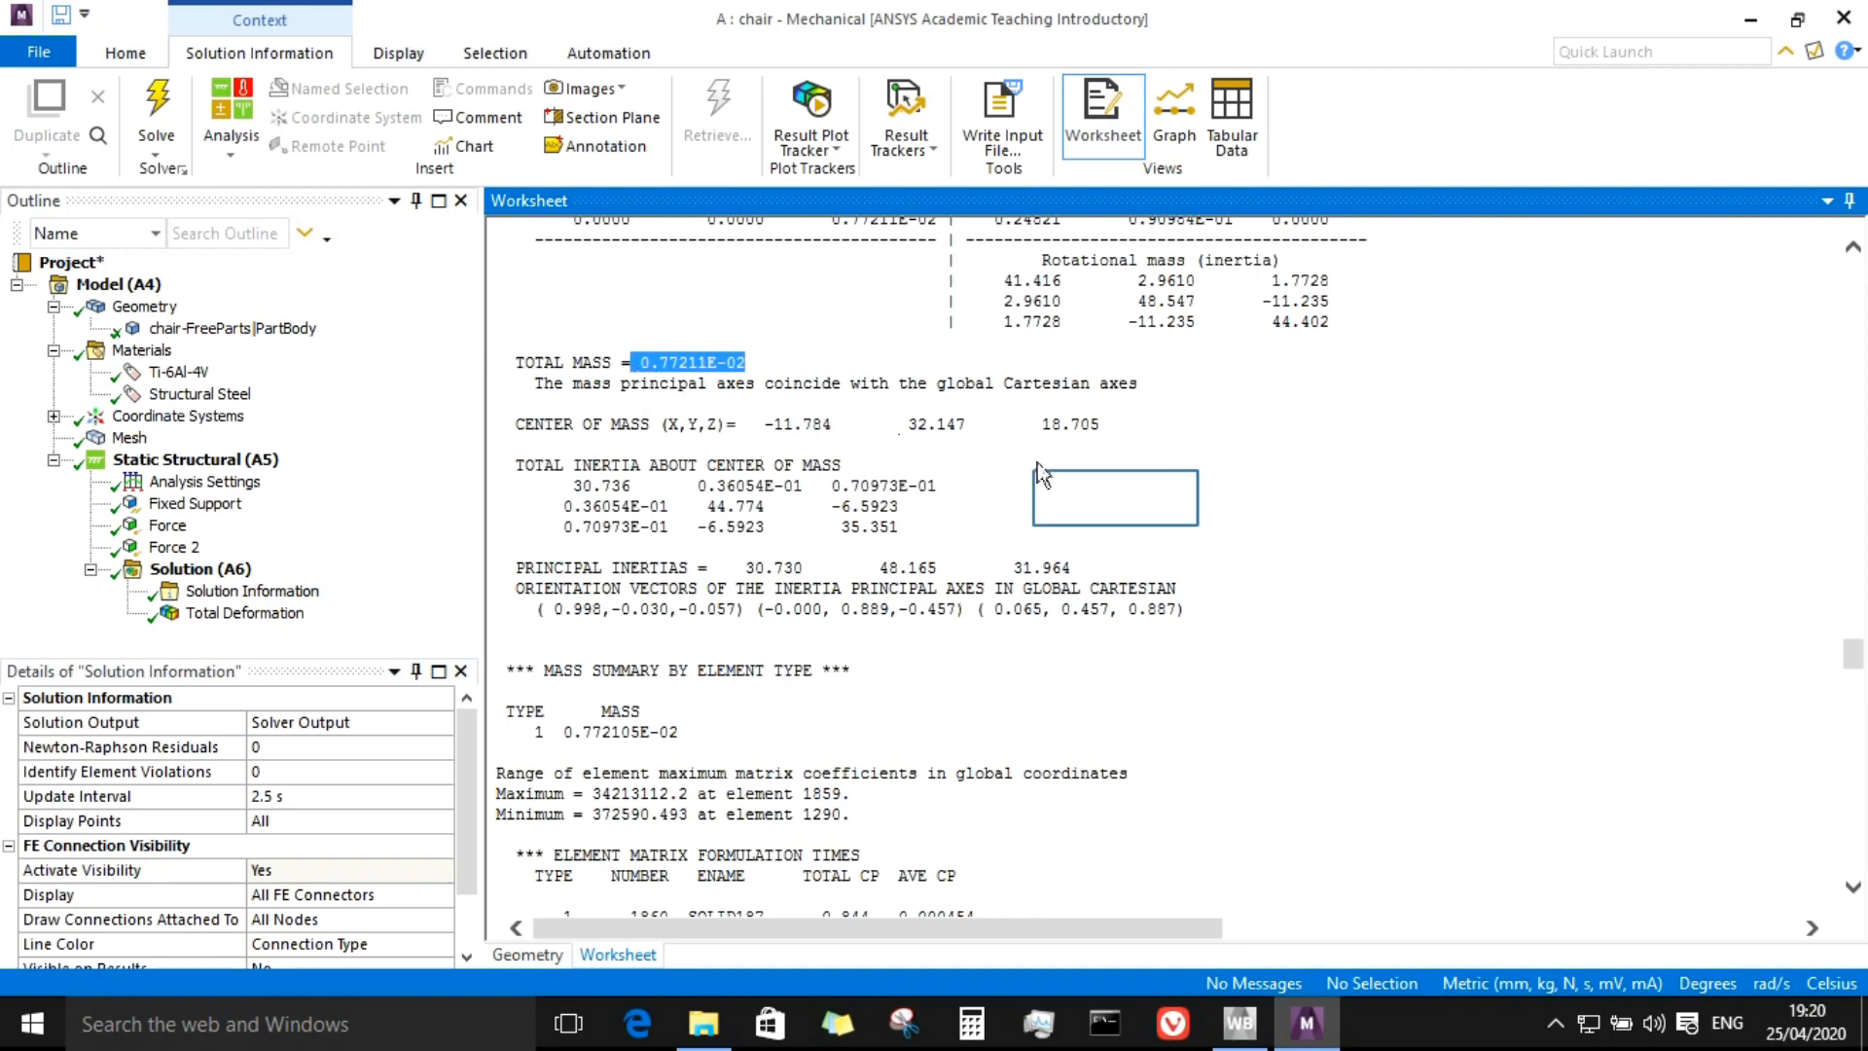
# Step: Examine the total mass and center of mass entries in the solver output
pyautogui.click(1114, 498)
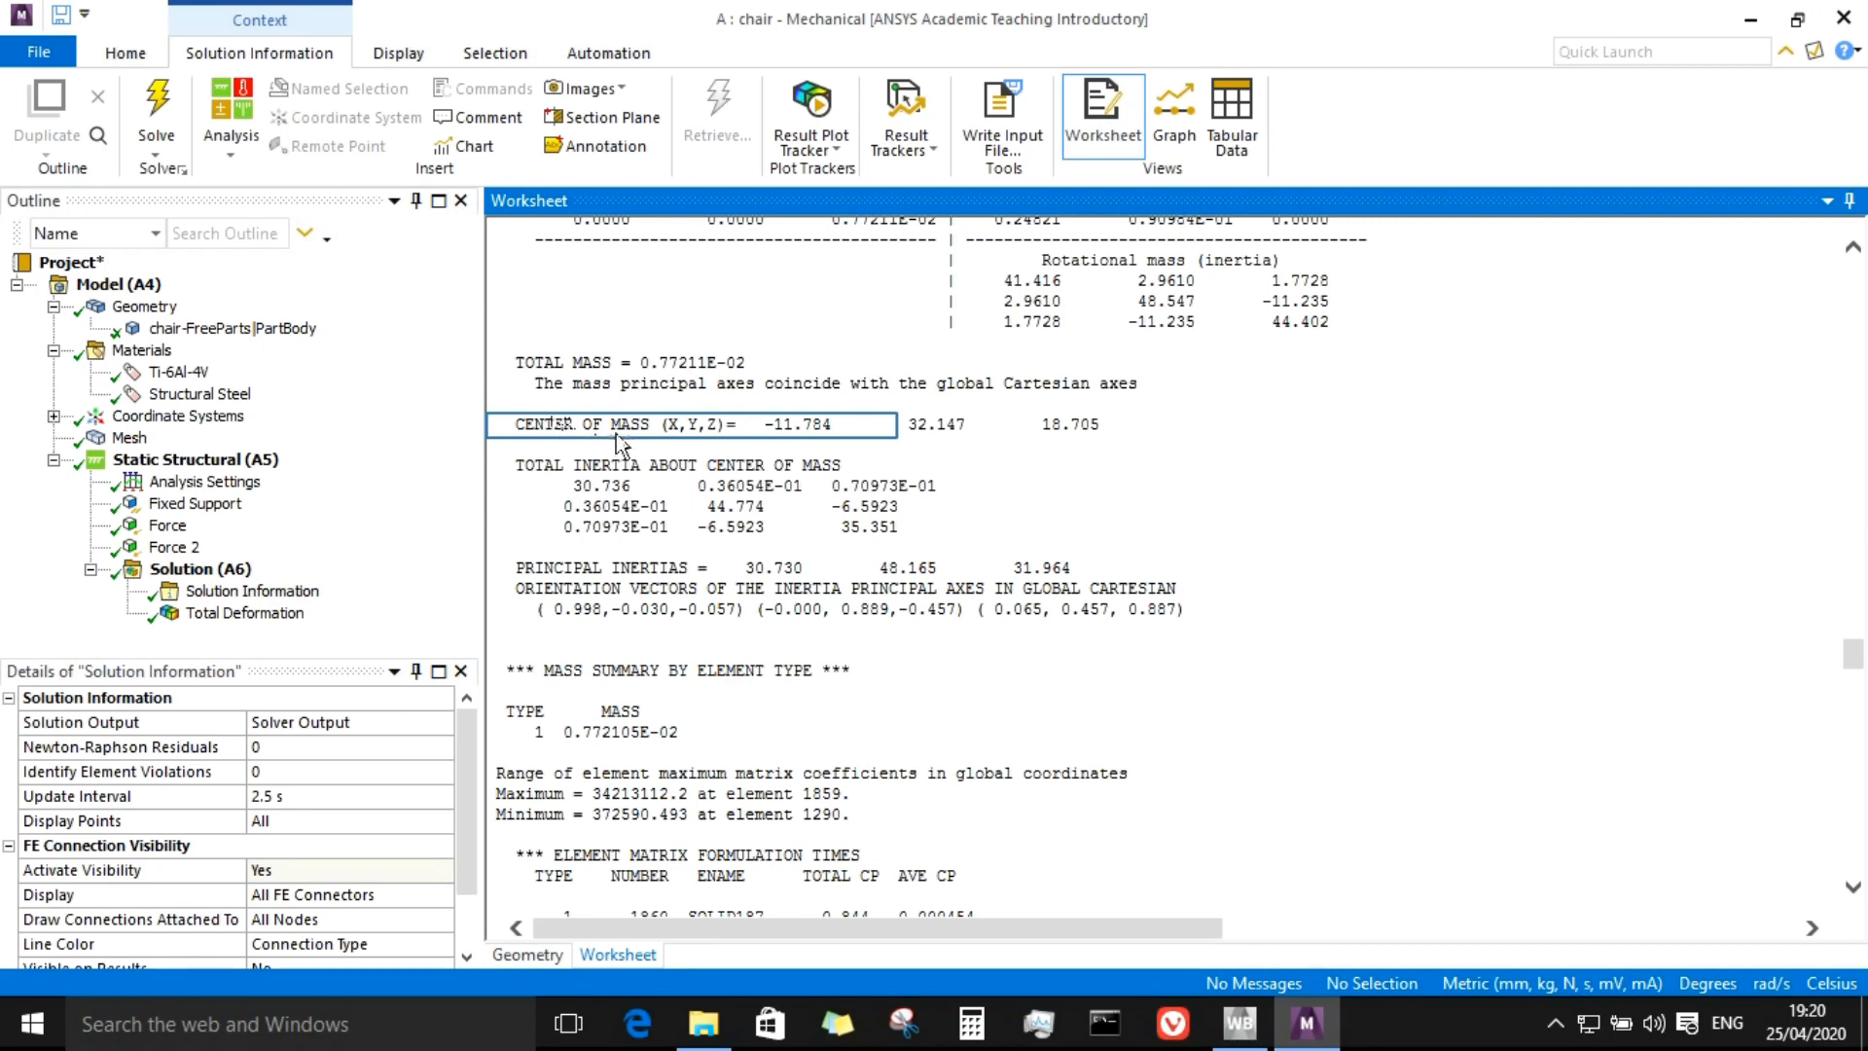
pyautogui.click(1141, 504)
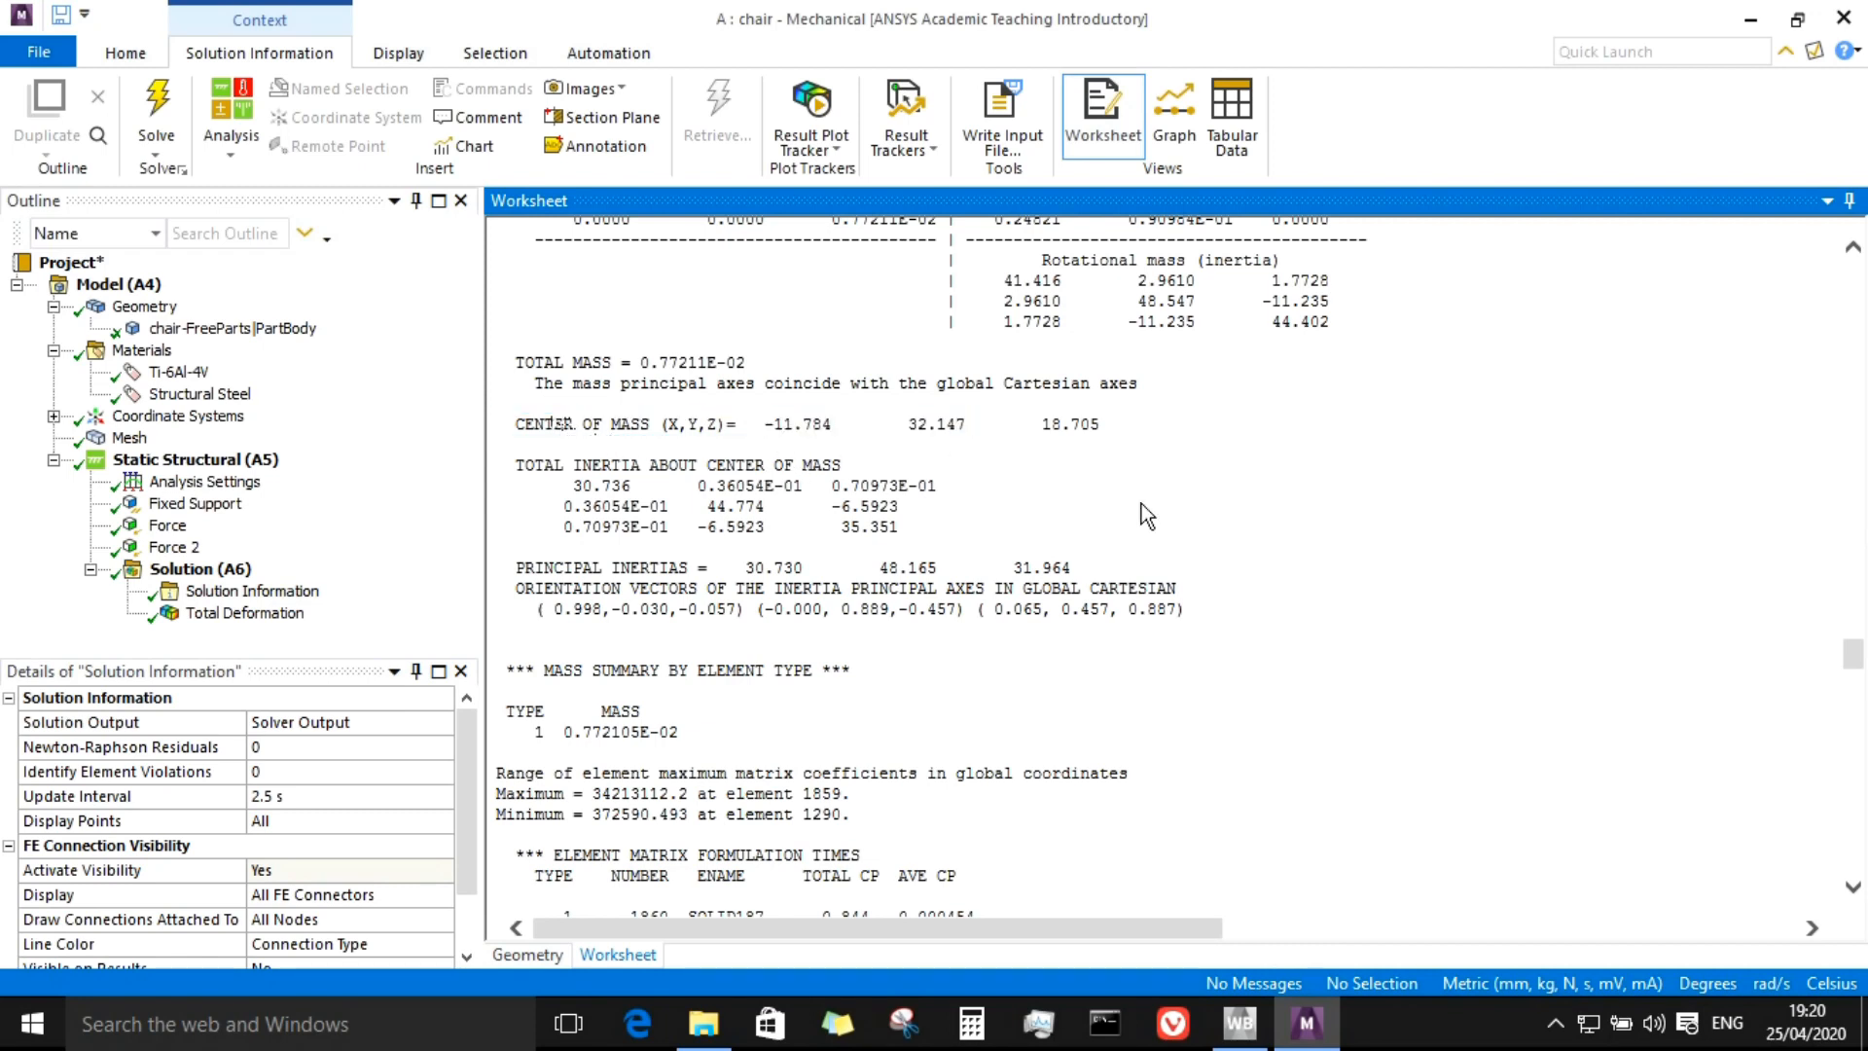
pyautogui.moveTo(528, 491); pyautogui.dragTo(778, 534)
pyautogui.click(1230, 561)
# Step: Display the Total Deformation result and orbit the chair to inspect the deformation contours
pyautogui.click(255, 622)
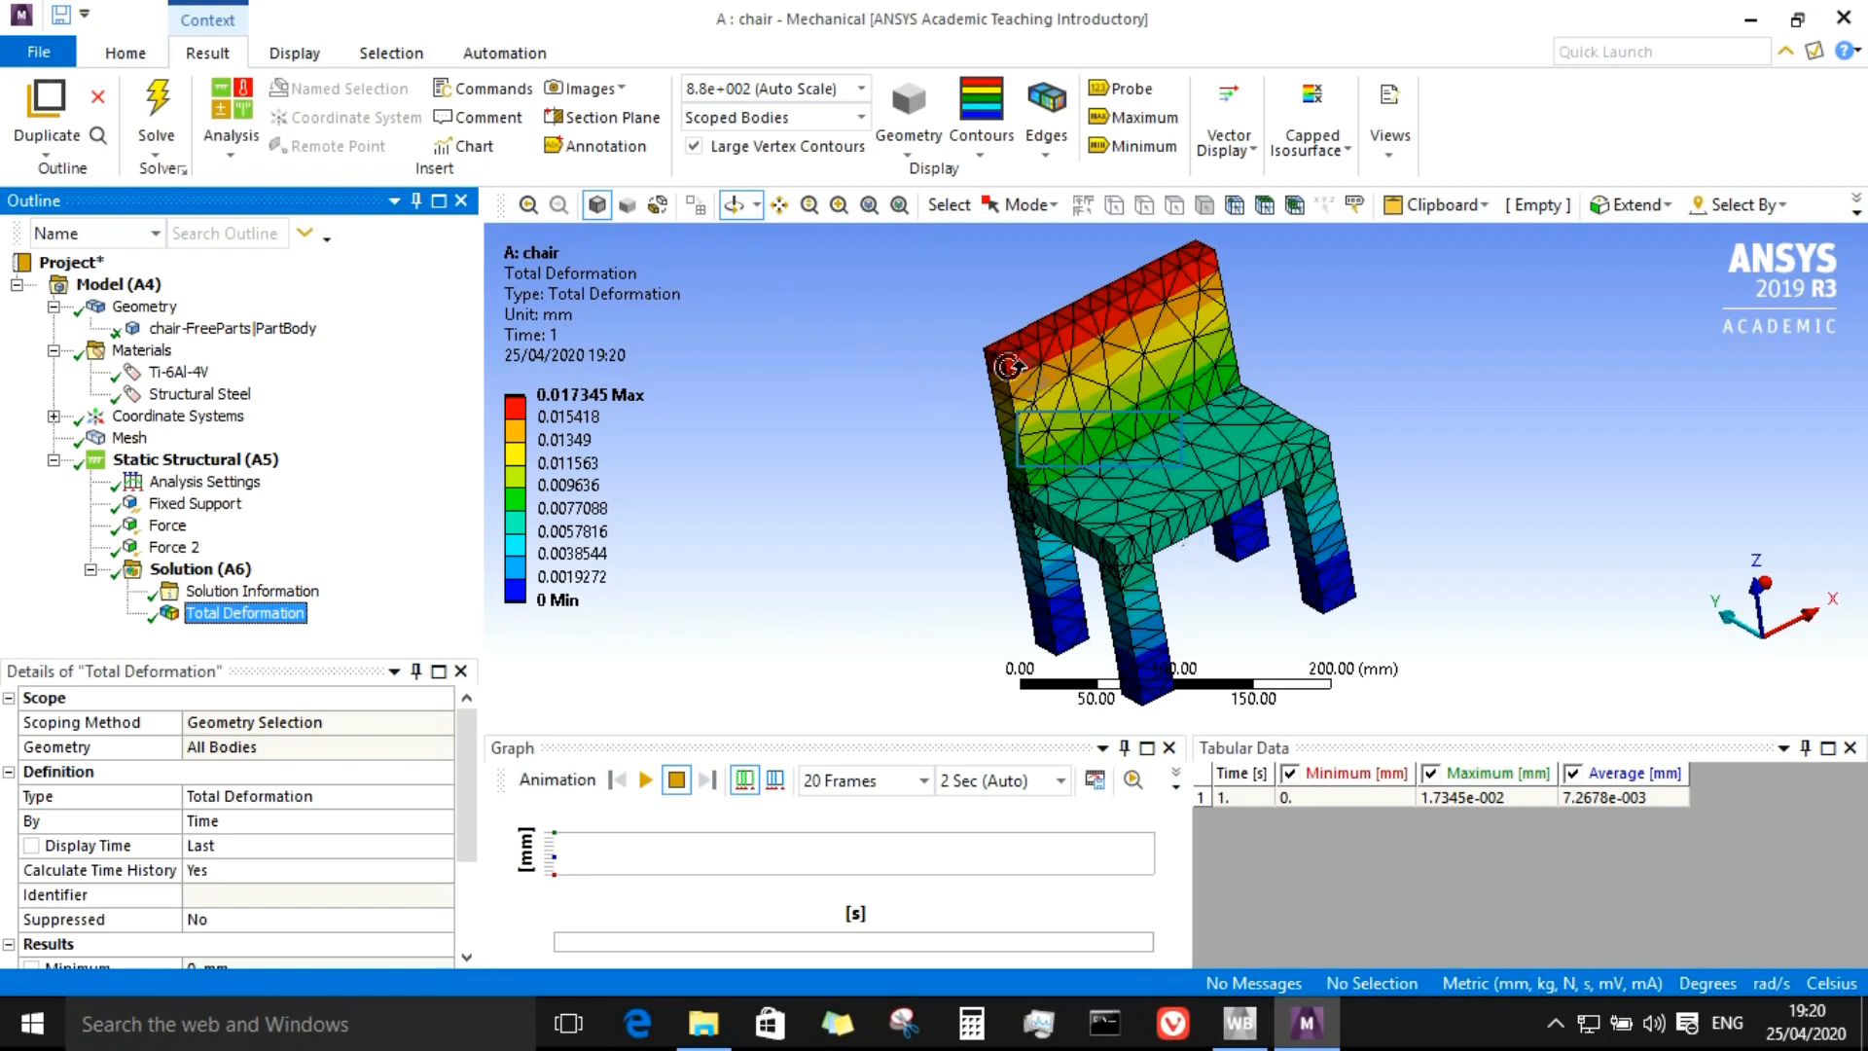
pyautogui.moveTo(1084, 421); pyautogui.dragTo(1202, 444)
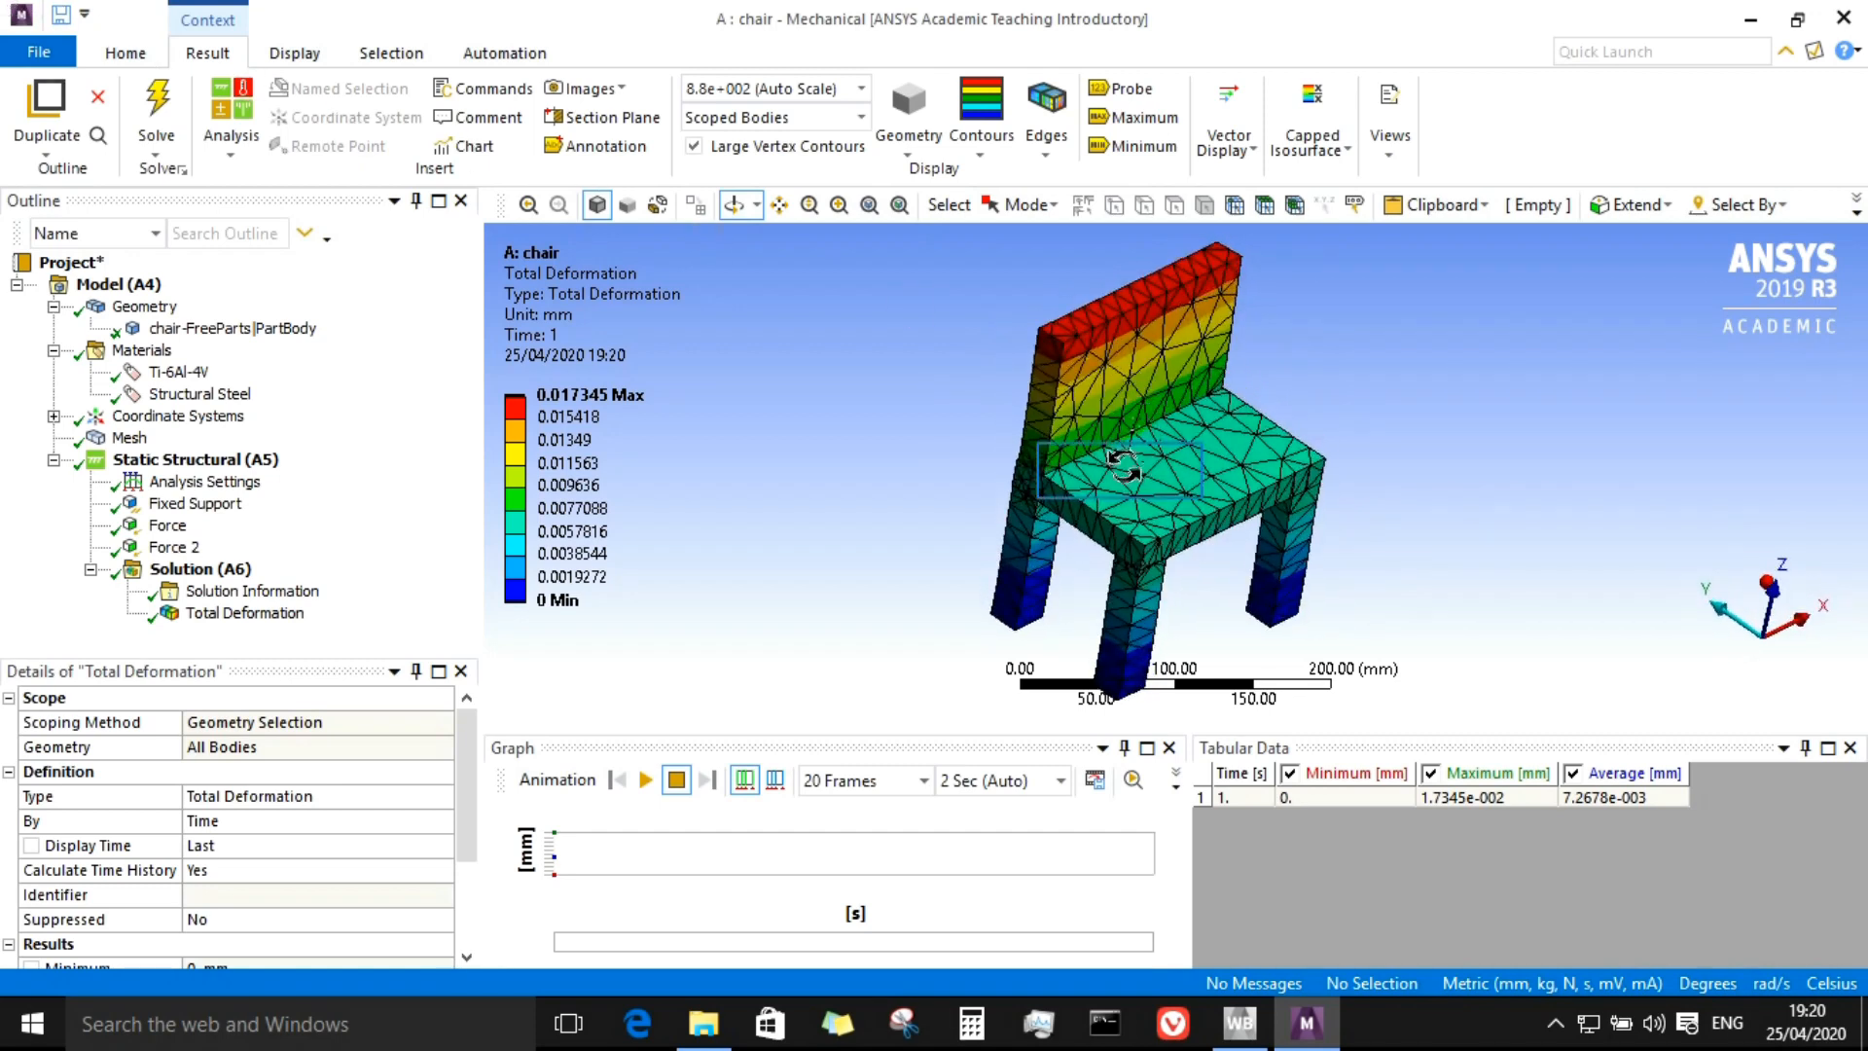
pyautogui.moveTo(1092, 460); pyautogui.dragTo(1007, 429)
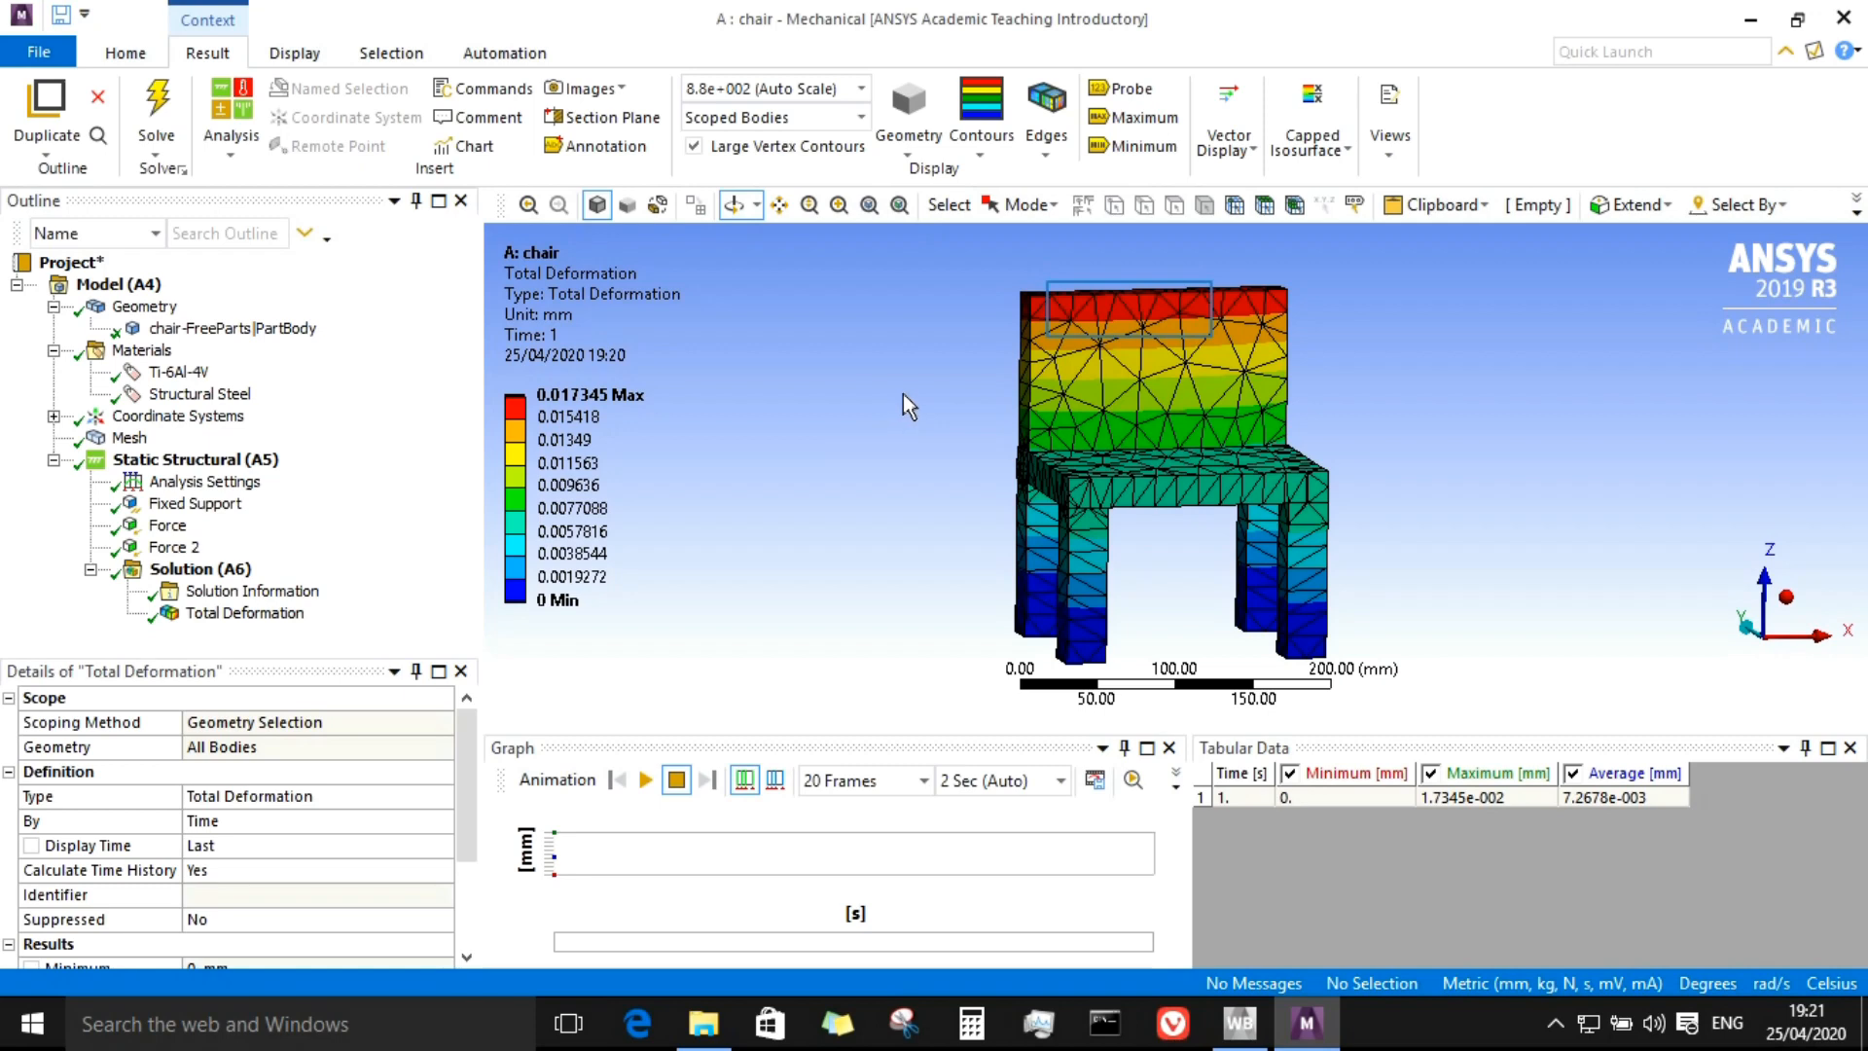
pyautogui.moveTo(1061, 401); pyautogui.dragTo(1125, 418)
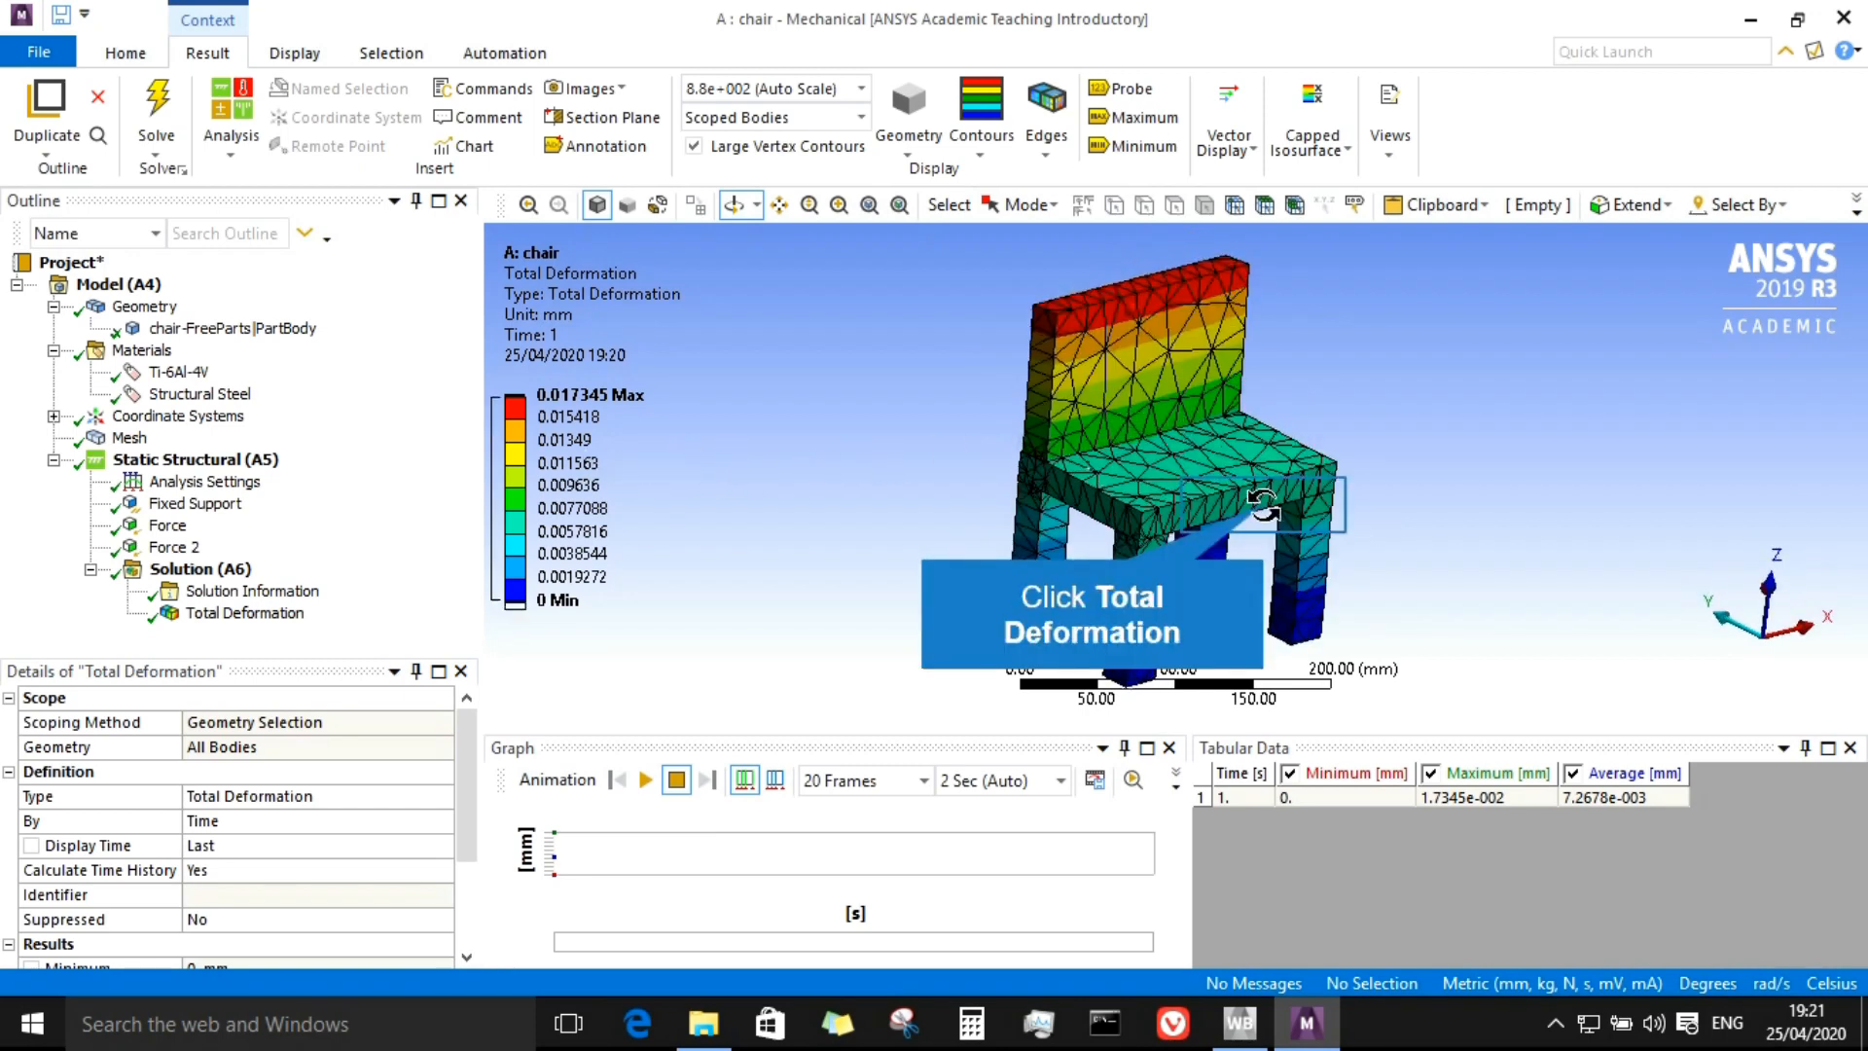
pyautogui.moveTo(1263, 504); pyautogui.dragTo(1254, 510)
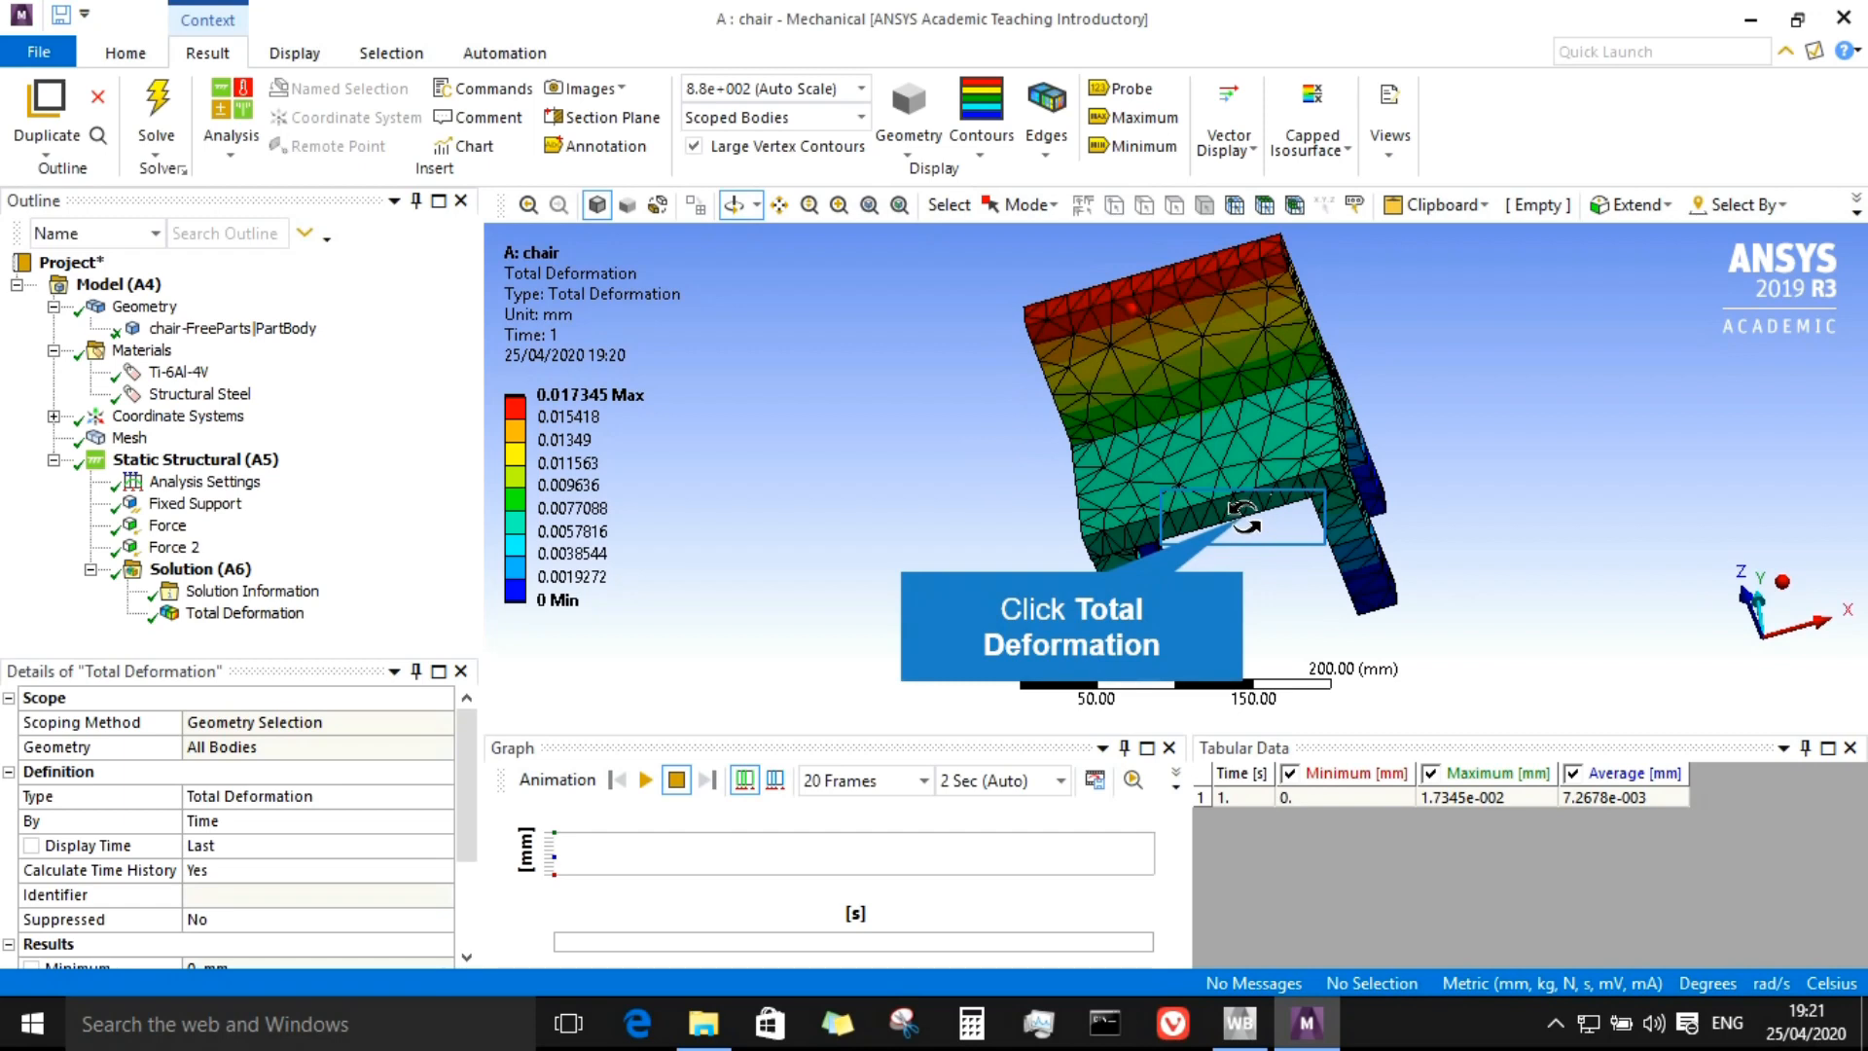
pyautogui.moveTo(1068, 480); pyautogui.dragTo(1527, 434)
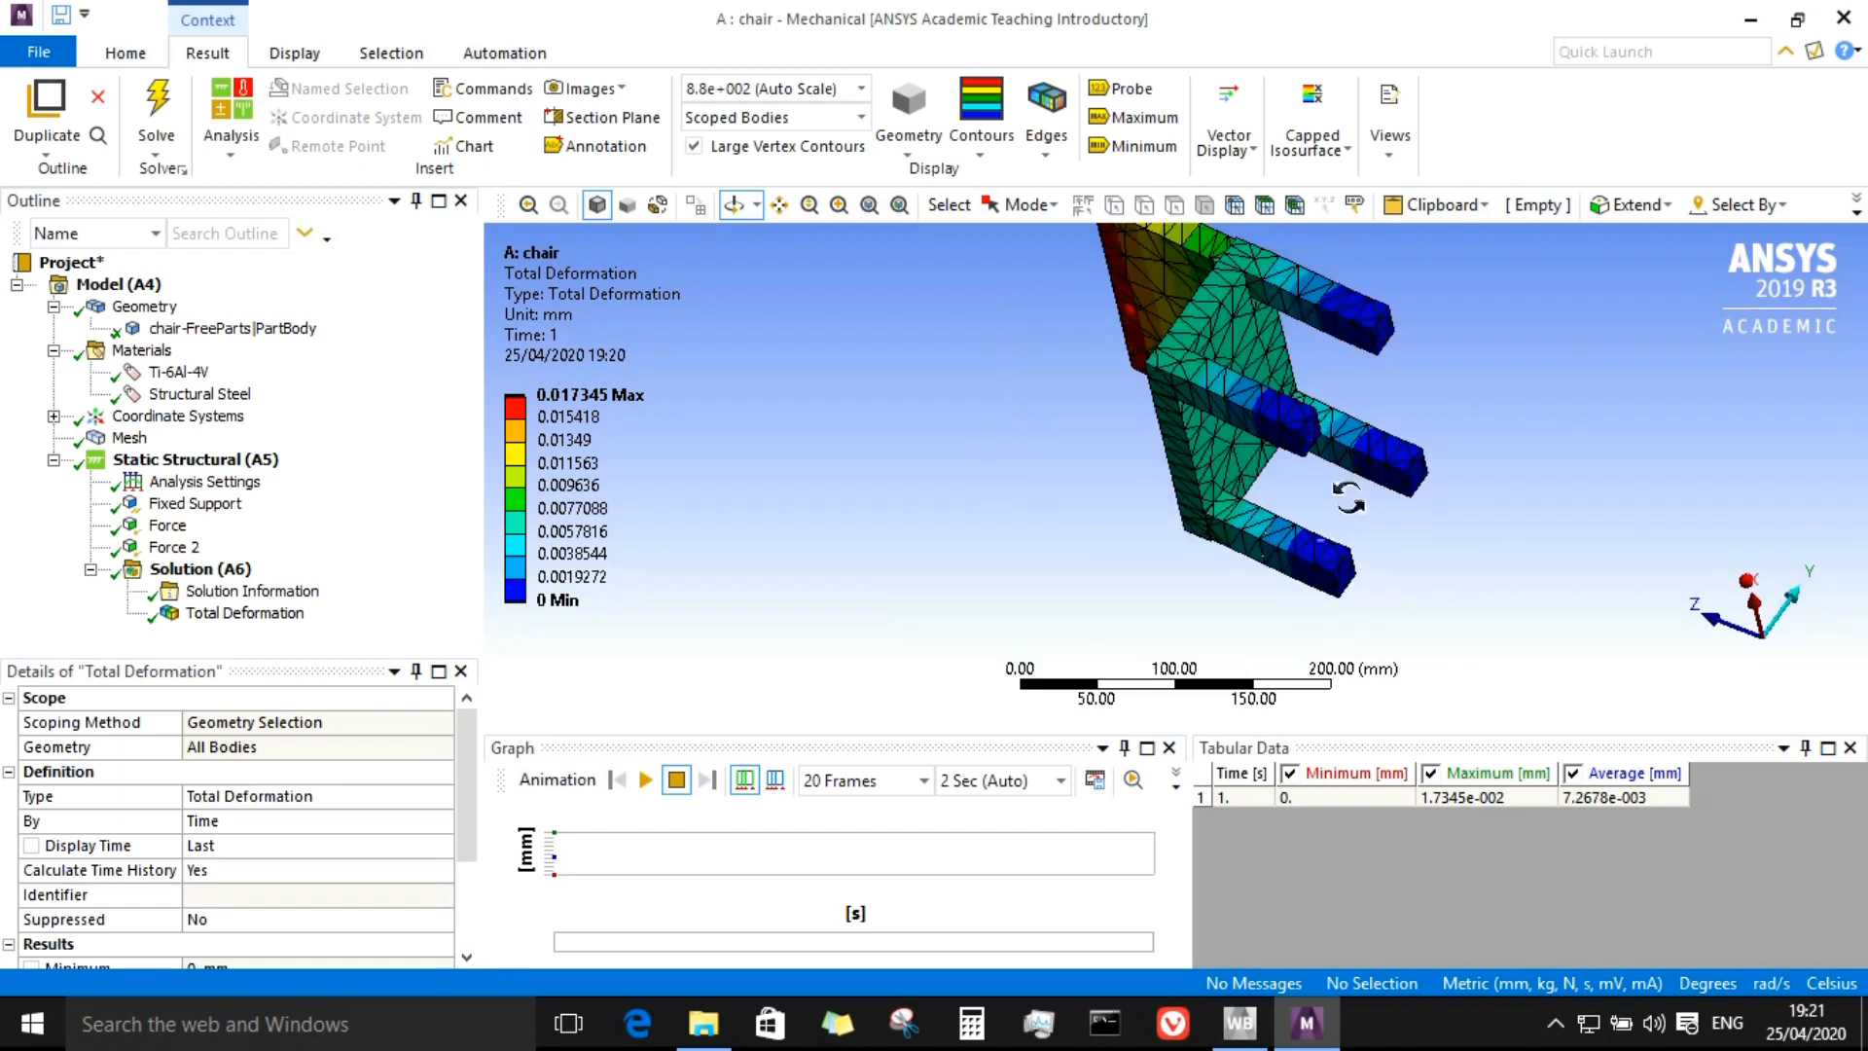
pyautogui.moveTo(1172, 299); pyautogui.dragTo(1568, 265)
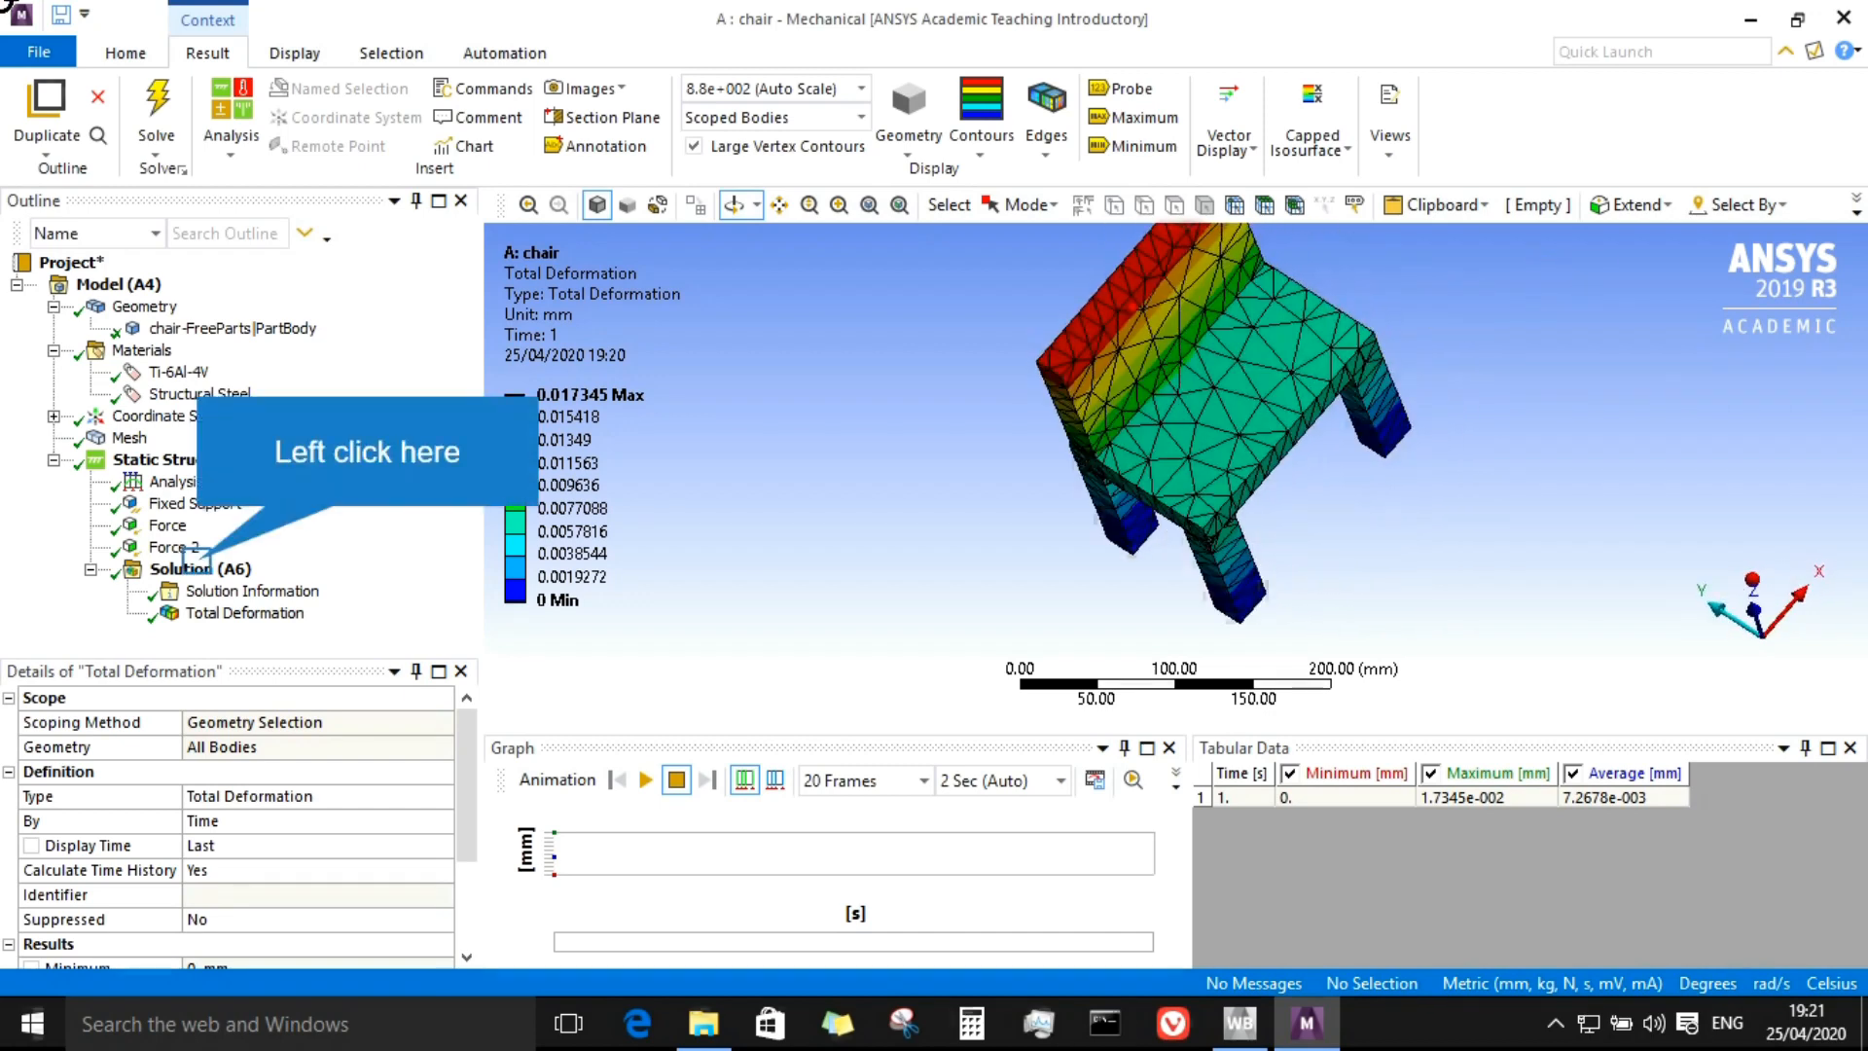
# Step: Insert a Stress Intensity result under the Solution
pyautogui.click(199, 569)
pyautogui.rightClick(199, 565)
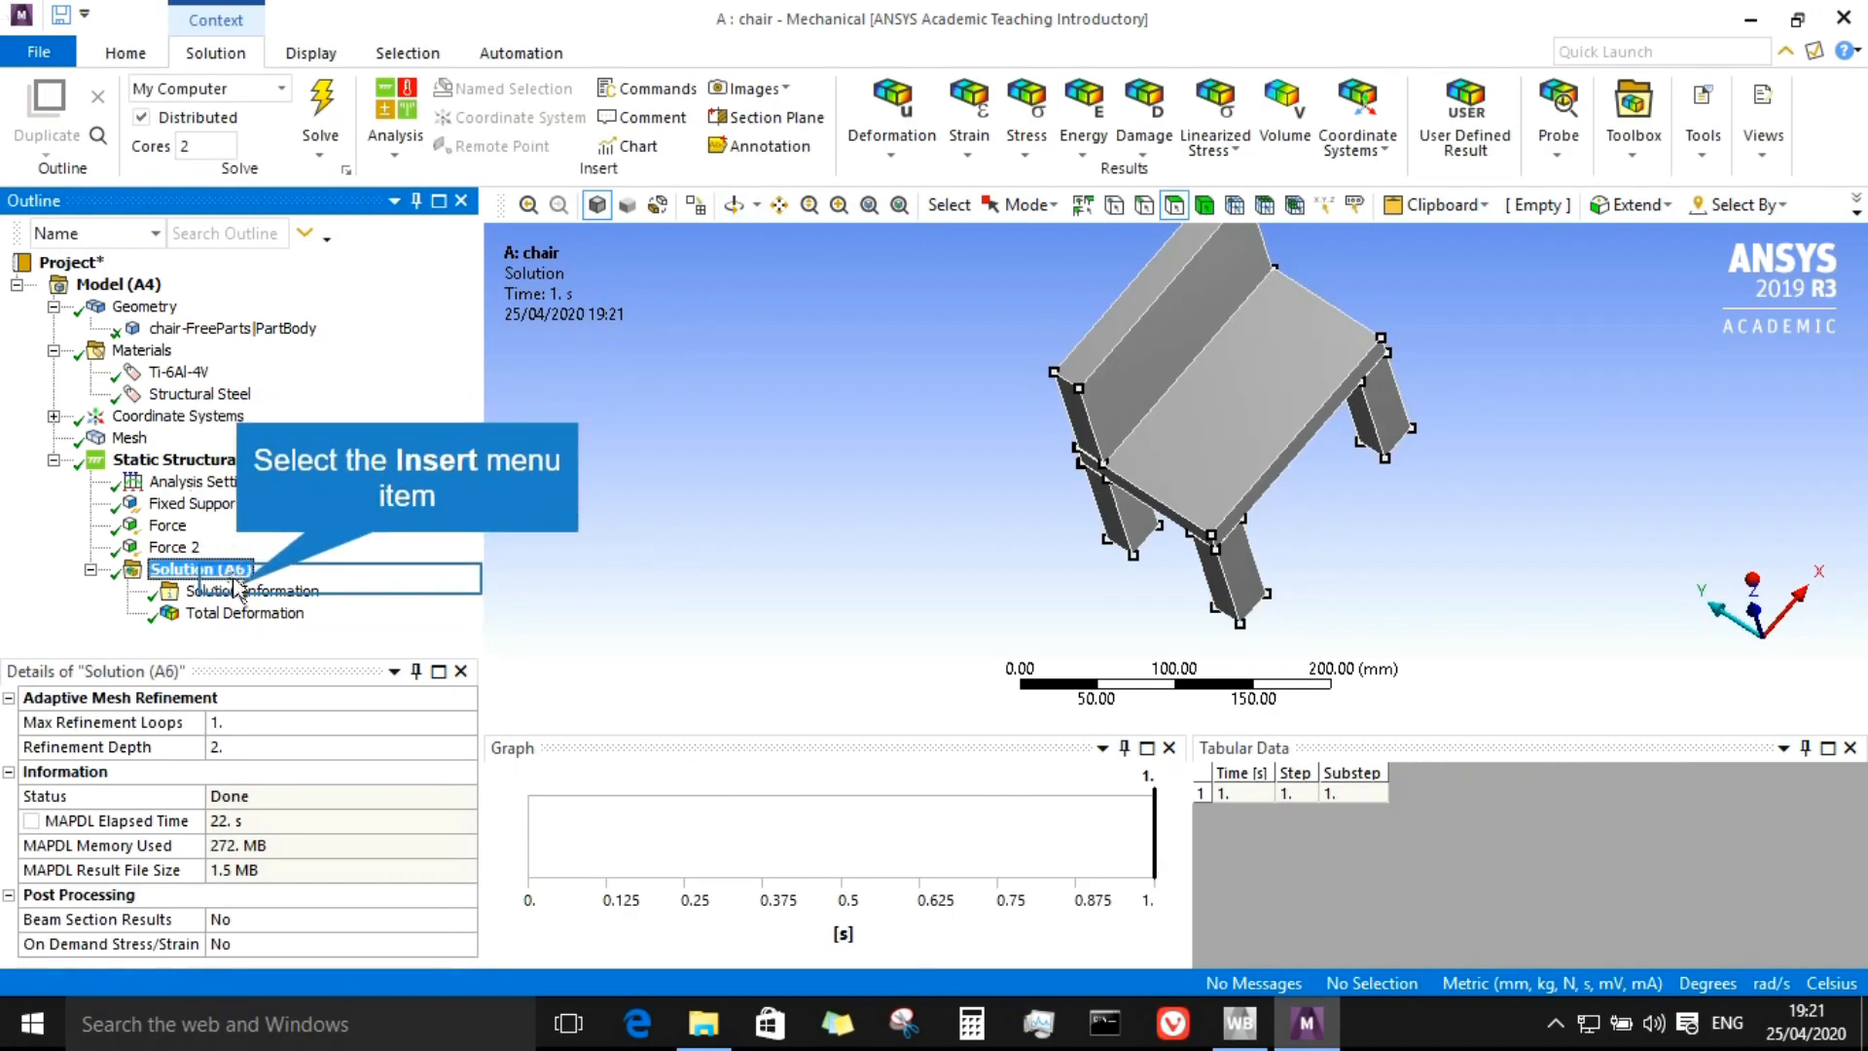
pyautogui.click(258, 588)
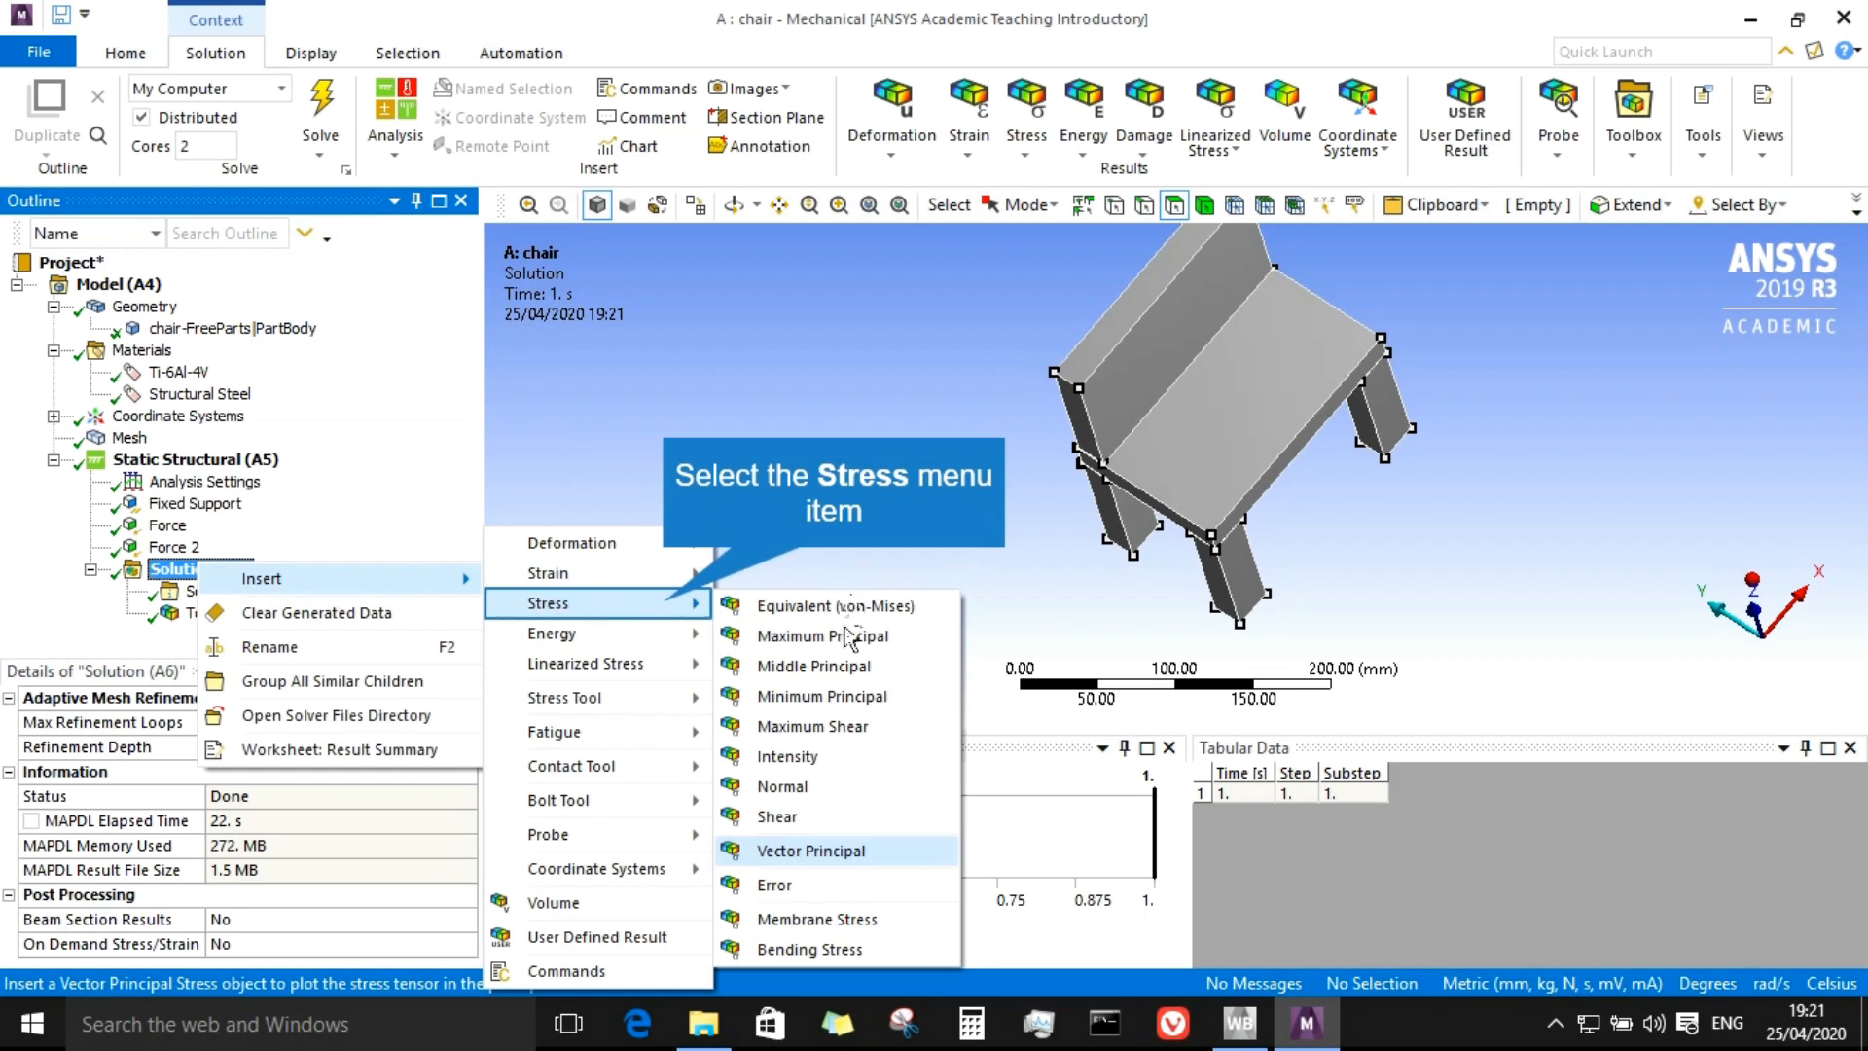
pyautogui.click(666, 601)
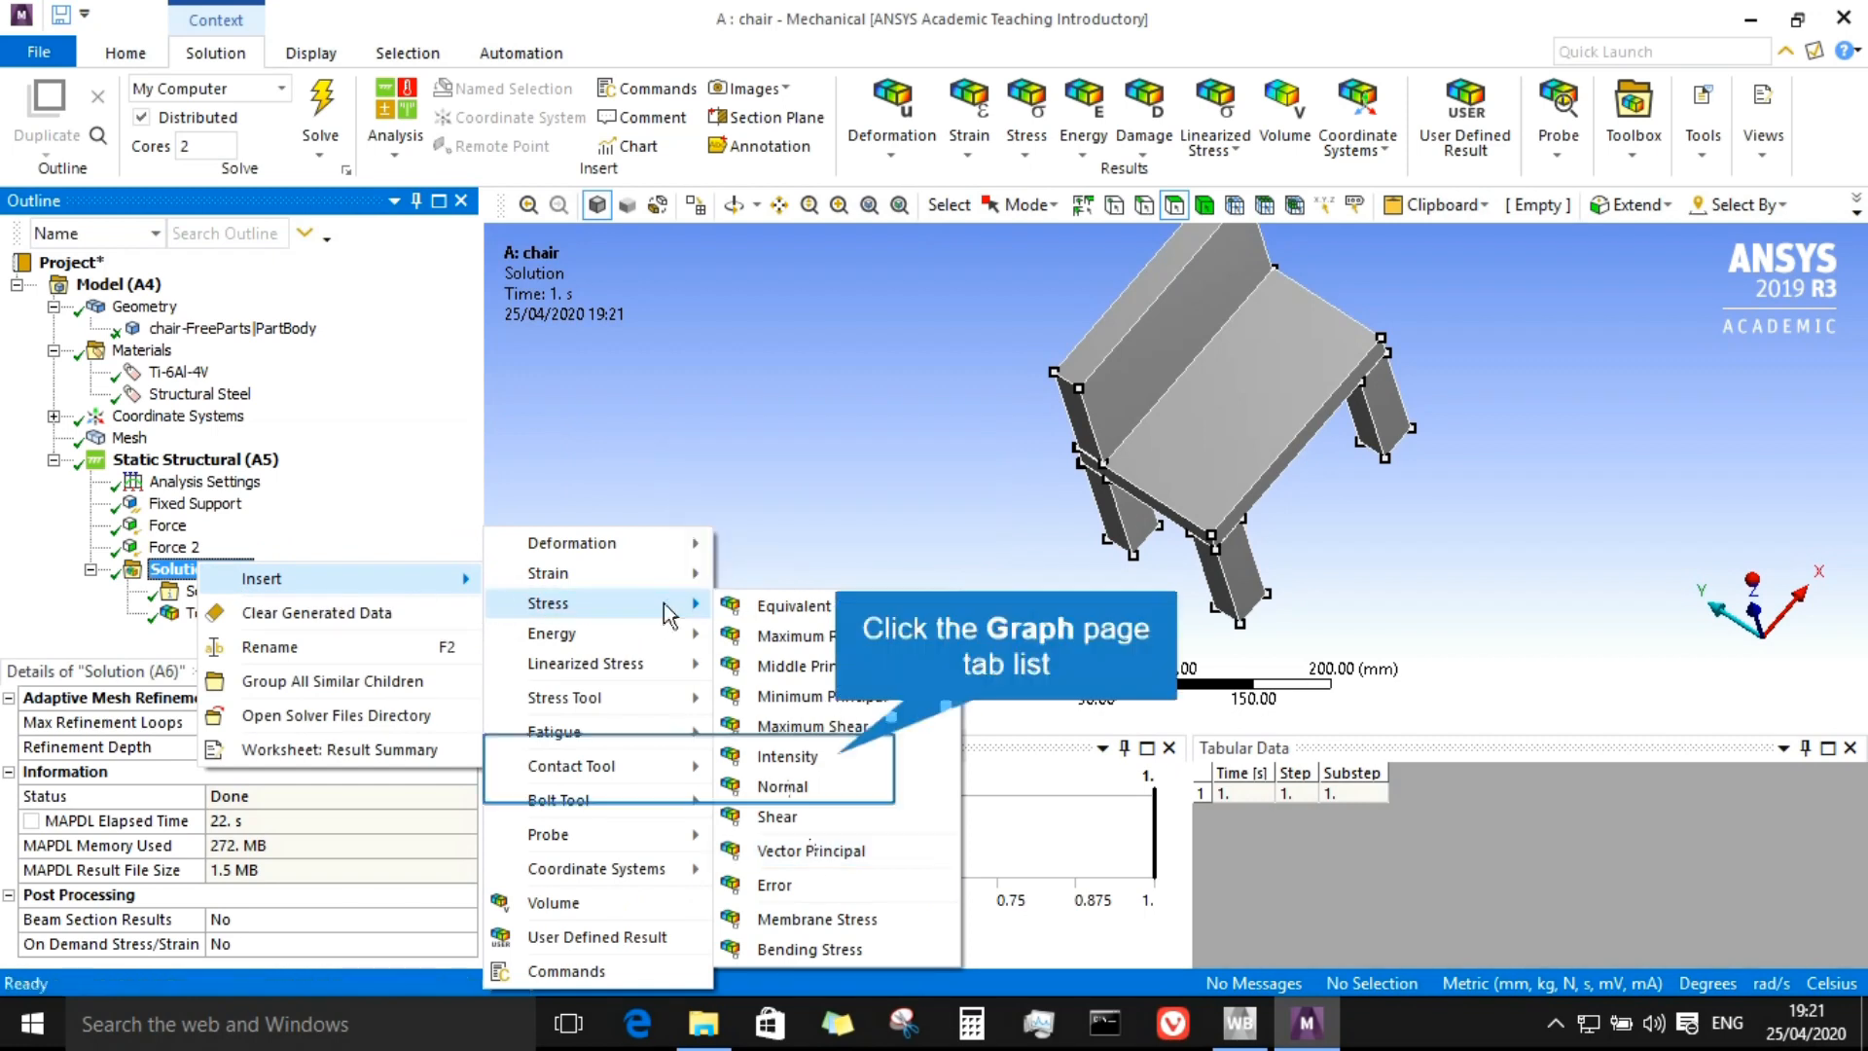
pyautogui.click(834, 758)
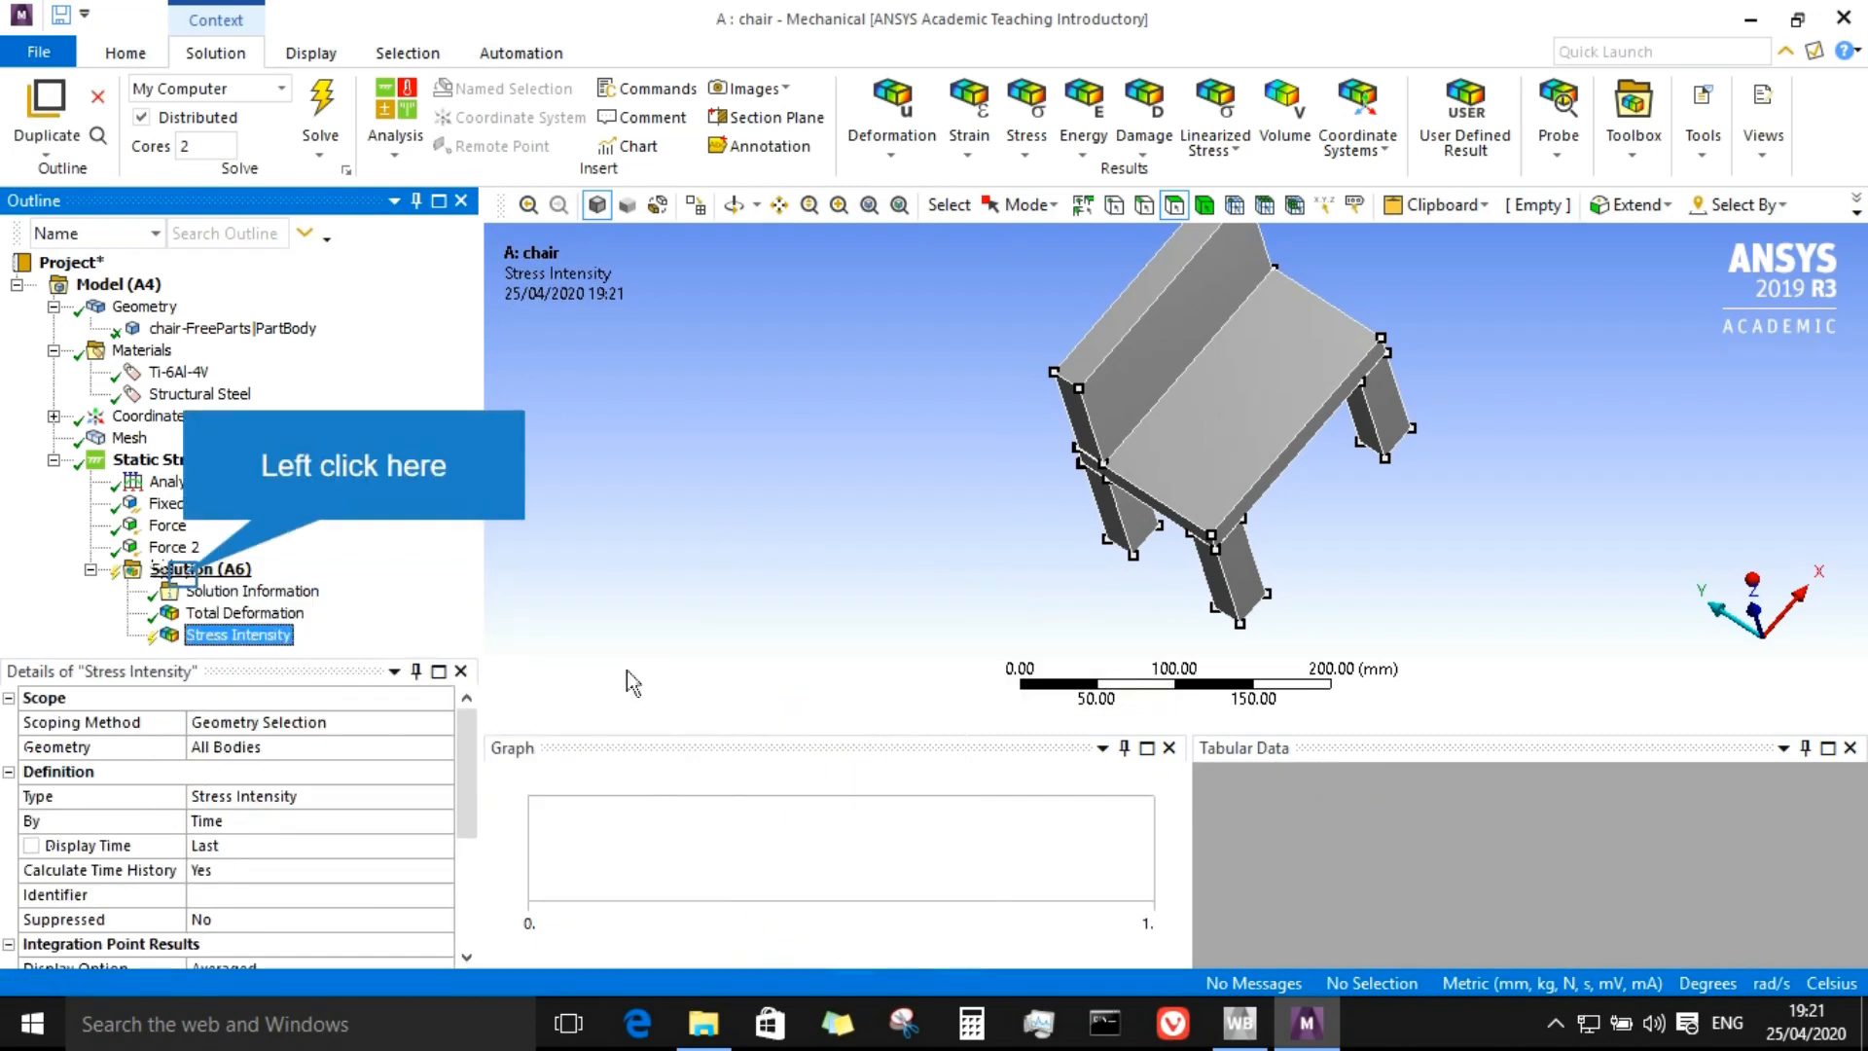
# Step: Solve the analysis again to evaluate the new Stress Intensity result
pyautogui.rightClick(190, 572)
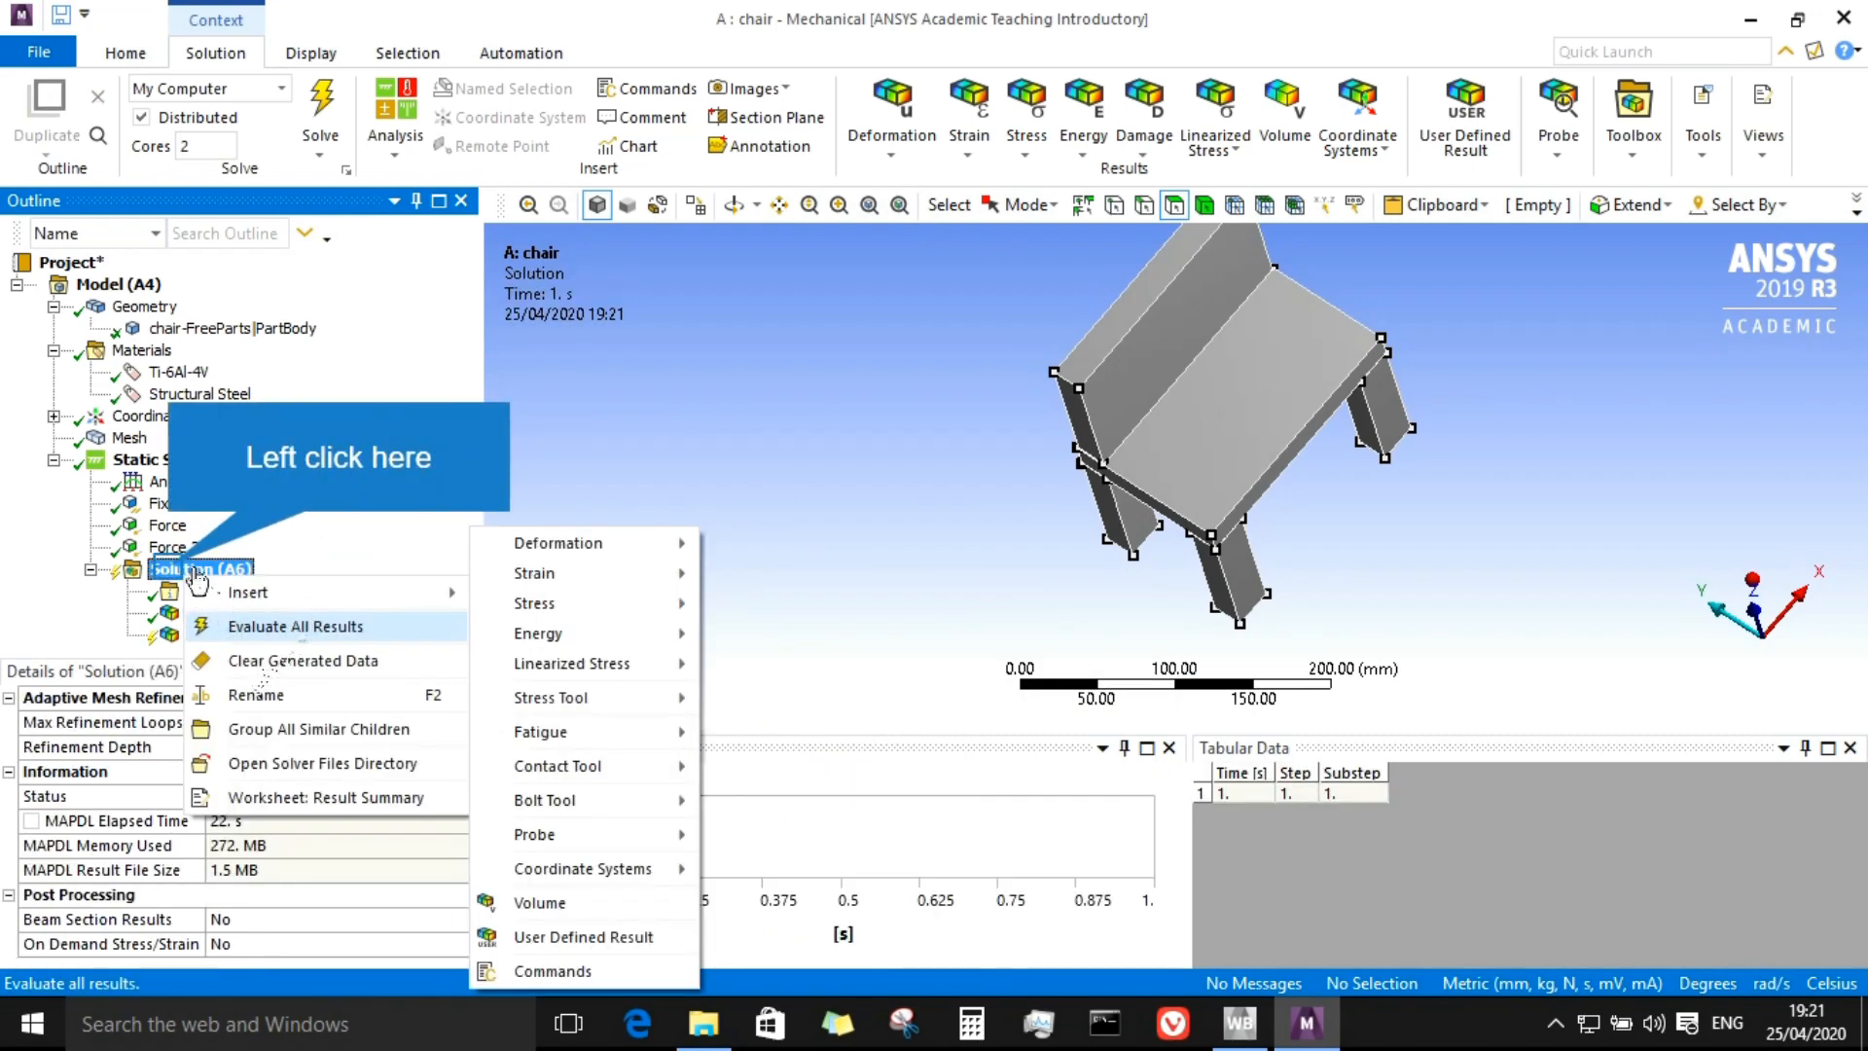
pyautogui.click(195, 570)
pyautogui.click(199, 634)
pyautogui.rightClick(201, 637)
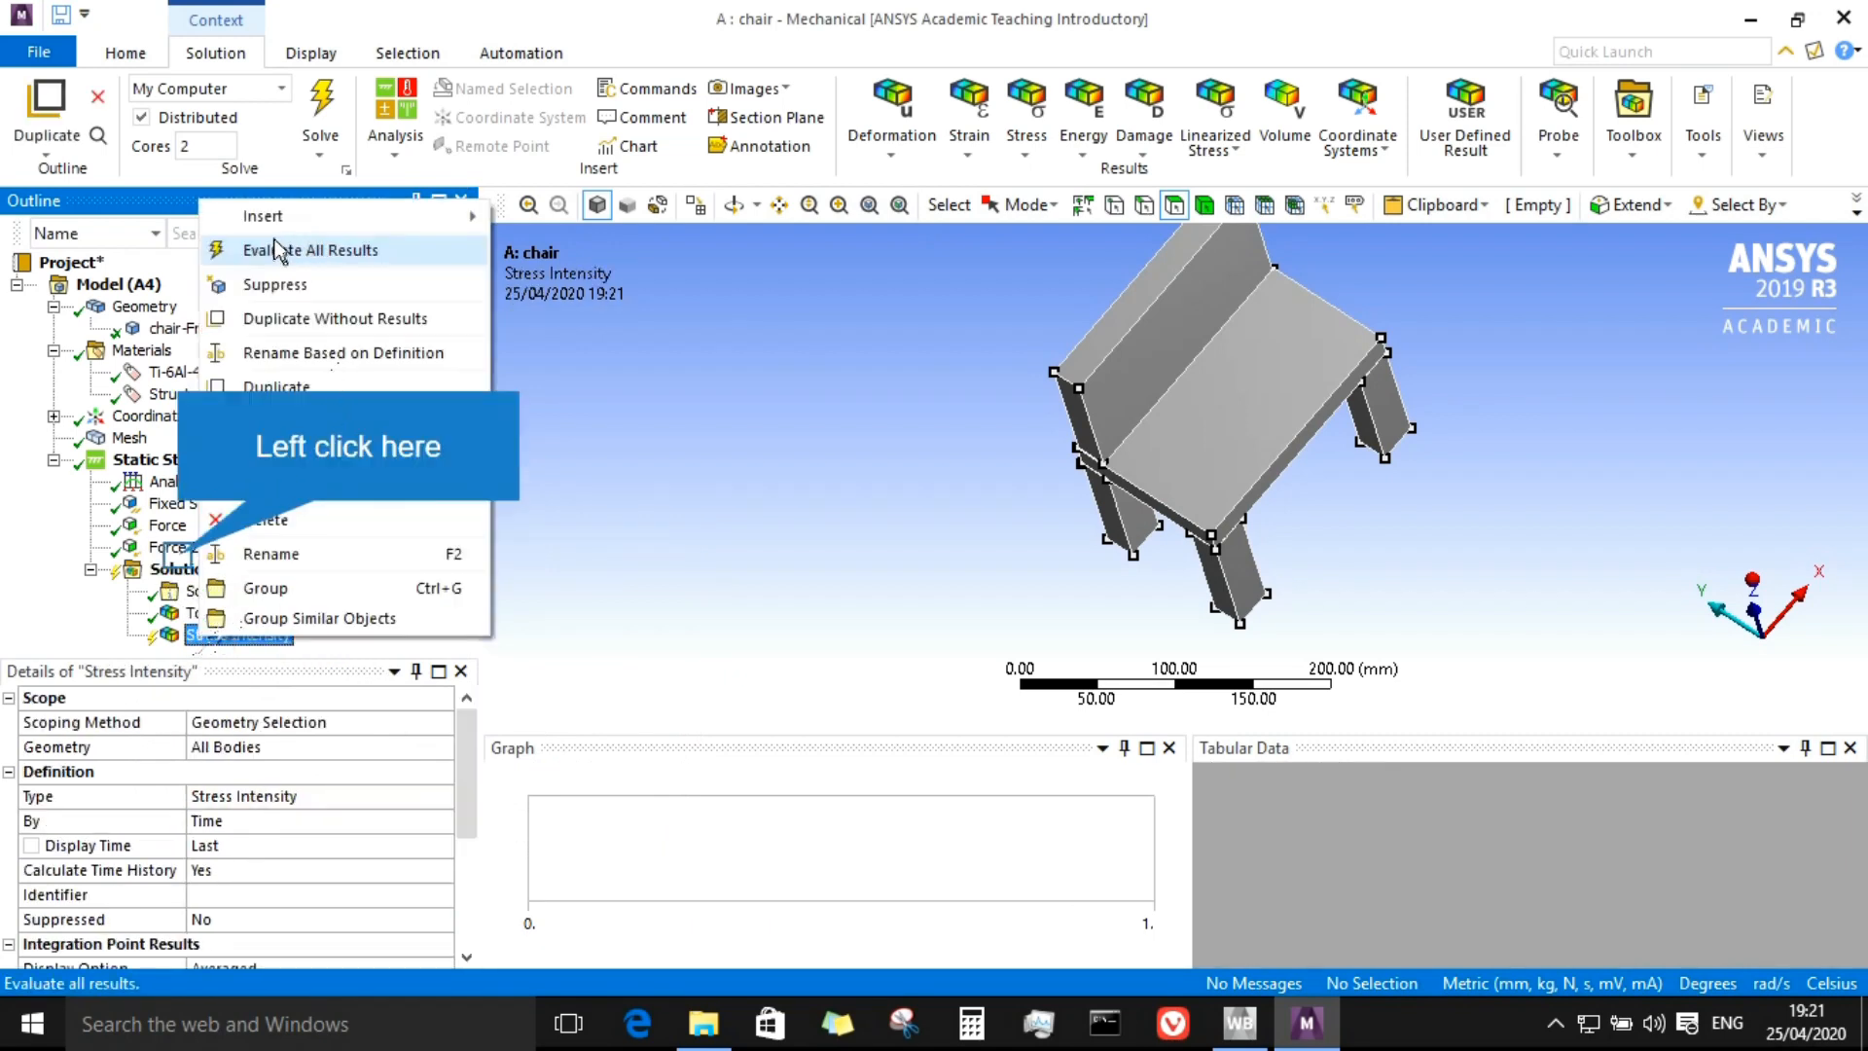
pyautogui.click(173, 547)
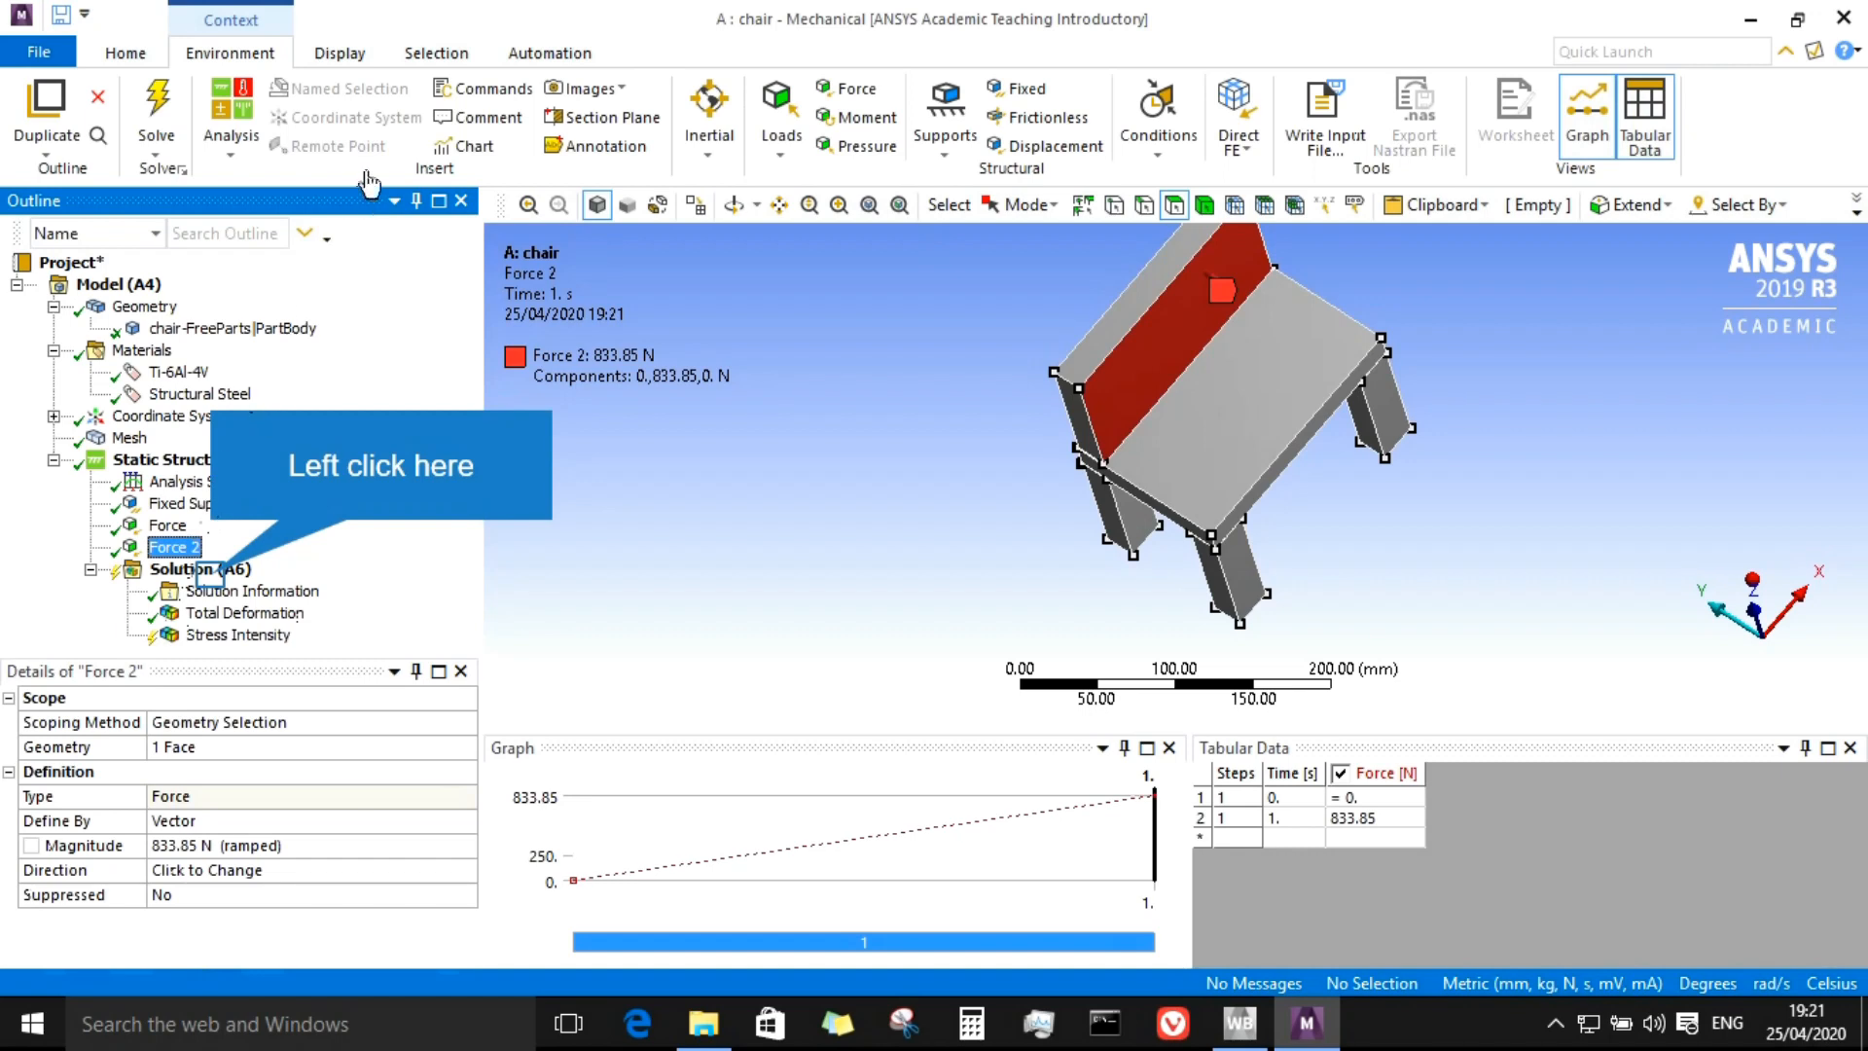
pyautogui.click(207, 570)
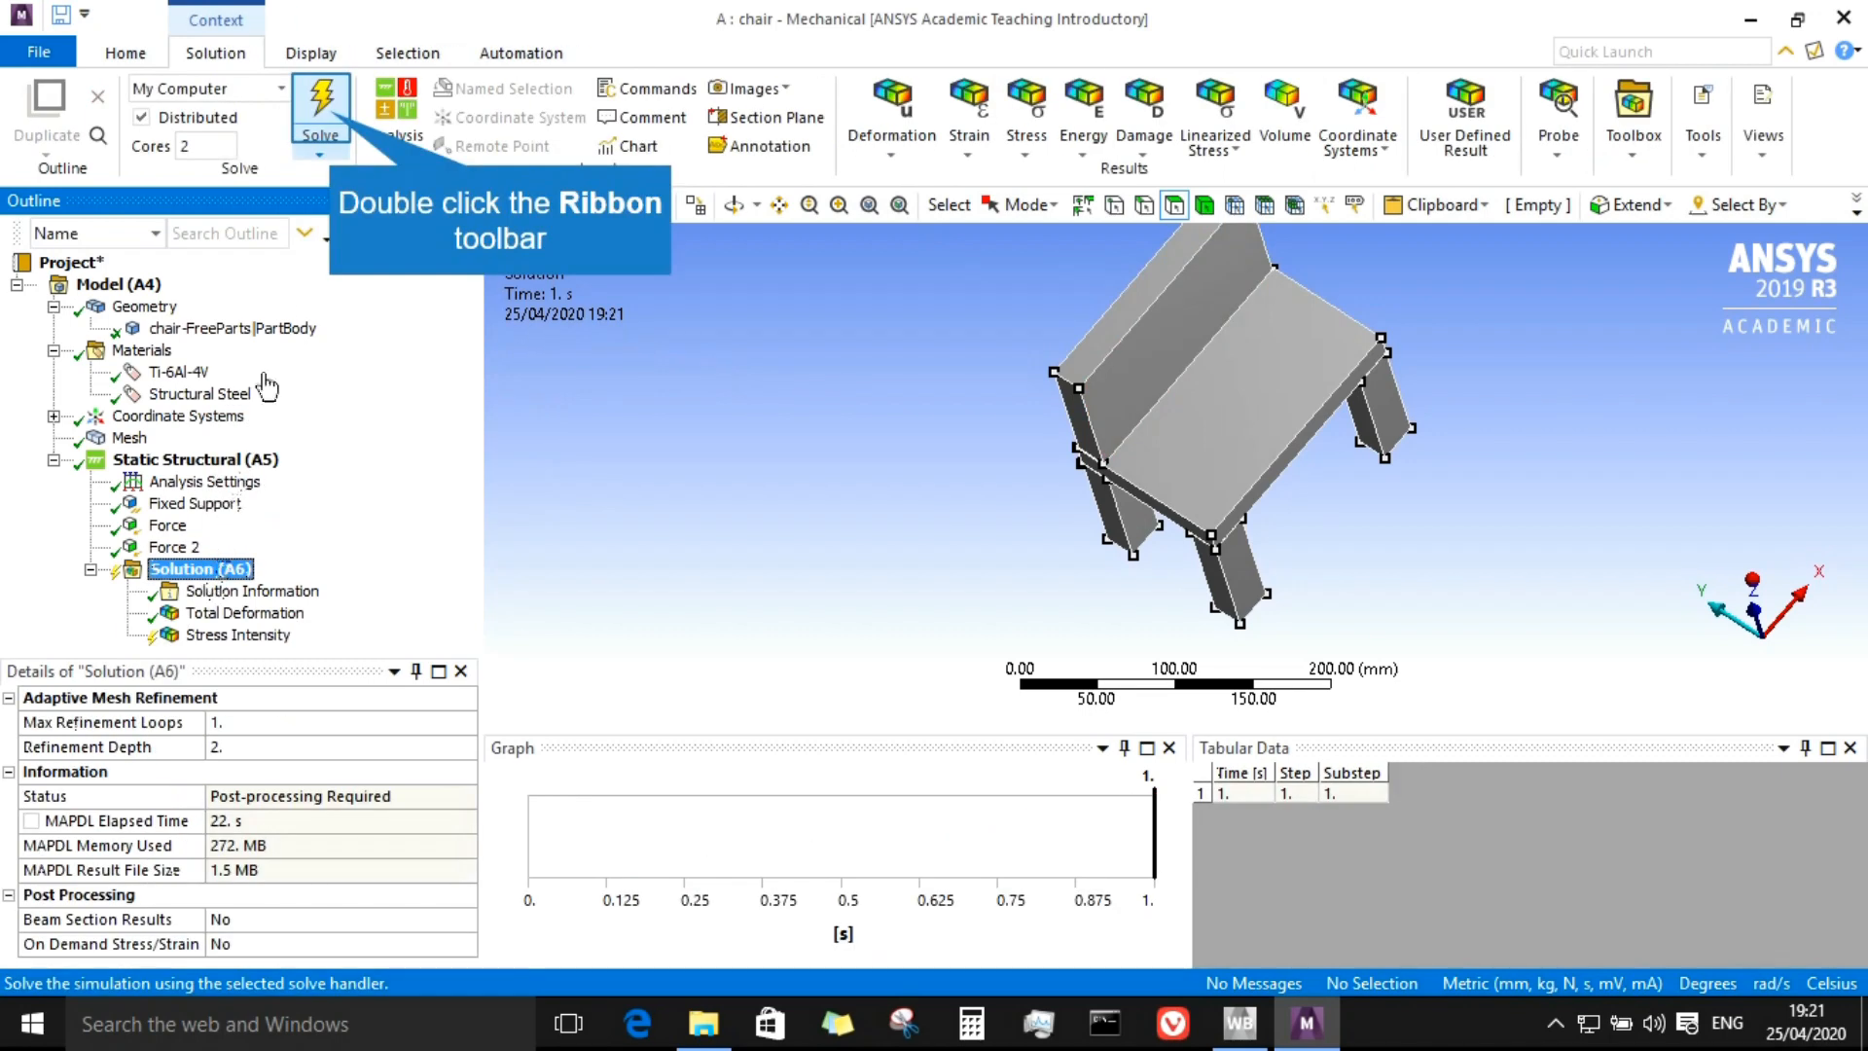
pyautogui.click(323, 122)
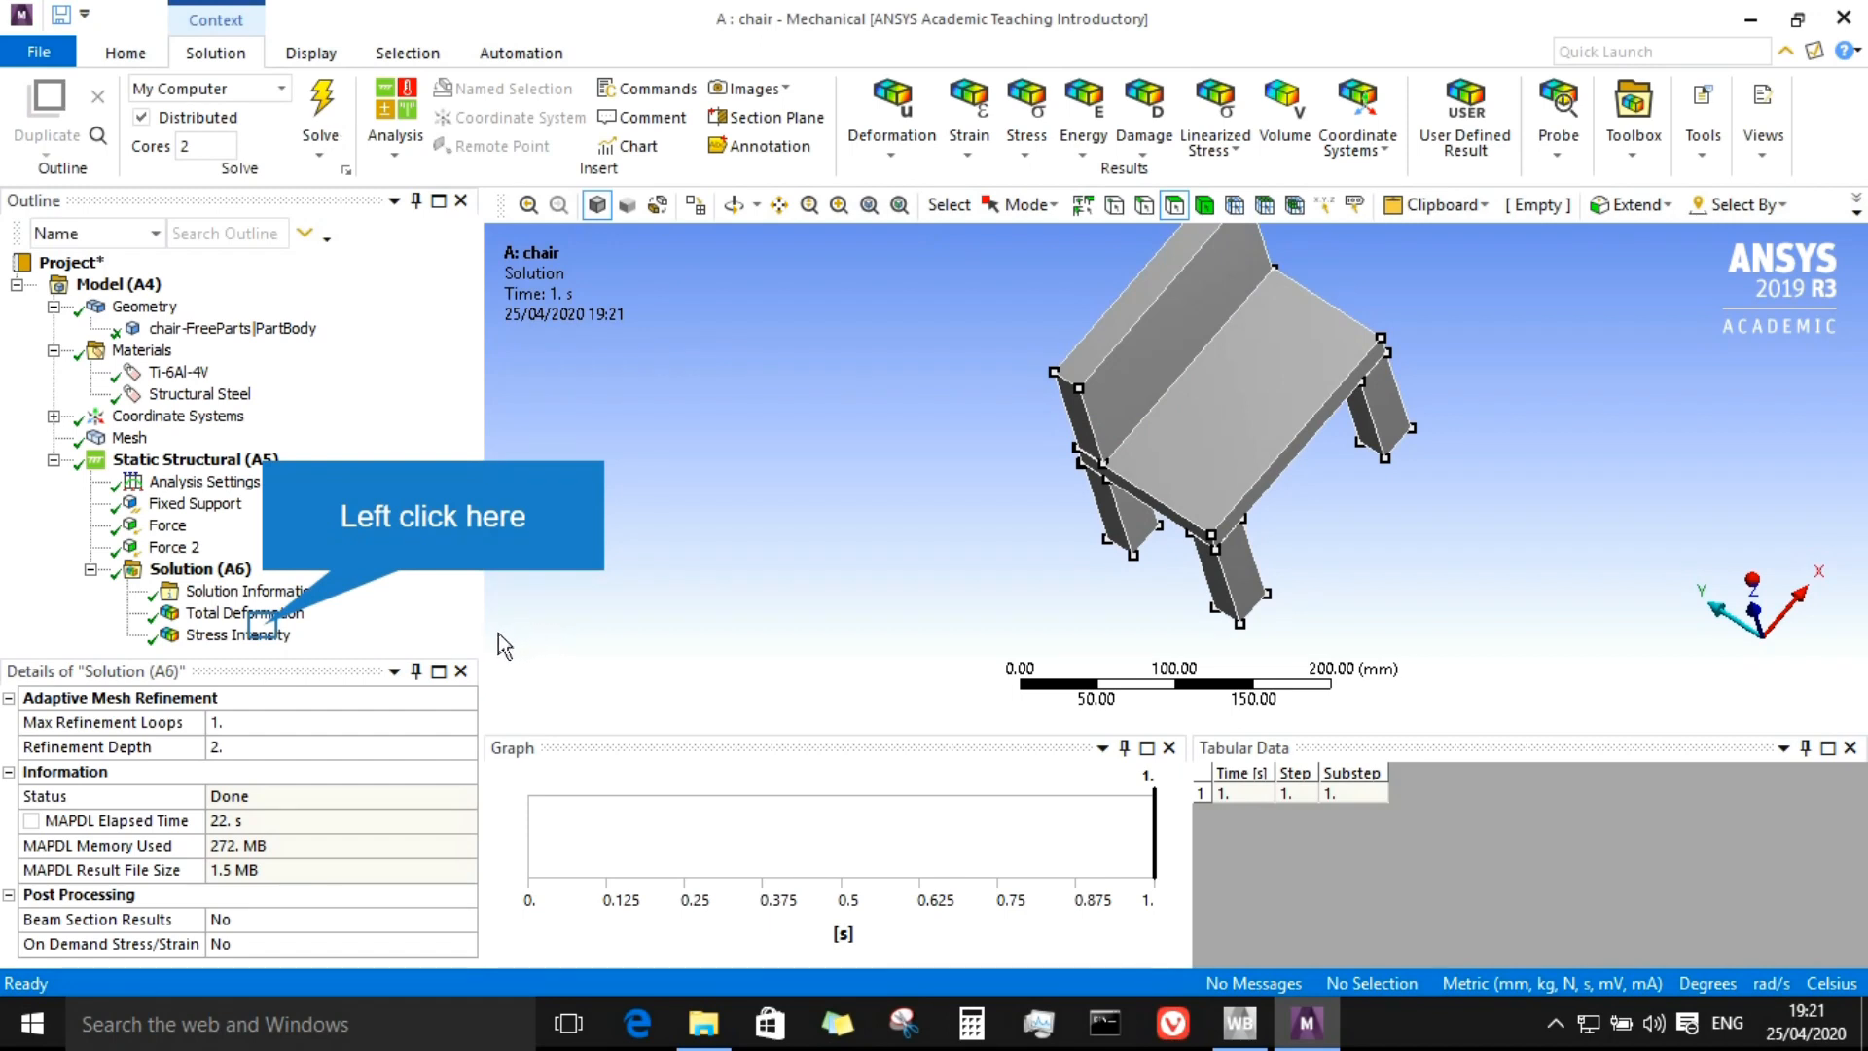
# Step: Display the Stress Intensity result and orbit the chair to inspect the stress contours
pyautogui.click(267, 635)
pyautogui.moveTo(1044, 528); pyautogui.dragTo(1079, 542, button='middle')
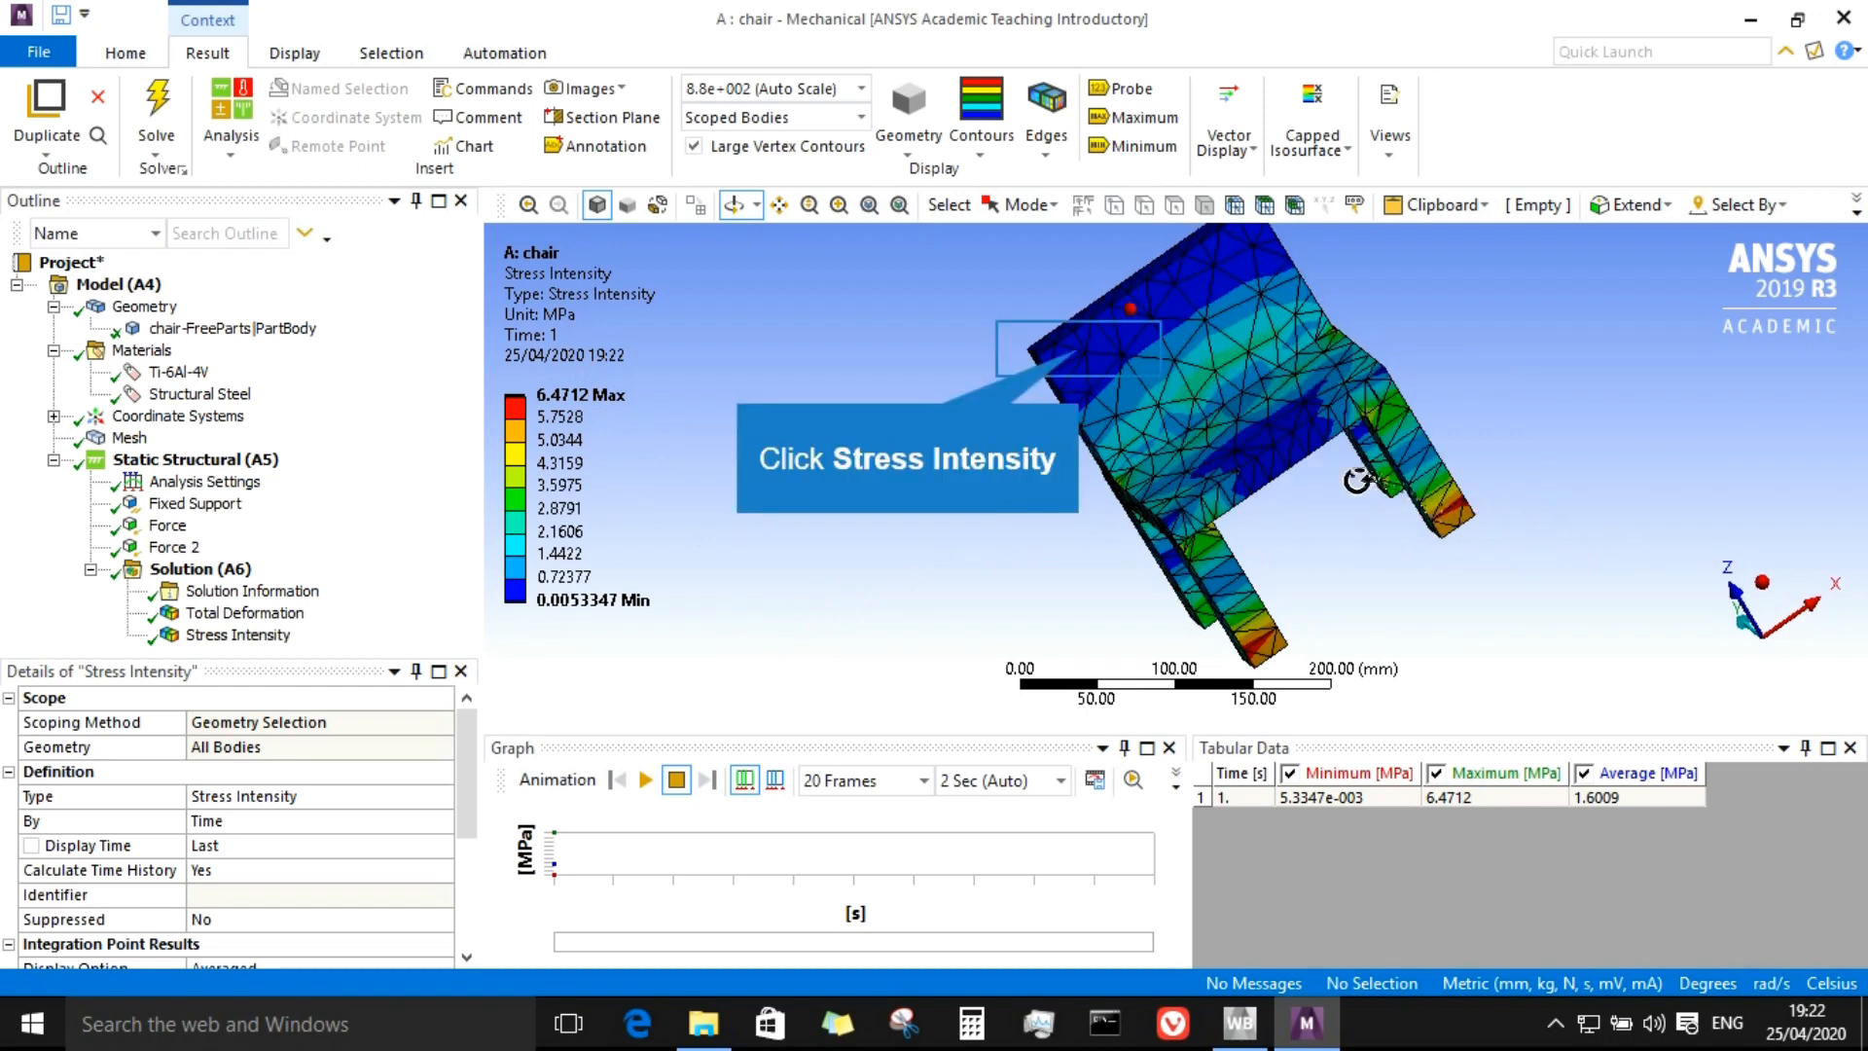
pyautogui.moveTo(1191, 347); pyautogui.dragTo(1485, 334)
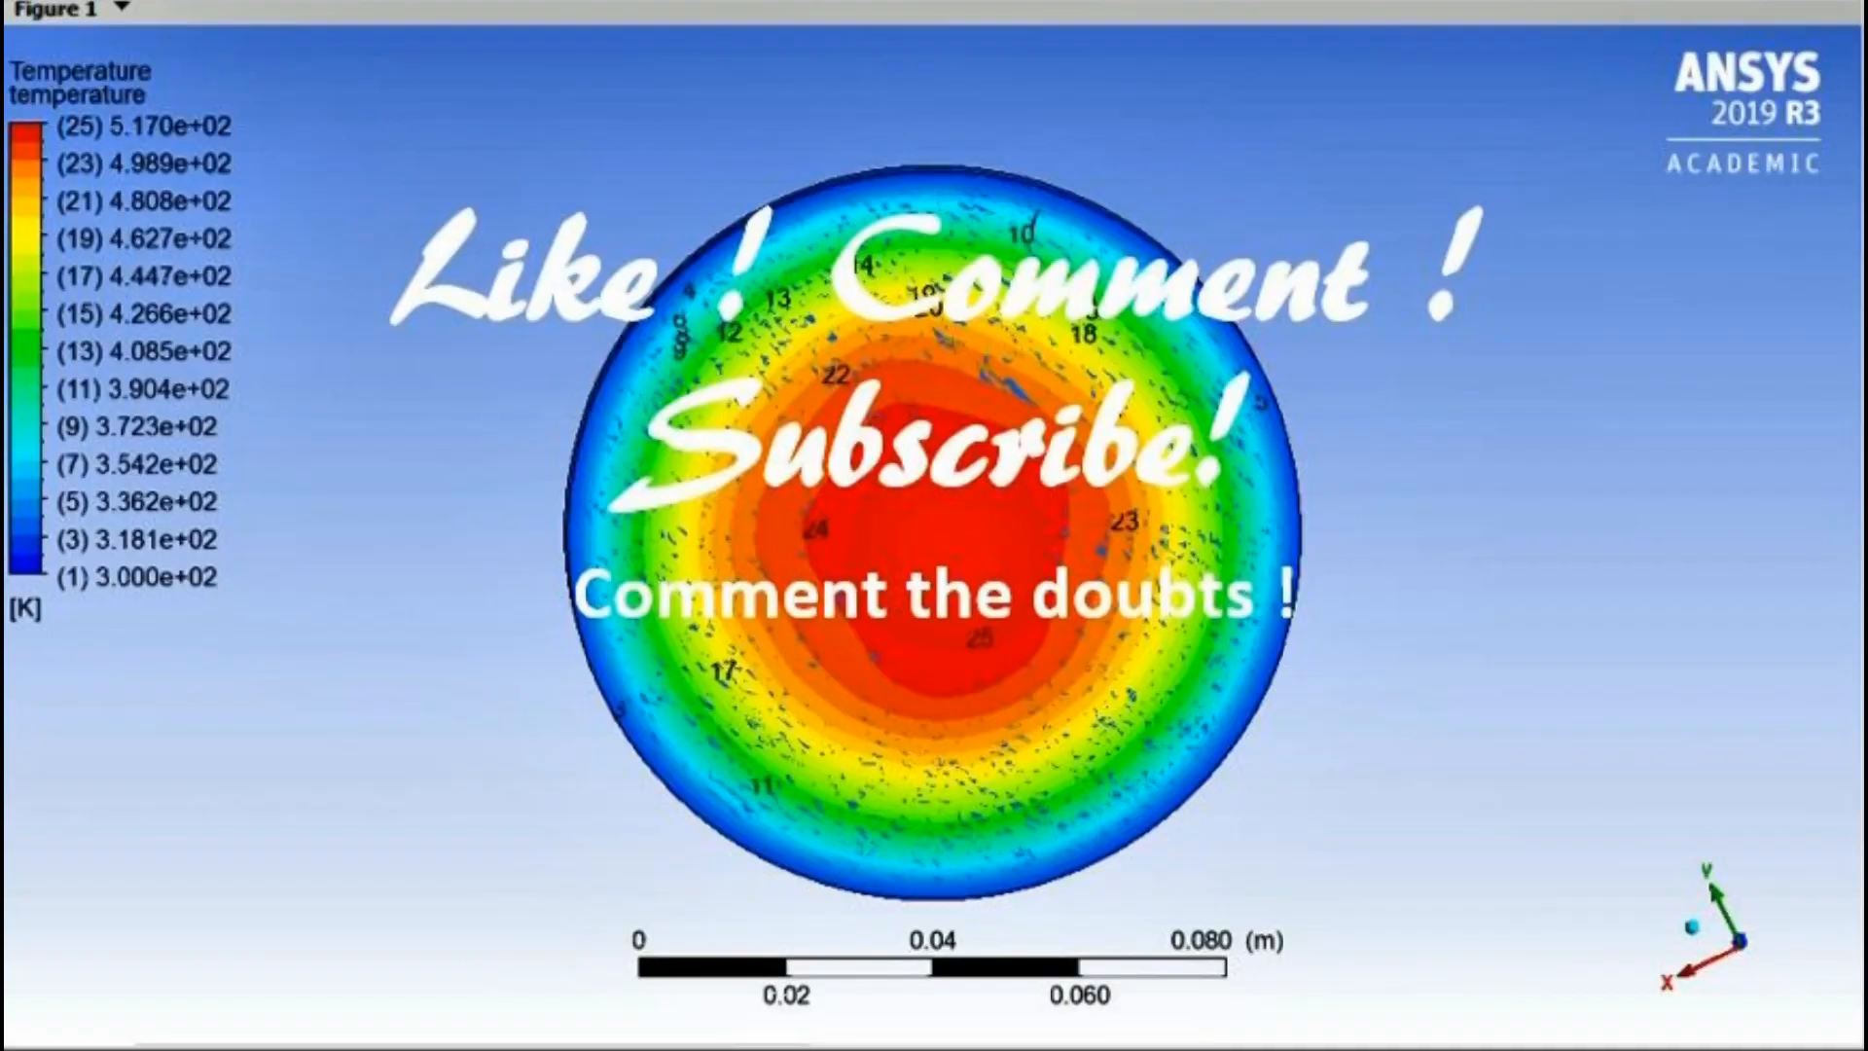